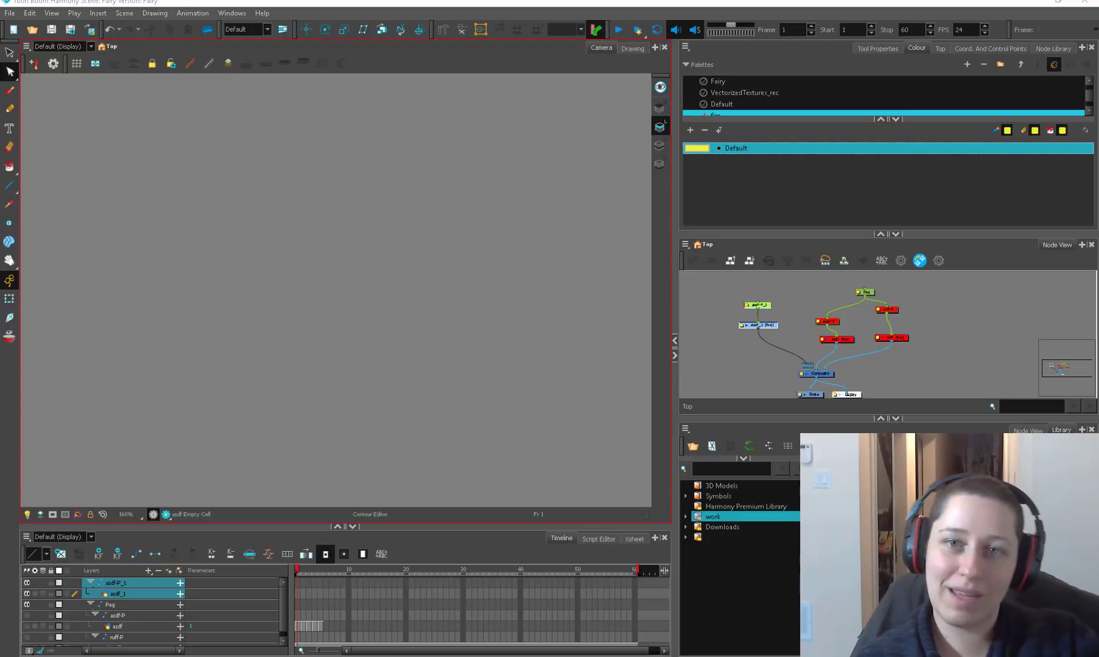
- Select the asdf_1 drawing node and reposition it just beneath its peg in the node network
drag(767, 325, 768, 329)
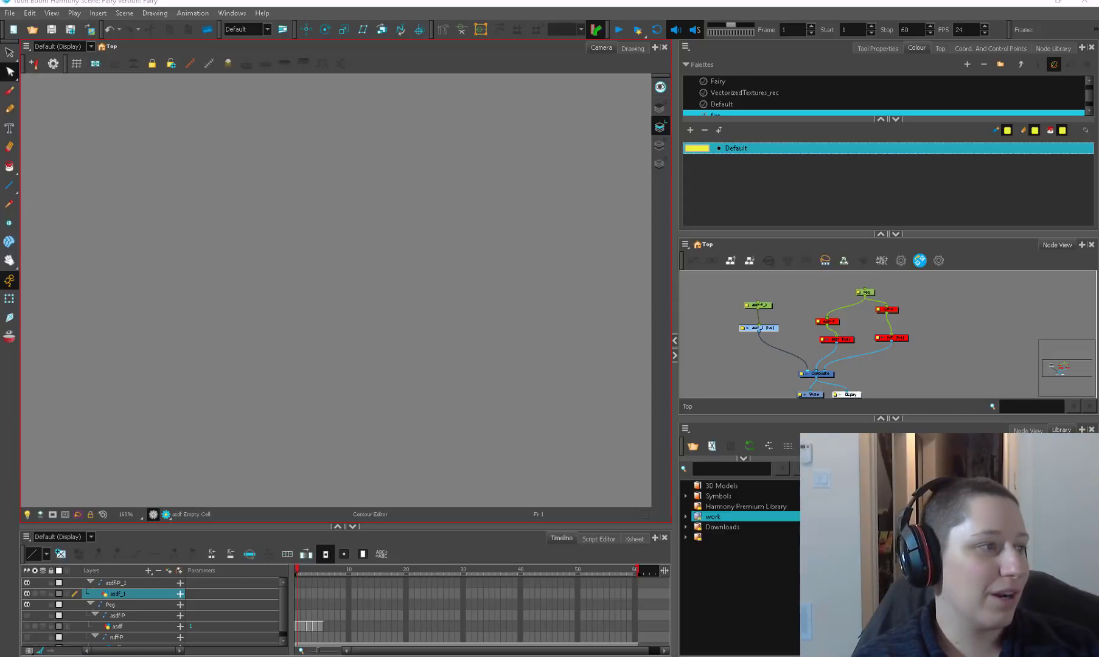
drag(776, 326, 779, 318)
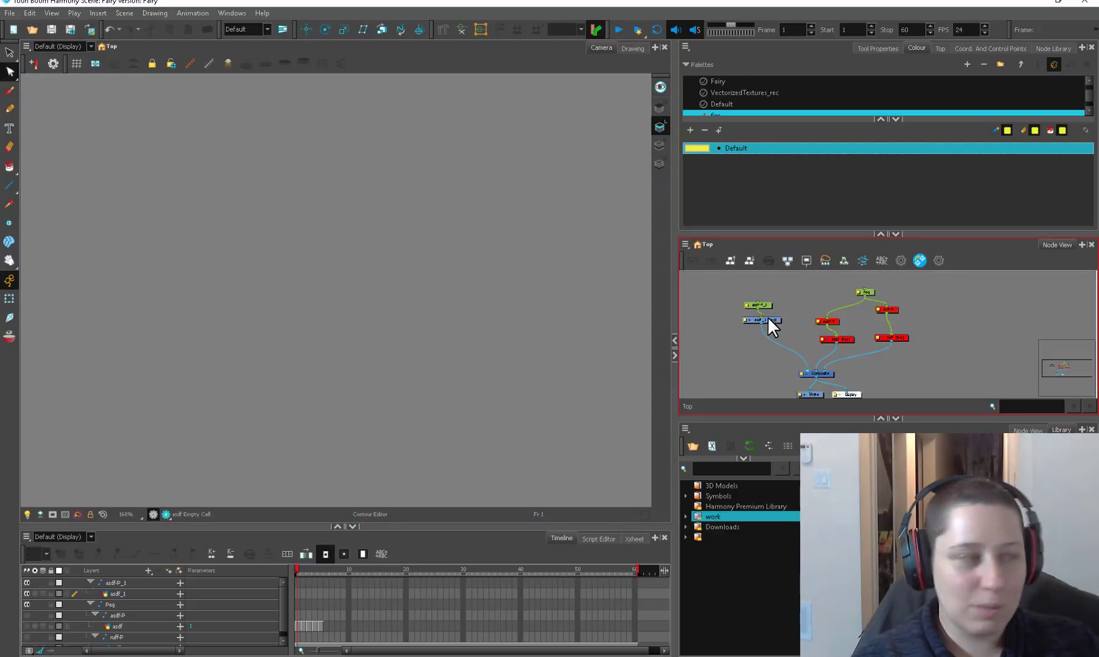
click(768, 319)
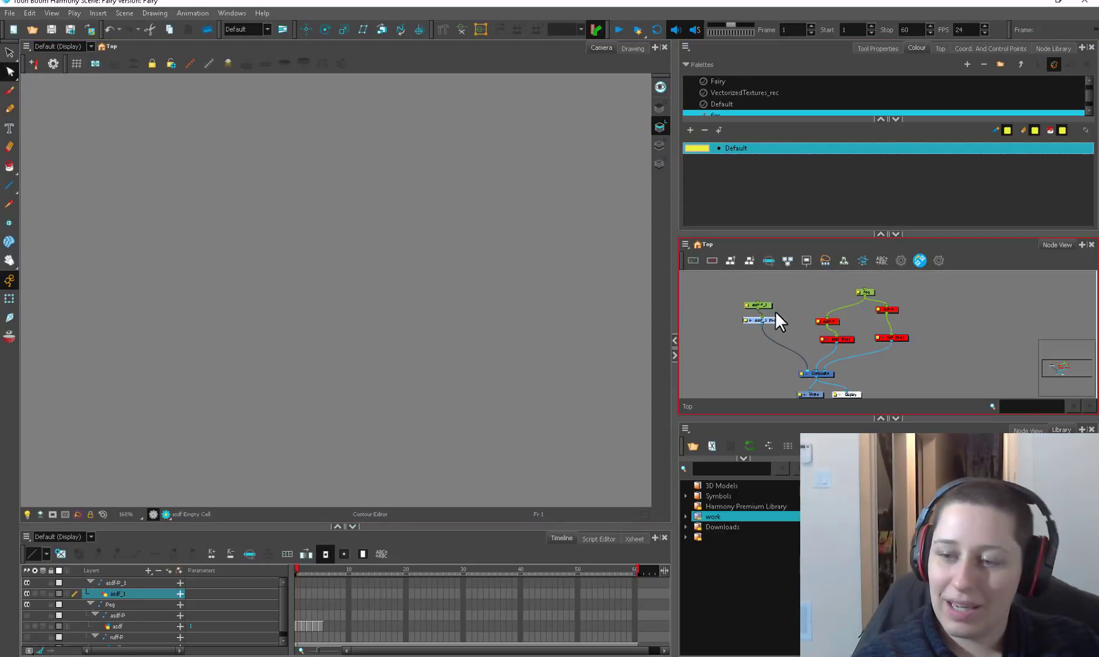
drag(768, 320, 768, 322)
- Try to paint a thin yellow flame stroke with a resized brush on the asdf_1 drawing at frame 1
key(alt+b)
key(o)
drag(335, 406, 329, 402)
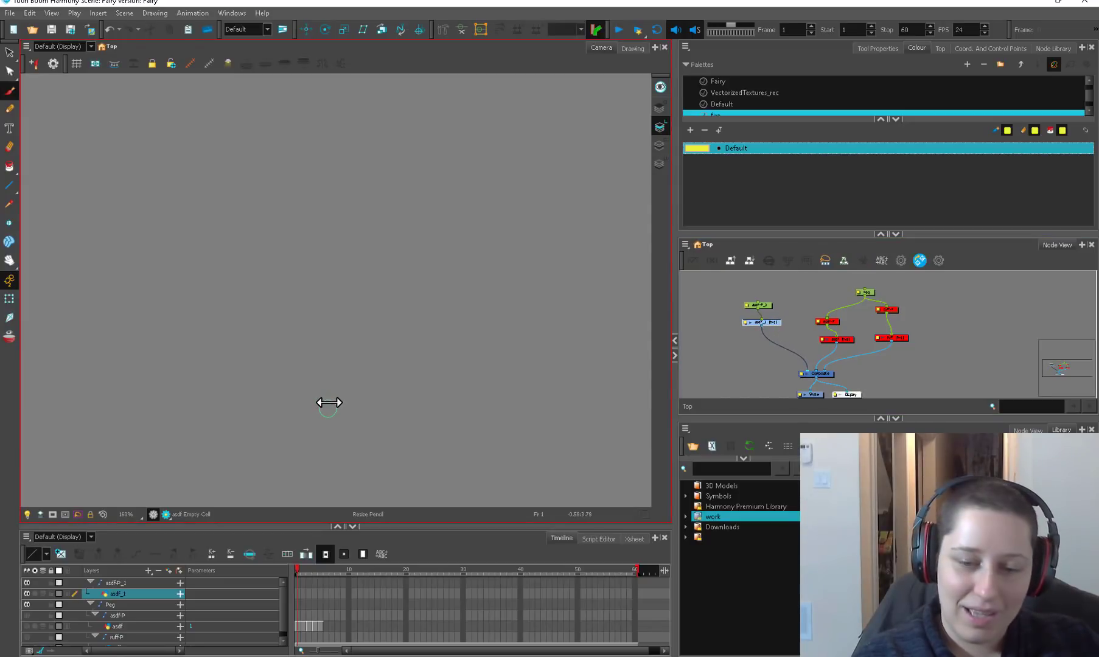
scroll(407, 393, down, 4)
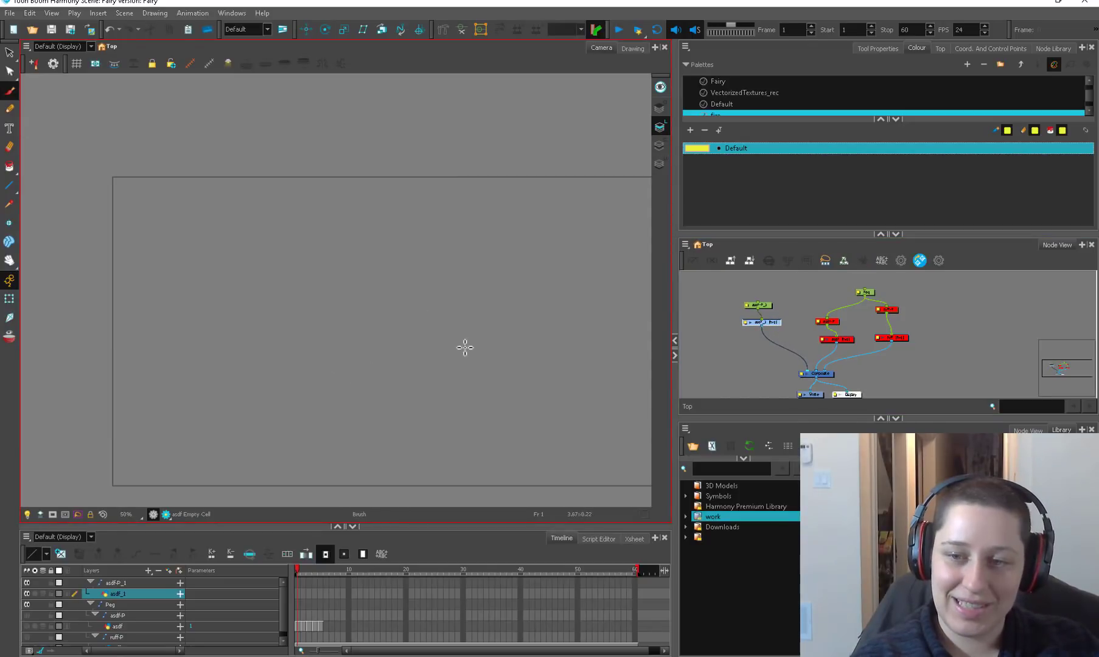
drag(455, 395, 390, 381)
scroll(347, 435, up, 1)
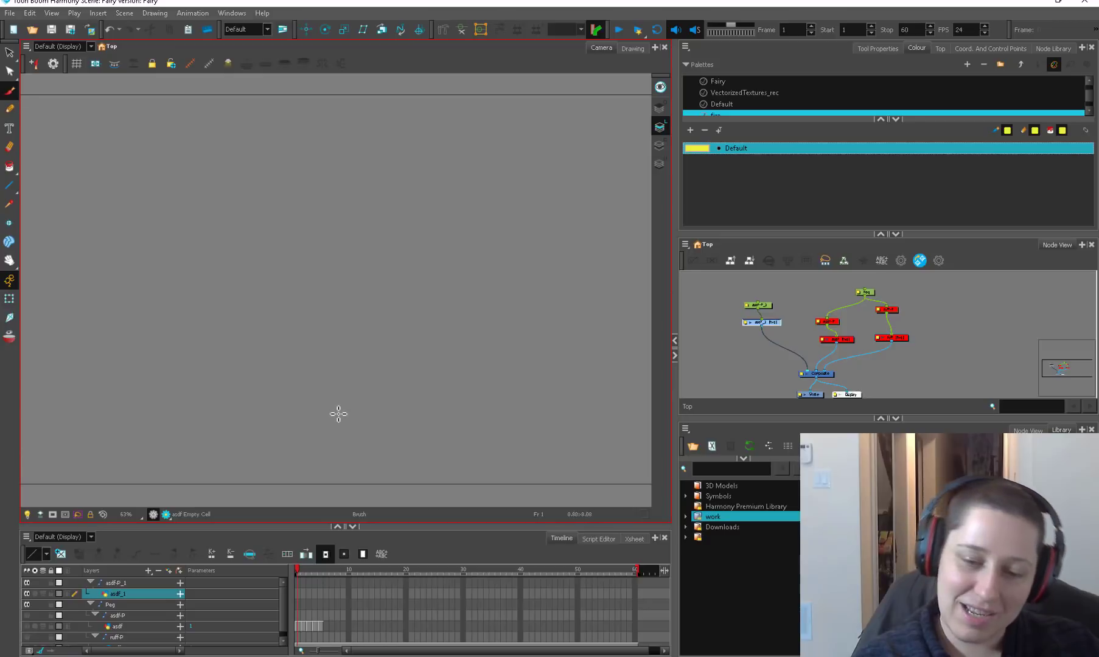
mouse_move(339, 414)
mouse_down()
mouse_move(339, 443)
mouse_move(334, 409)
mouse_up()
- Try to reshape the thin flame by stretching its tip and removing side contour points, and delete the shape
key(alt+q)
scroll(342, 409, up, 2)
drag(337, 463, 343, 461)
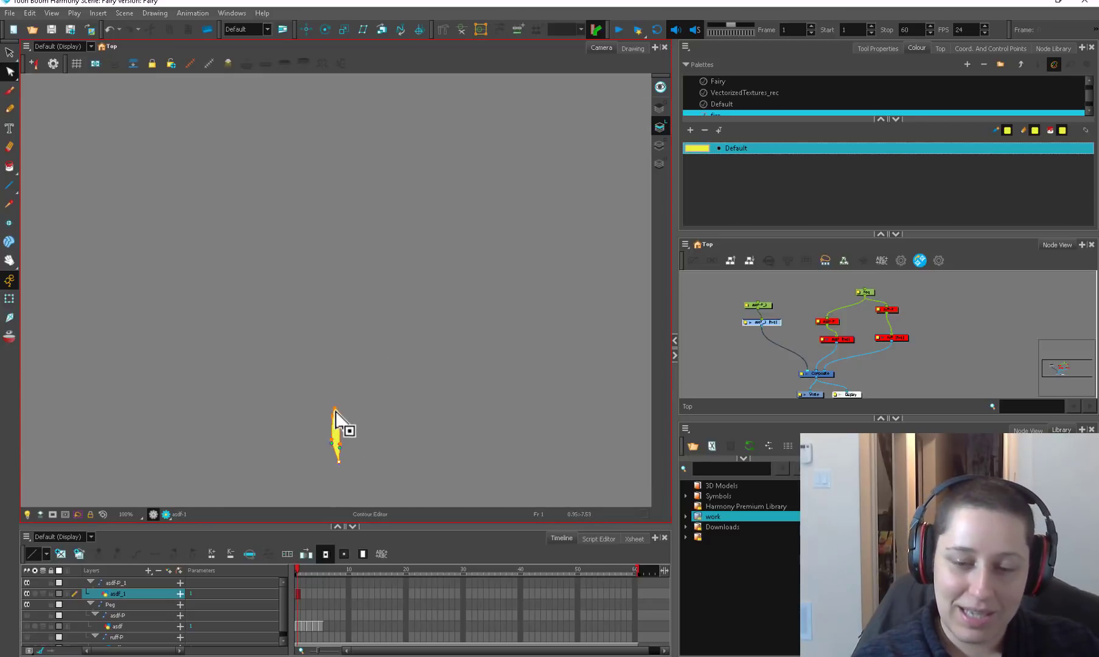
drag(335, 410, 343, 382)
click(341, 384)
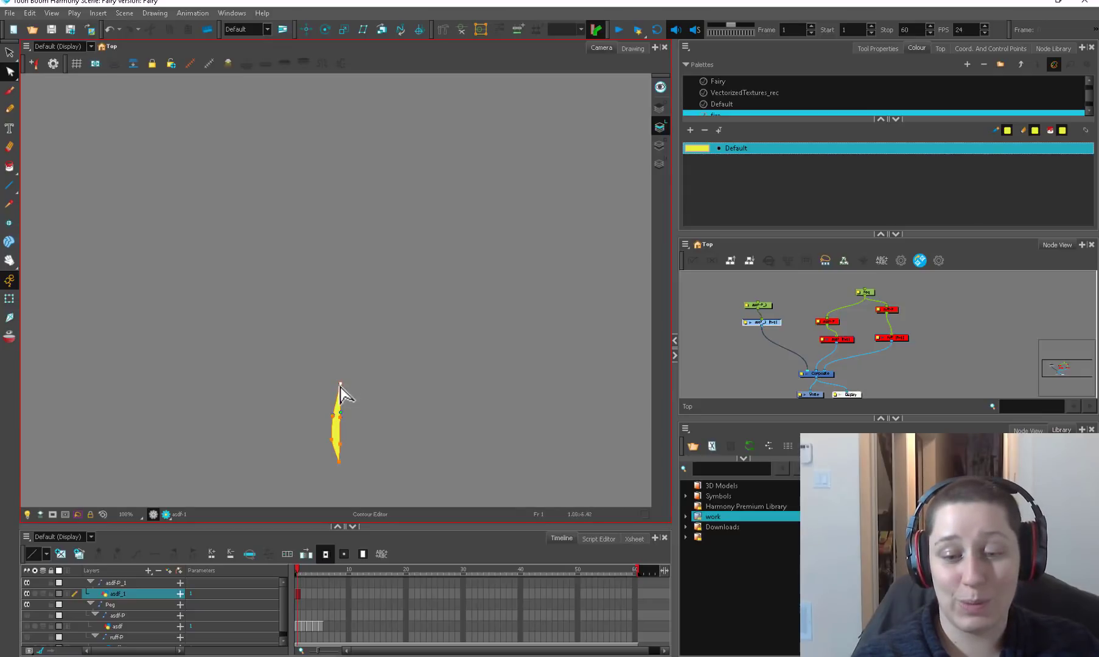
click(339, 414)
key(Delete)
click(341, 444)
key(Delete)
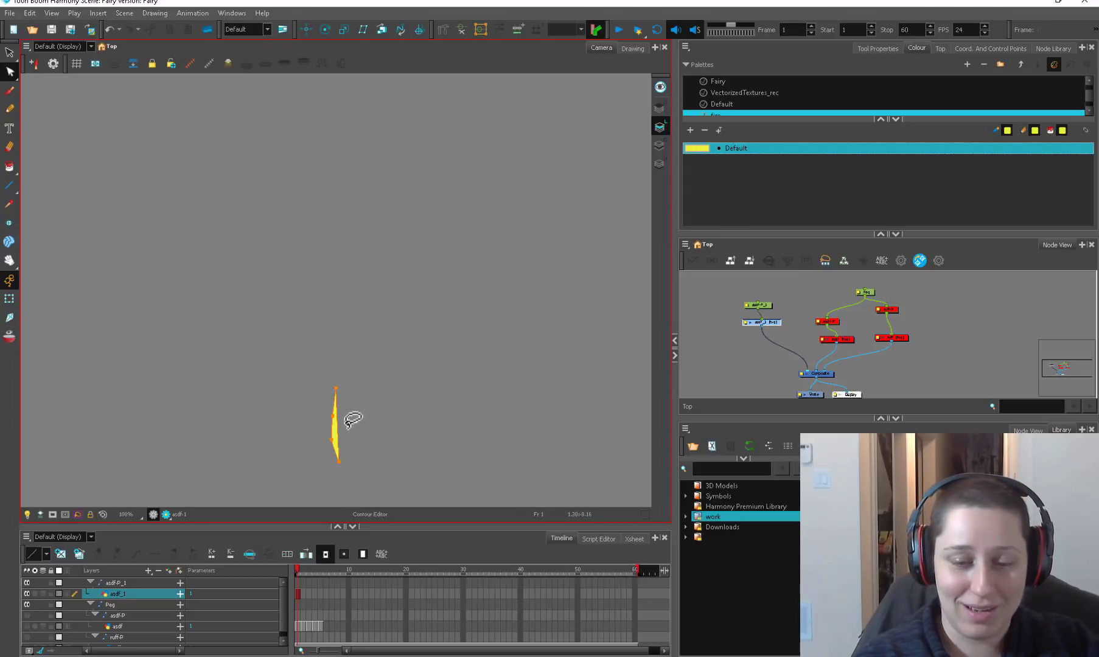
key(Delete)
- Paint a yellow teardrop flame with a larger brush and reshape it into a wider, rounded base with the Contour Editor
key(alt+b)
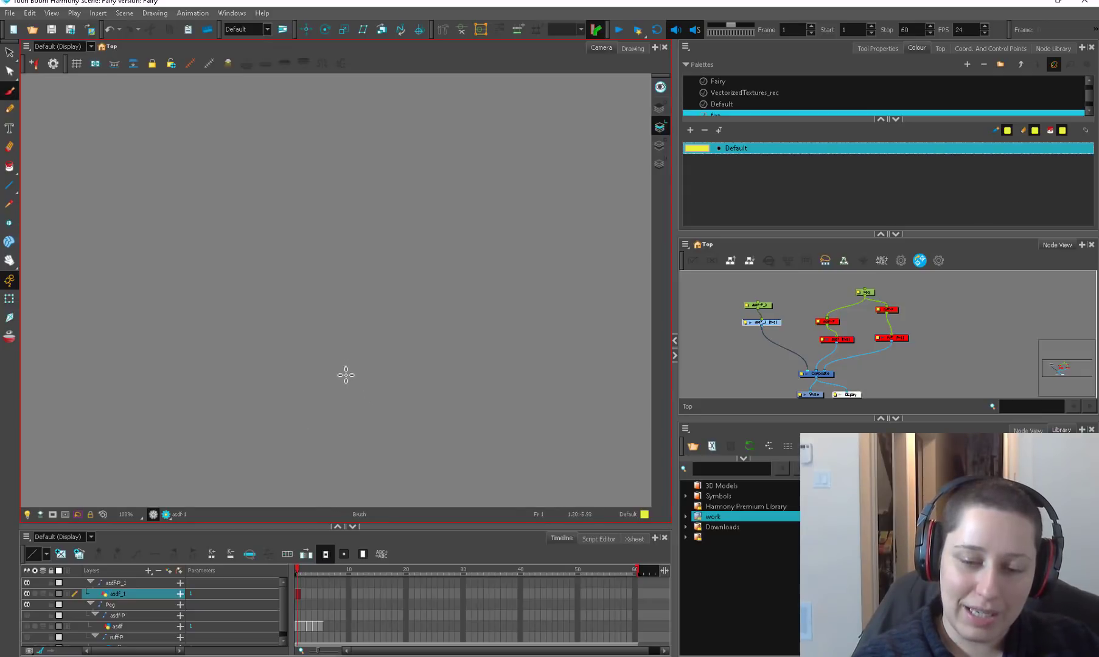
drag(346, 367, 334, 434)
key(ctrl+z)
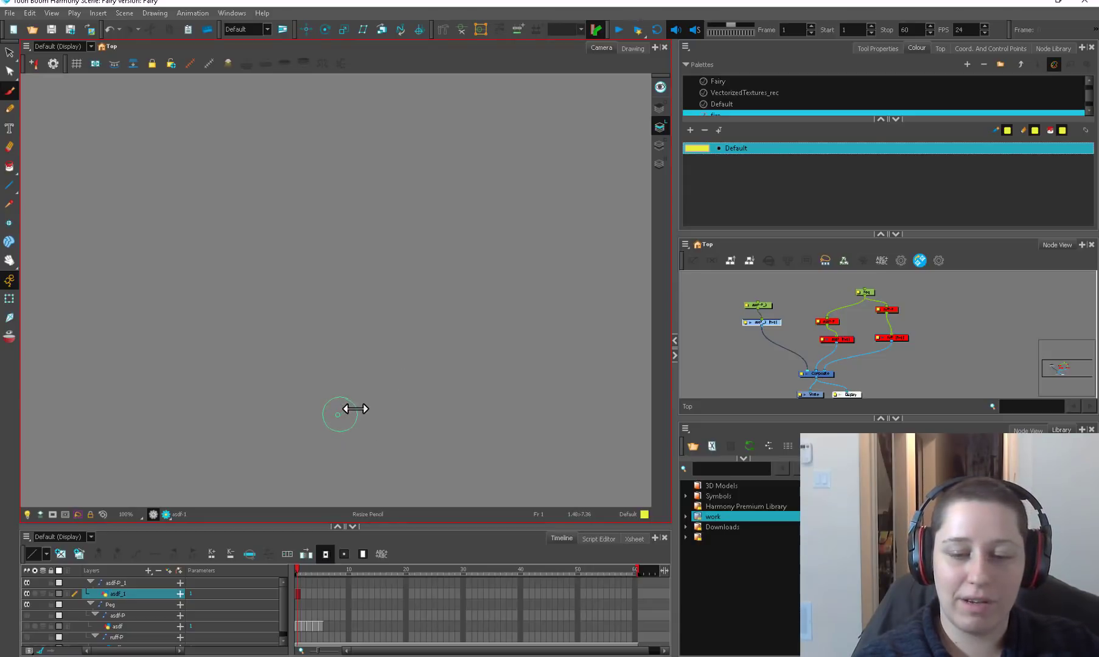
mouse_move(342, 429)
mouse_down()
mouse_move(359, 420)
mouse_move(343, 354)
mouse_move(371, 365)
mouse_up()
key(alt+q)
key(Delete)
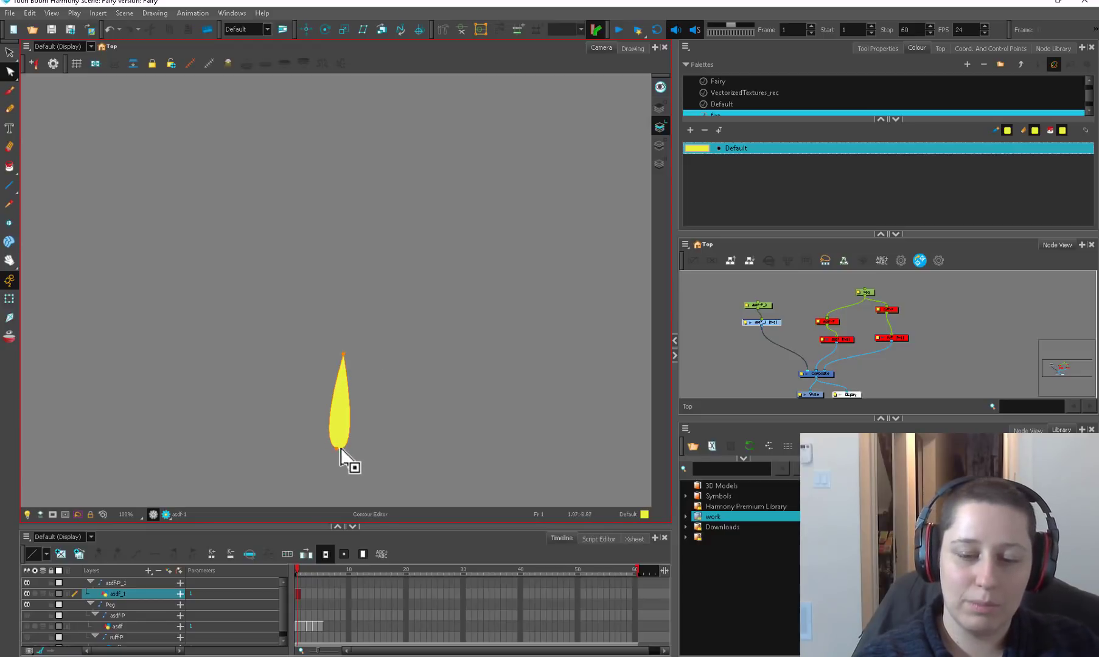
drag(339, 449, 381, 437)
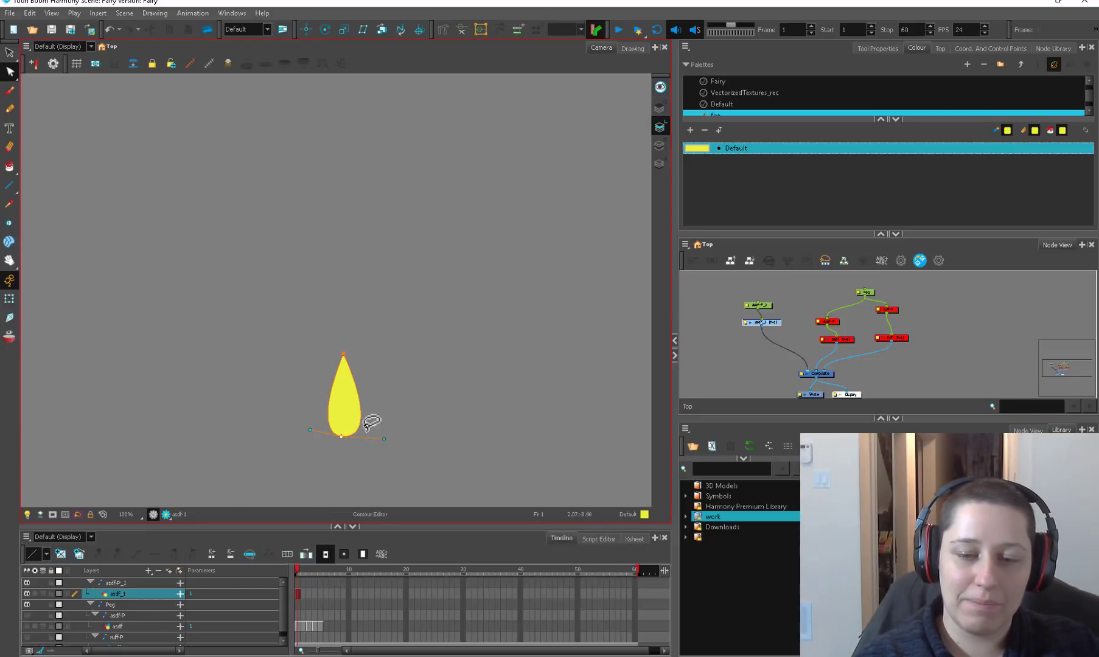
click(390, 412)
- Rename the flame's peg and drawing nodes by finding asdf and replacing it with flame
scroll(445, 409, down, 3)
scroll(458, 417, up, 1)
drag(459, 417, 392, 412)
scroll(774, 305, up, 1)
drag(742, 357, 791, 292)
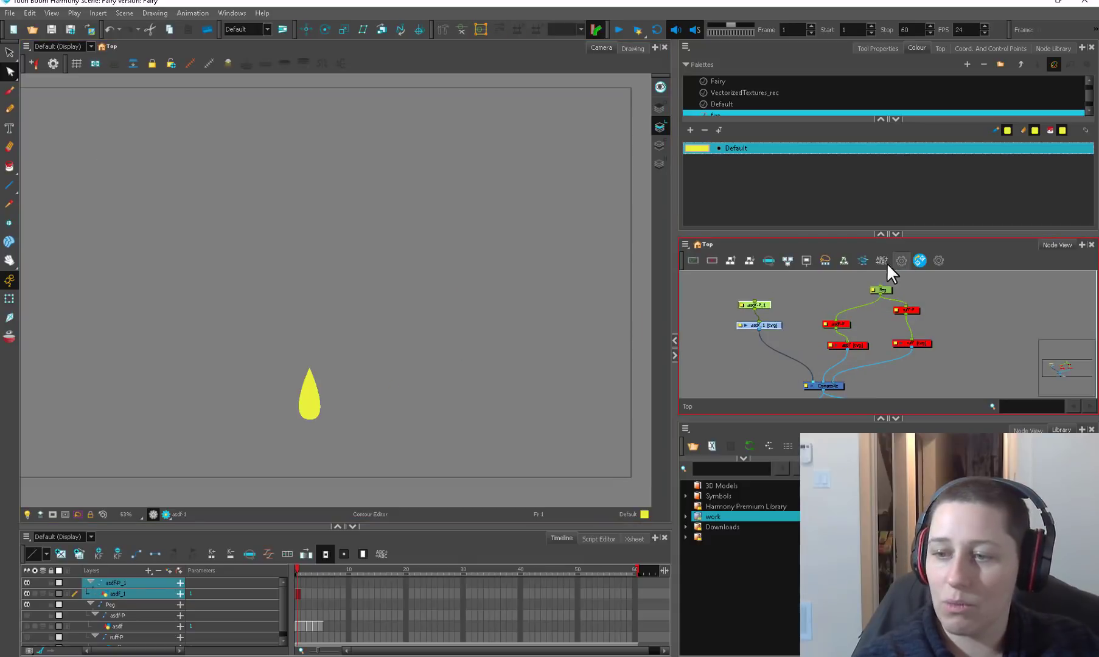
click(895, 262)
click(608, 347)
click(933, 263)
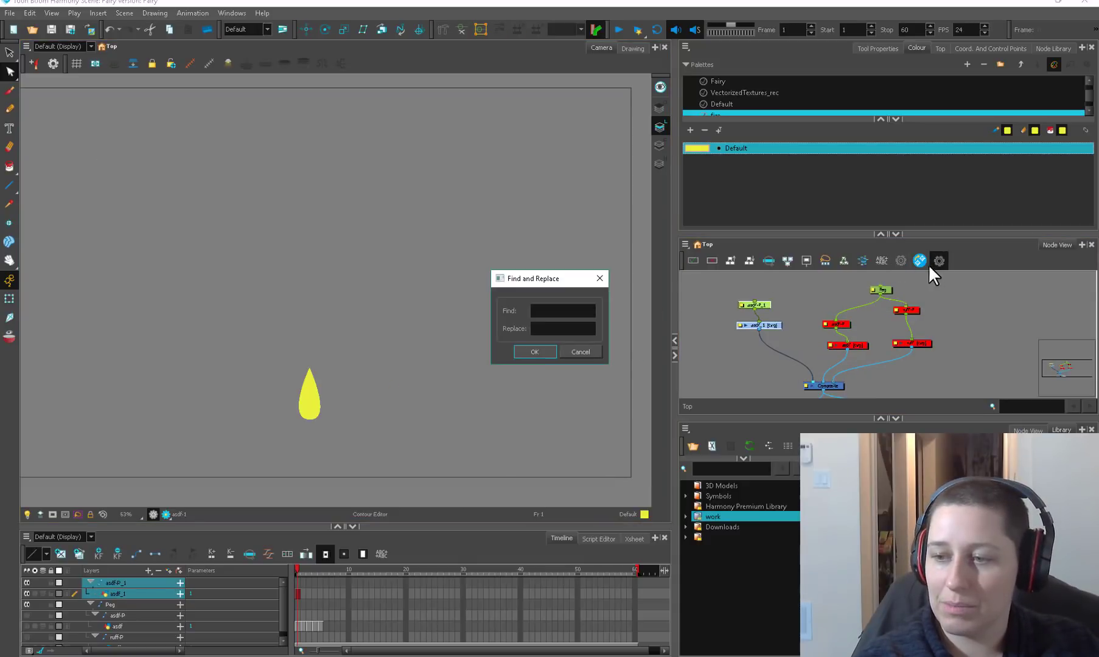
click(555, 310)
text(asdf)
click(556, 326)
text(fla)
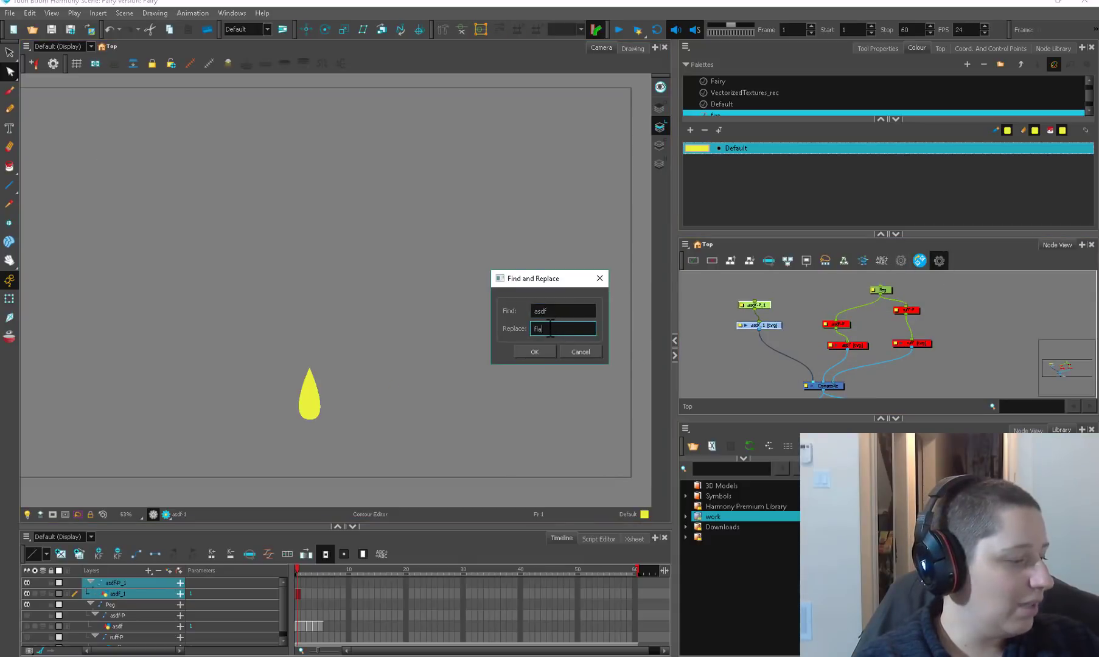
text(me)
click(540, 351)
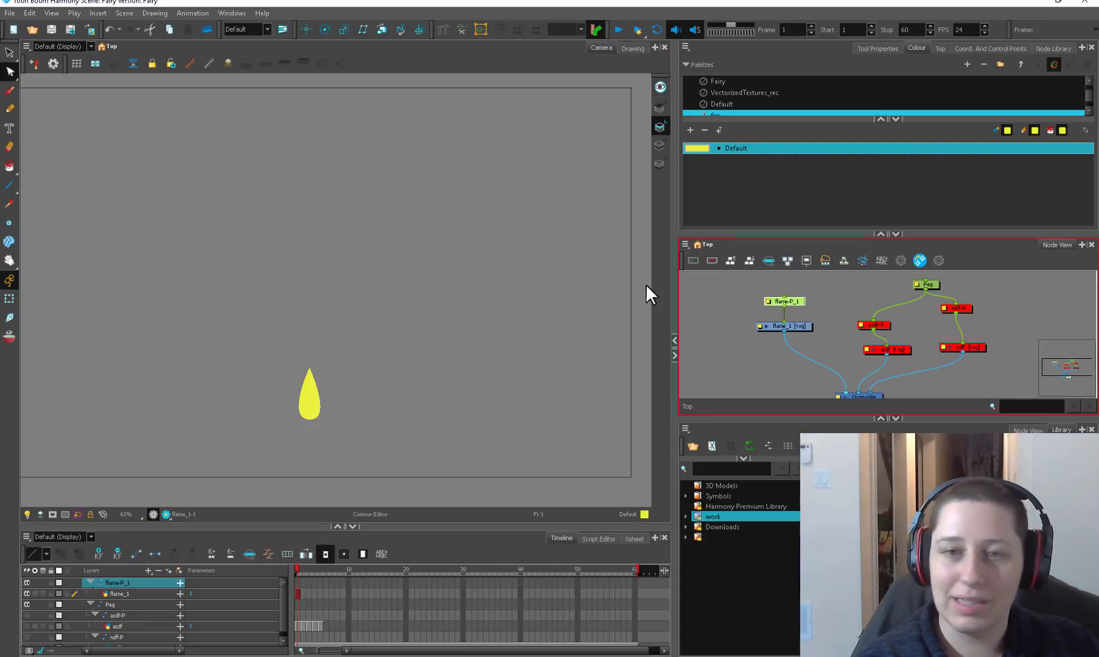
- Place the pivot of the flame-P_1 peg near the base of the flame and switch to the Transform tool
click(326, 30)
drag(285, 292, 308, 415)
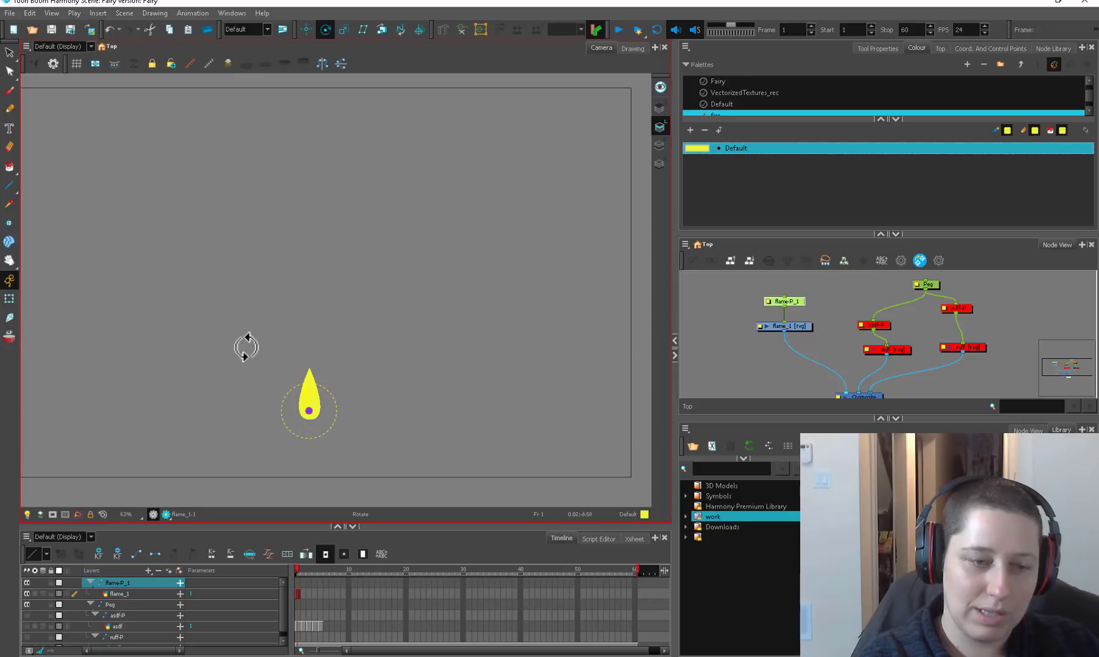
click(9, 299)
- Extend the flame_1 drawing's exposure to frame 60 and add flame-P_1 peg keyframes at frames 1 and 60
click(633, 596)
key(F5)
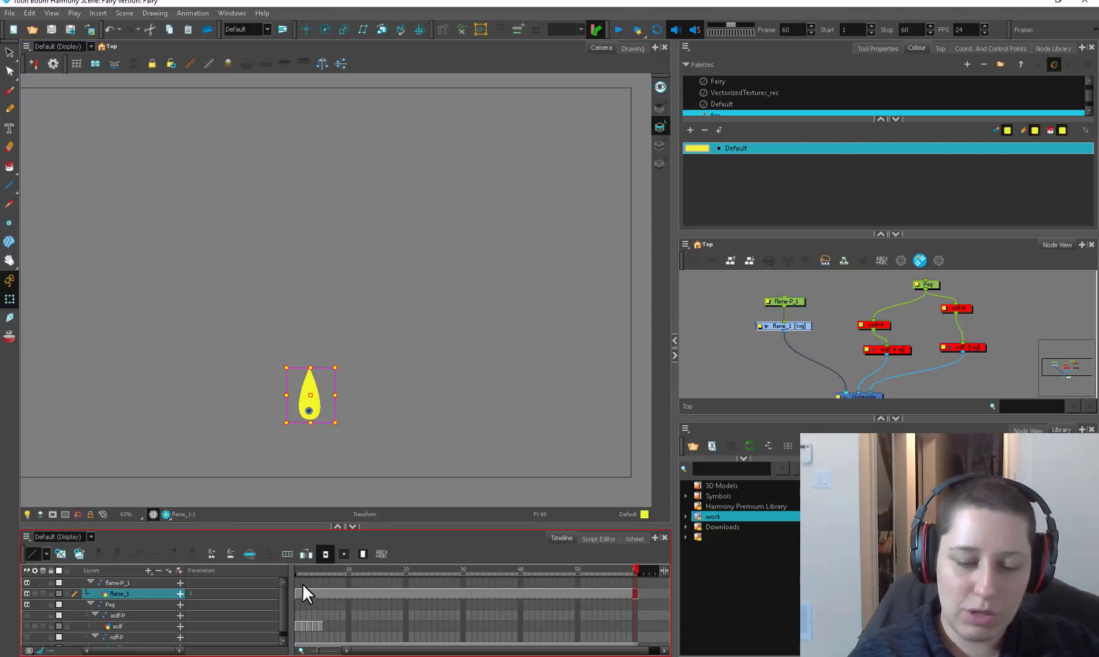
click(303, 583)
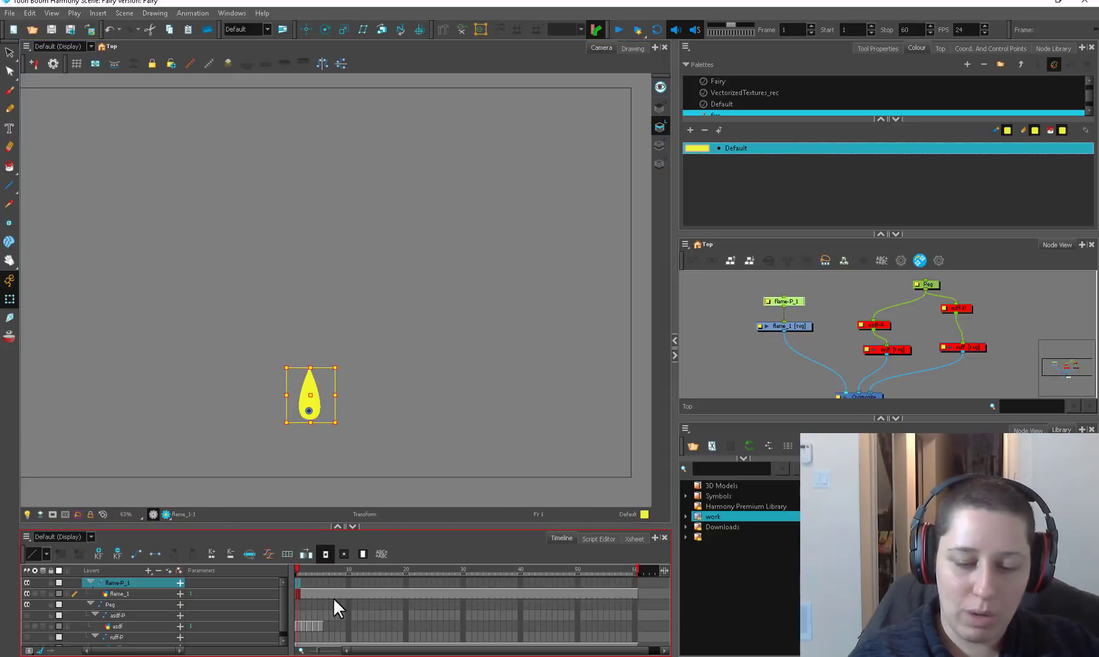
click(633, 581)
key(F6)
click(298, 582)
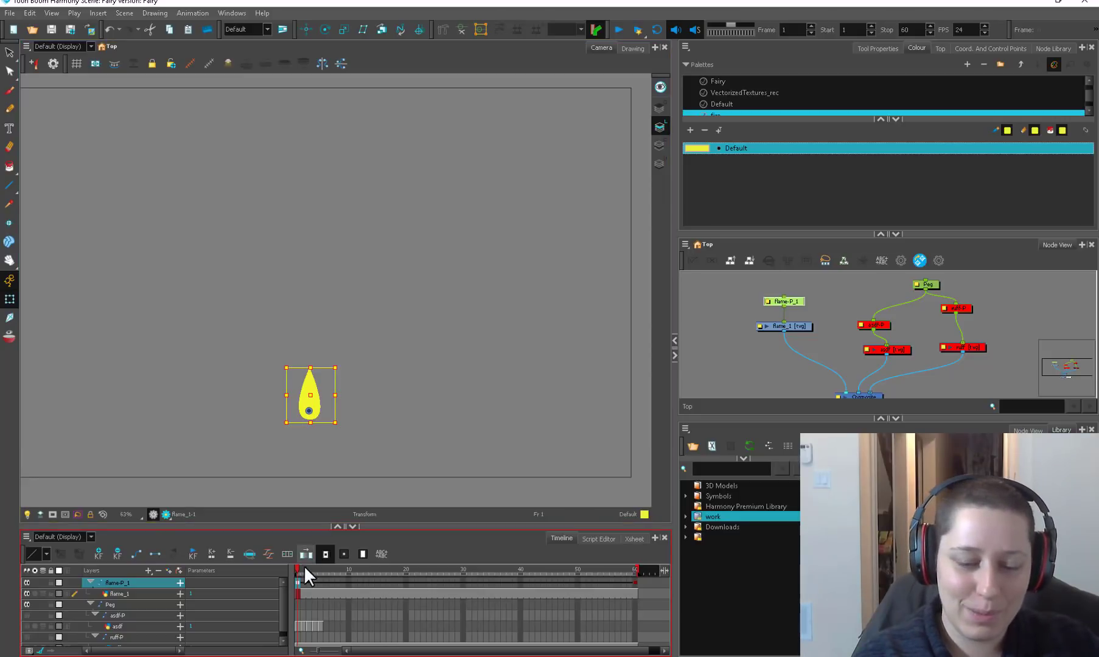
- Scale the flame-P_1 peg slightly differently at frames 13, 28 and 42, and convert those keys to motion keyframes
click(365, 572)
drag(335, 367, 337, 371)
drag(438, 568, 452, 570)
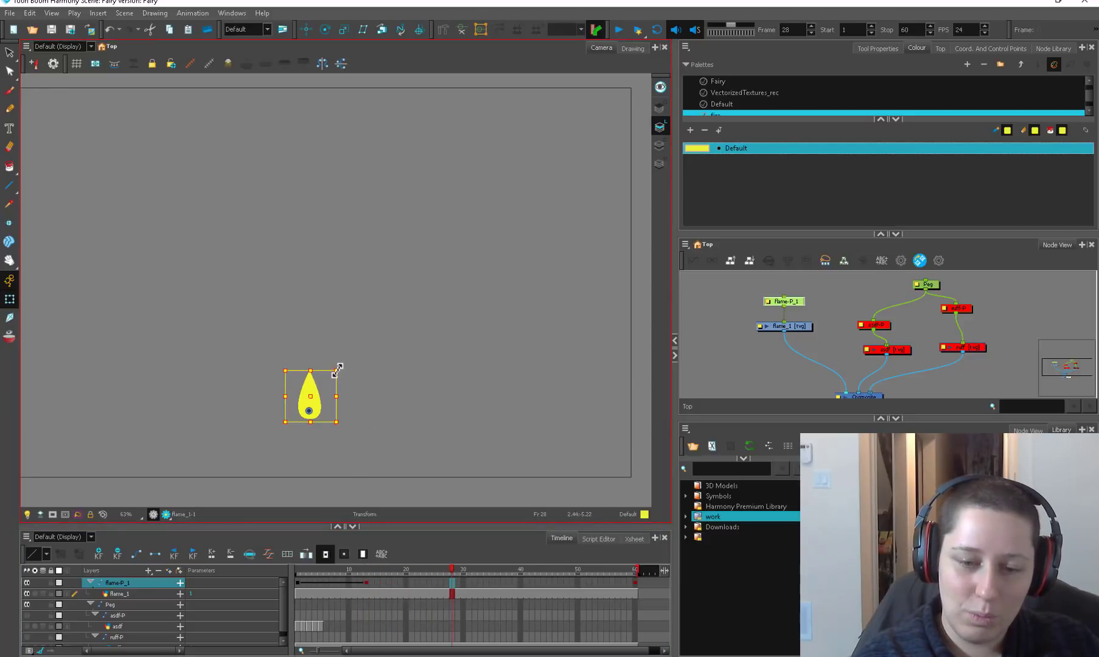
drag(336, 370, 336, 367)
drag(498, 570, 531, 569)
drag(336, 368, 336, 371)
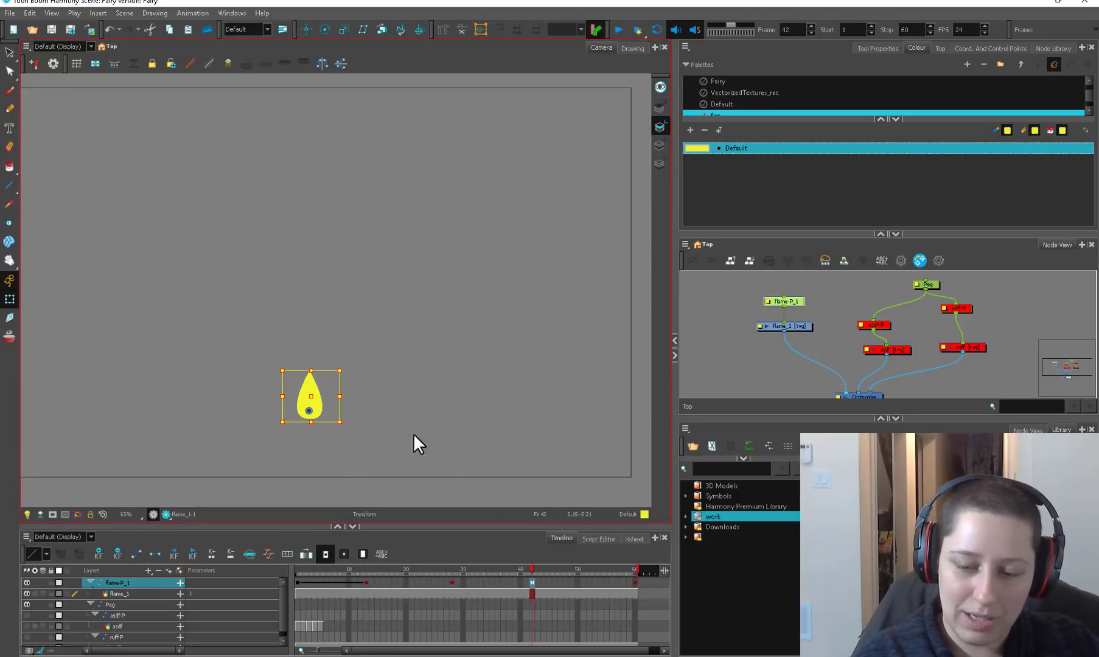
drag(366, 583, 529, 586)
key(ctrl+k)
- Skew the flame slightly at frames 7, 20, 35 and 51, and convert the keys from frame 7 to 51 to motion keyframes
click(332, 582)
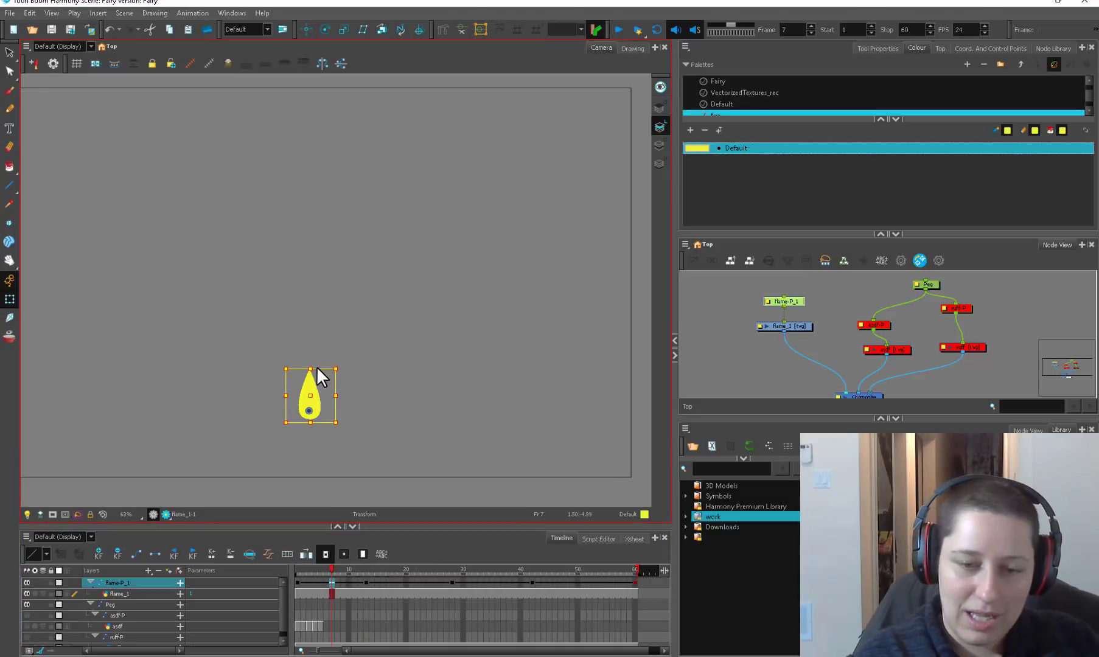
click(405, 568)
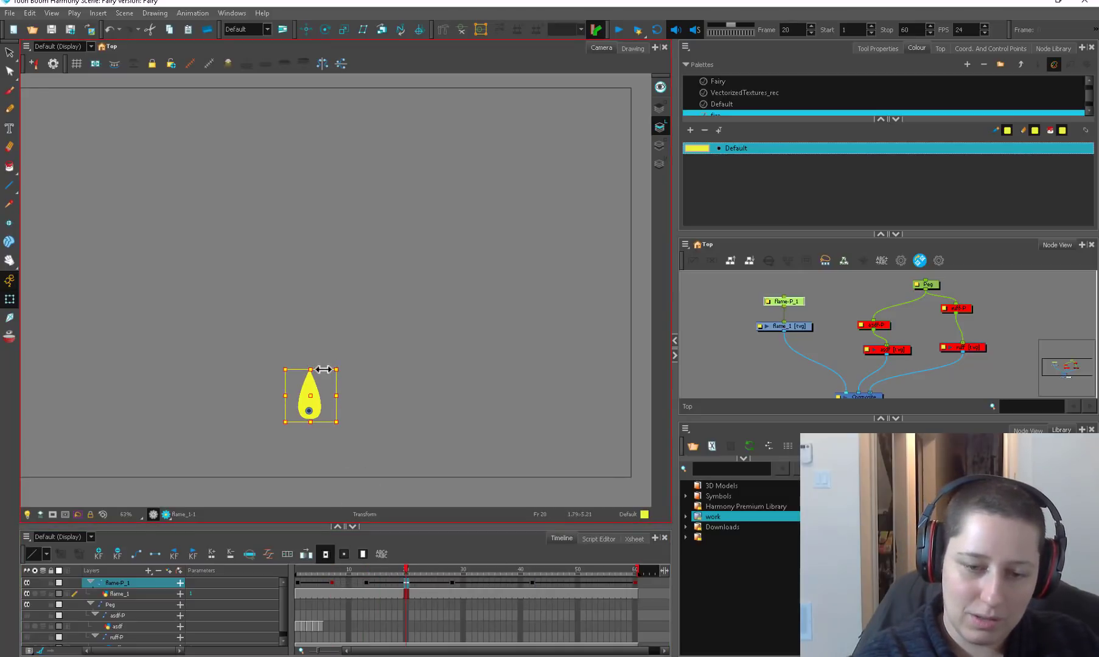
drag(323, 369, 318, 369)
click(490, 568)
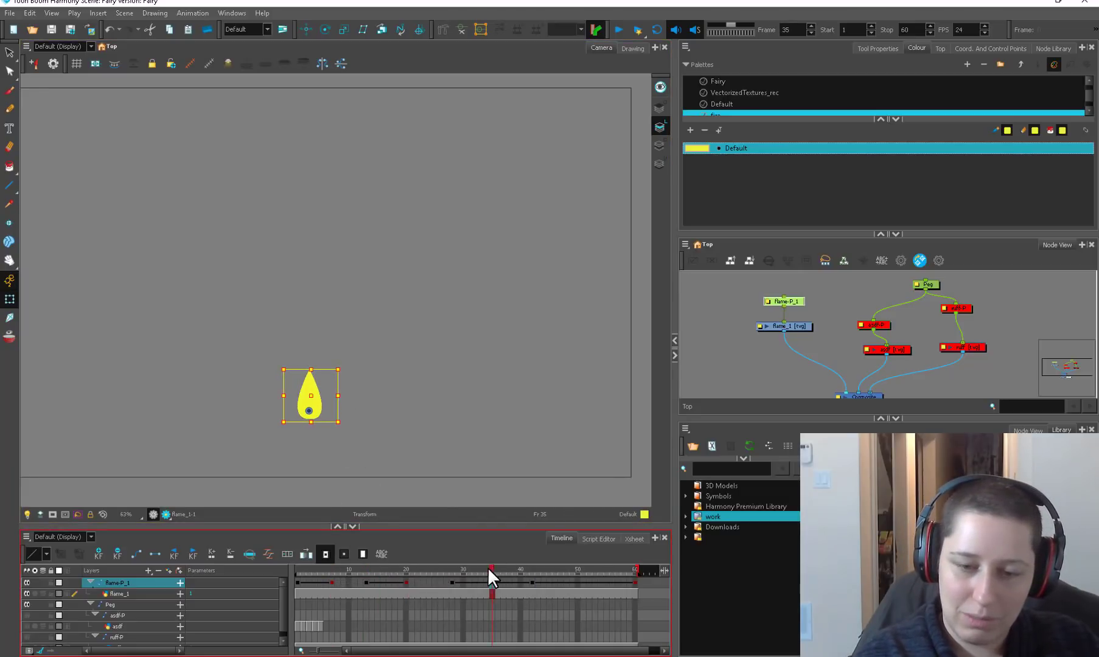
click(332, 583)
shift+click(583, 583)
key(ctrl+k)
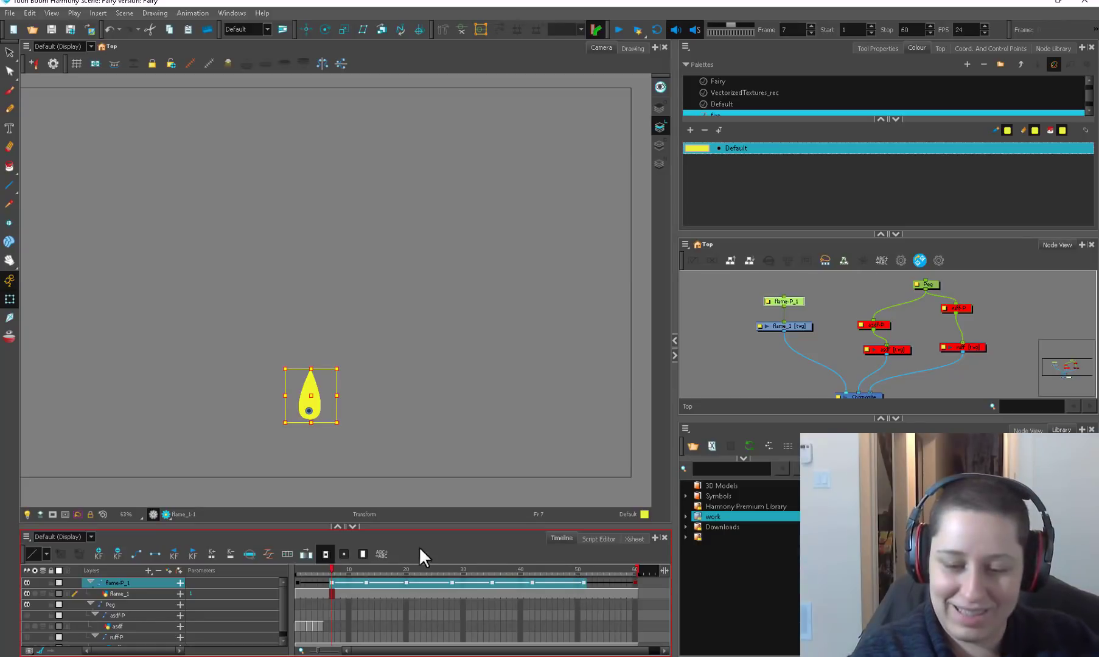
- Play back the flame's peg animation from frame 1 to check its motion
click(298, 570)
click(619, 30)
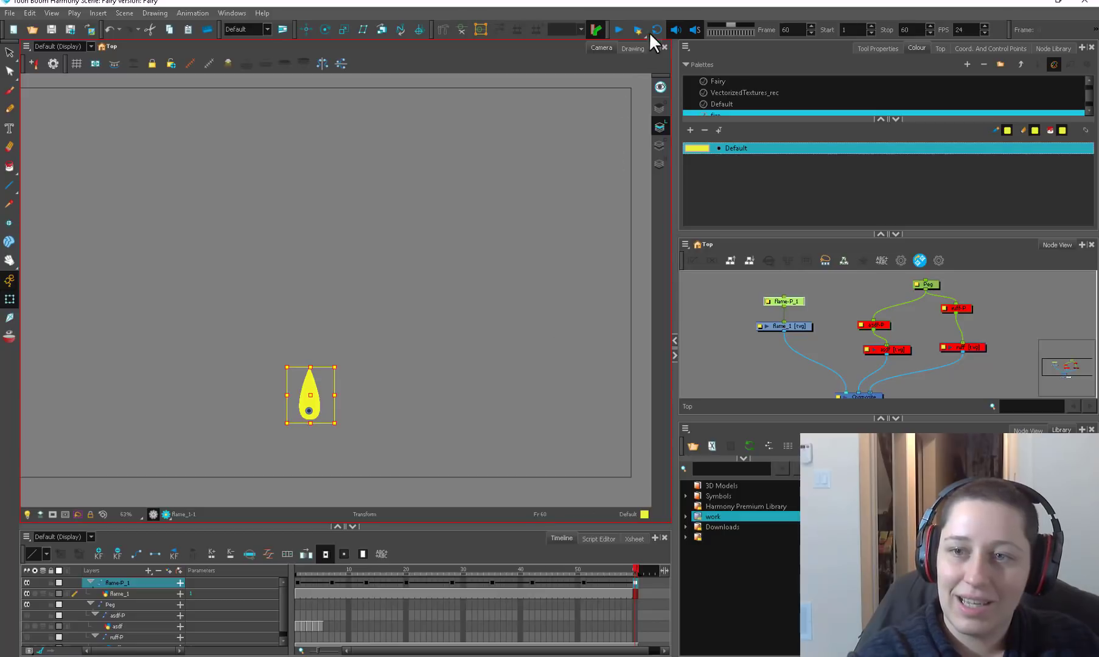
click(618, 29)
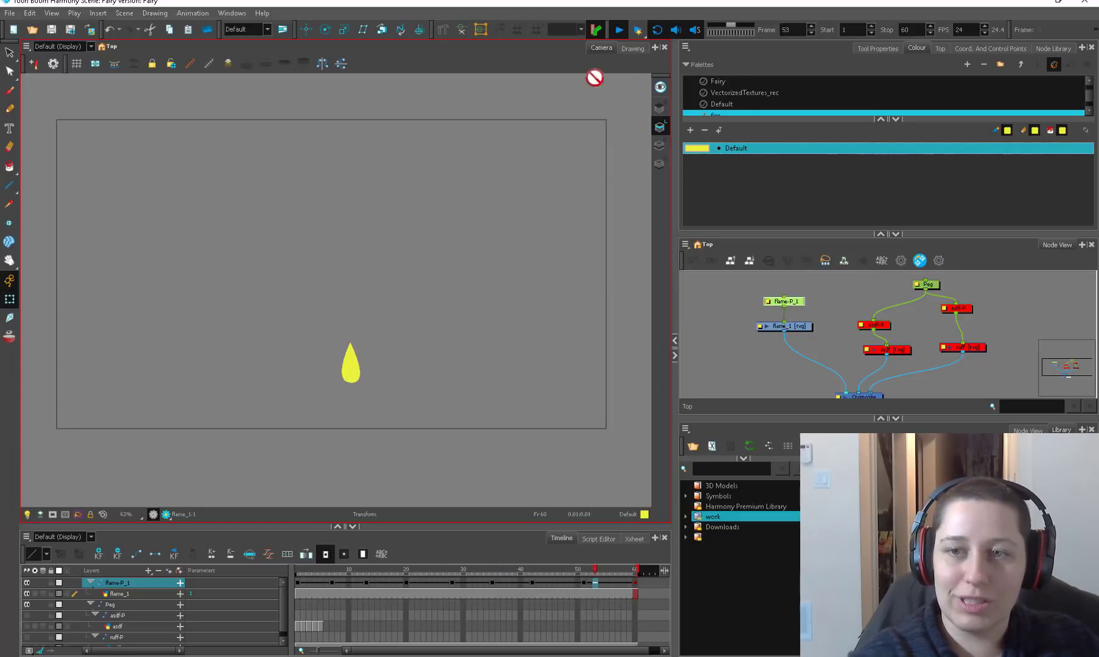
click(615, 30)
- Create a duplicate flame_1 drawing at frame 13 and trim its upper side with the Eraser
scroll(339, 351, up, 2)
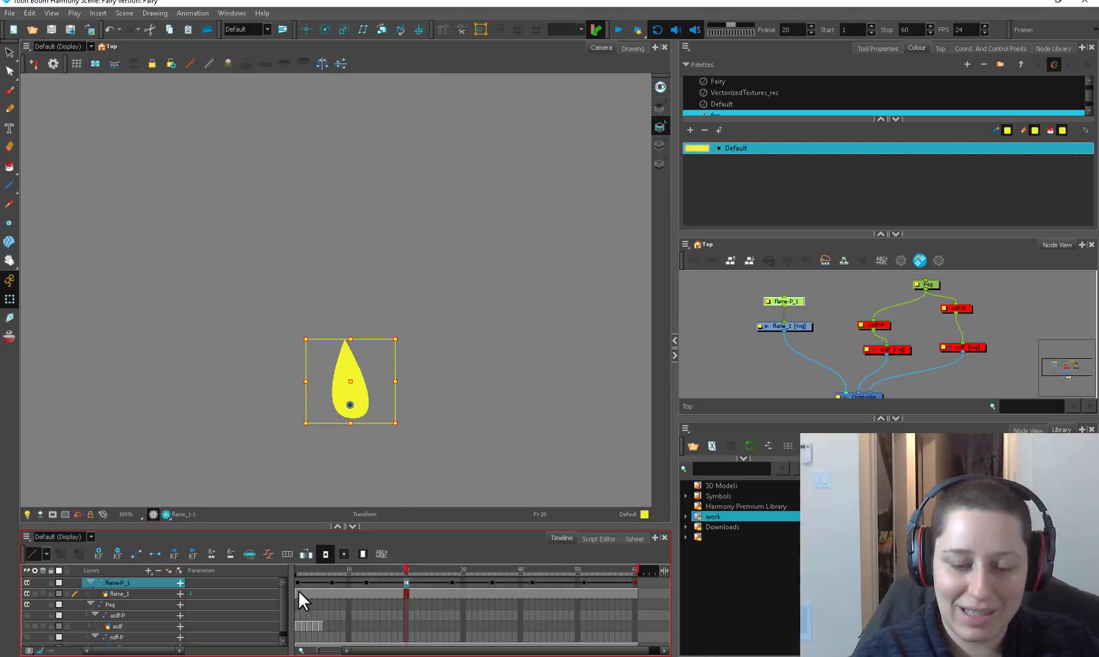
click(367, 593)
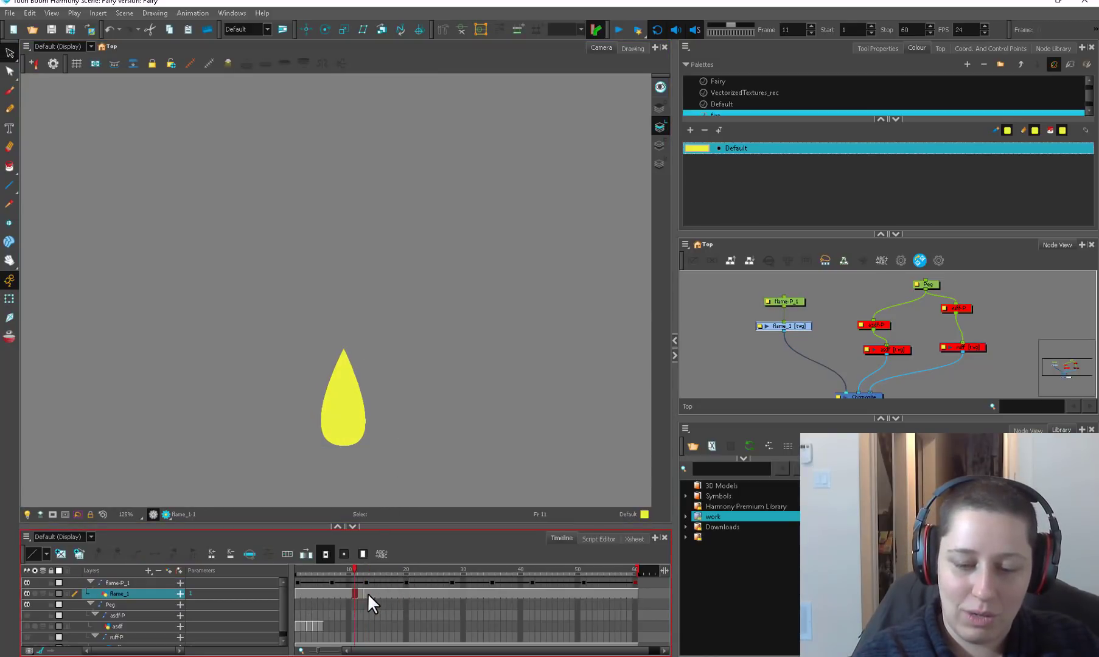
key(alt+e)
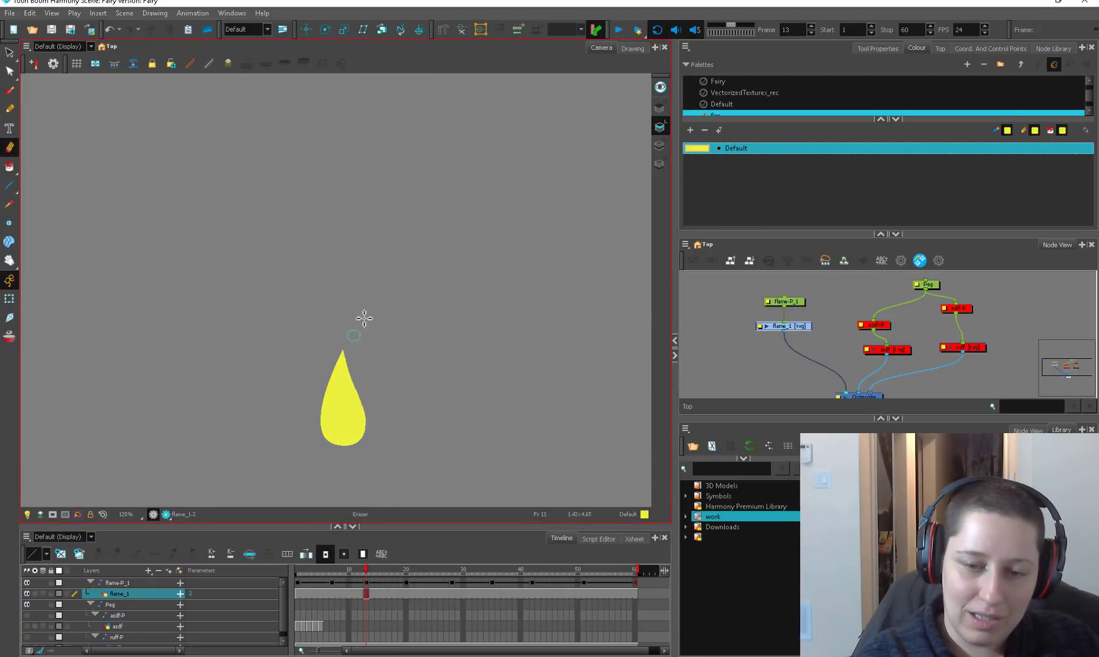
- Create a duplicate flame_1 drawing at frame 26 and carve an inward curve into the flame's left side with the Eraser and Contour Editor
click(440, 593)
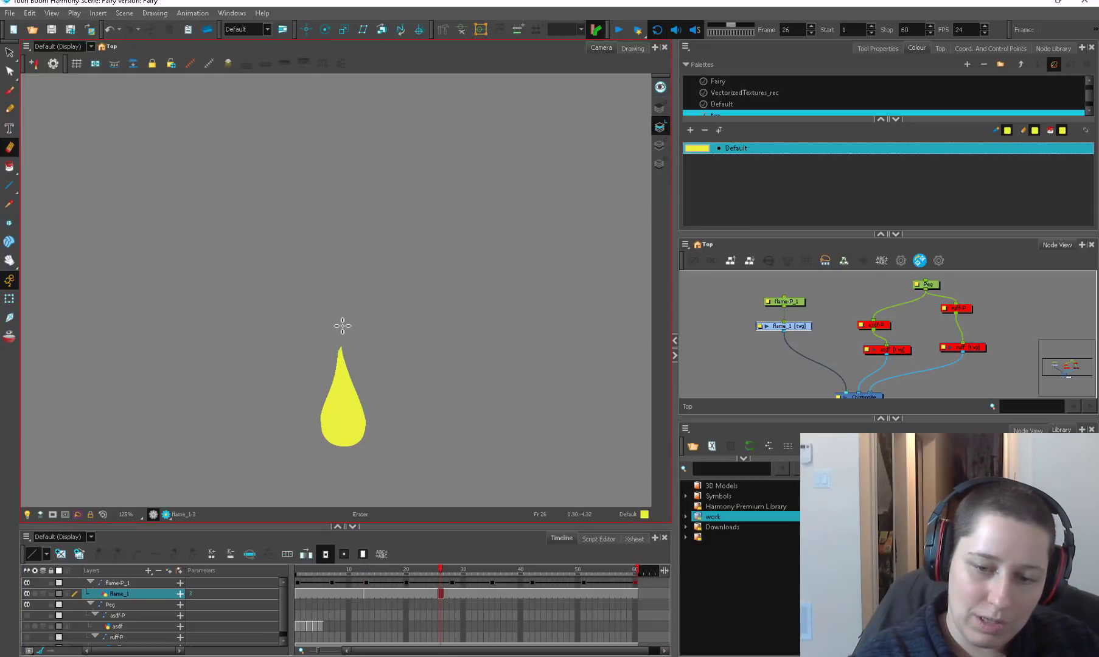
key(2)
key(alt+q)
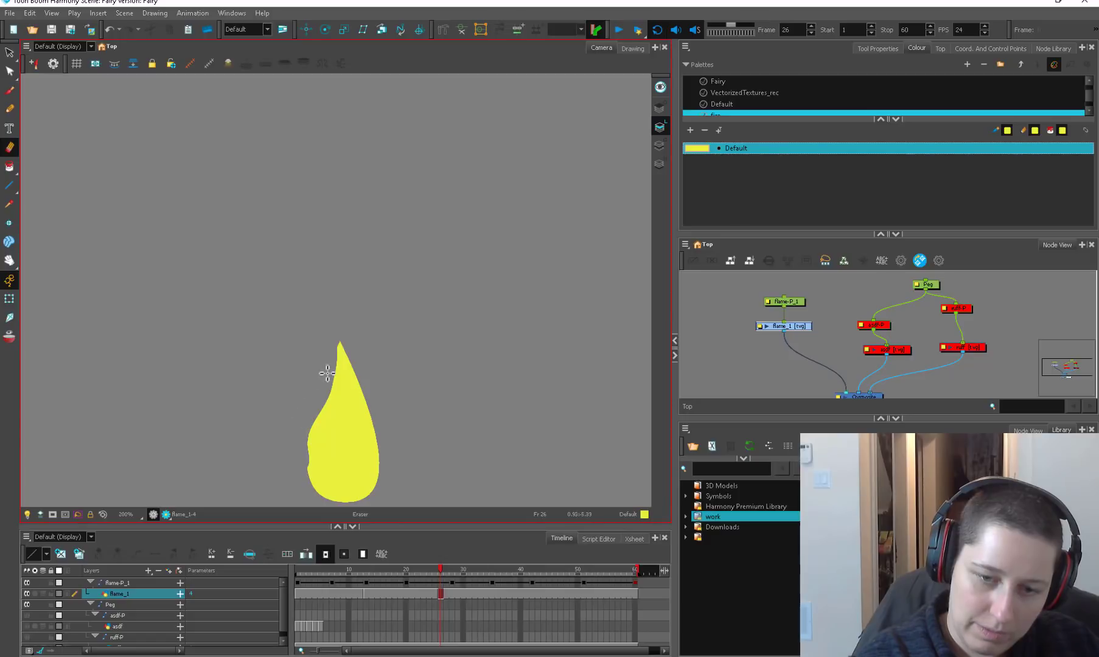
key(alt+q)
scroll(341, 377, down, 1)
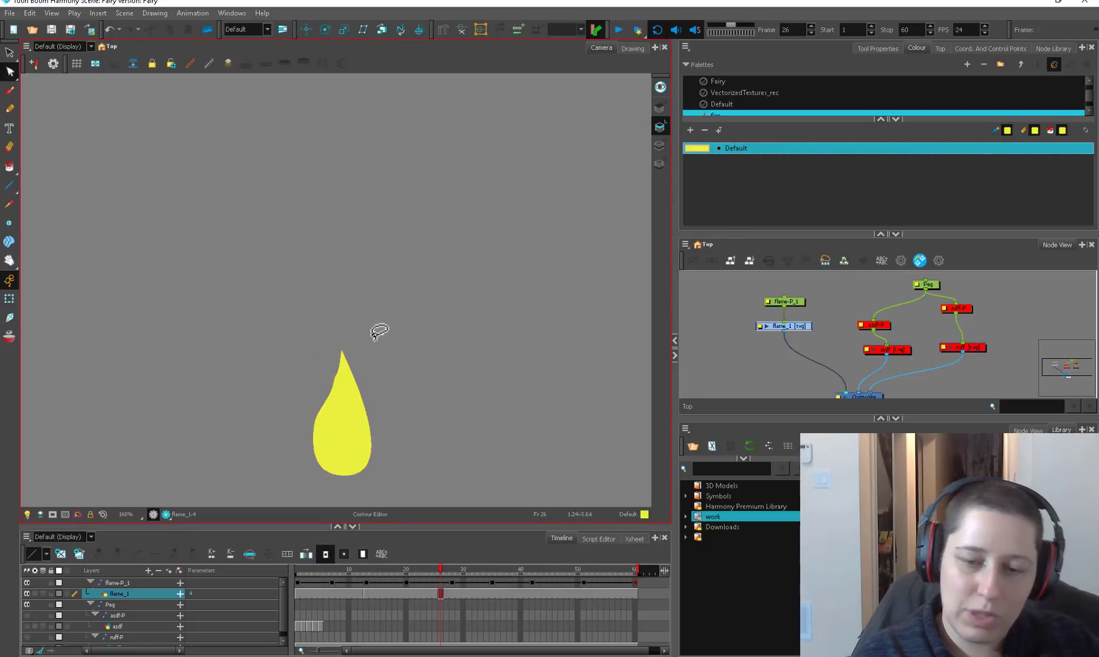
scroll(414, 420, down, 1)
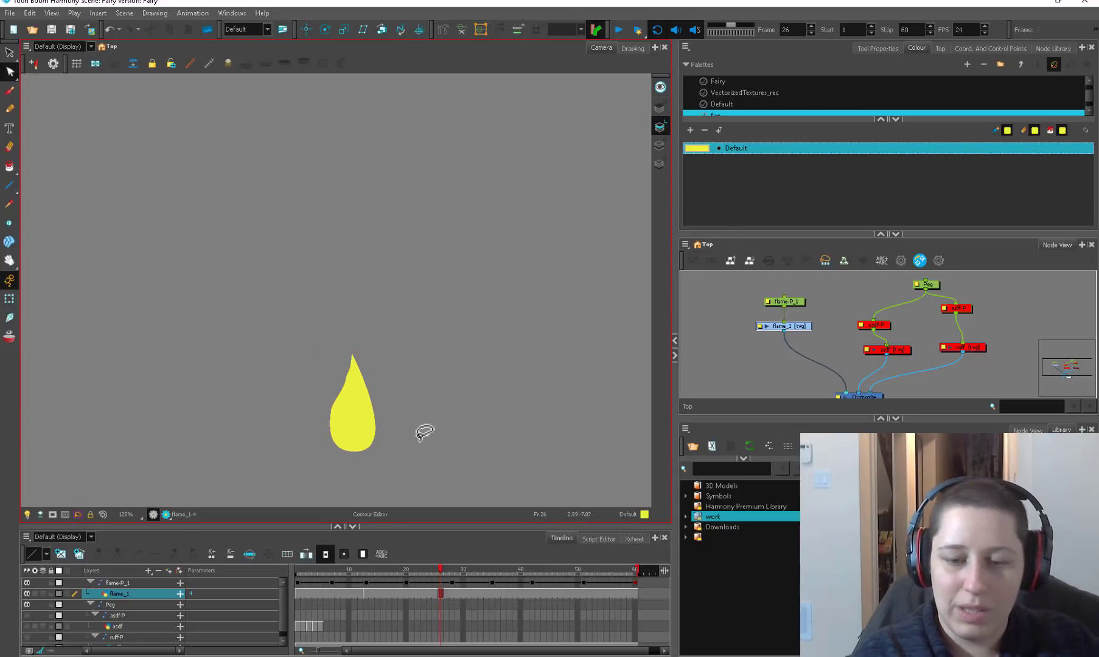
- Create morphing between the key drawings of the flame_1 layer across frames 1 to 36
mouse_move(438, 566)
mouse_down()
mouse_move(326, 566)
mouse_move(453, 542)
mouse_up()
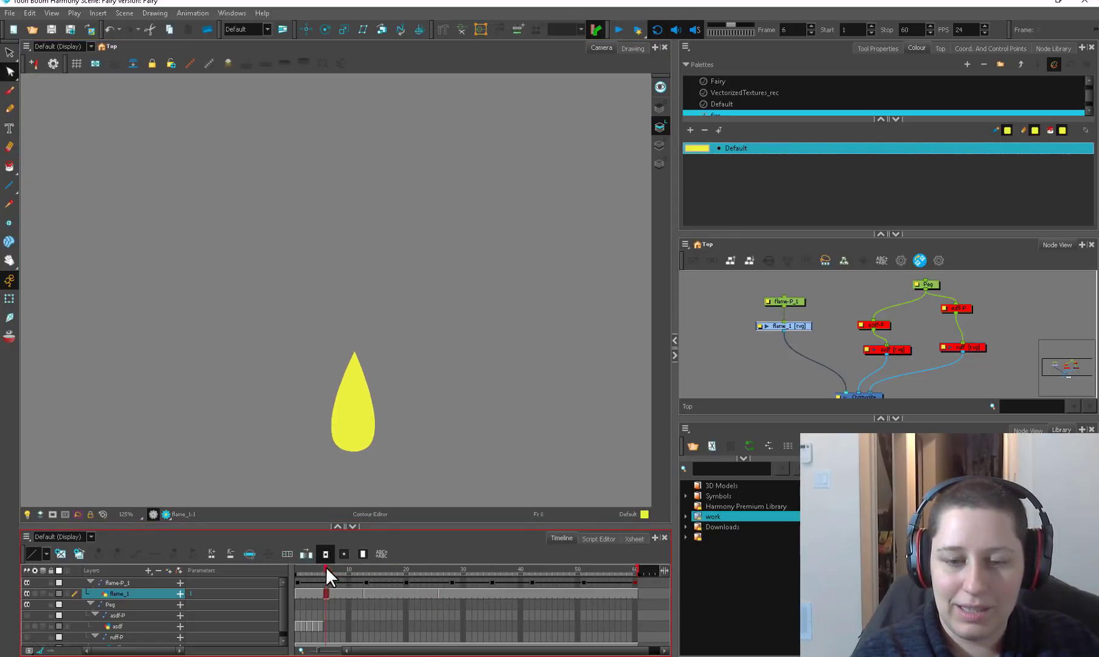
drag(301, 595, 498, 594)
key(alt+m)
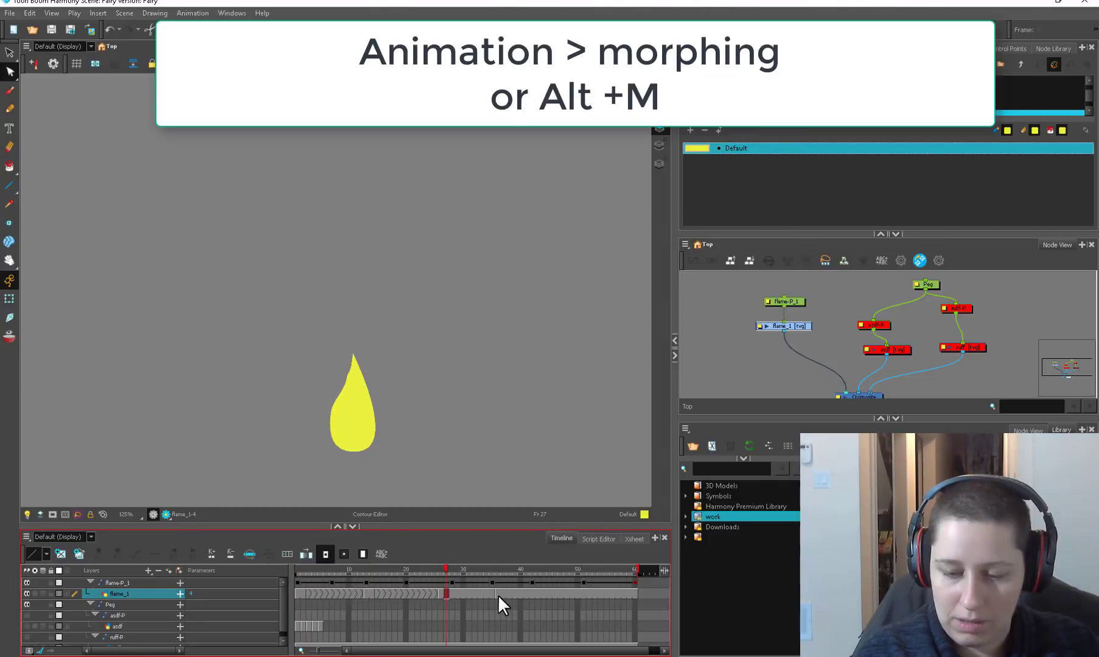
key(alt+m)
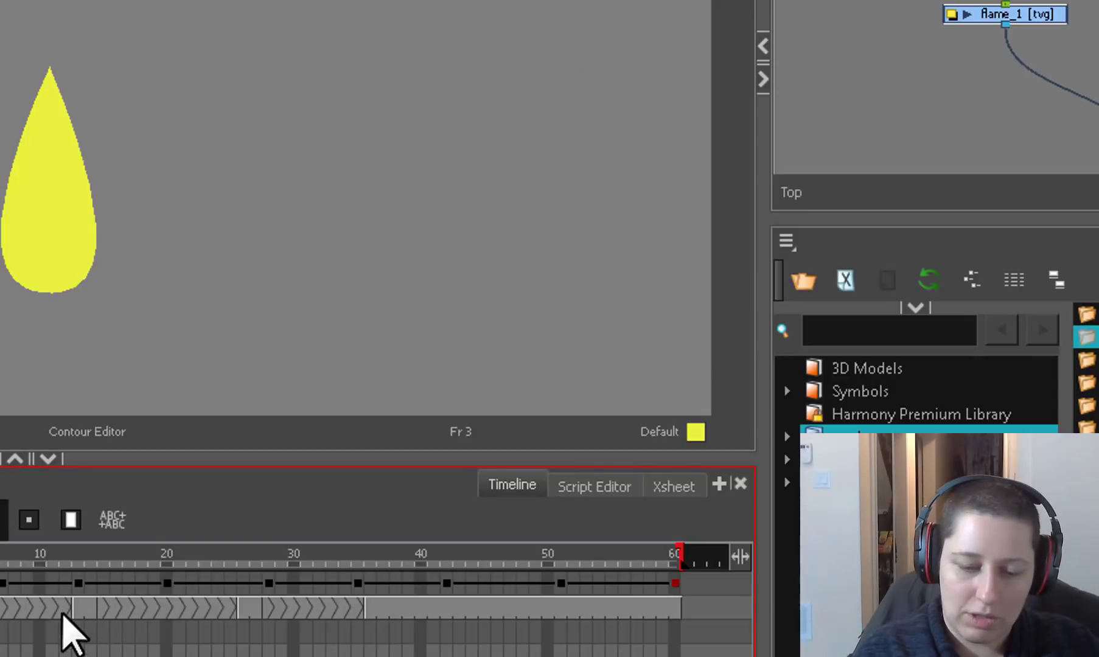
- Convert the flame_1 morphing sequences to actual drawings, leaving the basename empty
drag(62, 613, 47, 604)
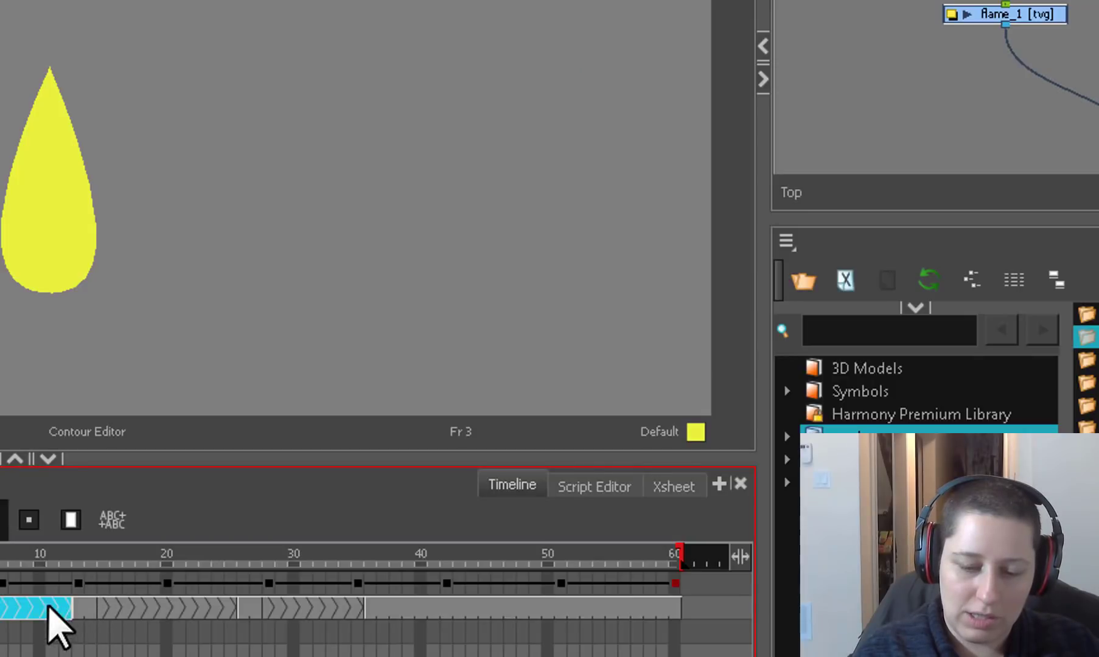
right_click(54, 609)
mouse_move(392, 281)
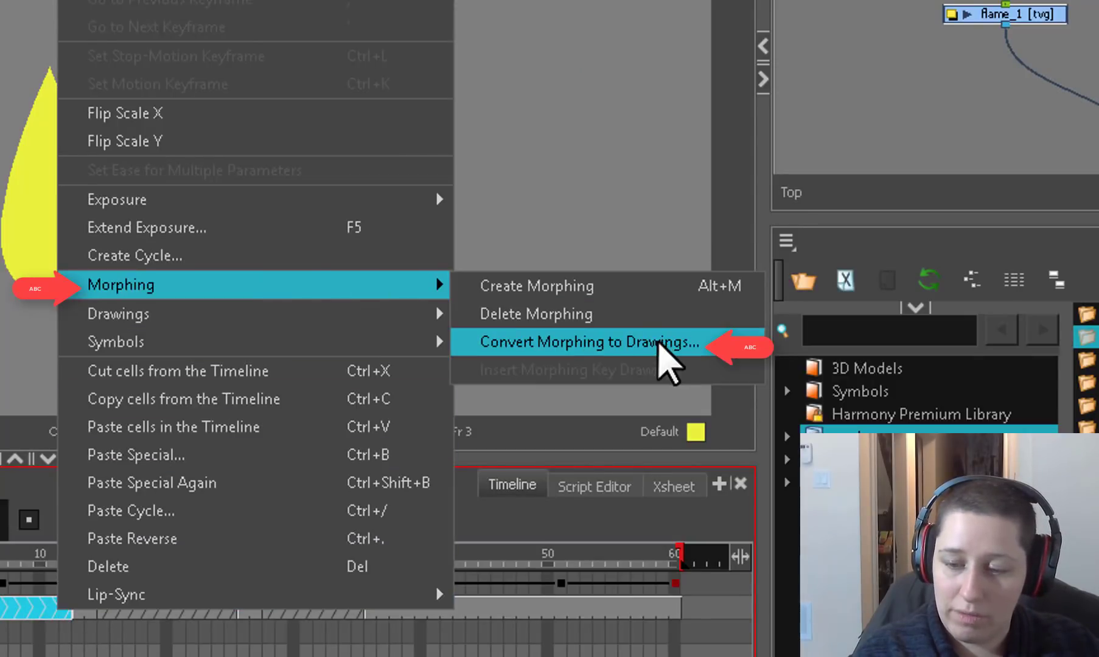
click(659, 344)
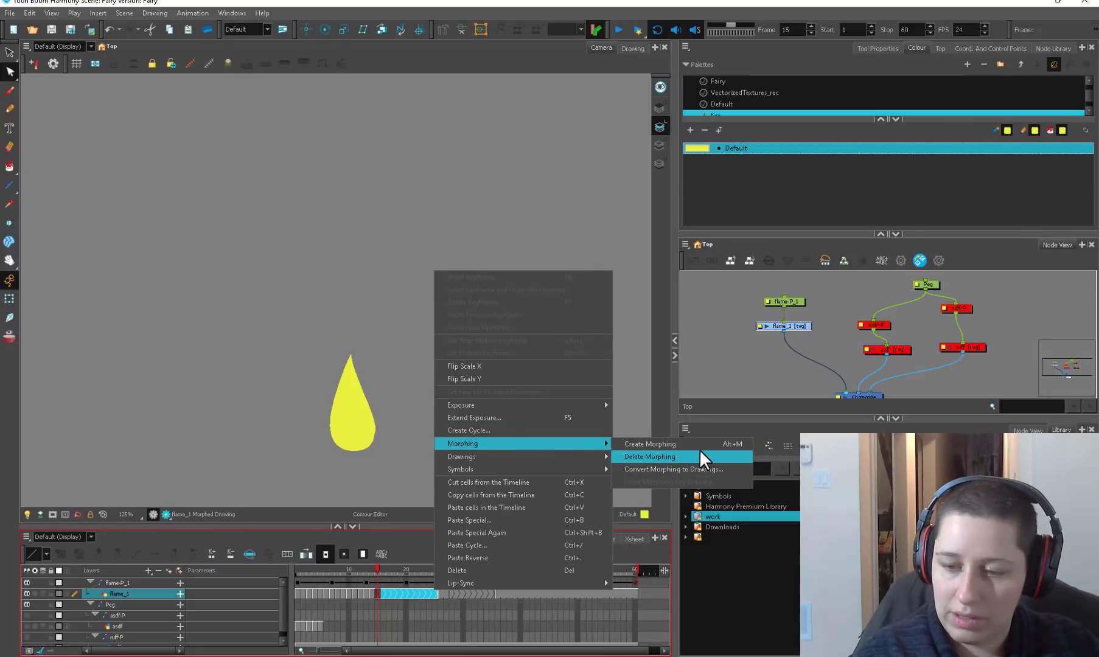
click(704, 457)
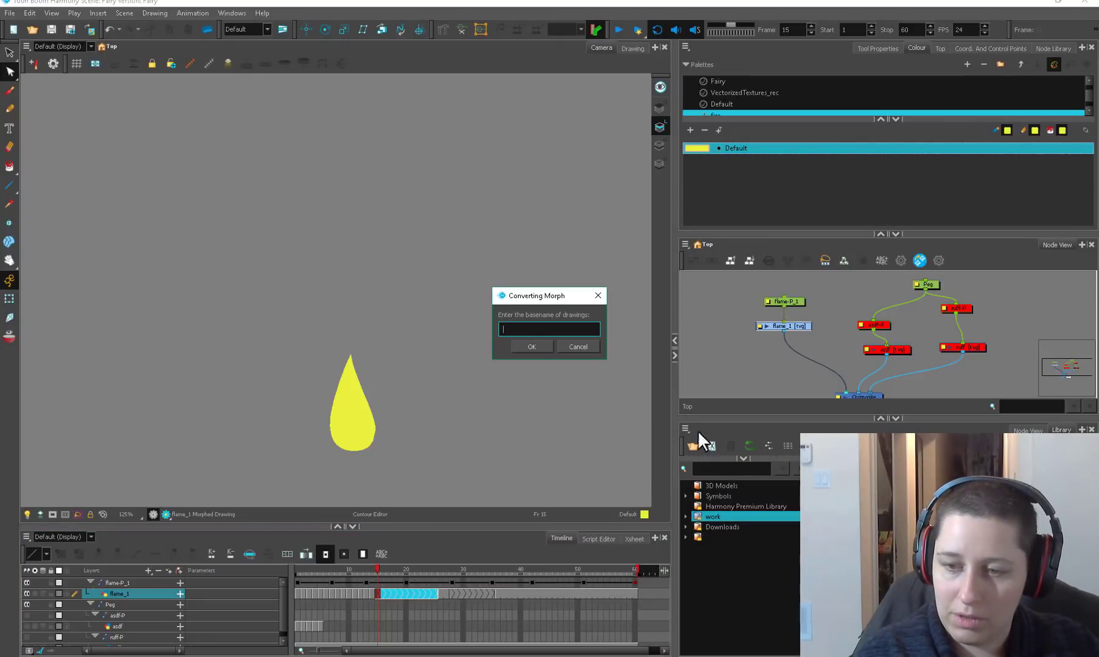
click(536, 346)
- Set the exposure of the flame_1 drawings in frames 1 to 36 to two frames each
click(298, 592)
shift+click(496, 593)
right_click(495, 592)
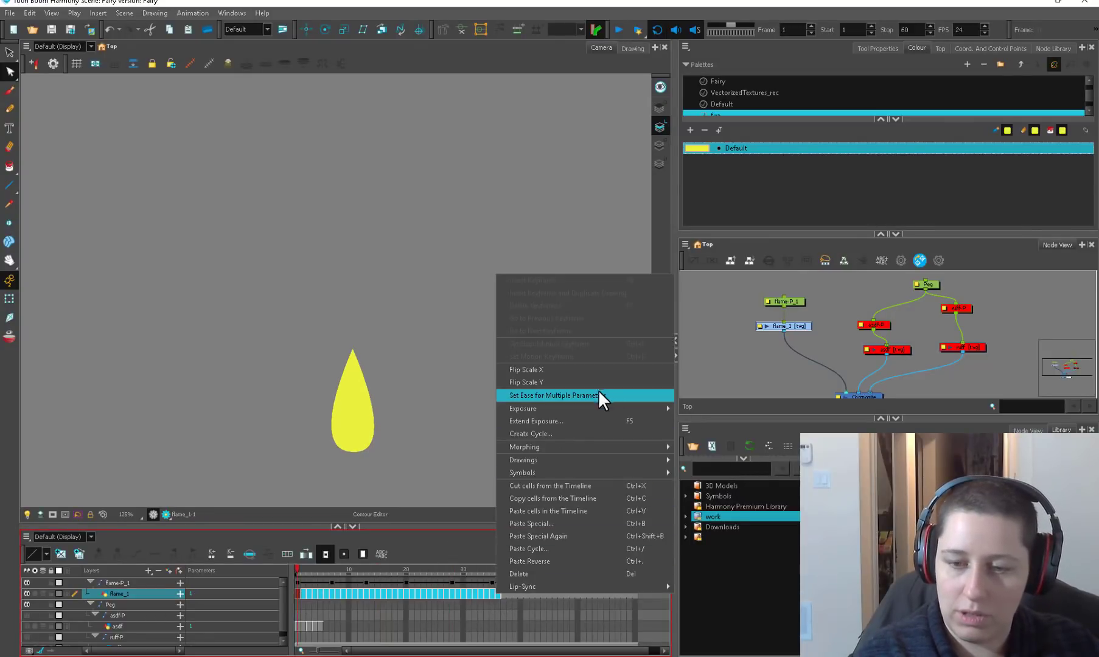
click(599, 398)
- Select the flame-P_1 peg's animation from frame 1 to 60 and turn it into held keyframes on every second frame
click(298, 583)
shift+click(637, 583)
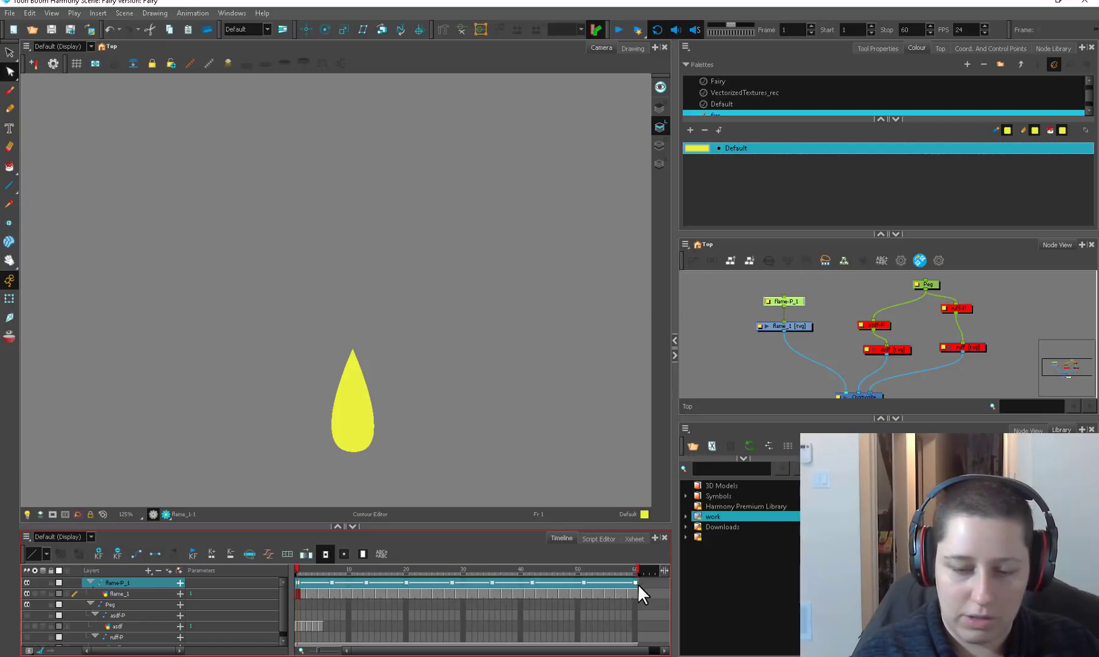
click(287, 555)
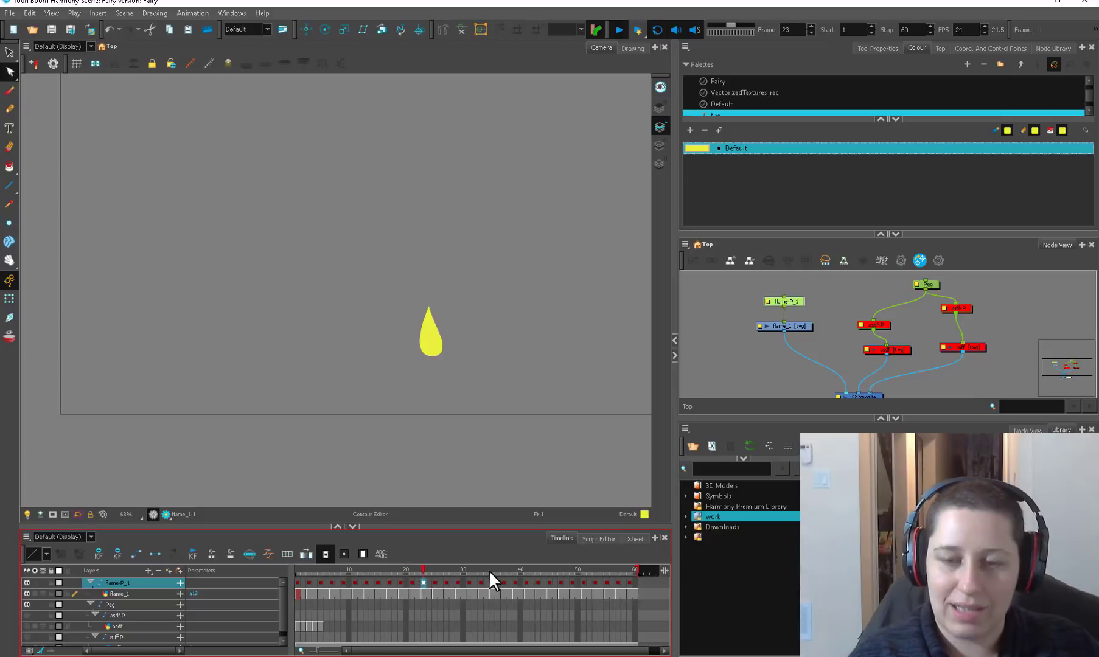
- Find the Glow node in the Node Library and insert it between the flame_1 drawing and the Composite
key(1)
key(1)
key(1)
scroll(513, 363, down, 4)
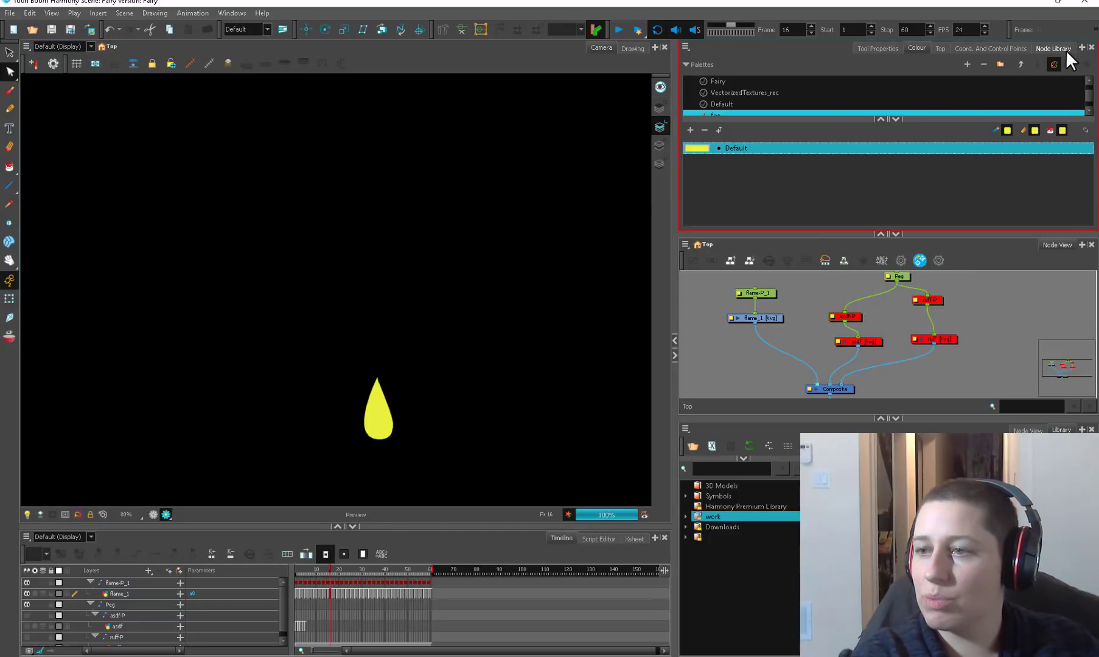
click(1061, 48)
click(718, 122)
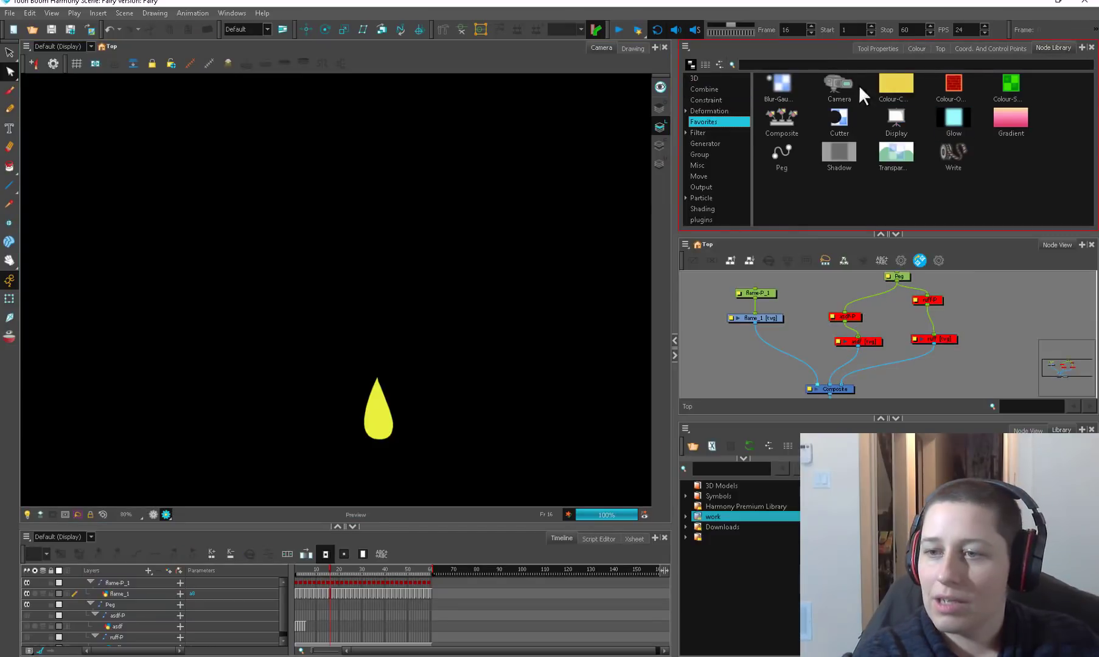
click(774, 64)
text(glo)
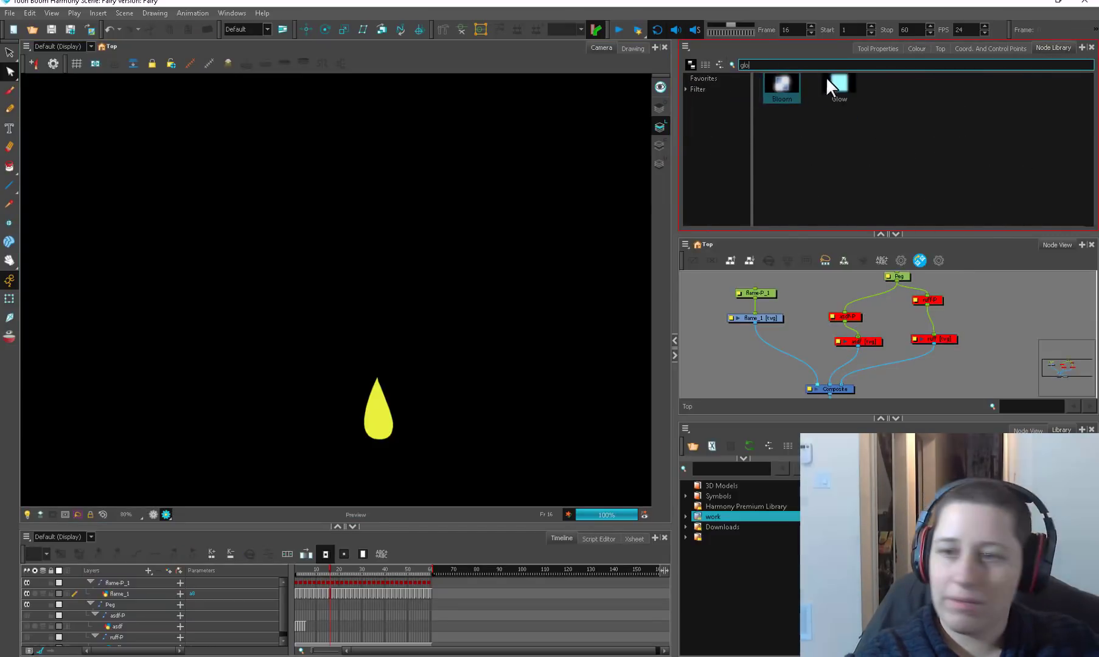
drag(851, 86, 755, 342)
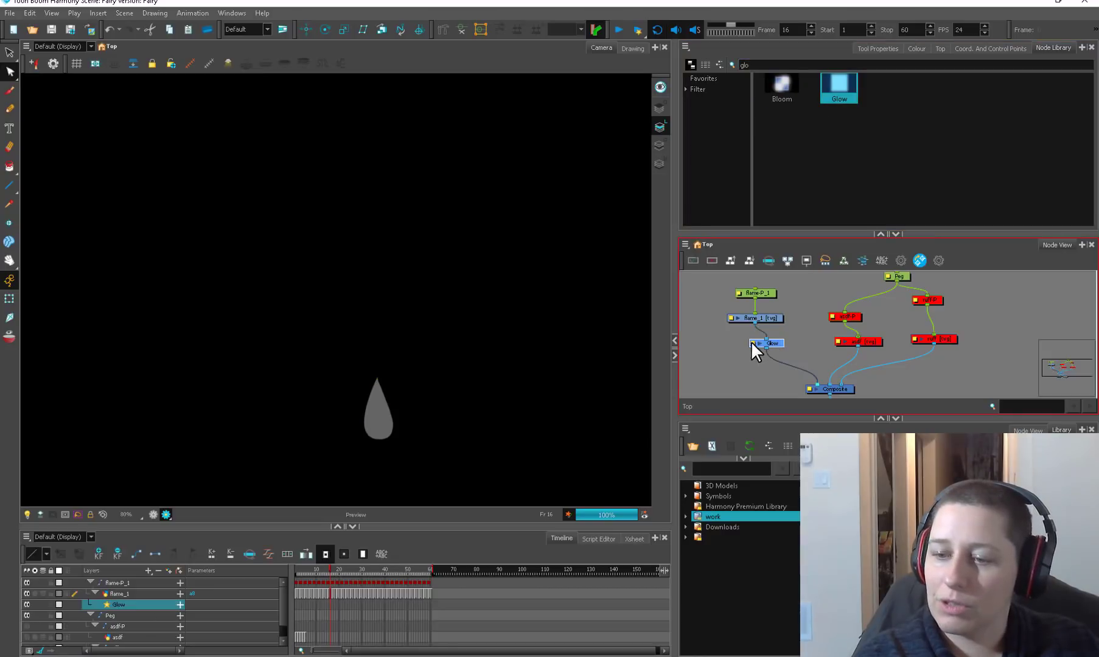
- Set the Glow node's radius to 3.7 and intensity to 4.3, with Use Source Colour enabled
double_click(770, 343)
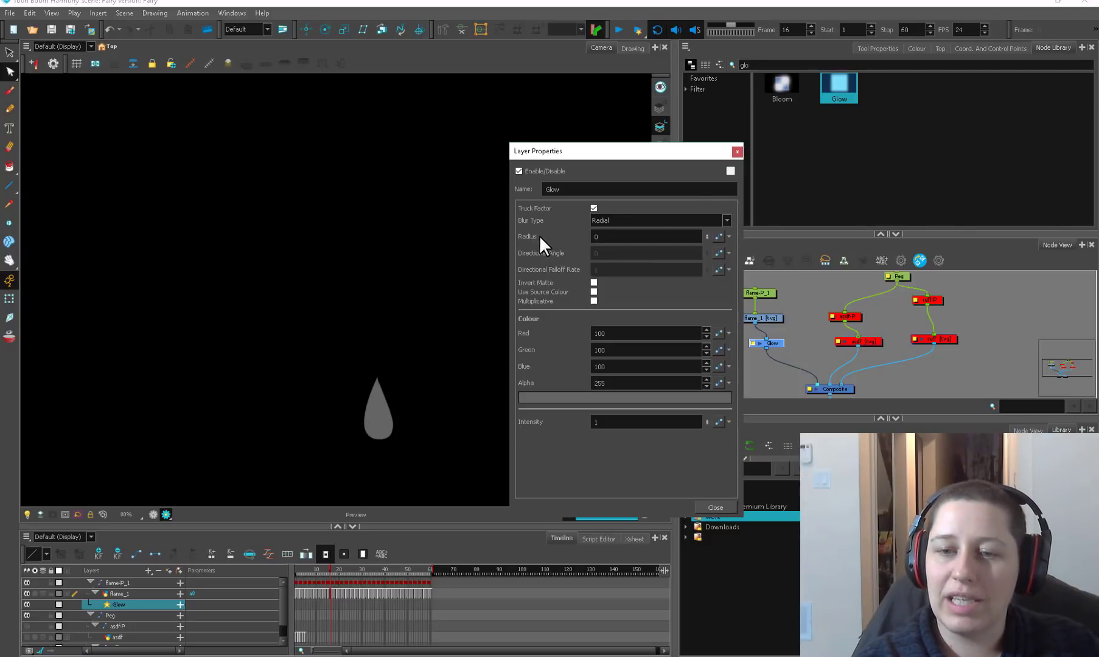
drag(707, 237, 721, 189)
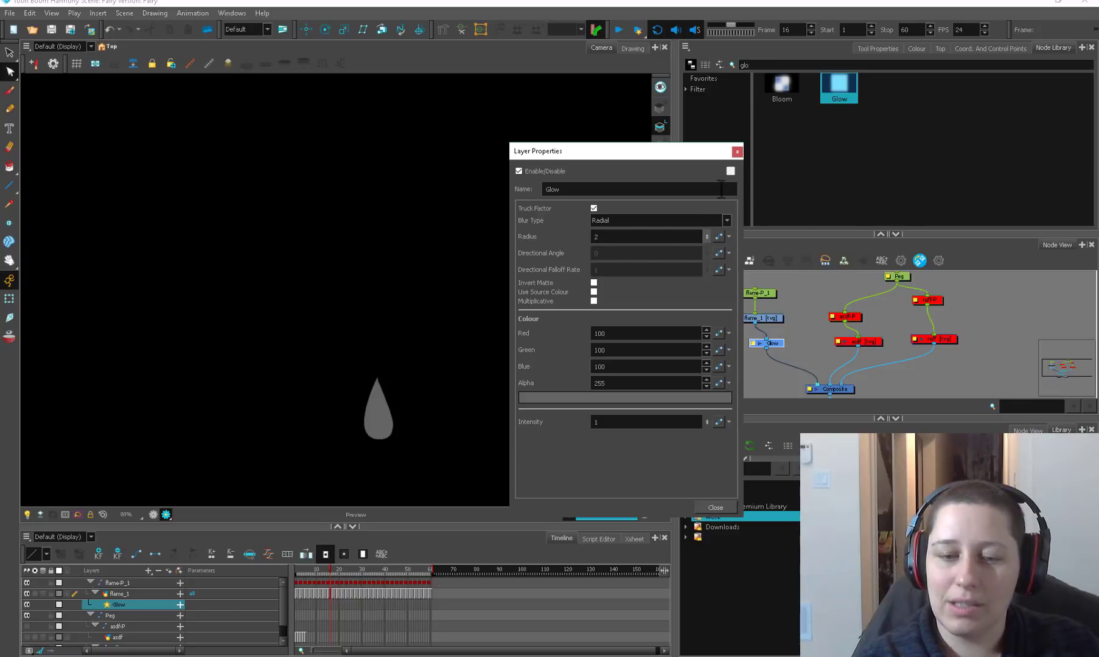
drag(708, 236, 723, 206)
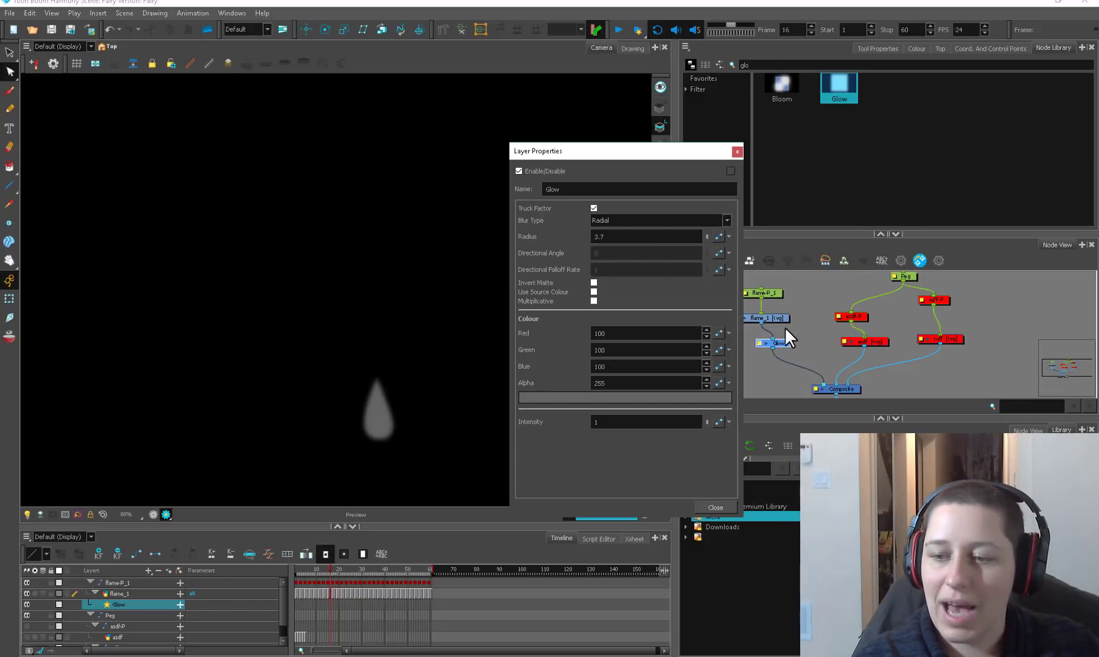
drag(784, 342, 784, 347)
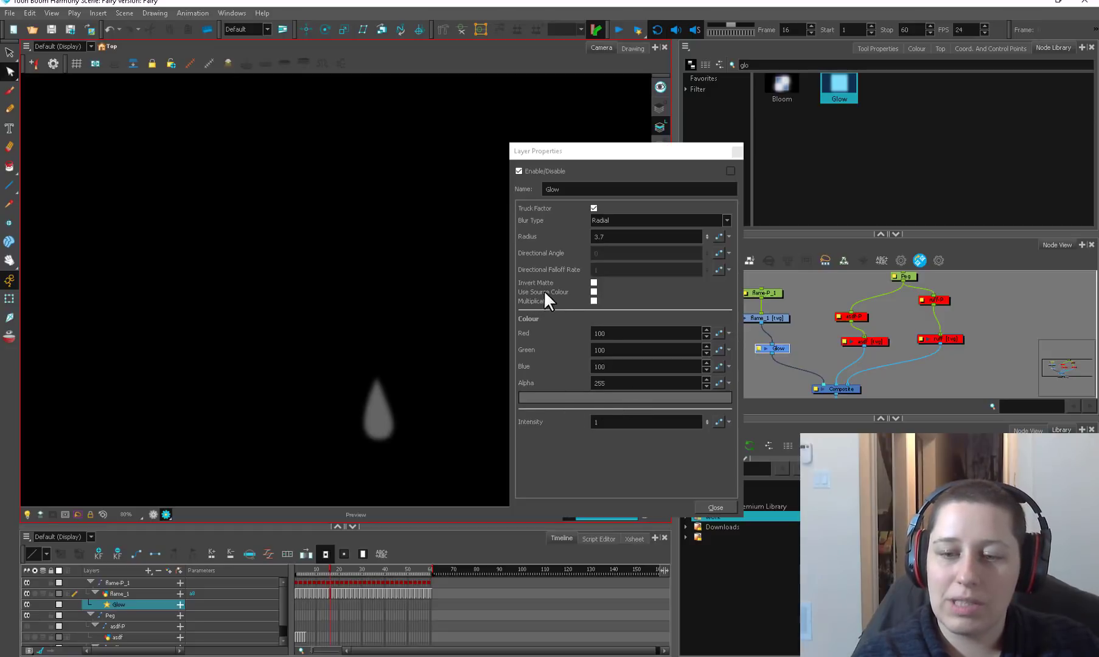
click(594, 292)
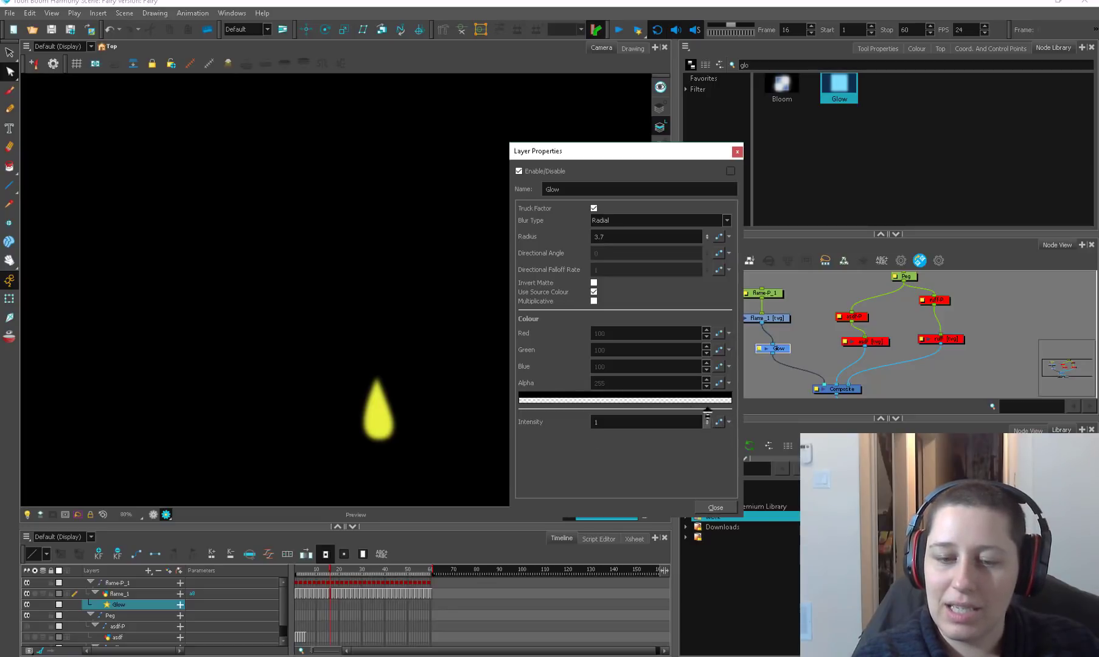
drag(707, 418, 721, 400)
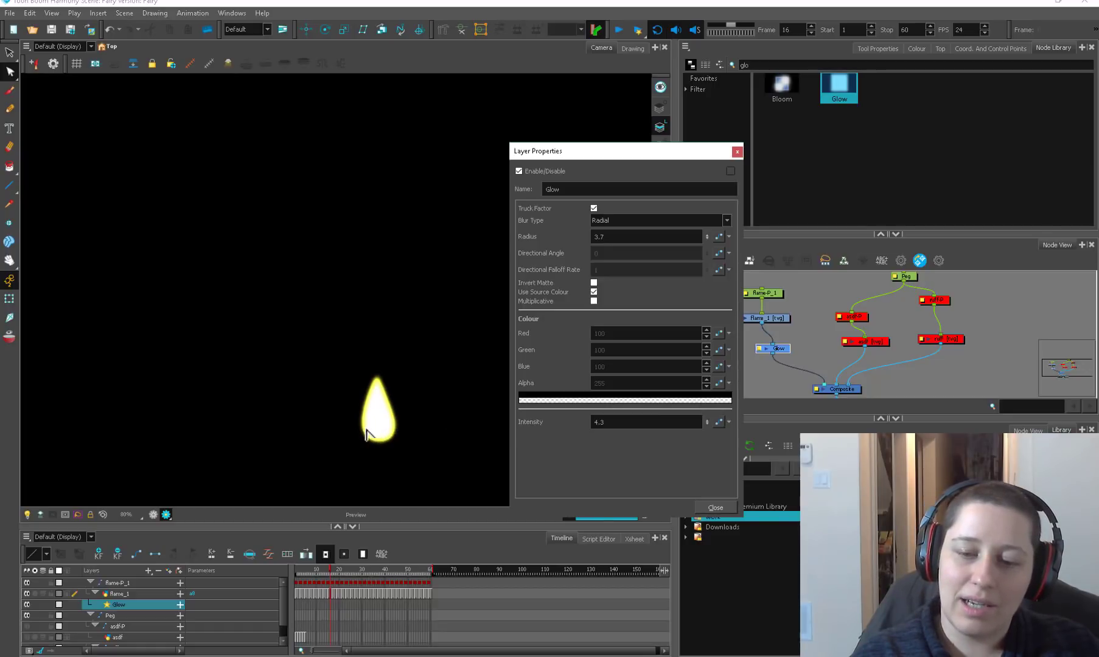
- Disable Use Source Colour on the Glow node and give the glow an orange colour
click(611, 395)
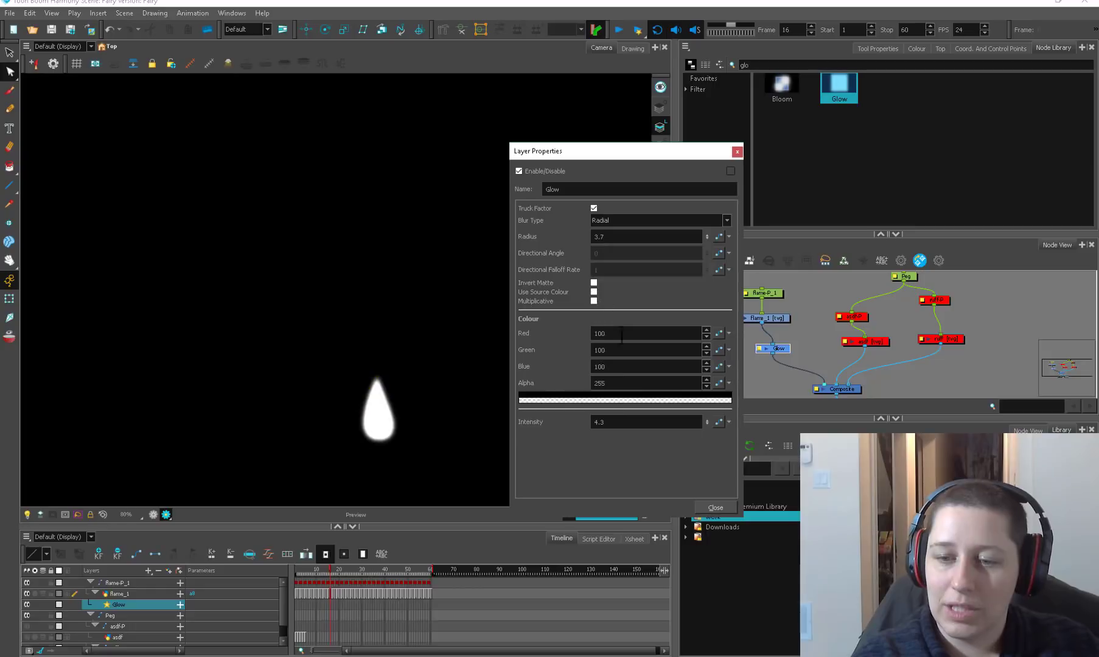
click(538, 251)
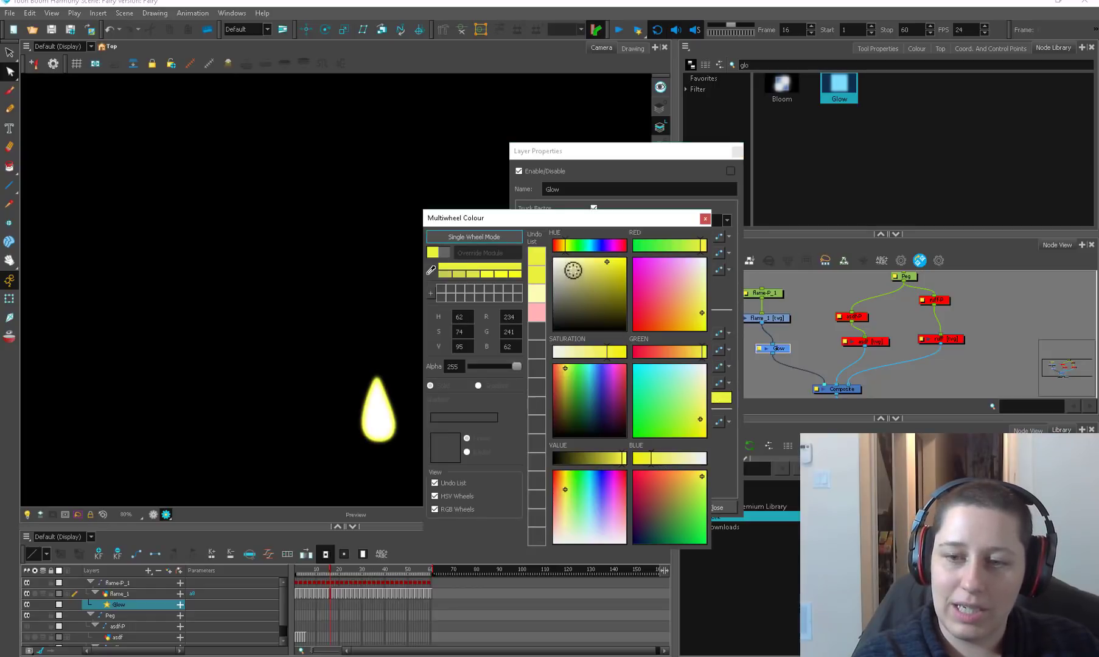
mouse_move(580, 246)
mouse_down()
mouse_move(606, 246)
mouse_move(556, 246)
mouse_up()
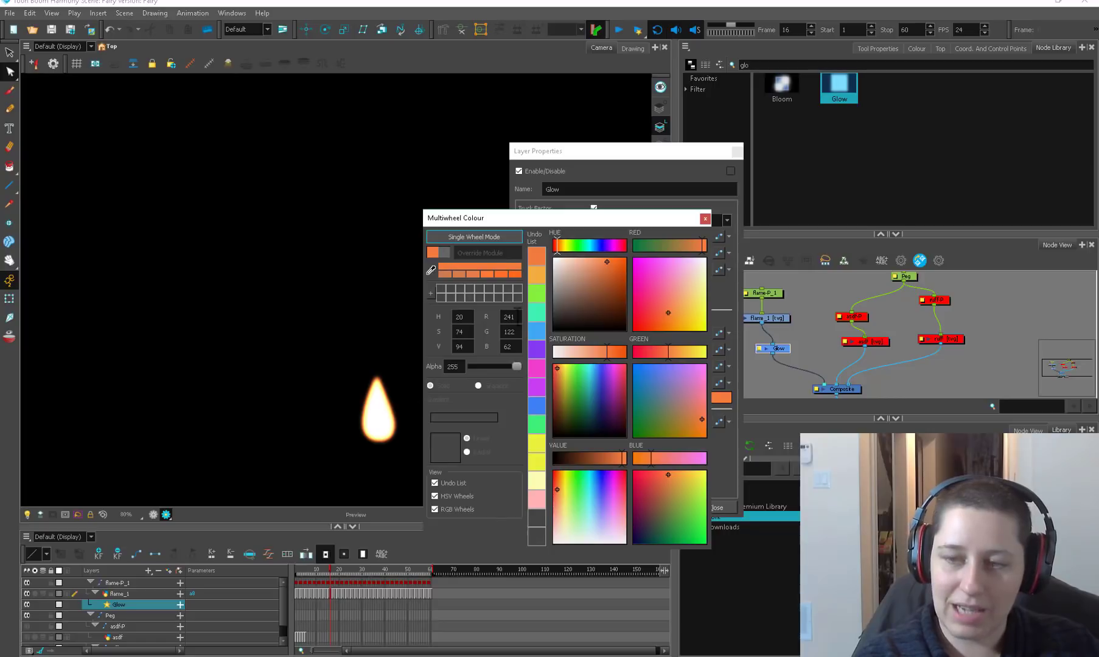
click(705, 218)
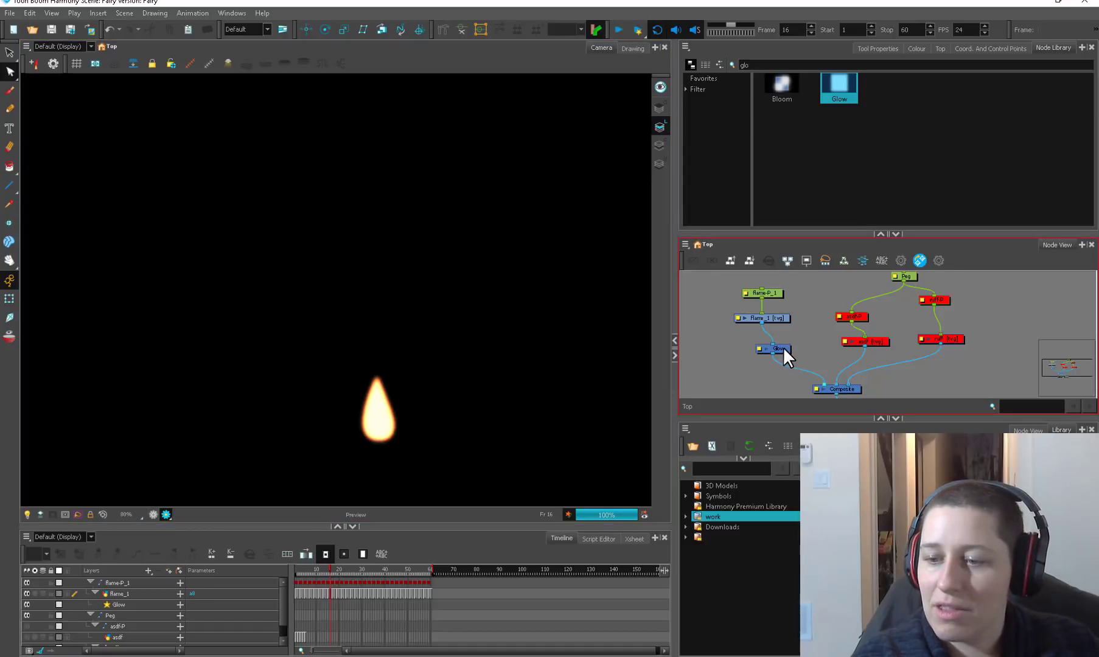
- Detach and disable the Glow node, and connect a Matte-Resize node between flame_1 and the Composite alongside the direct connection
drag(783, 347, 712, 303)
key(d)
double_click(753, 65)
text(matt)
drag(838, 122, 750, 356)
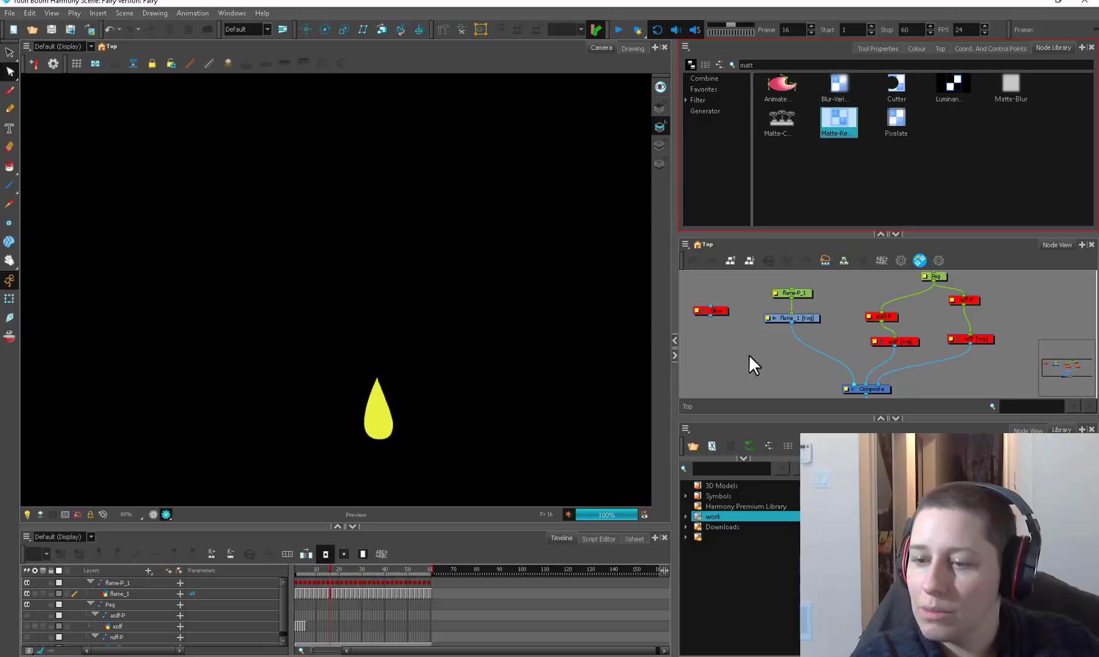
drag(791, 324, 752, 353)
drag(749, 365, 832, 381)
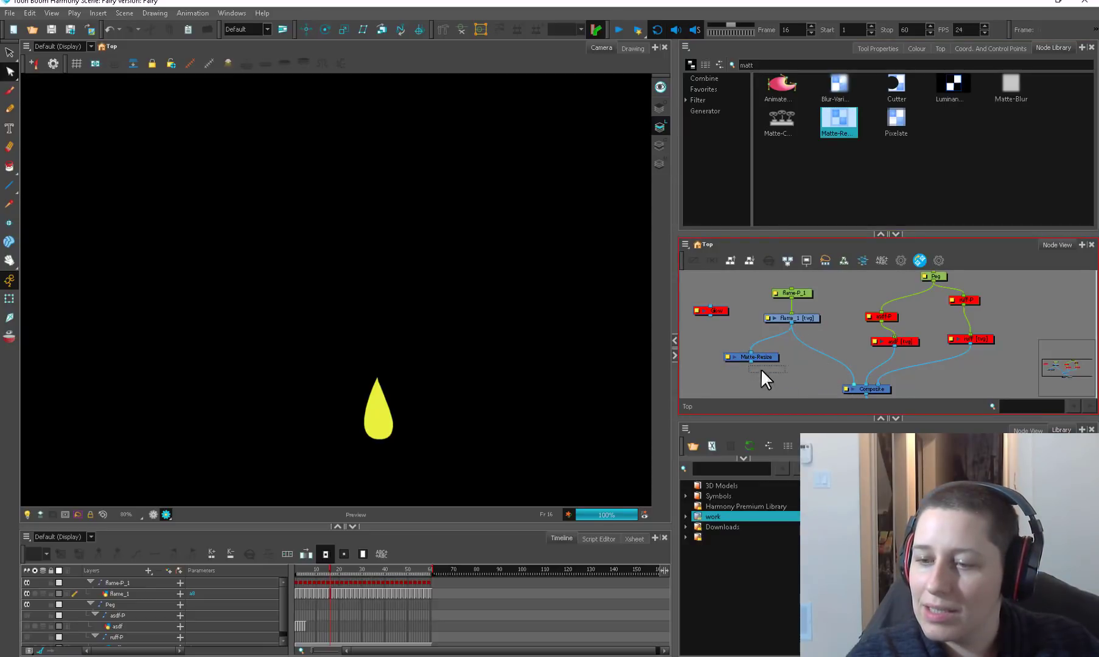
- Set the Matte-Resize node's radius to -0.4
double_click(726, 357)
drag(659, 209, 659, 225)
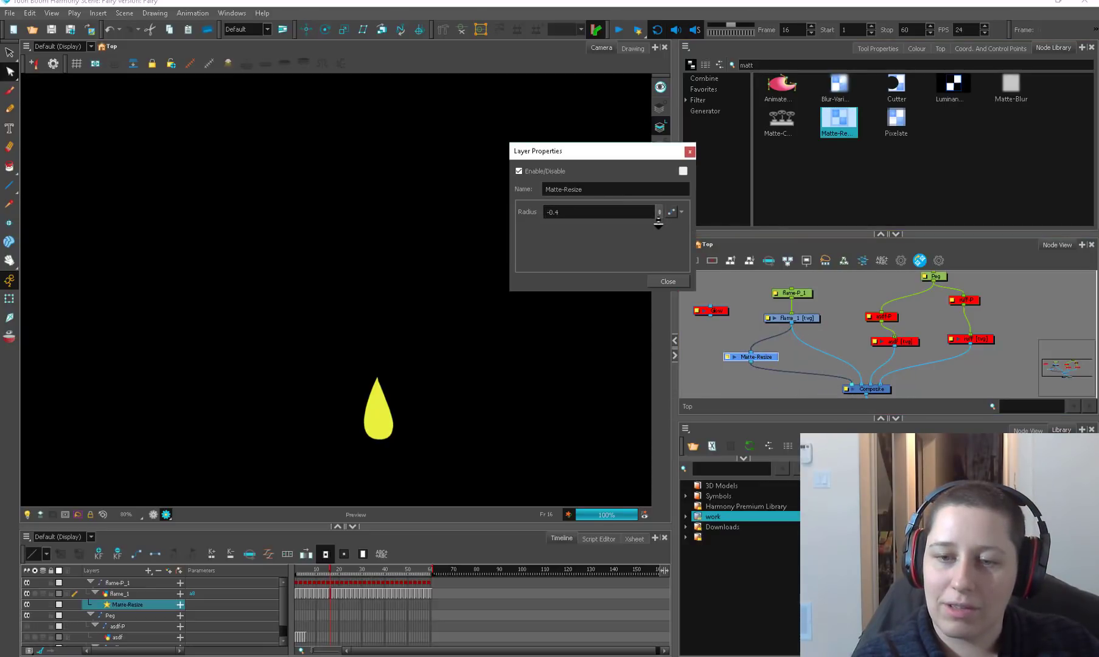
click(664, 279)
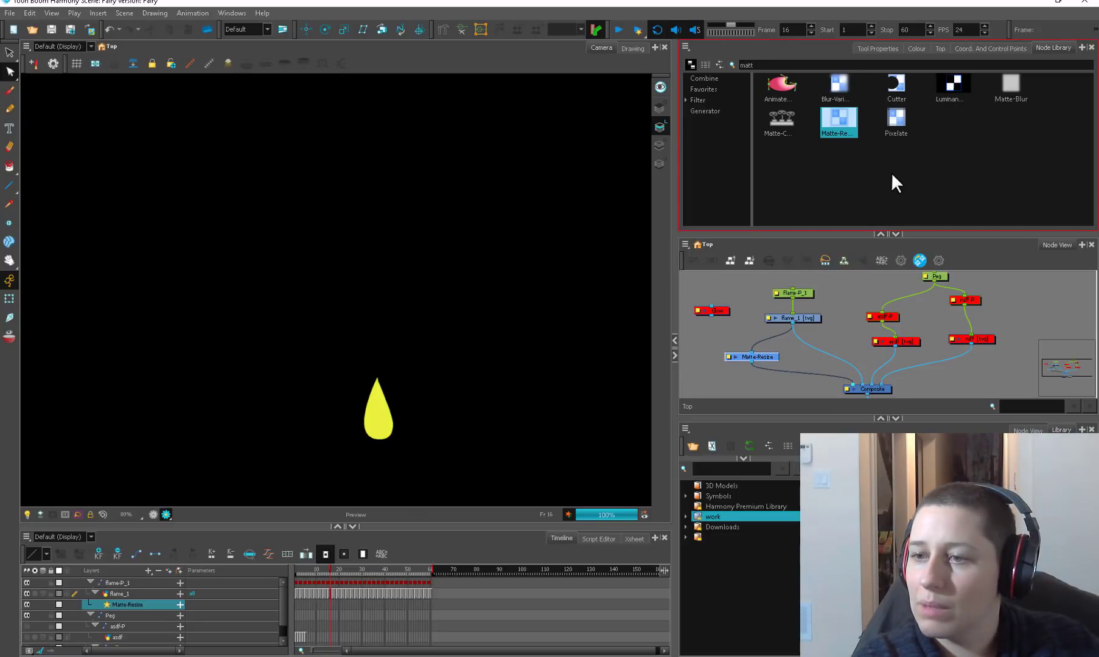
- Insert a Colour-Scale node between Matte-Resize and the Composite, and open its layer properties
click(810, 66)
double_click(747, 65)
text(col)
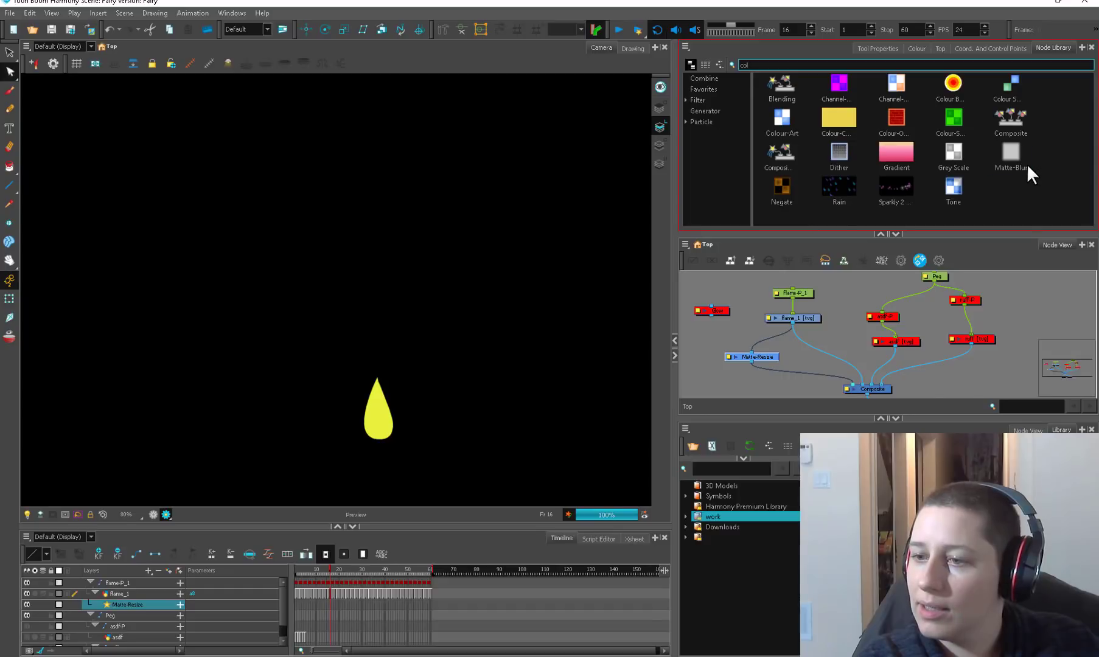
drag(953, 119, 791, 332)
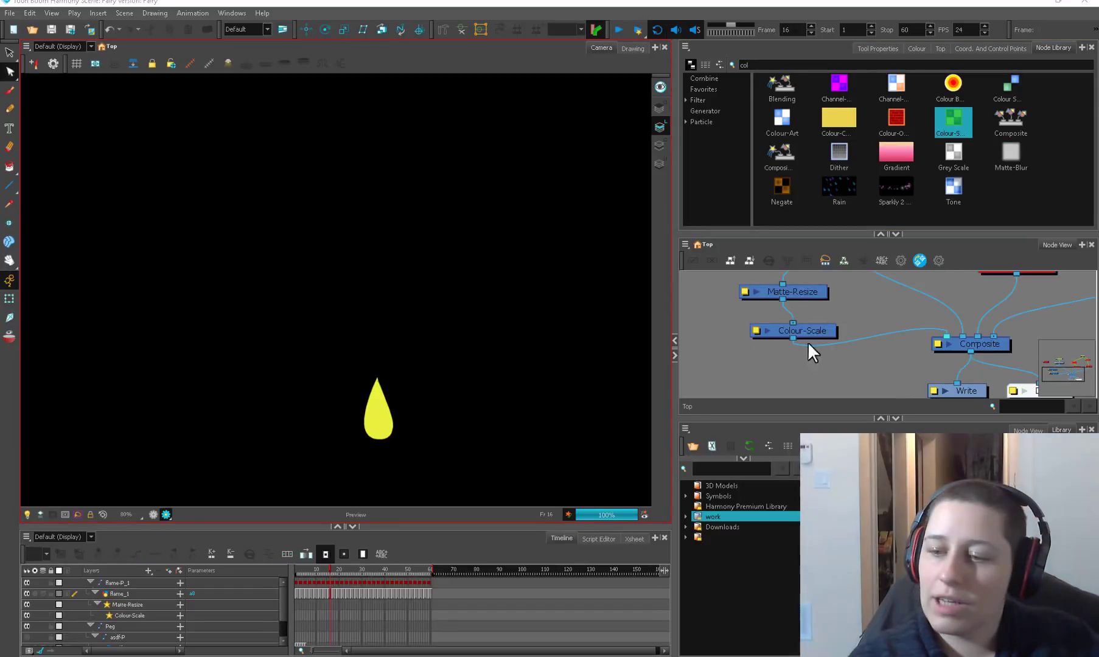
double_click(821, 329)
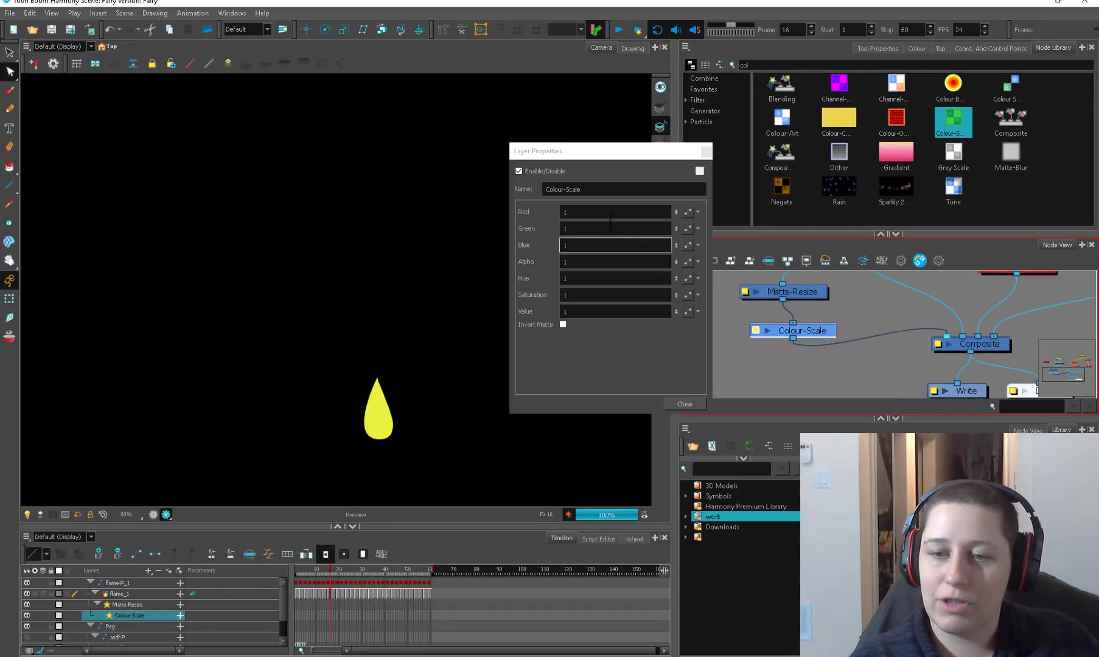
- Turn the inner flame white with the Colour-Scale node's Saturation, and set the Matte-Resize node's radius to -3.2
click(676, 298)
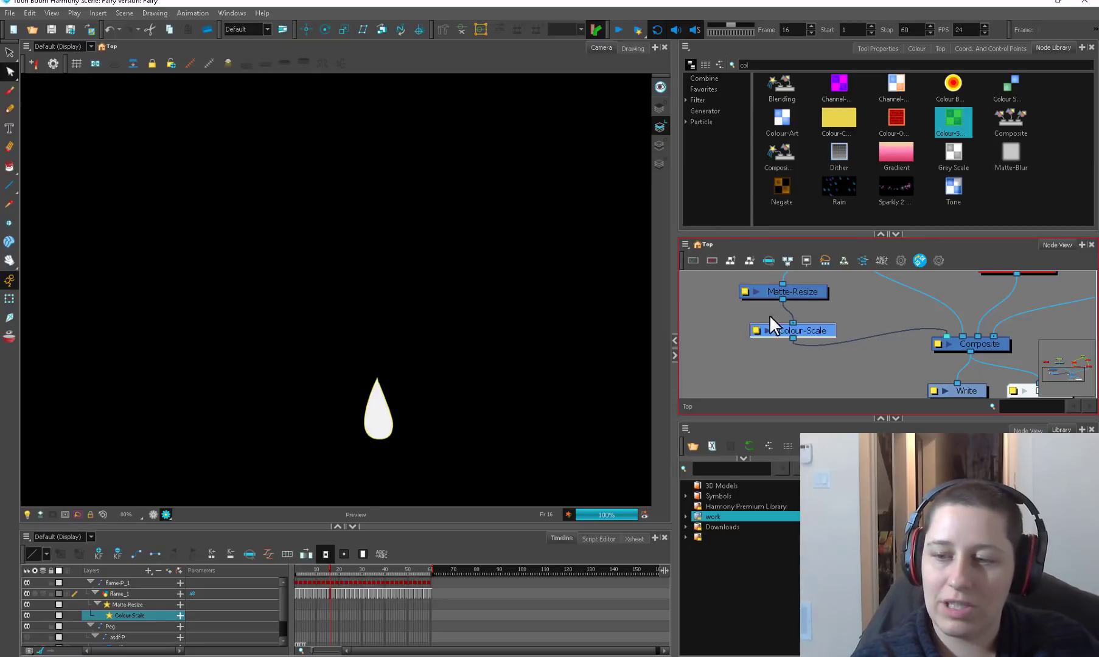
click(743, 292)
click(660, 212)
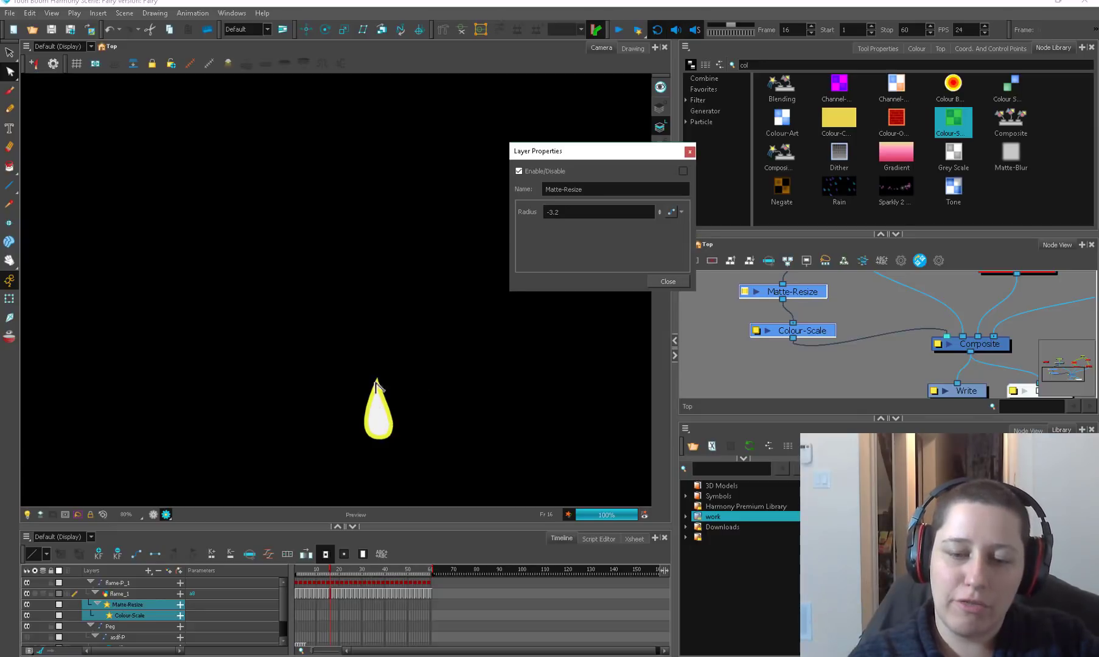
click(685, 278)
- Compare the flame with and without render preview, and inspect the two-tone effect at frame 52
scroll(866, 326, down, 4)
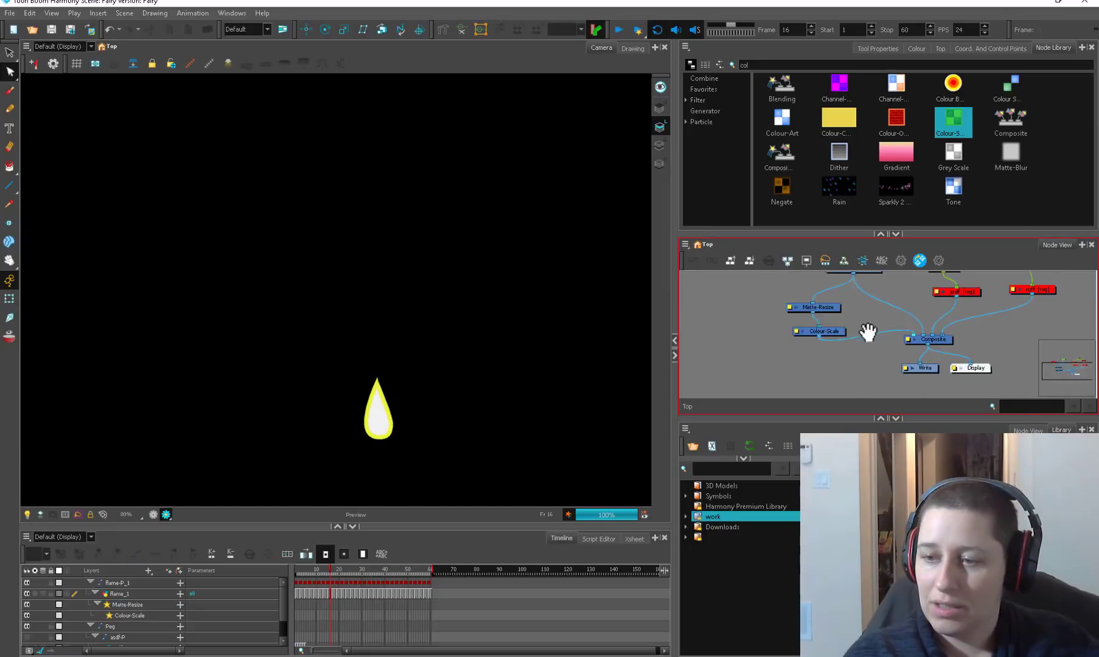
click(398, 422)
click(153, 514)
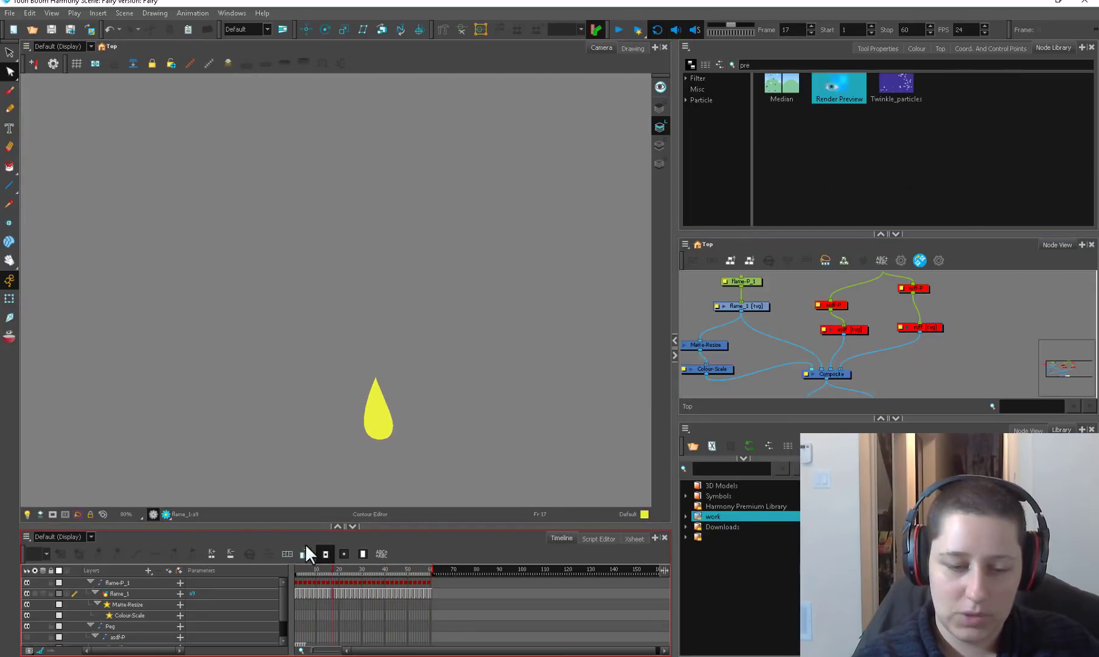
click(306, 548)
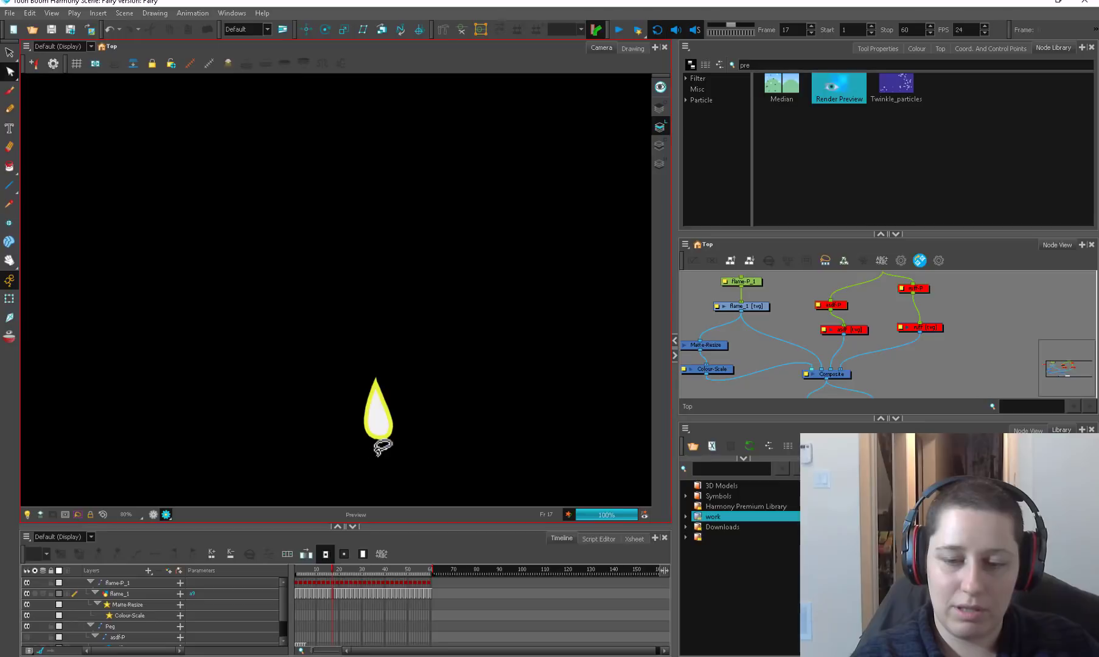
click(415, 572)
mouse_move(414, 564)
mouse_down()
mouse_move(318, 564)
mouse_move(413, 559)
mouse_up()
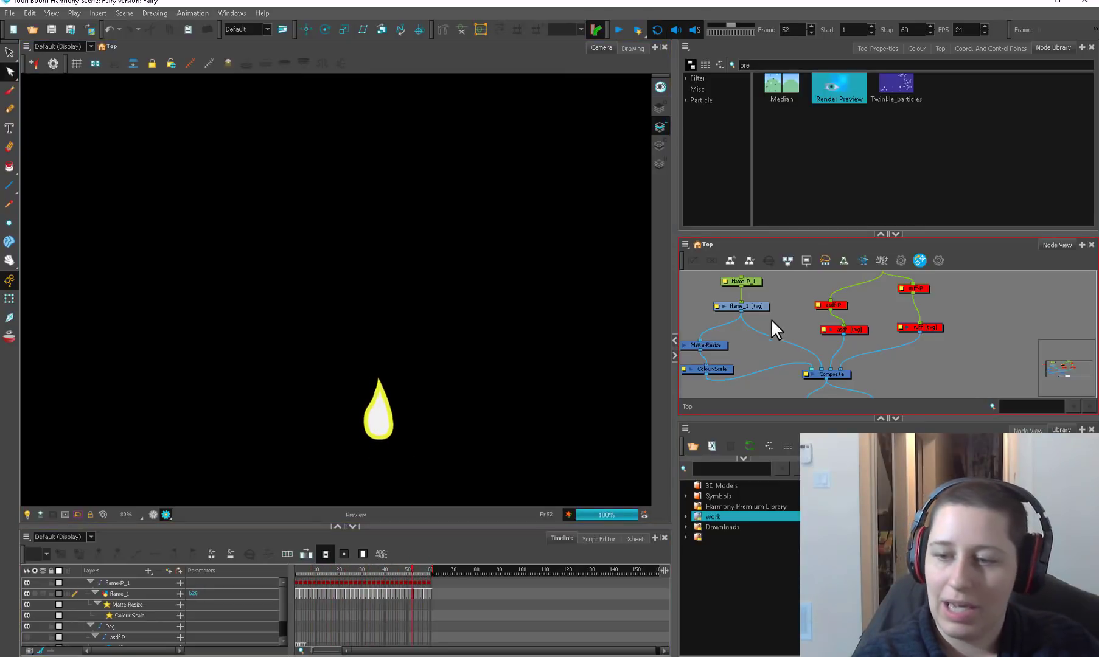
- Combine Colour-Scale and flame_1 in a new Composite node, and insert the Glow node between it and the main Composite
click(852, 330)
drag(795, 301, 891, 310)
drag(766, 315, 869, 403)
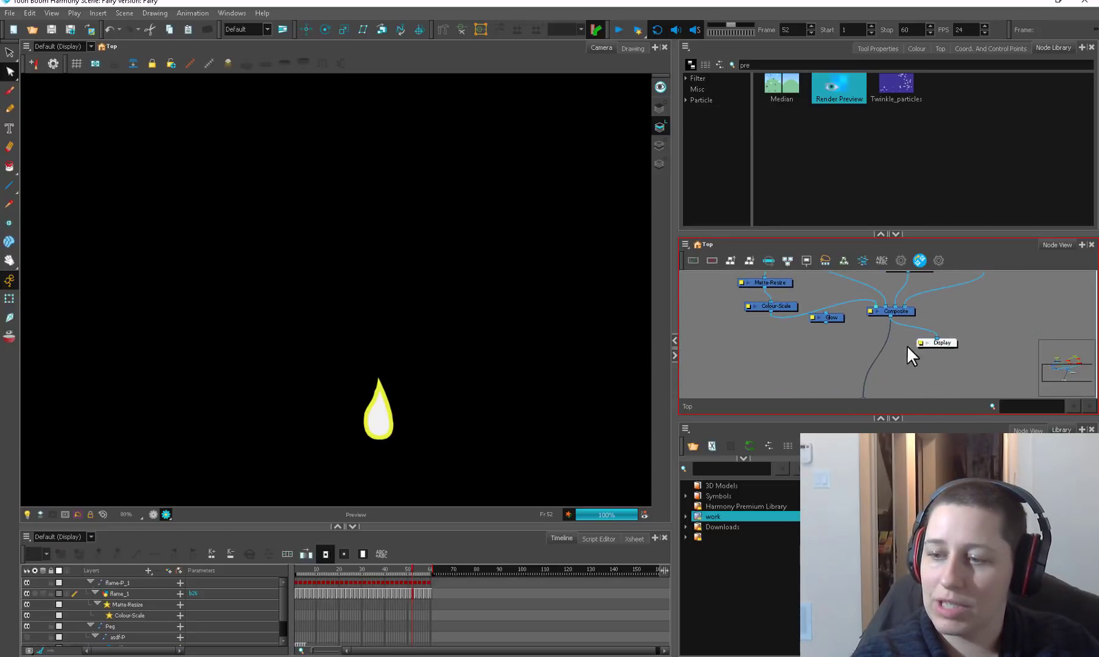
drag(931, 343, 909, 391)
drag(873, 359, 828, 324)
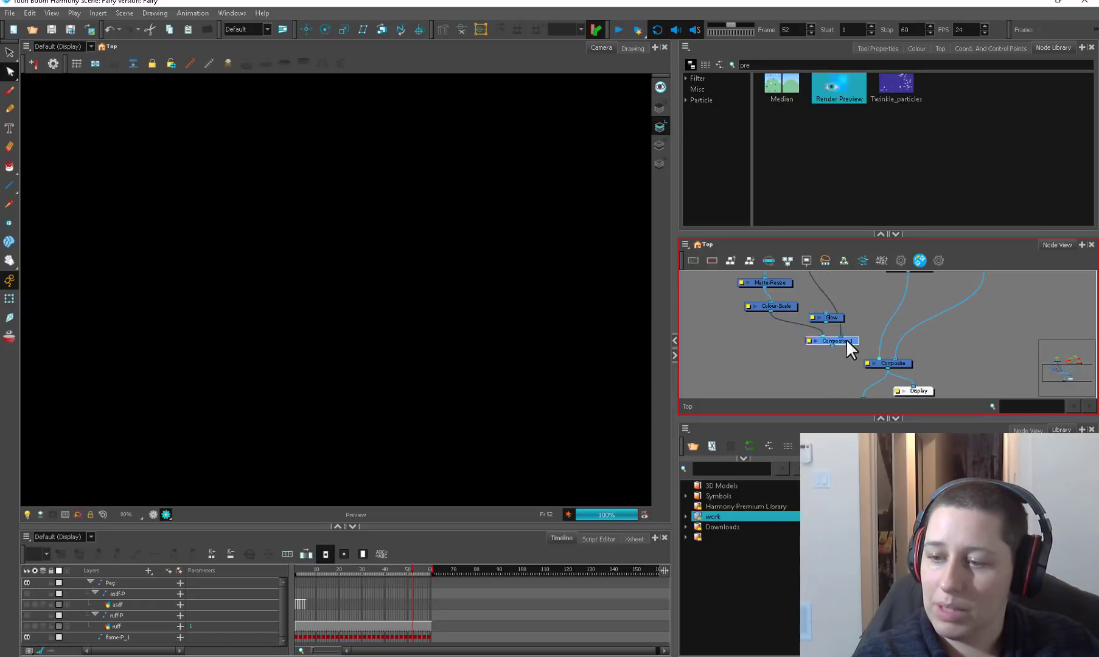
drag(830, 317, 838, 344)
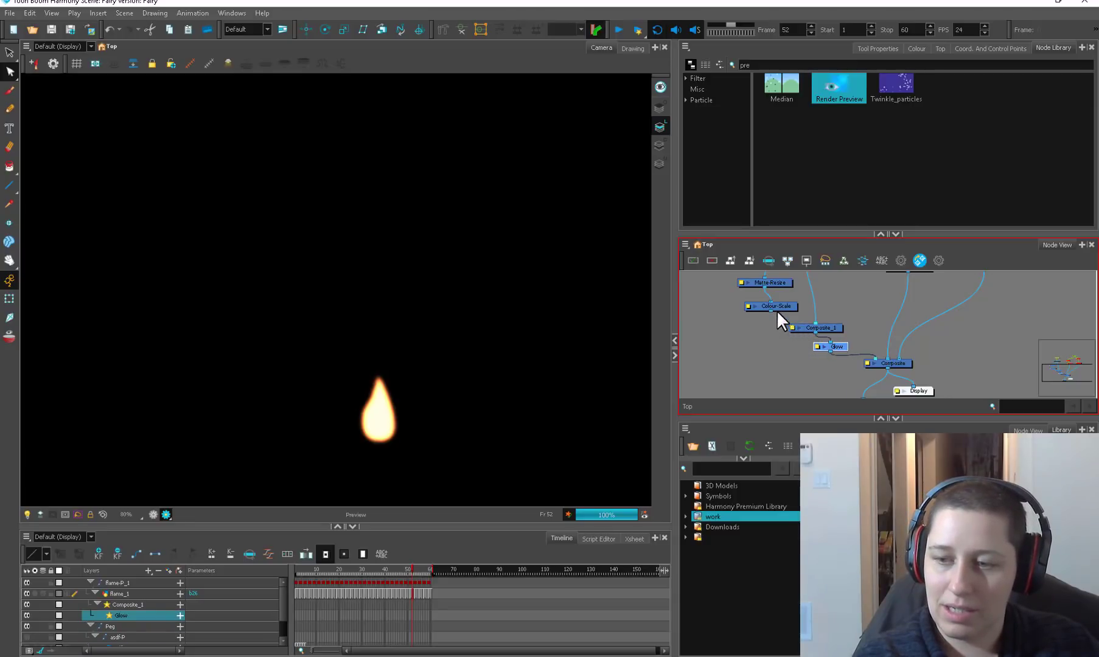
mouse_move(776, 307)
mouse_down()
mouse_move(798, 321)
mouse_move(789, 302)
mouse_up()
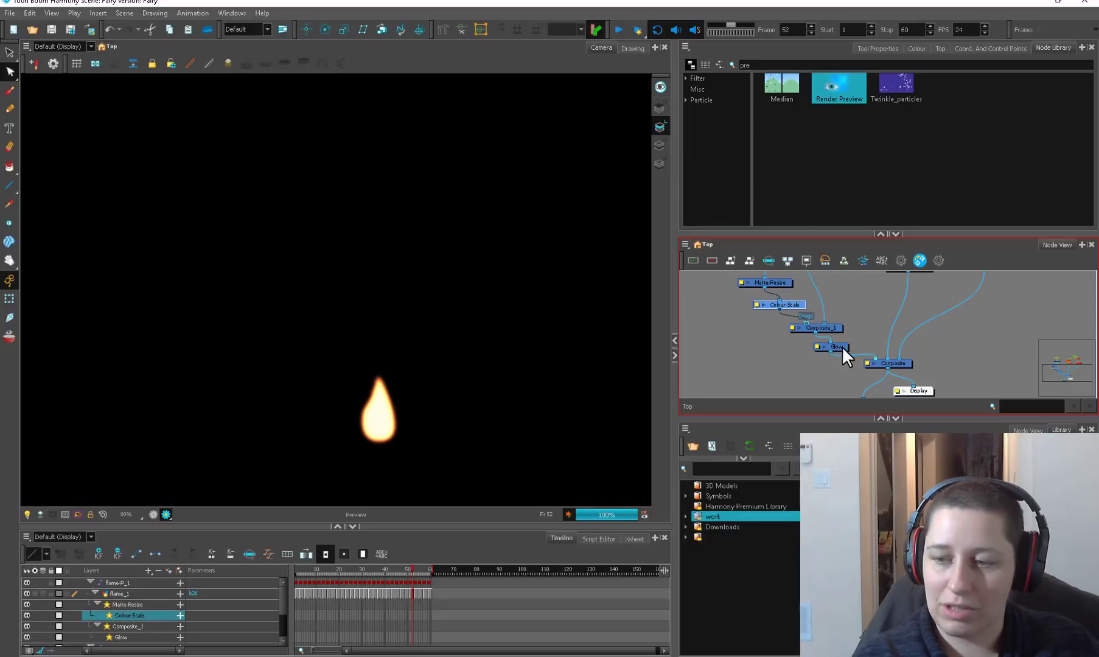
- Detach the Glow node, insert a Blur node between flame_1 and Composite_1, and increase its radius to soften the flame's edge
drag(835, 332, 824, 345)
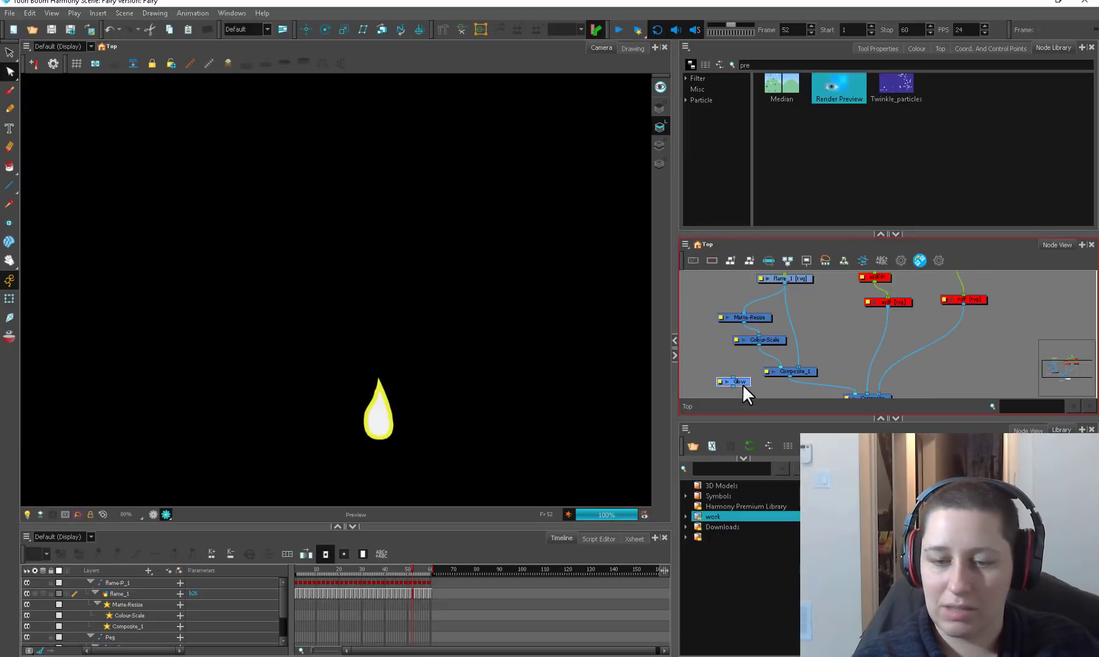
drag(742, 384, 742, 381)
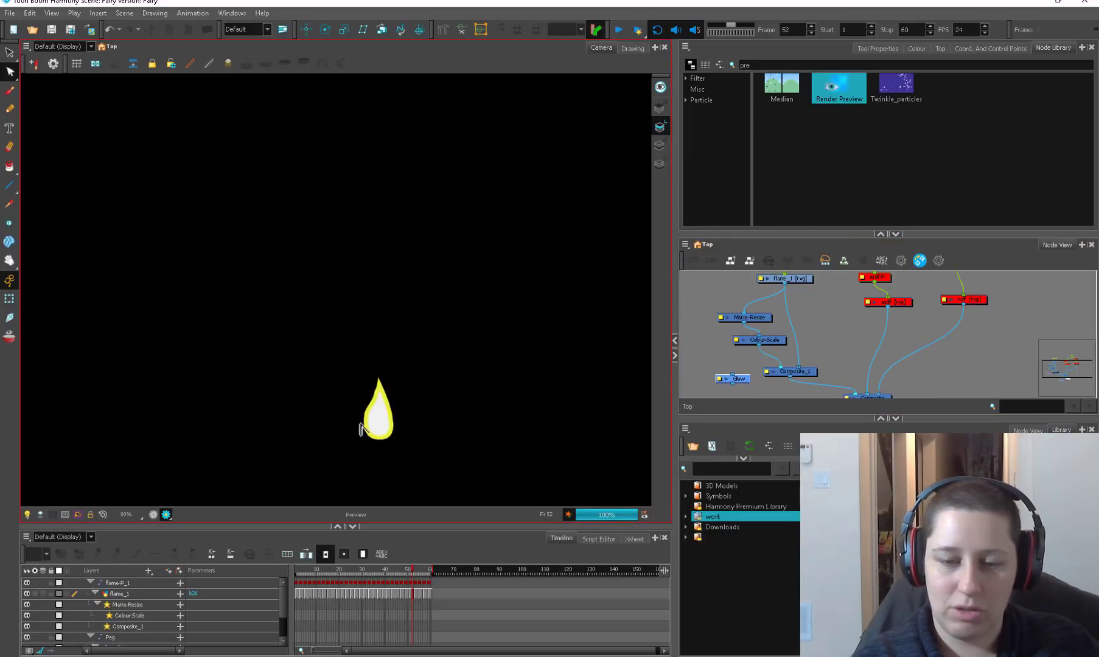
click(769, 61)
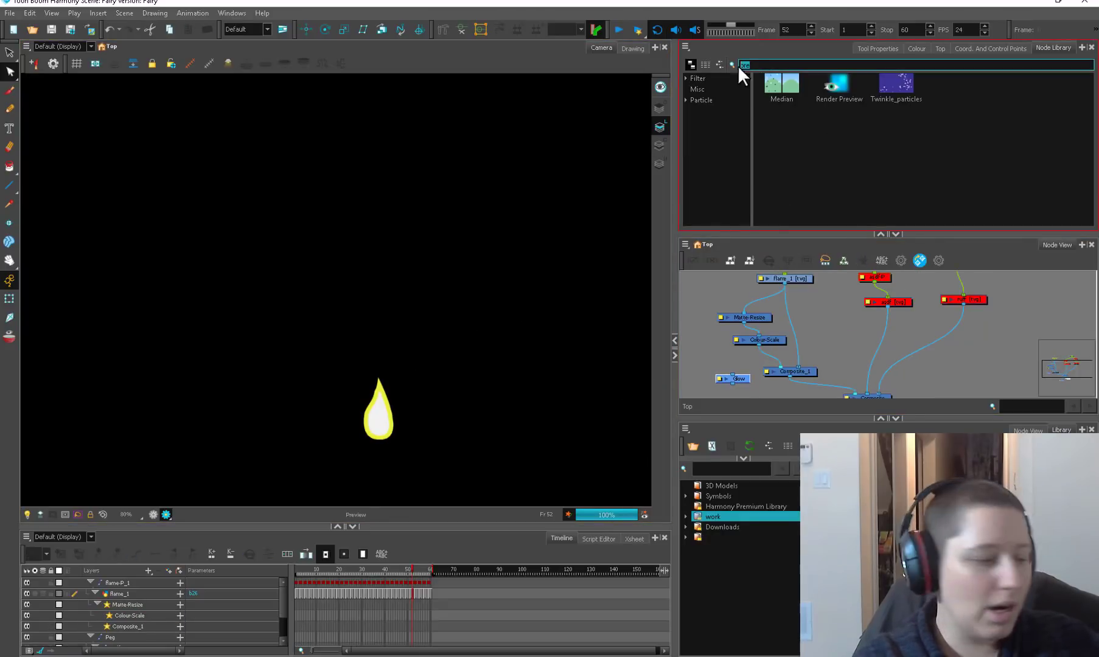
key(BackSpace)
key(BackSpace)
key(BackSpace)
text(blur)
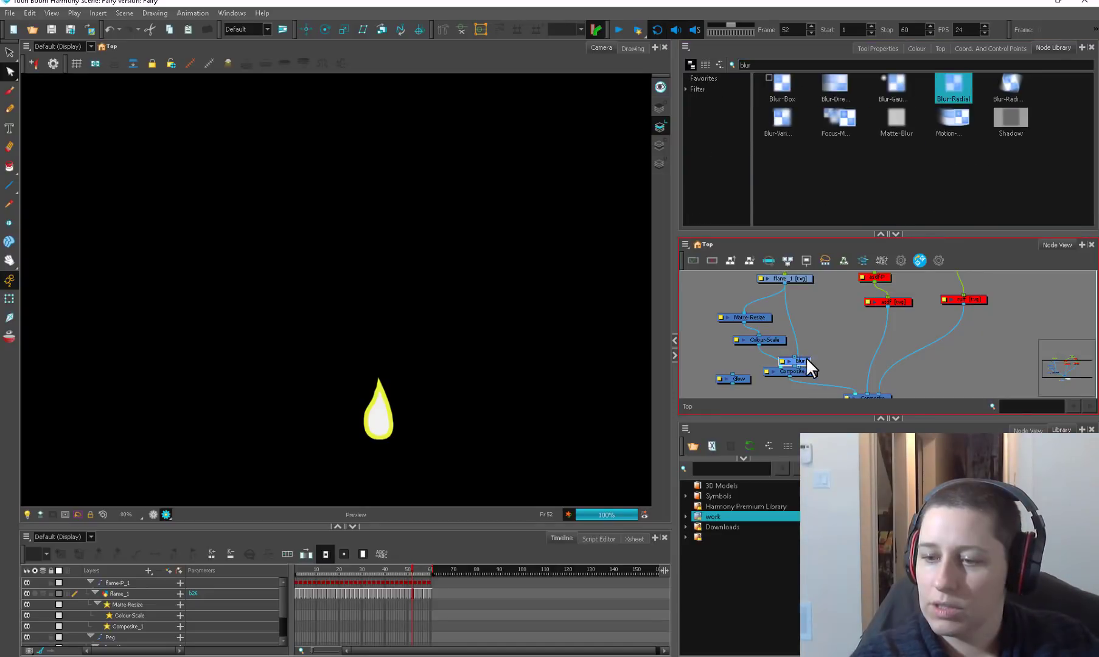
drag(806, 357, 813, 342)
double_click(788, 350)
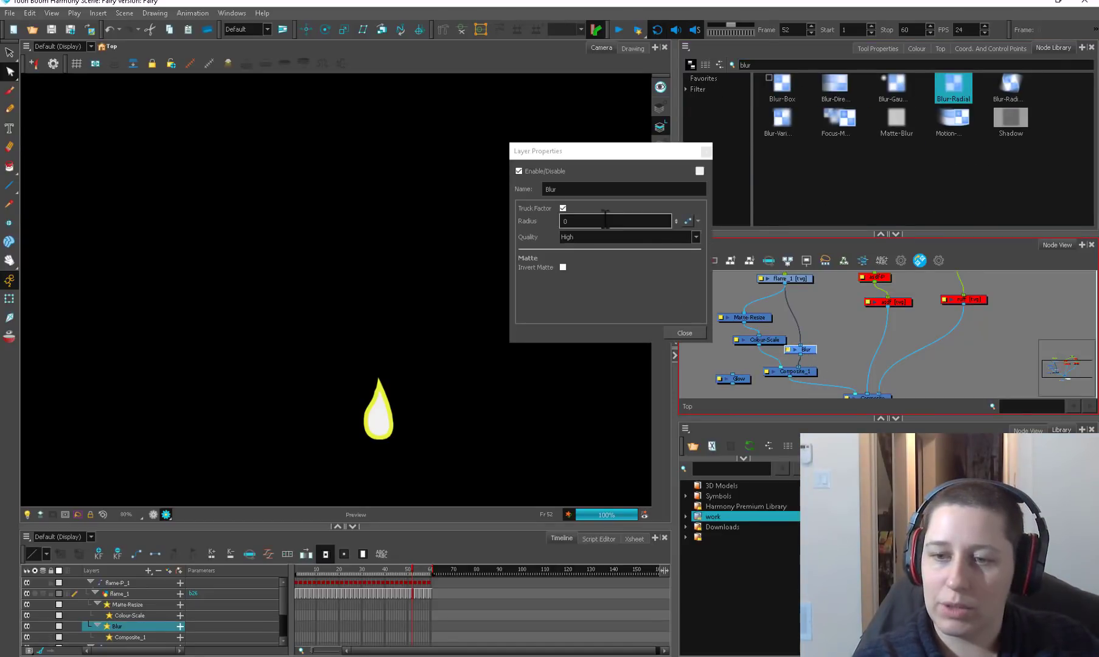
click(697, 333)
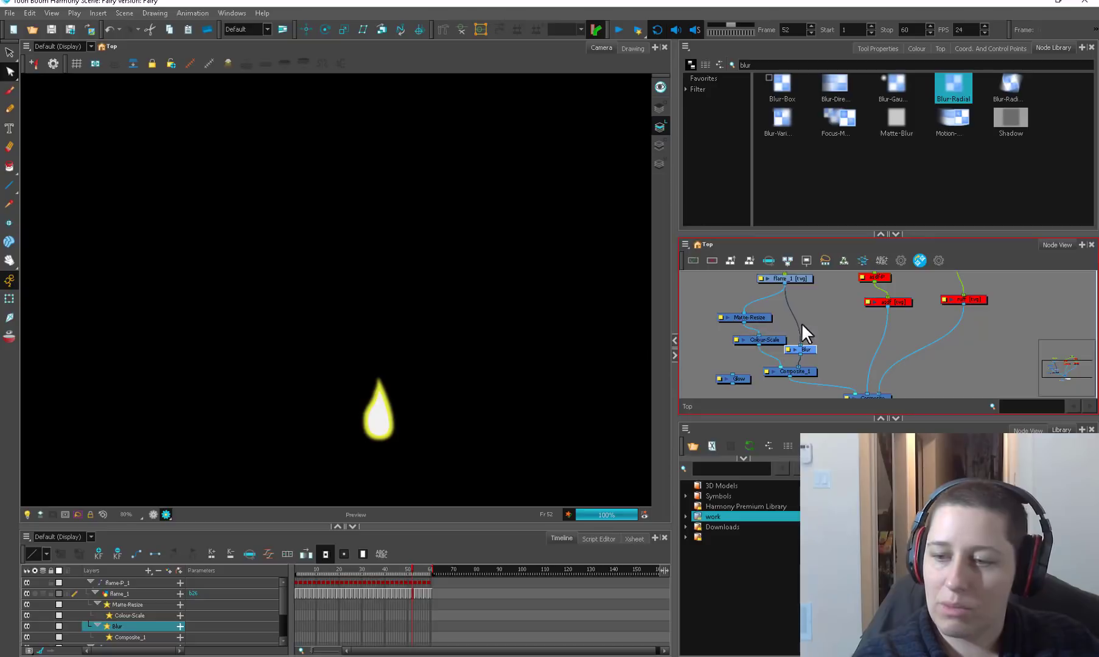
- Duplicate the Blur node, insert the copy between Colour-Scale and Composite_1, and space out the surrounding nodes
key(ctrl+c)
key(ctrl+v)
drag(780, 356, 776, 350)
drag(715, 310, 776, 344)
drag(775, 339, 775, 326)
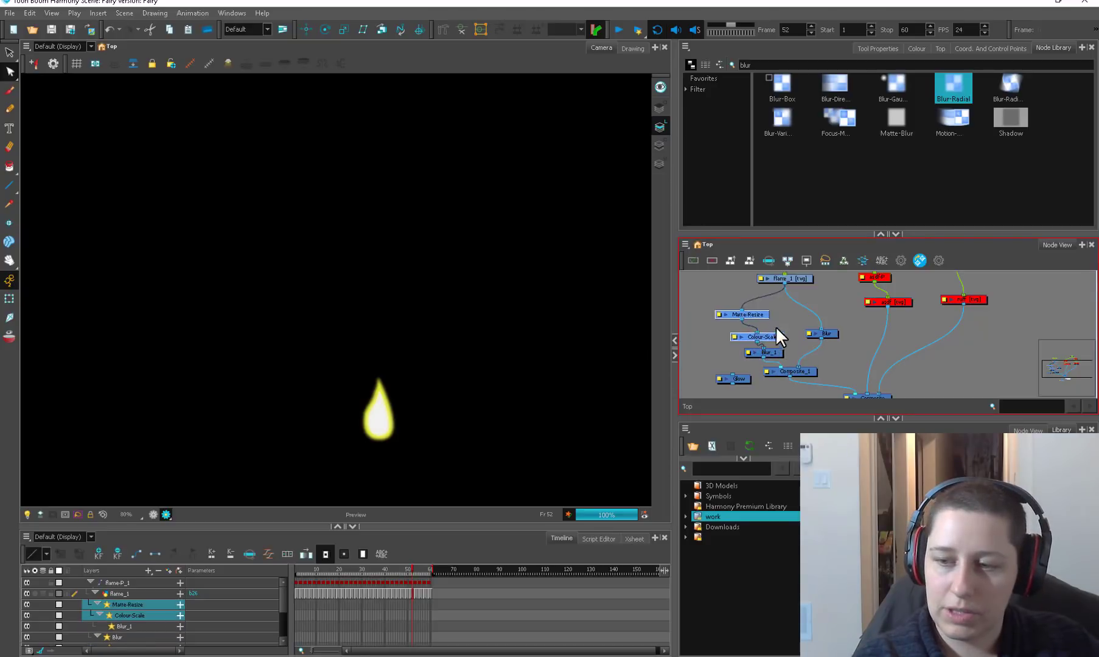
click(776, 339)
click(822, 335)
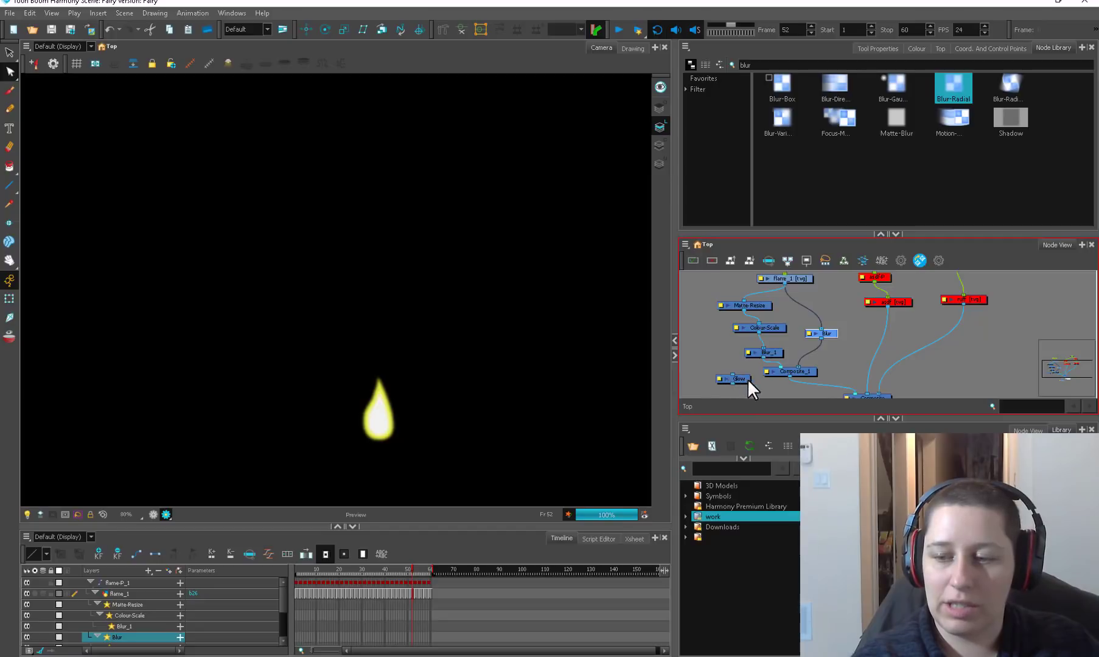
- Disconnect and delete both Blur nodes, and reinsert the Glow node between Composite_1 and the main Composite
drag(747, 383, 824, 404)
drag(773, 354, 745, 366)
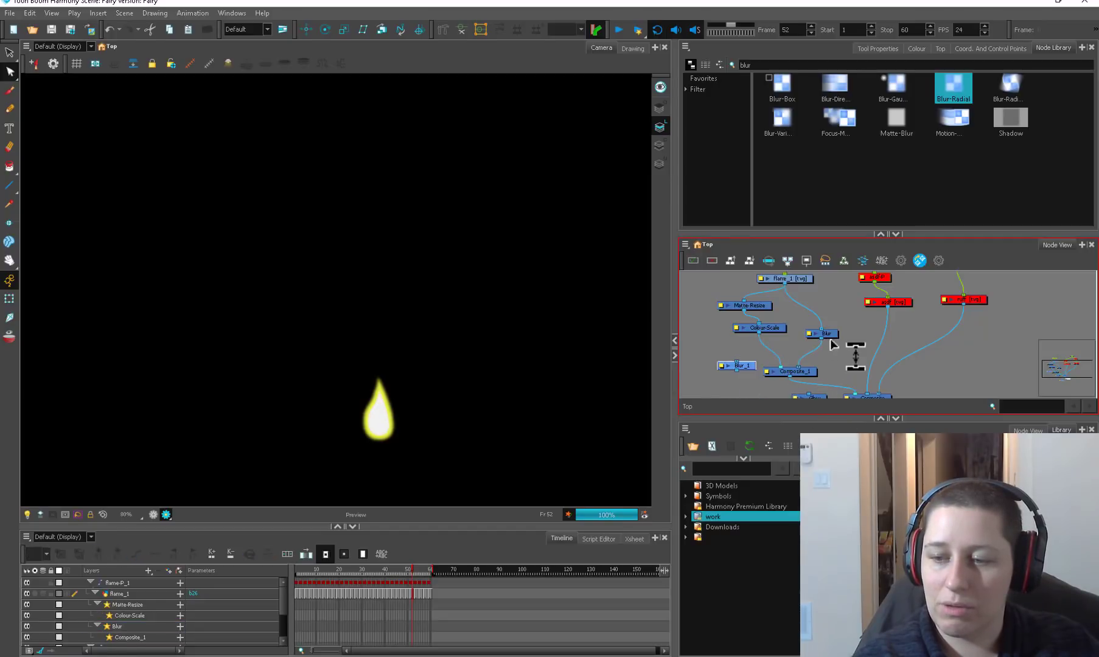
click(816, 396)
scroll(756, 348, down, 2)
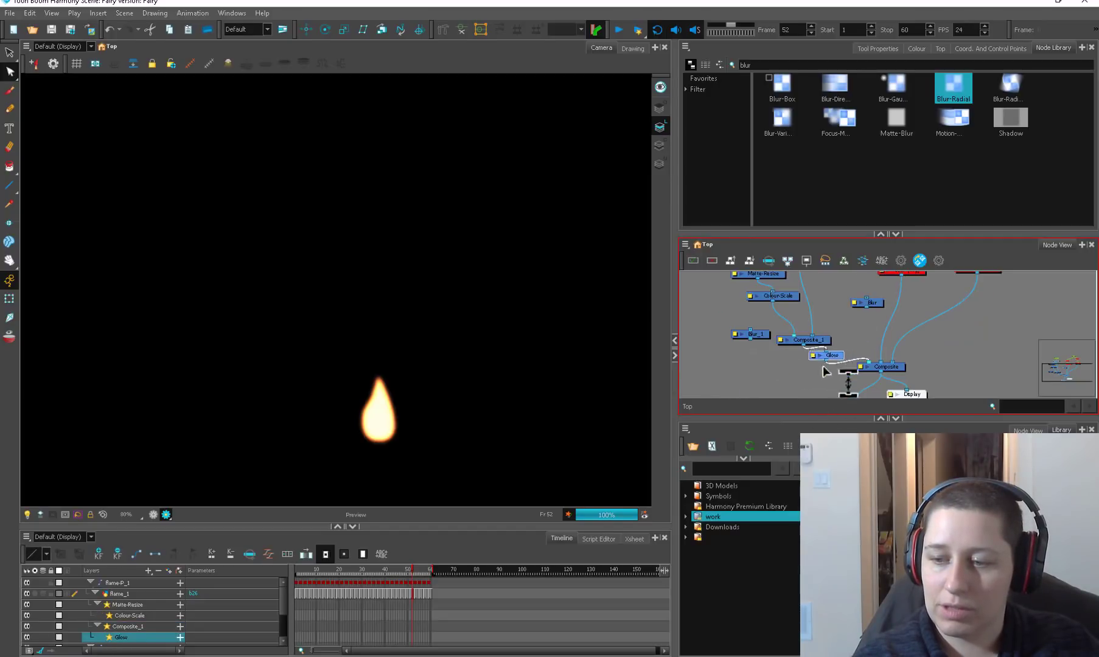
drag(840, 353, 802, 377)
drag(873, 302, 841, 355)
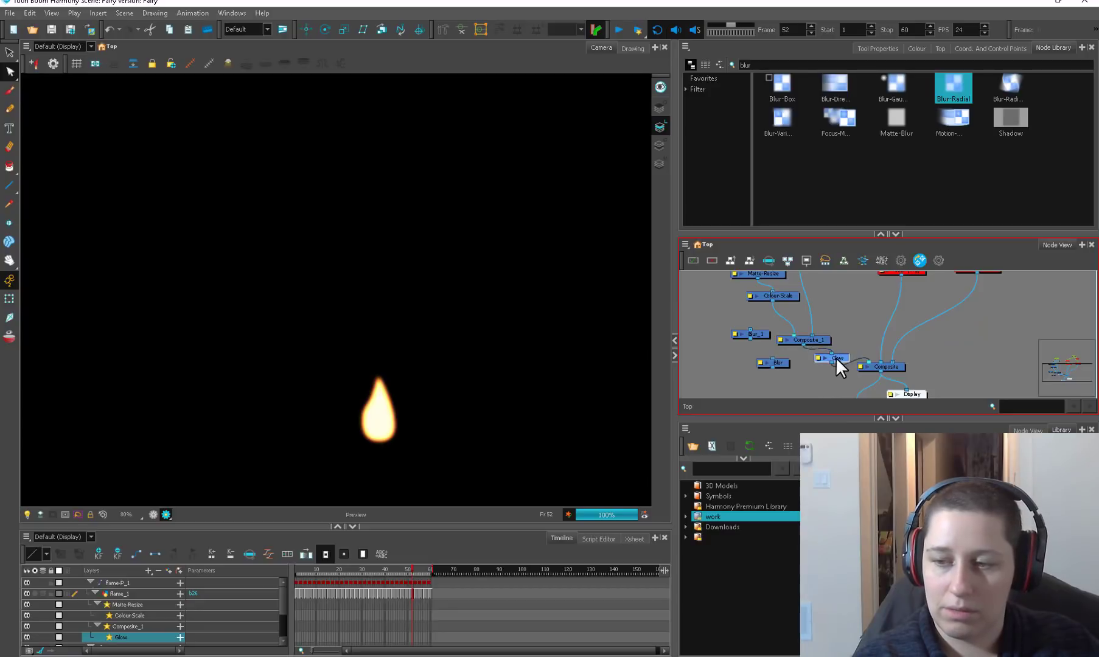
drag(778, 361, 763, 352)
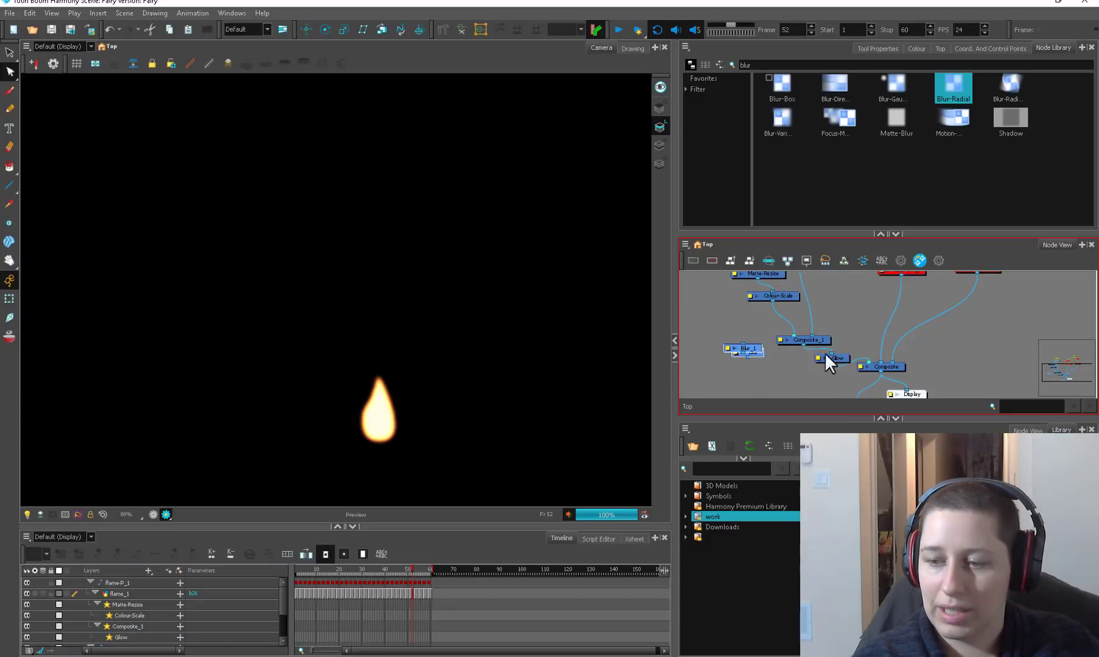
key(Delete)
- Turn off render preview and insert a new Composite node between flame_1 and the Matte-Resize and Composite_1 branches
scroll(898, 360, down, 2)
drag(803, 235, 803, 171)
drag(831, 262, 819, 276)
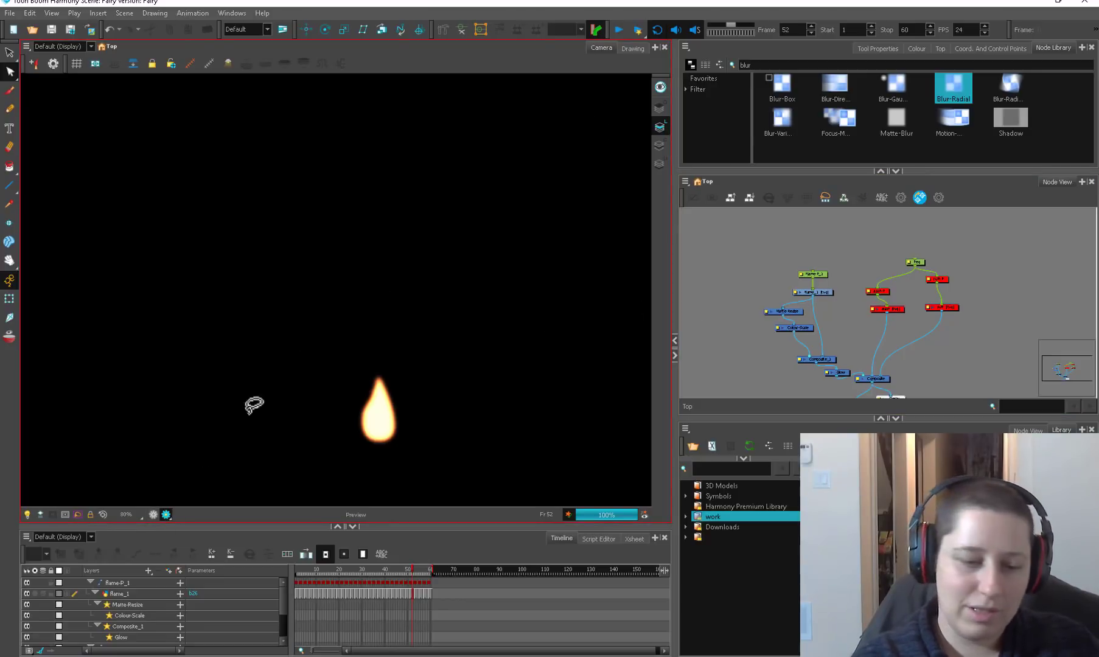
click(165, 515)
click(9, 298)
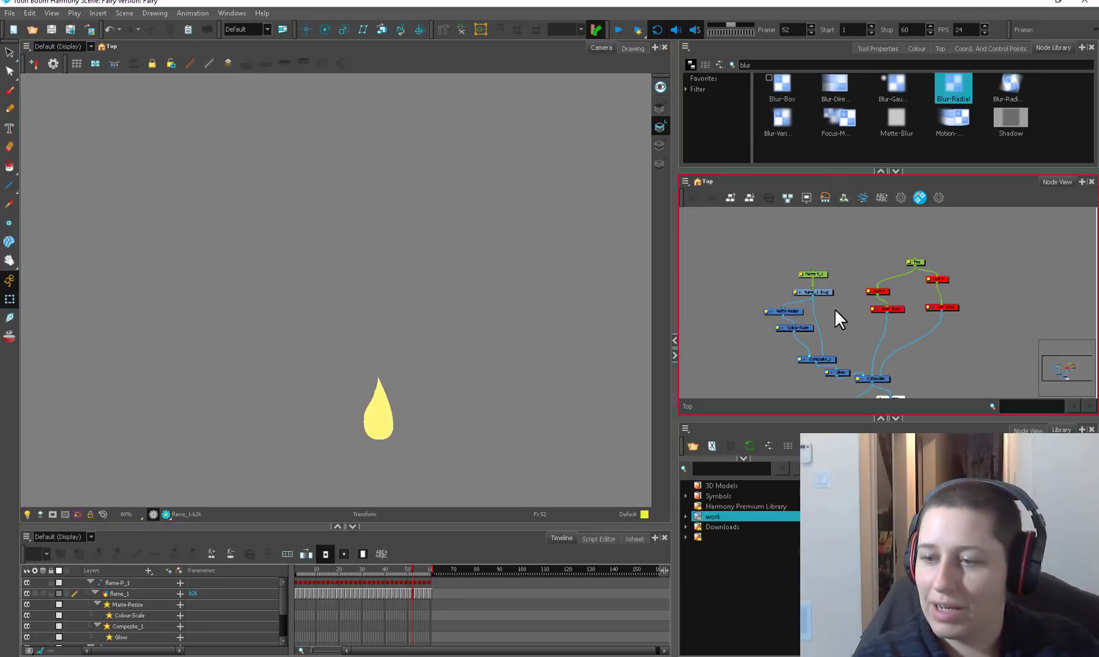
drag(830, 266, 802, 297)
drag(819, 272, 813, 220)
drag(836, 360, 825, 320)
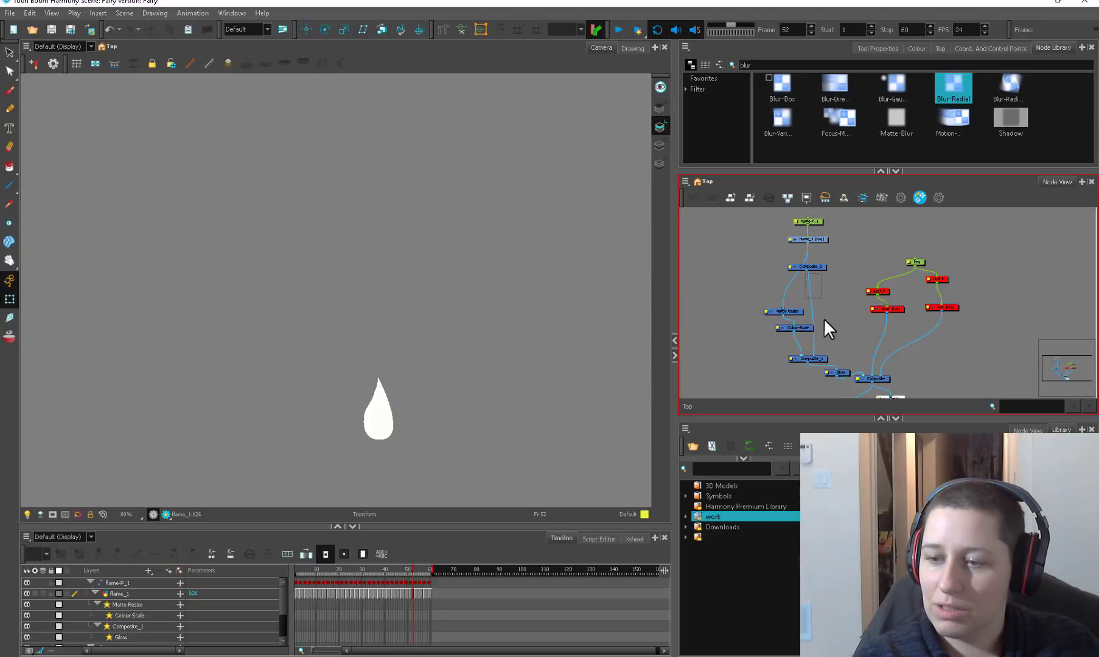
drag(805, 270, 823, 332)
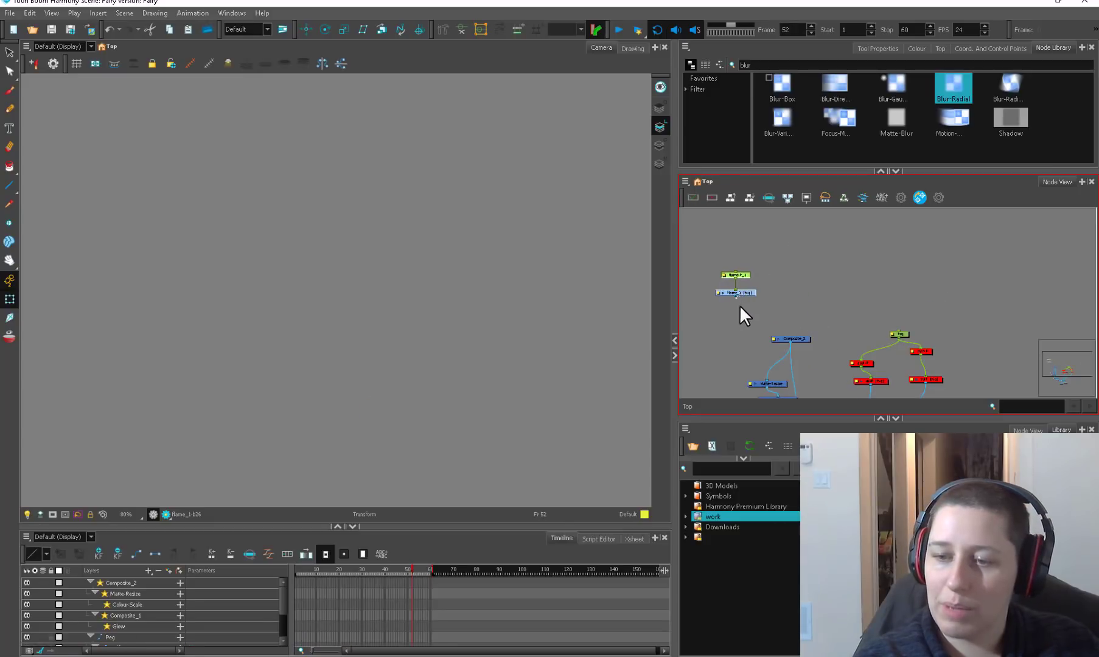
drag(736, 297, 791, 336)
drag(791, 265, 731, 297)
- Paste a special copy of the flame and its peg with new columns, and connect it to Composite_2
click(780, 254)
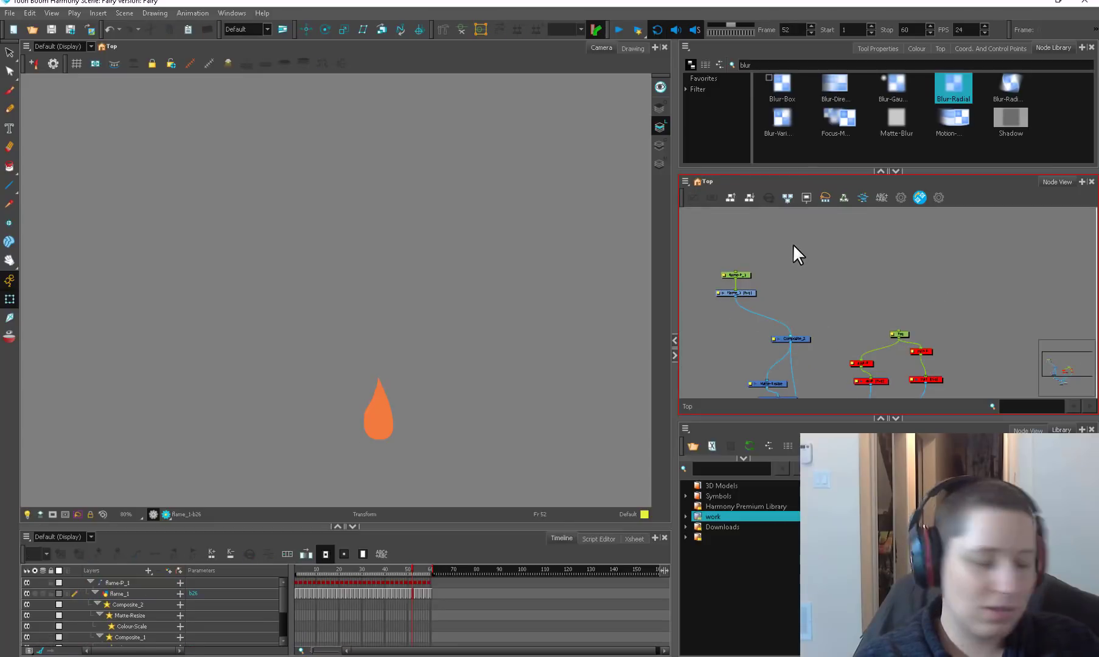
key(ctrl+shift+v)
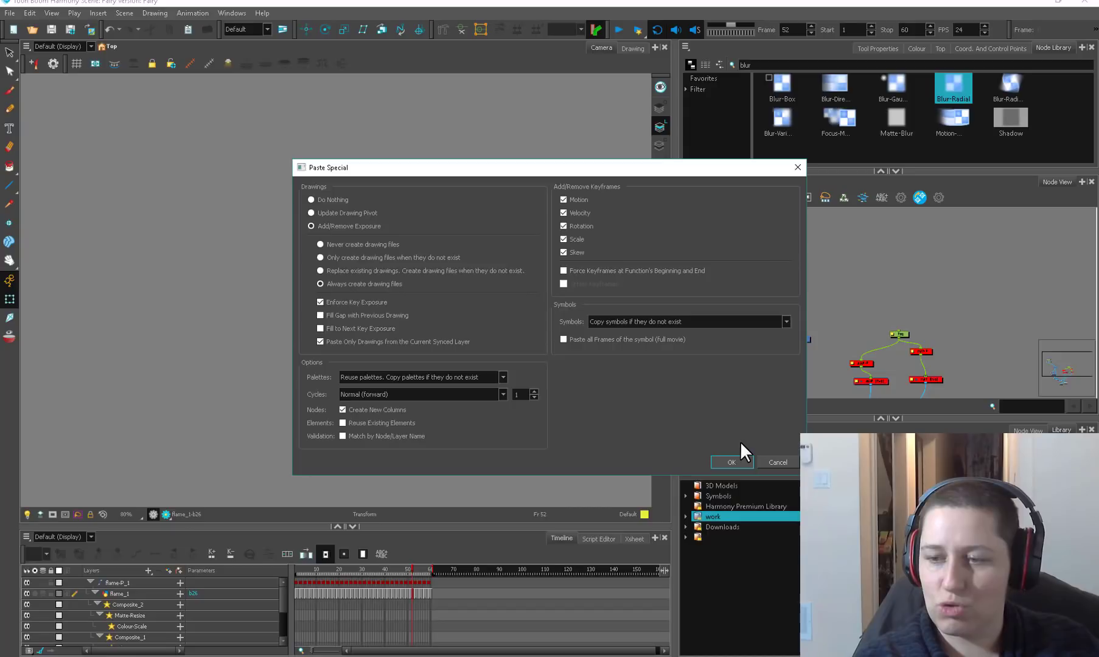
click(743, 464)
drag(806, 302, 797, 338)
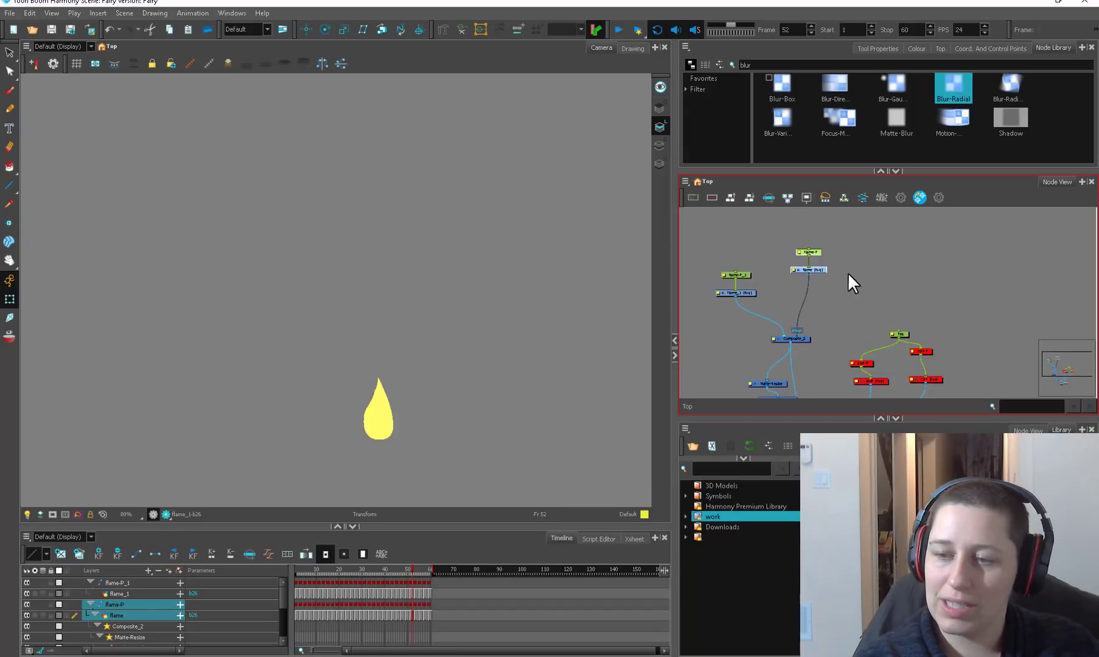
- Duplicate both flames with their pegs using Paste Special, and connect the two new drawings to Composite_2
drag(819, 270, 717, 299)
key(ctrl+c)
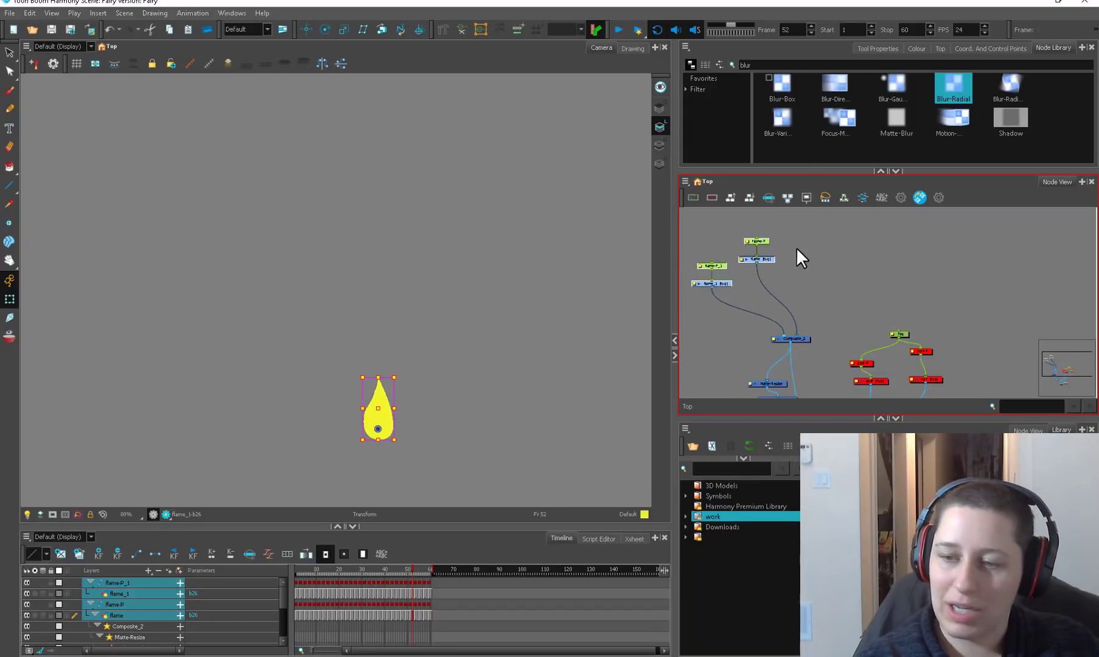
click(804, 245)
key(ctrl+b)
click(719, 459)
drag(824, 297, 796, 337)
drag(872, 272, 803, 337)
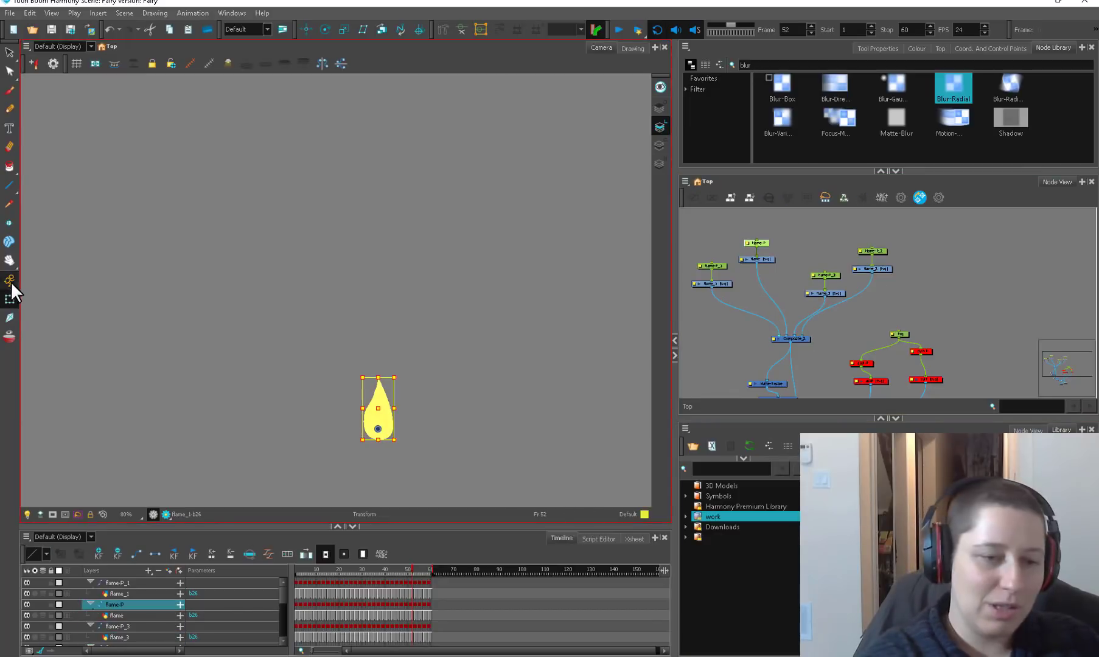
- Try to move a duplicated flame away from the original with the Transform tool
click(11, 282)
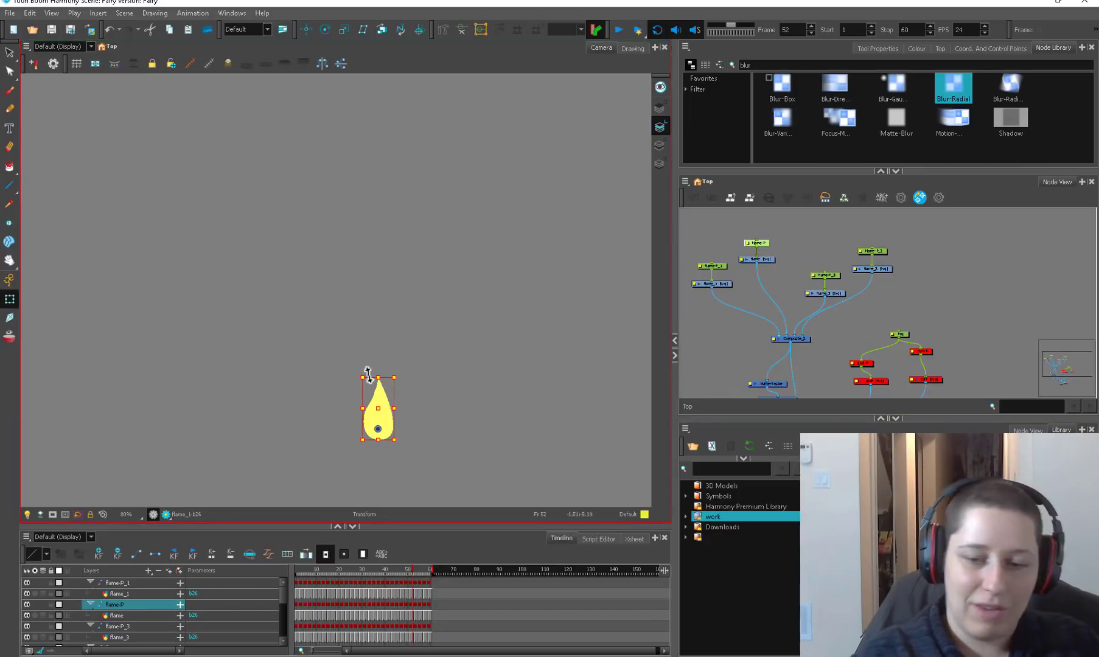
drag(378, 401, 394, 397)
click(833, 275)
- Paste three special copies of the flame and its peg, and place them beside the original flame nodes
key(Return)
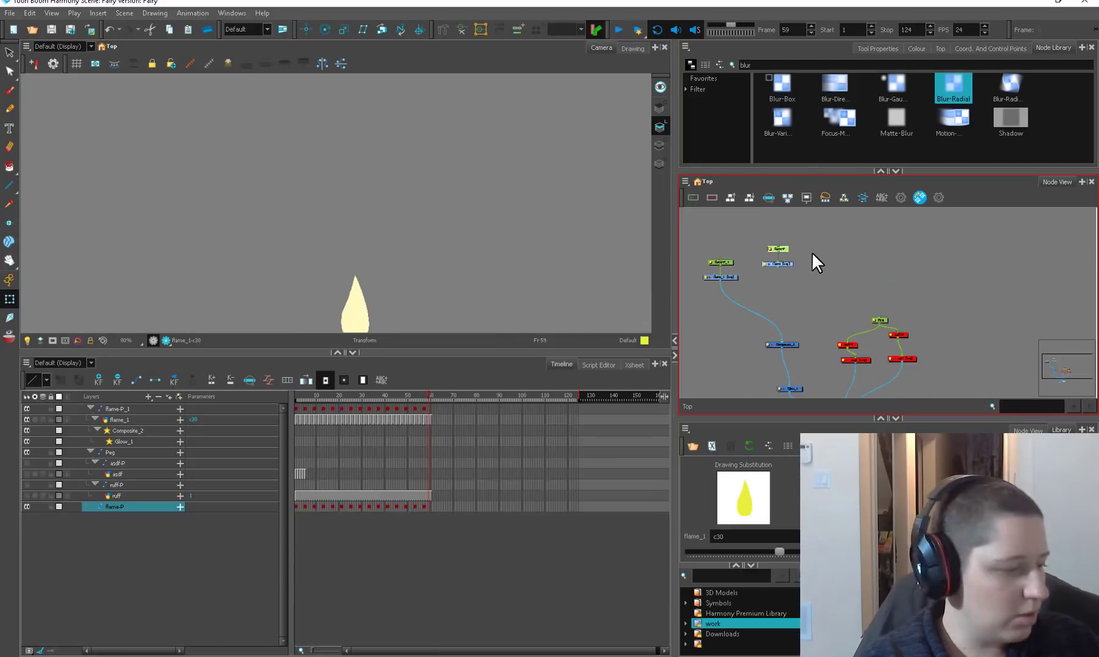
key(ctrl+b)
click(732, 462)
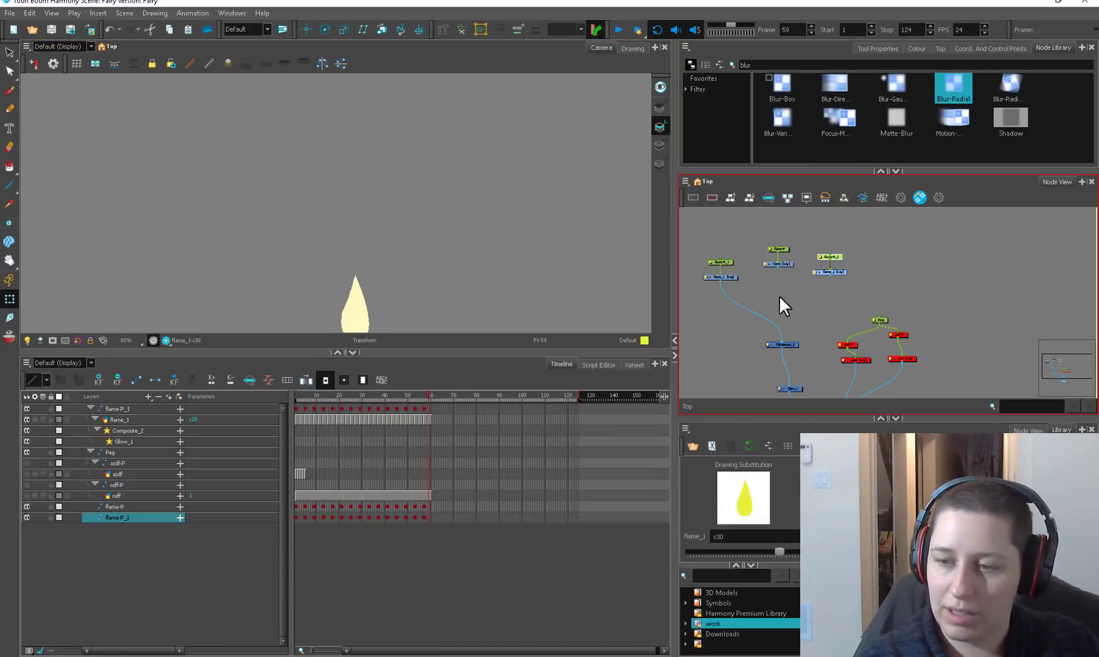
mouse_move(874, 275)
mouse_down()
mouse_move(801, 313)
mouse_move(820, 299)
mouse_up()
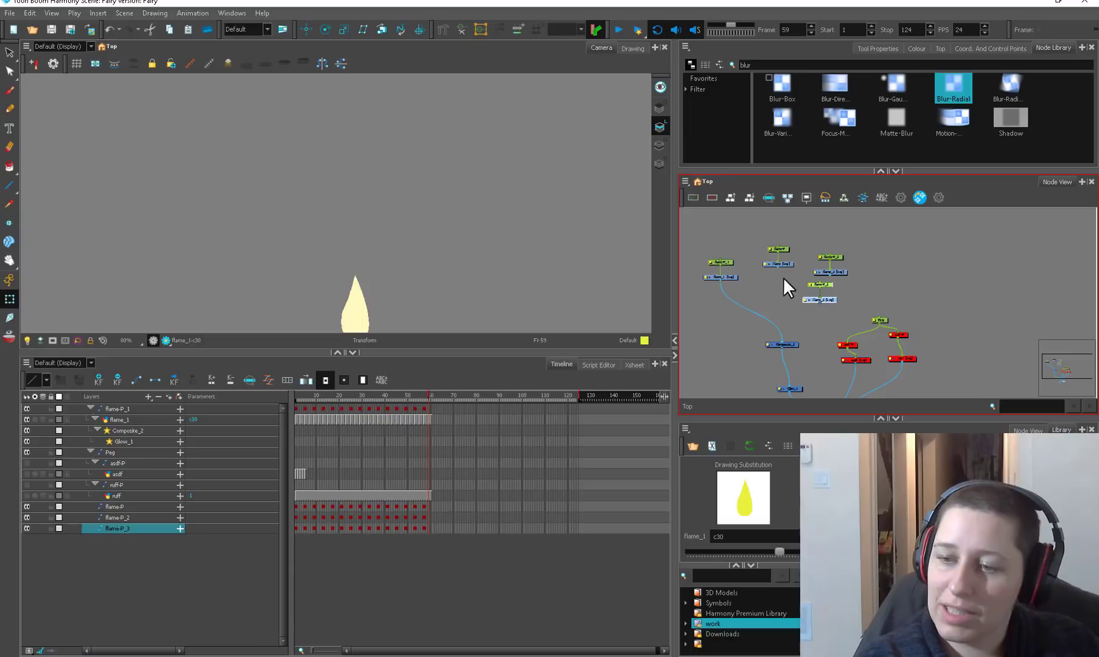
- Connect the three duplicated flame drawings to Composite_2 and take Glow_1 out of the chain
mouse_move(787, 248)
mouse_down()
mouse_move(772, 285)
mouse_move(810, 291)
mouse_up()
click(823, 305)
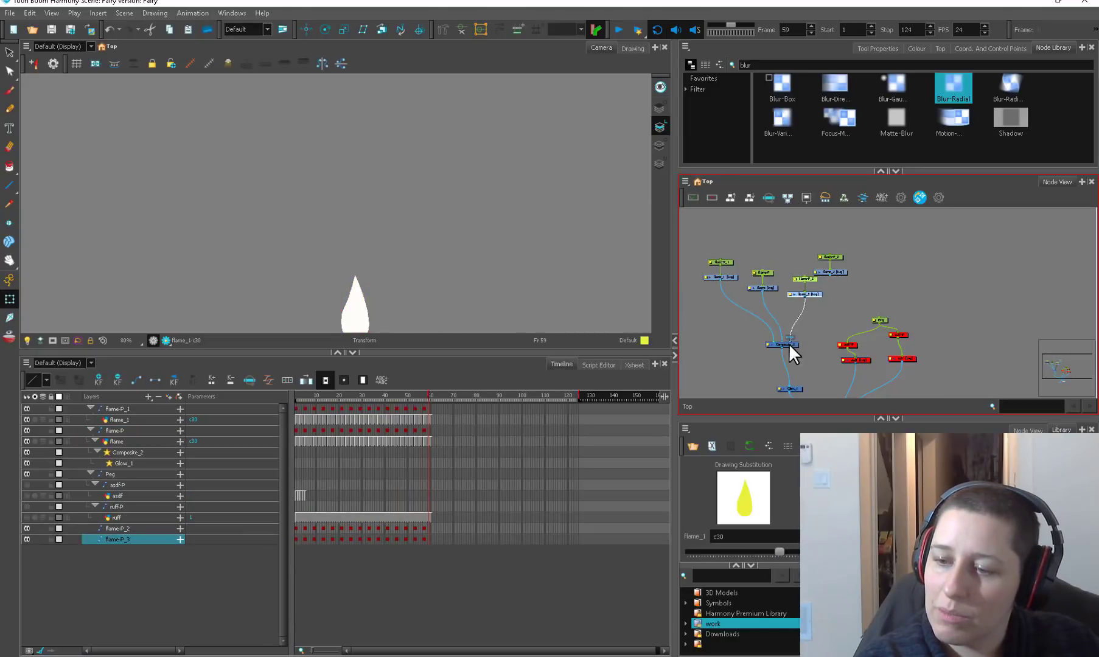
drag(790, 344, 793, 341)
drag(808, 366, 820, 317)
drag(802, 339, 773, 369)
- Spread the duplicated flames via their pegs with the Transform tool, placing one on each side and one behind the front flame
click(514, 319)
drag(504, 351, 503, 431)
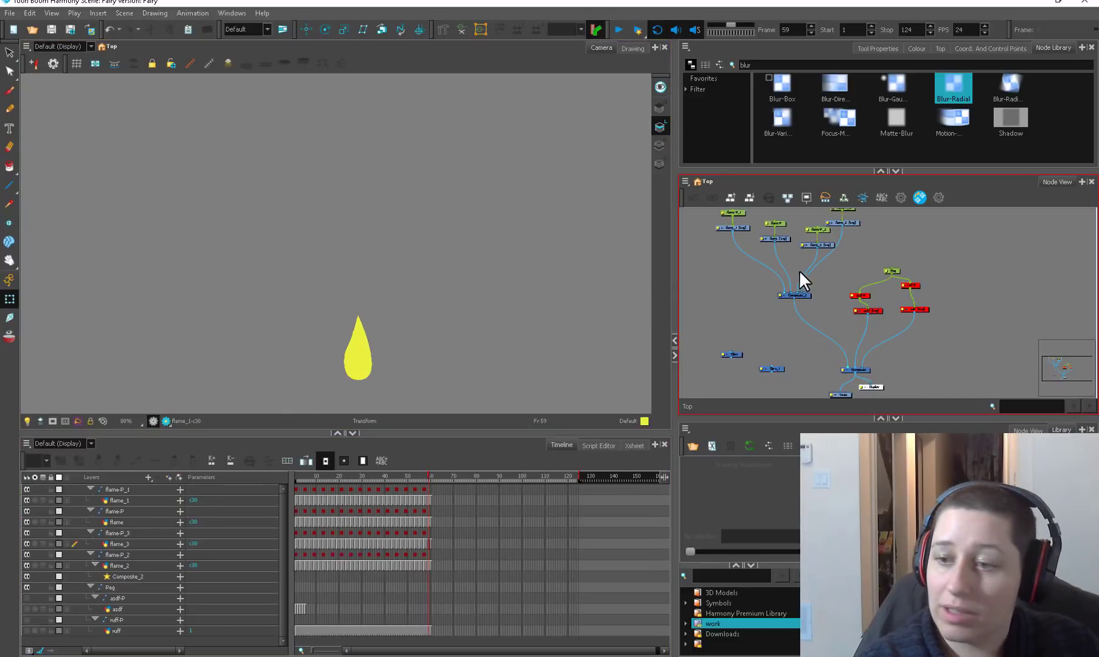
drag(829, 221, 807, 301)
click(758, 304)
drag(543, 362, 560, 347)
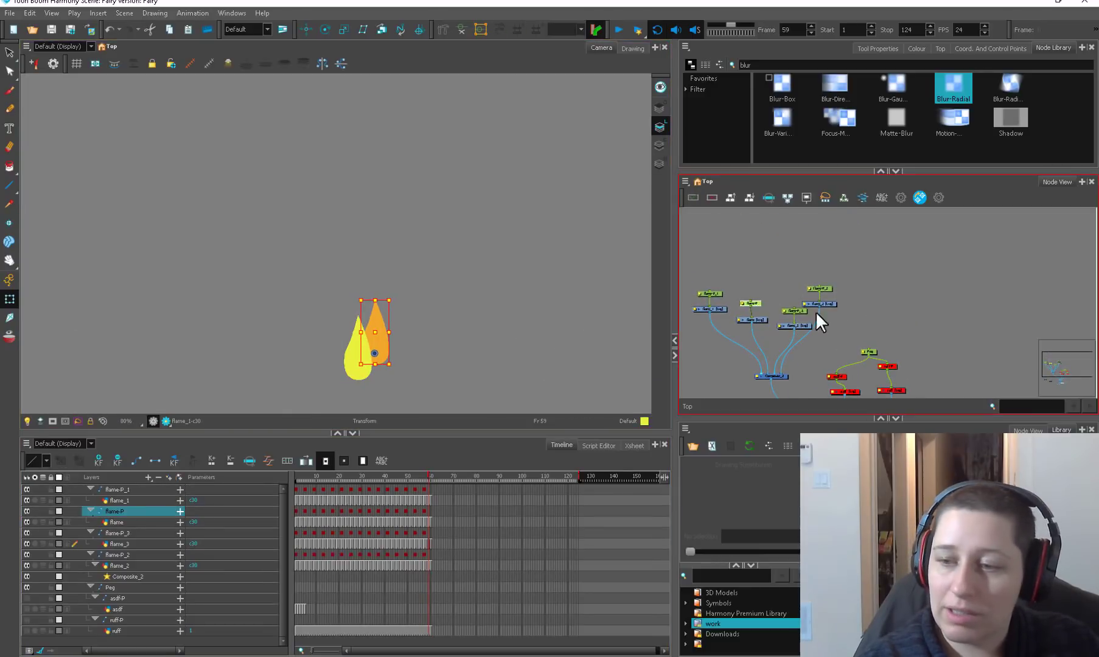
click(819, 289)
click(794, 311)
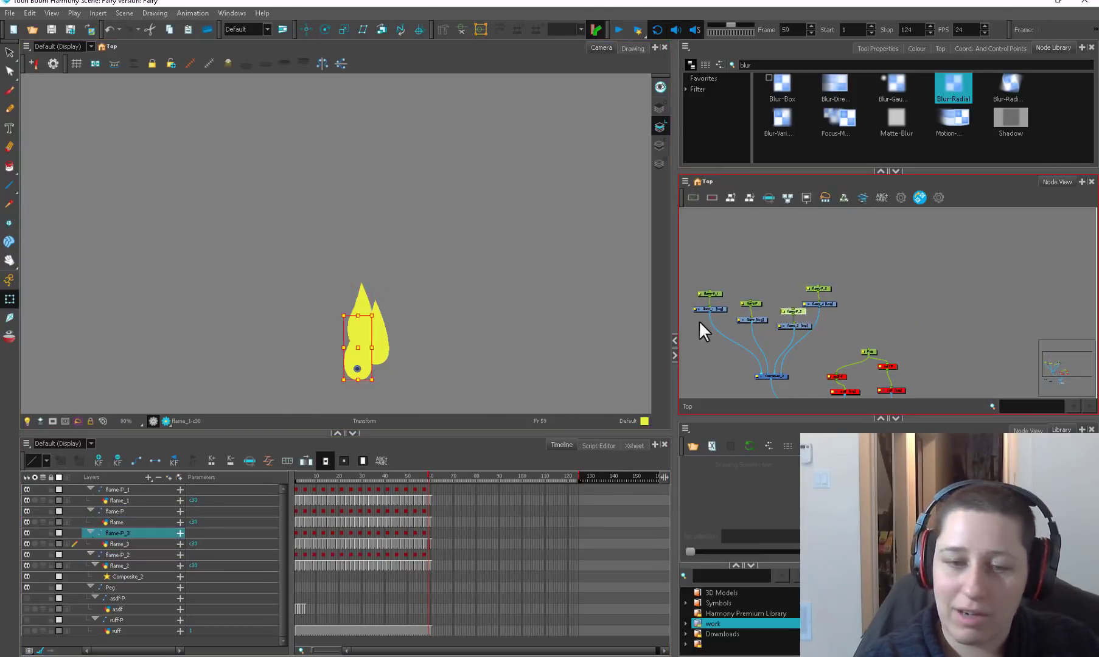
drag(542, 371, 529, 357)
click(696, 274)
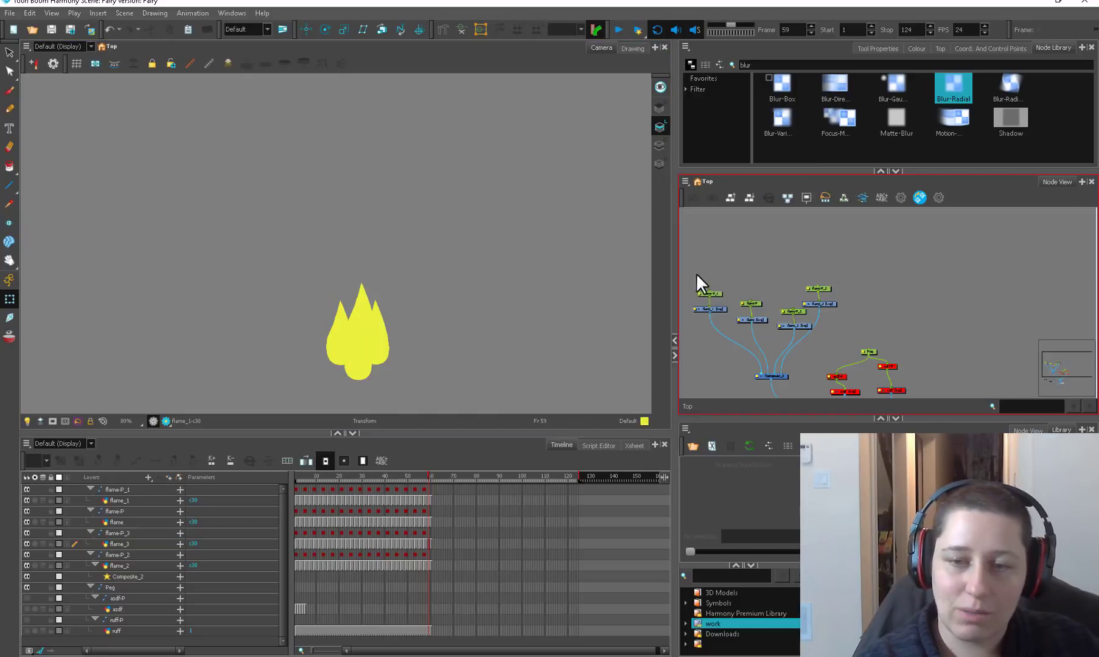
- Play back the four-flame cluster and return to frame 1
scroll(696, 273, down, 1)
click(613, 30)
click(295, 475)
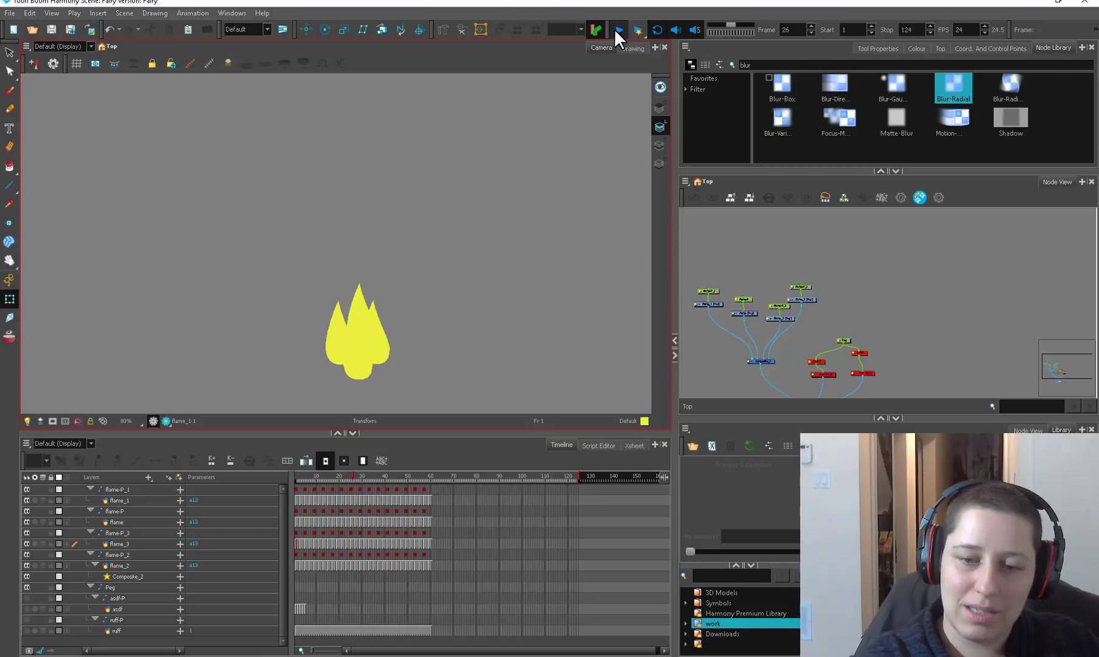
- Copy the 60 animated frames of all four flames and their pegs, and paste them starting at frame 61
click(304, 490)
shift+click(432, 566)
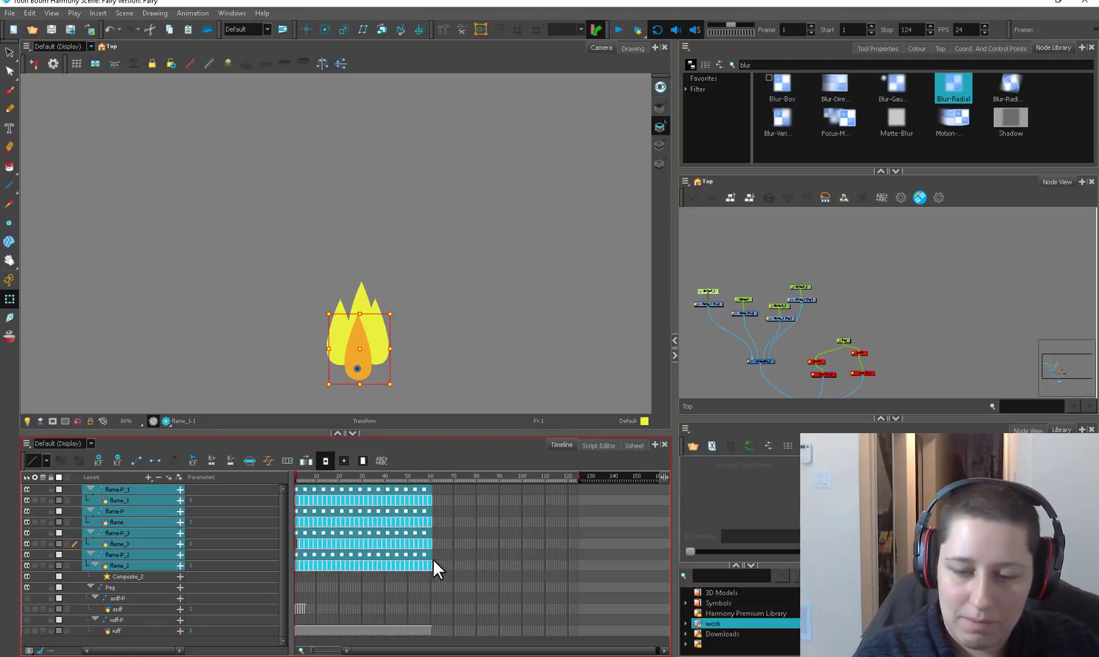
click(434, 488)
key(ctrl+v)
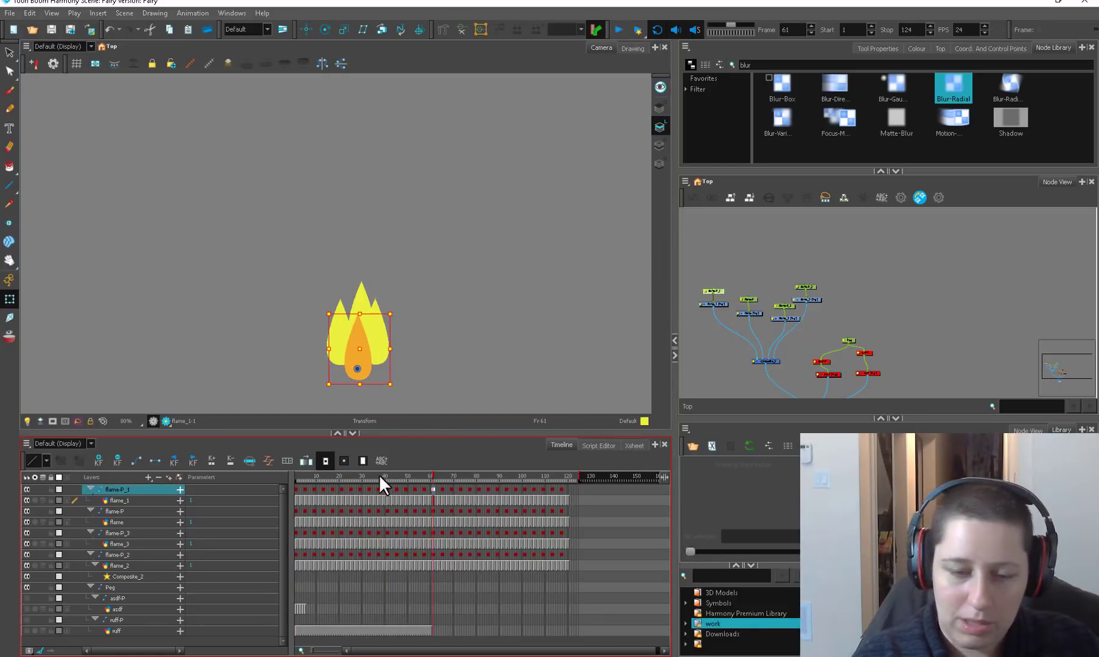
- Delete opening frame ranges of increasing length from flame_1, flame and flame_3, together with their peg keyframes
click(295, 488)
shift+click(322, 501)
key(Delete)
click(297, 511)
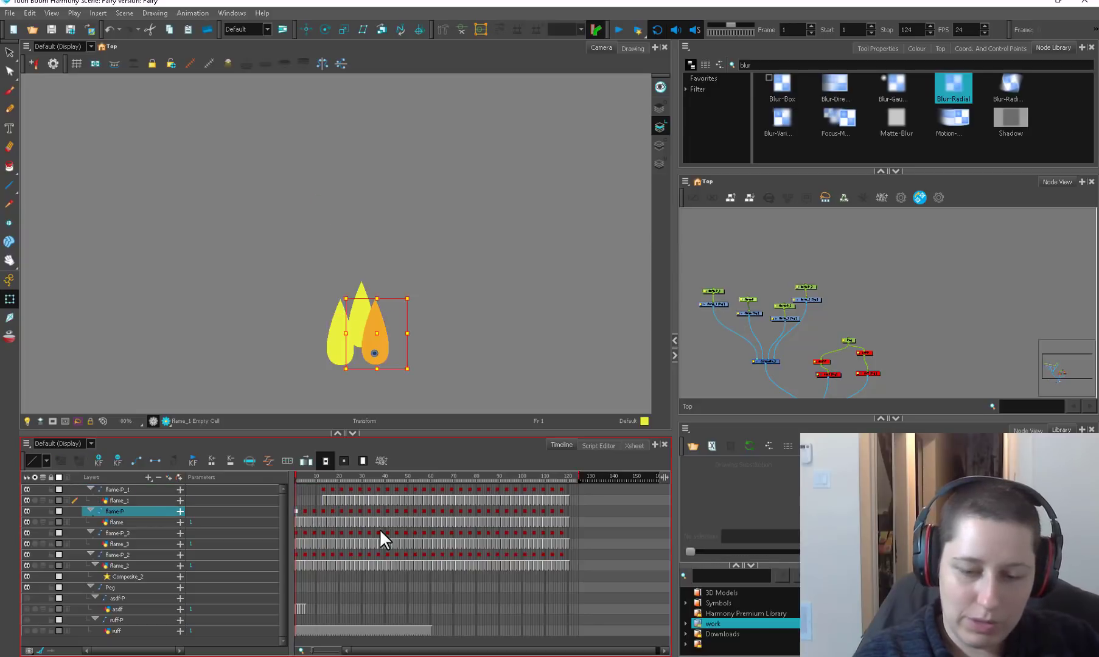
shift+click(356, 523)
key(Delete)
click(298, 534)
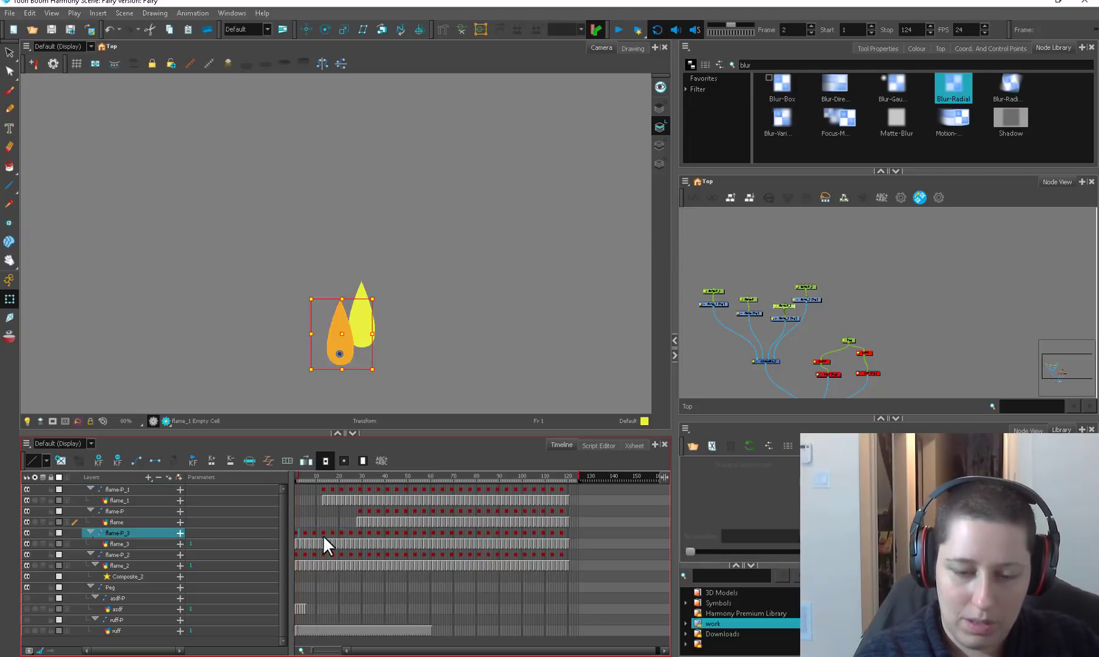
shift+click(397, 544)
key(Delete)
- Shift the remaining frames of flame_1, flame_3 and flame back to frame 1, and shorten the scene to 66 frames
click(303, 550)
drag(323, 490, 297, 490)
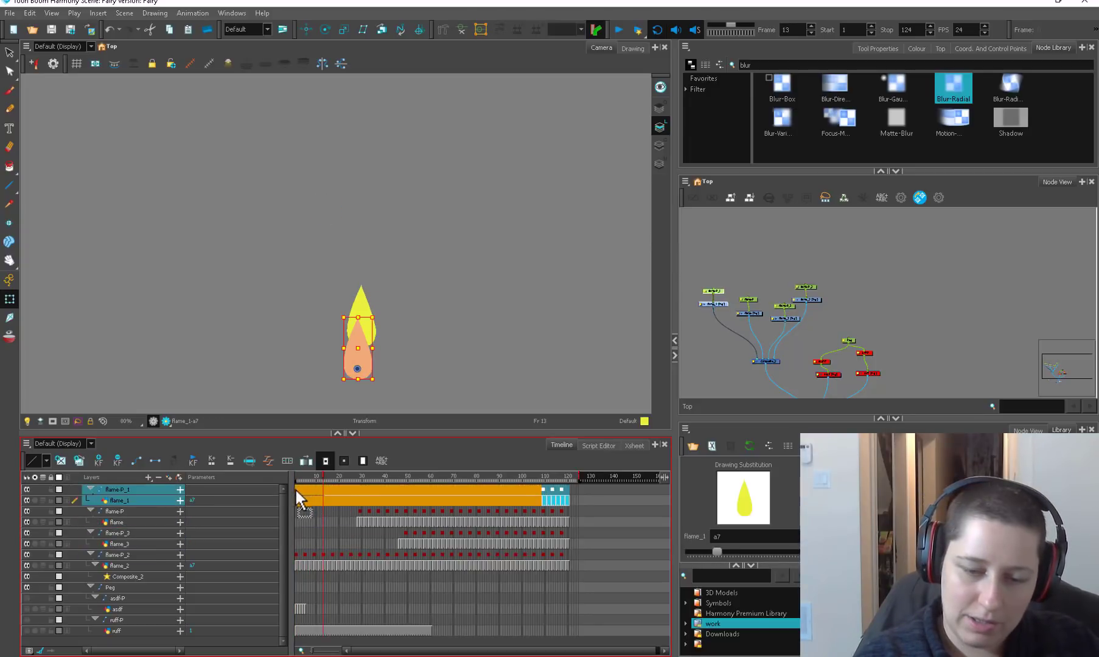
key(2)
key(2)
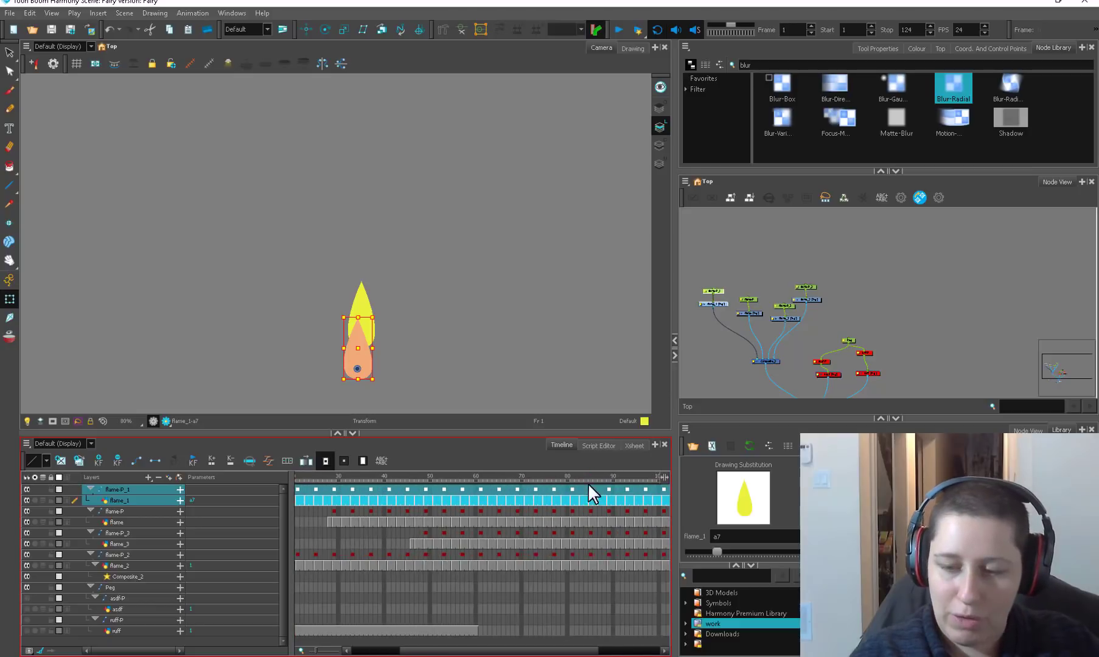
scroll(603, 483, down, 2)
drag(676, 480, 784, 480)
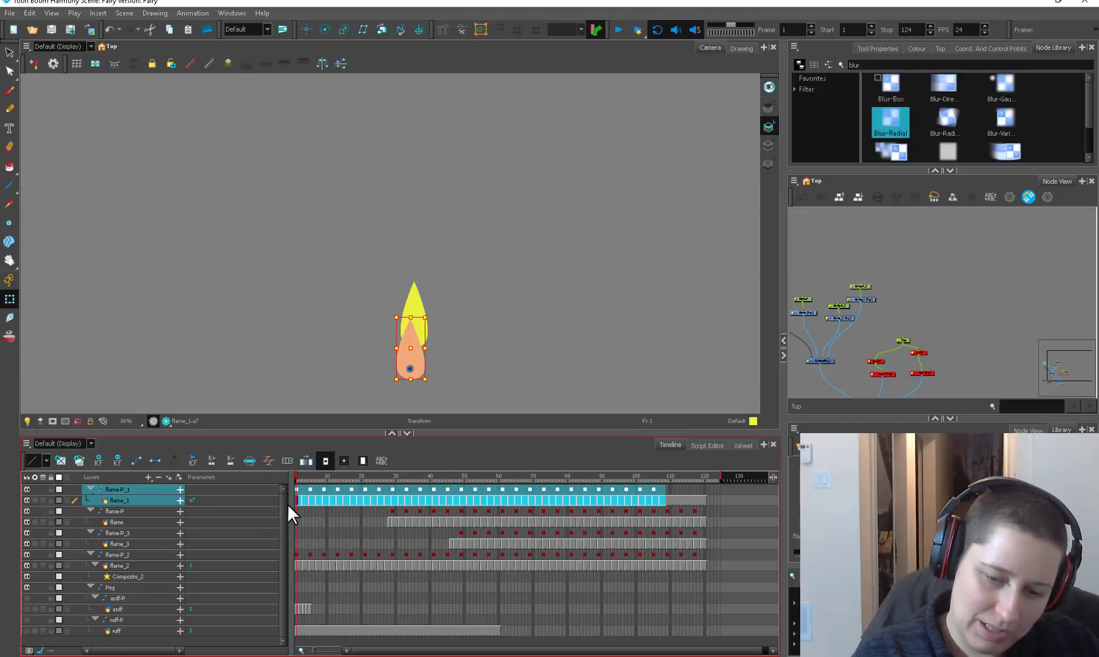
drag(291, 500, 184, 500)
click(355, 533)
drag(355, 533, 193, 533)
click(197, 511)
shift+click(602, 523)
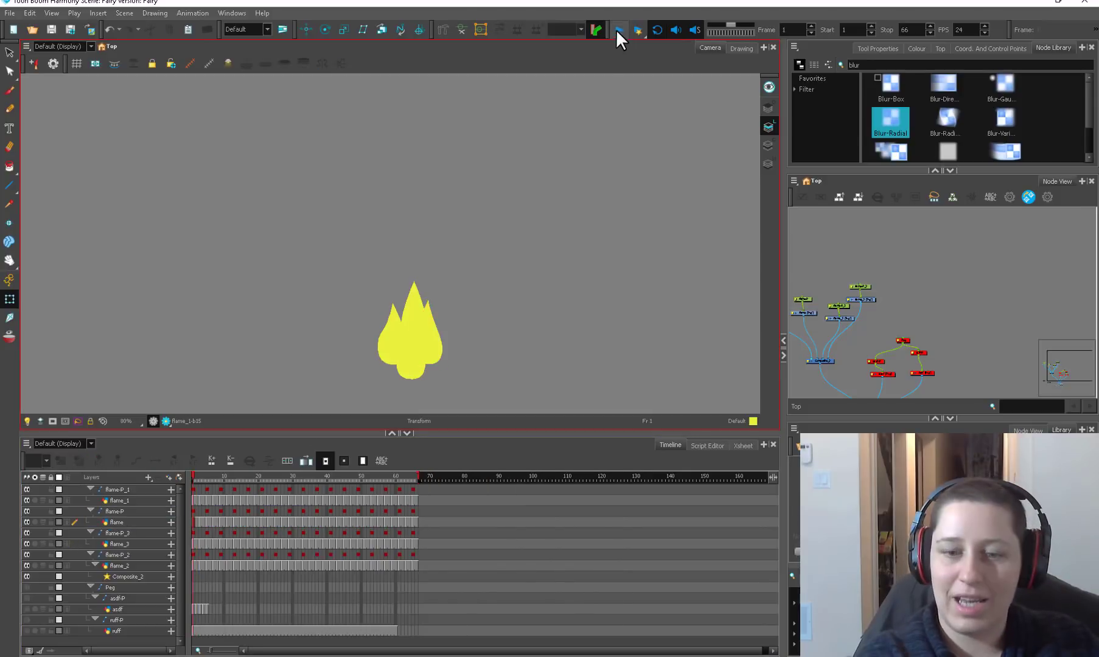
- Play back the staggered flames and check the opening keyframes of flame-P
click(617, 31)
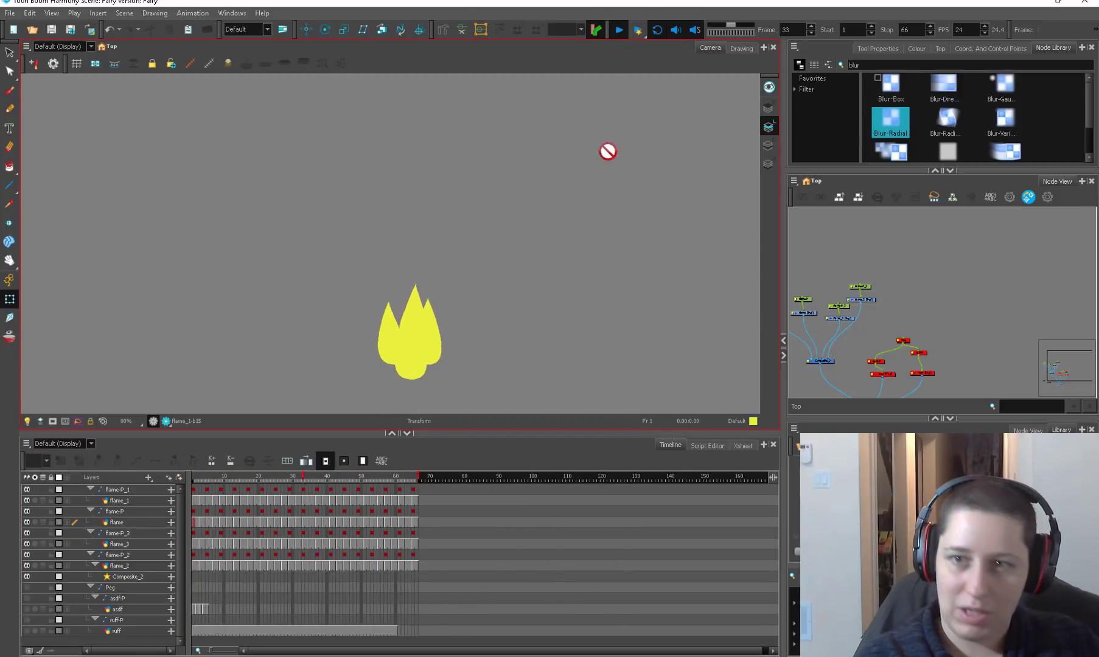
click(618, 29)
click(206, 511)
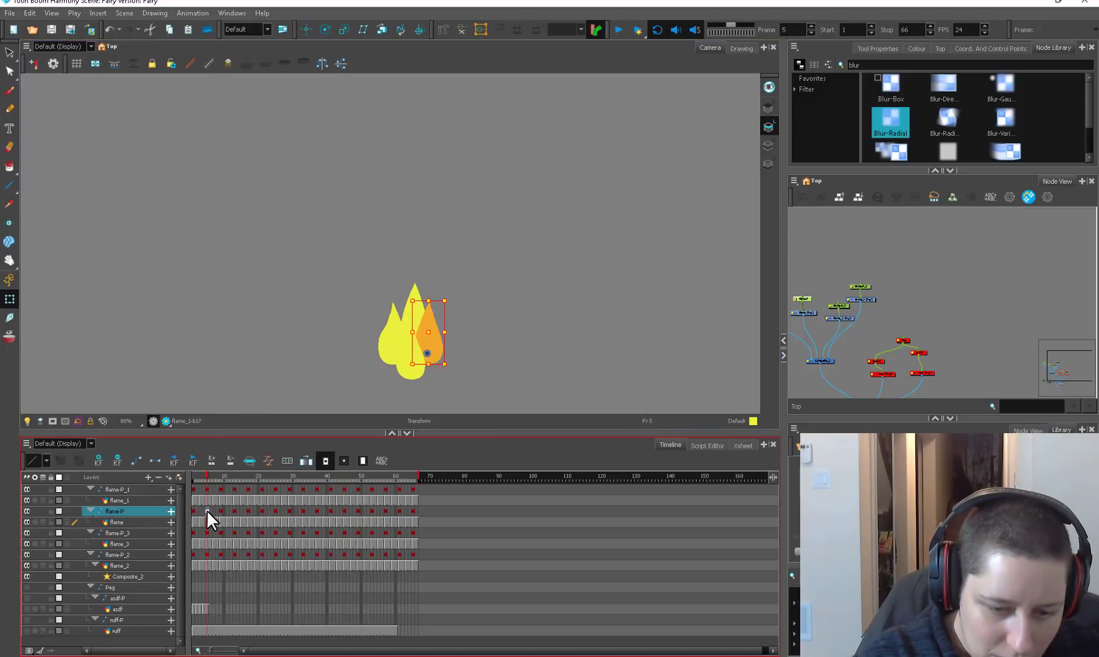
click(201, 511)
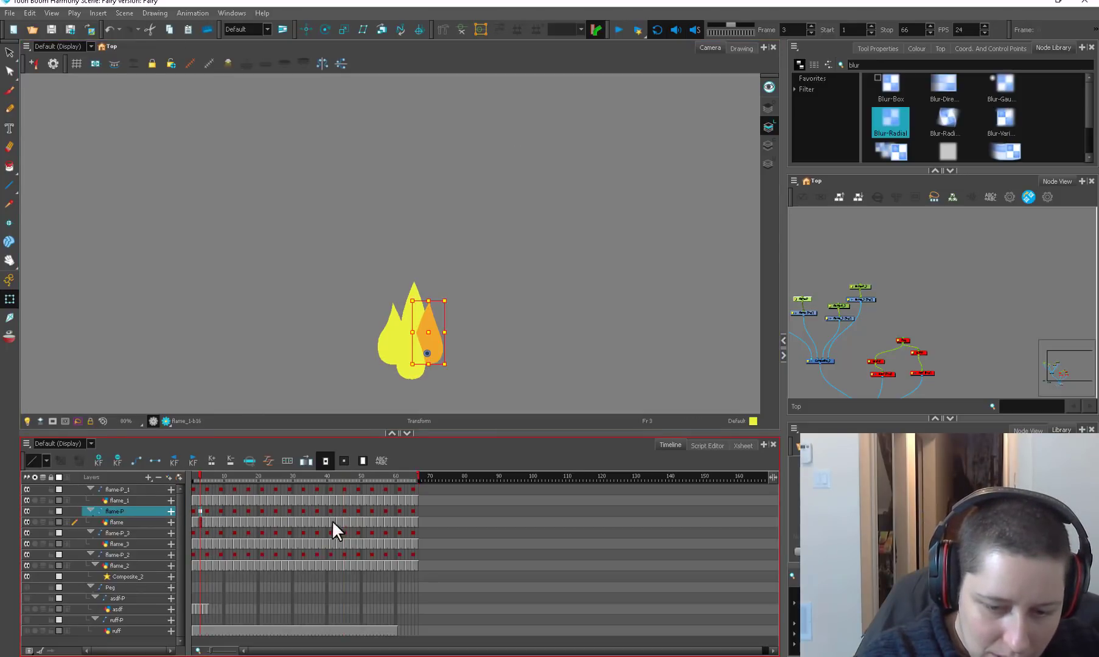
click(619, 29)
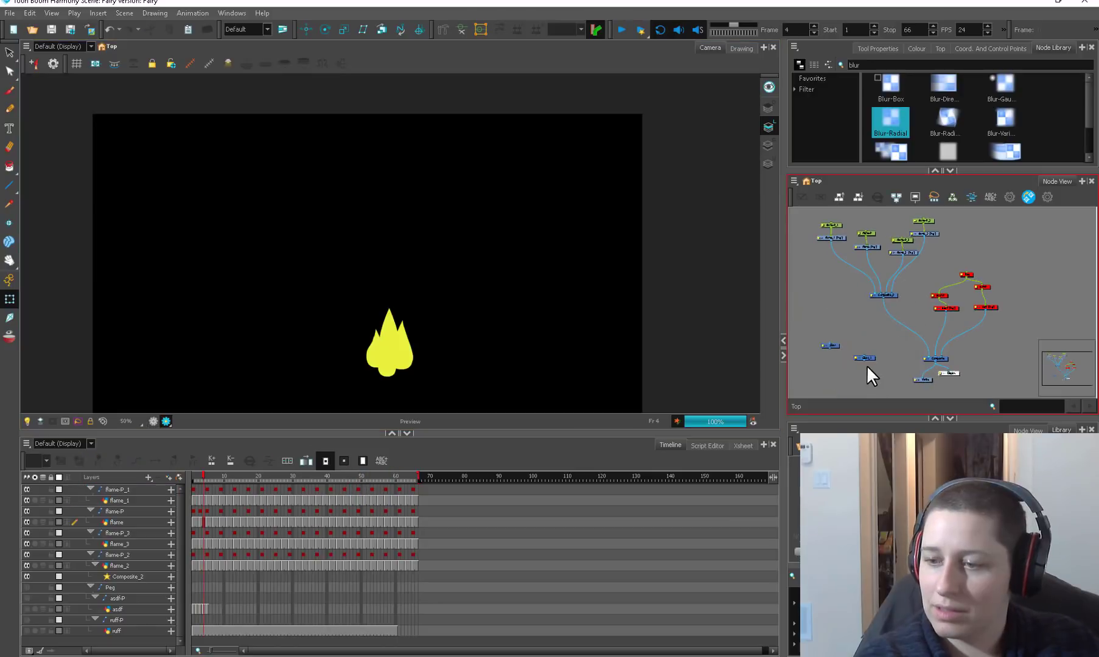
- Insert Glow_1 on the cable below Composite_2 and render the flames for playback
drag(871, 359, 909, 306)
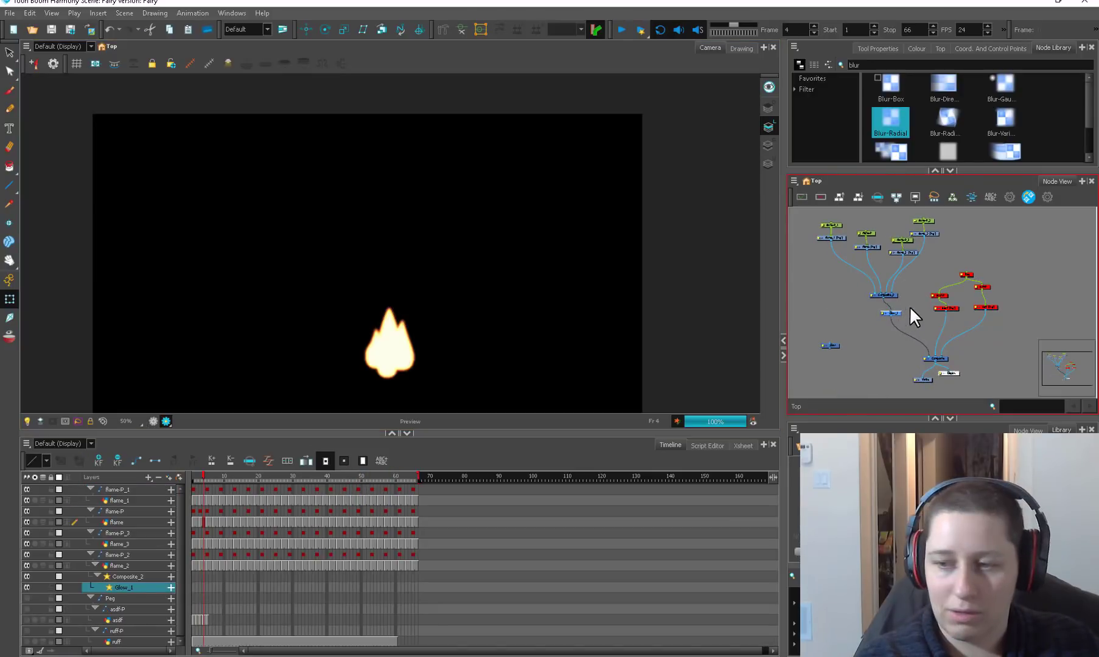
click(573, 257)
click(641, 30)
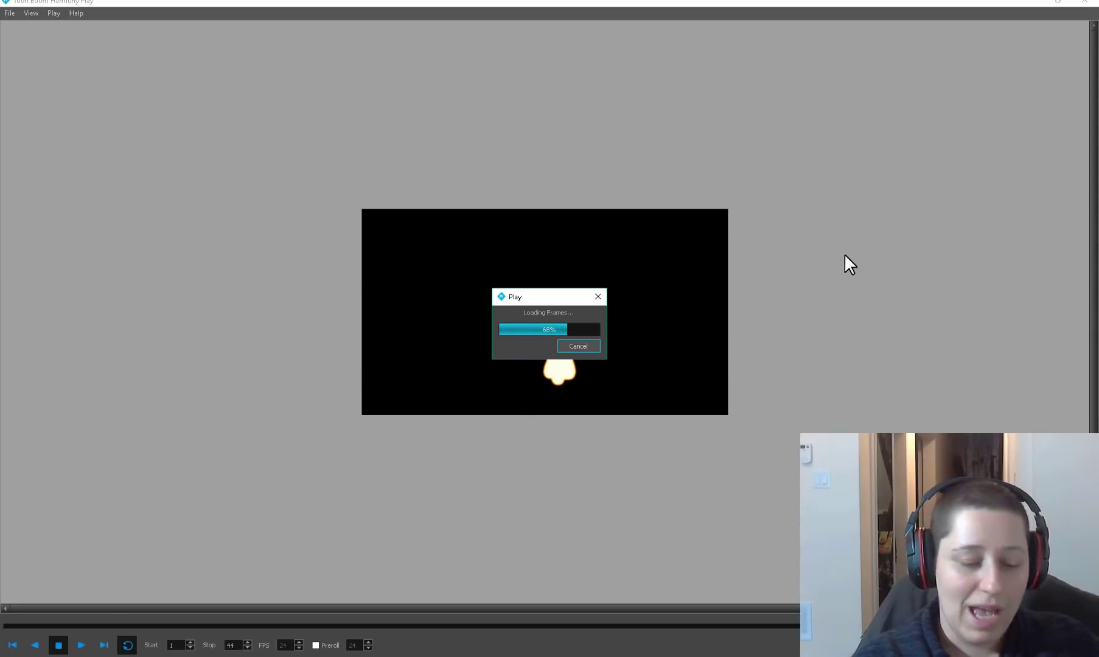
- Play the rendered glowing flames in Harmony Play at a larger zoom, and close the player
click(82, 646)
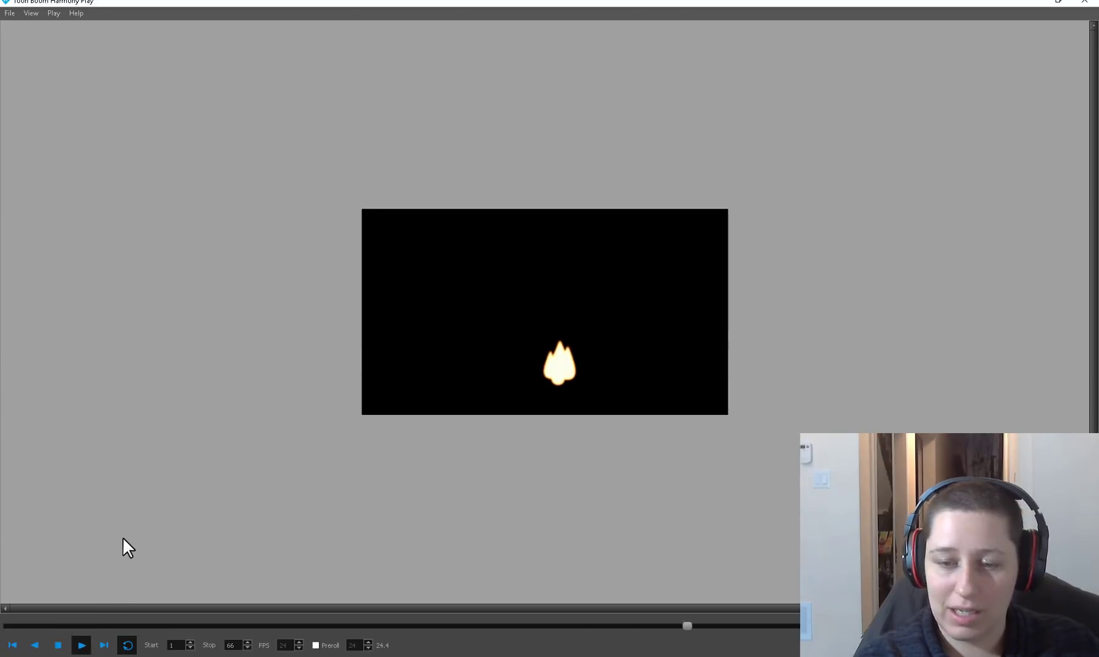
click(79, 643)
key(2)
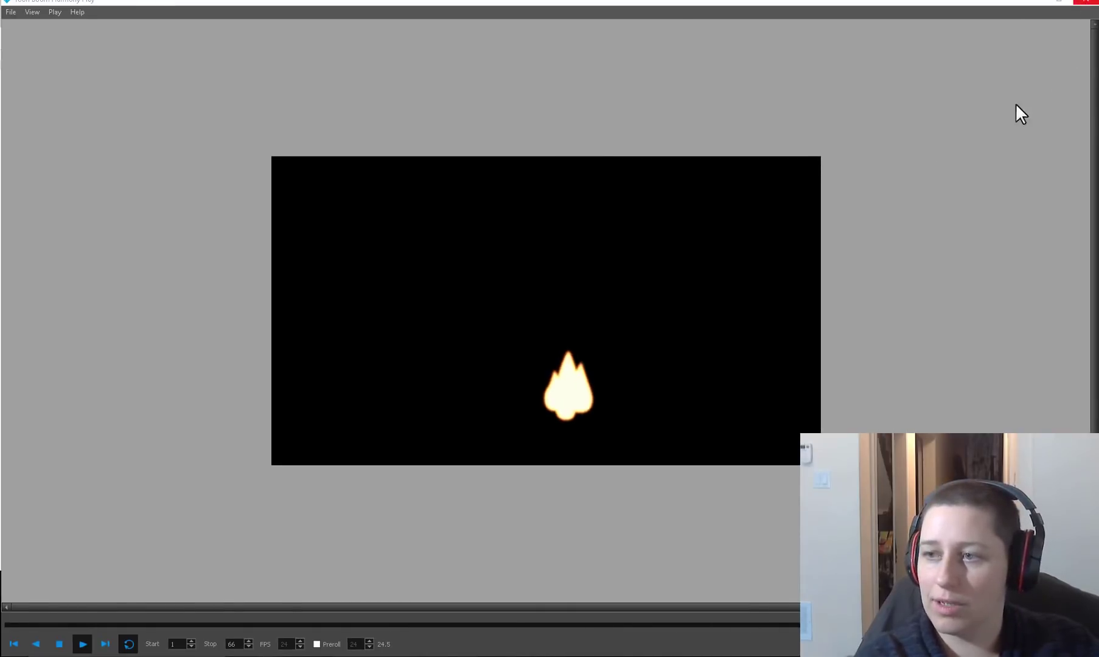
click(1085, 1)
- Disable the Composite_2 node in the node network to hide the flame cluster
scroll(911, 263, up, 1)
drag(937, 220, 802, 290)
drag(886, 314, 885, 270)
key(d)
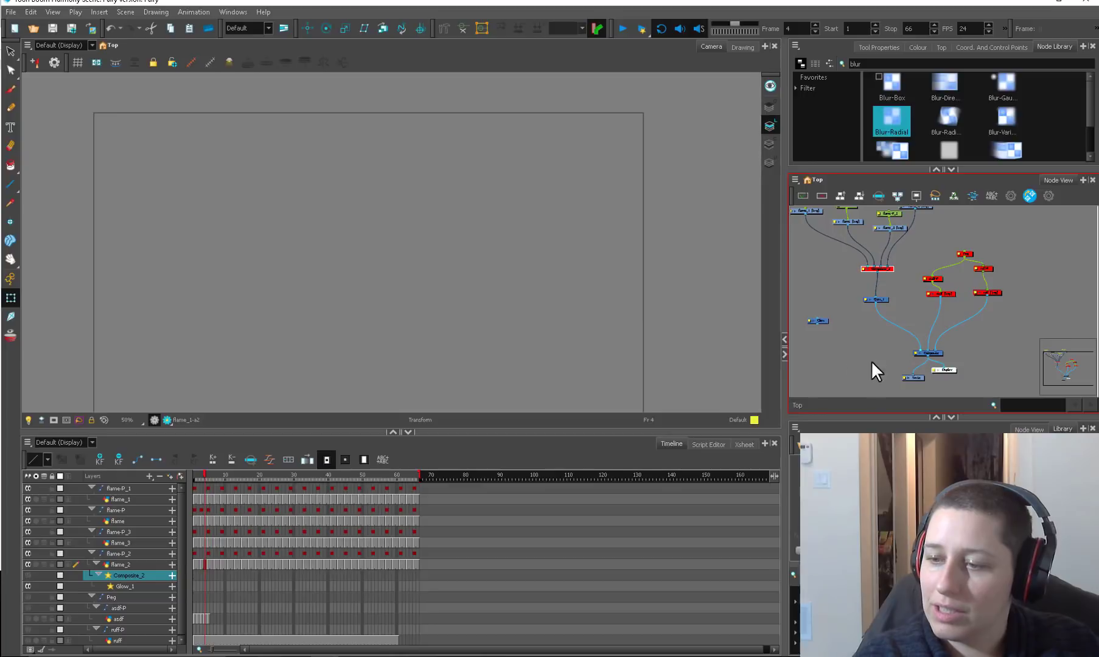
click(922, 345)
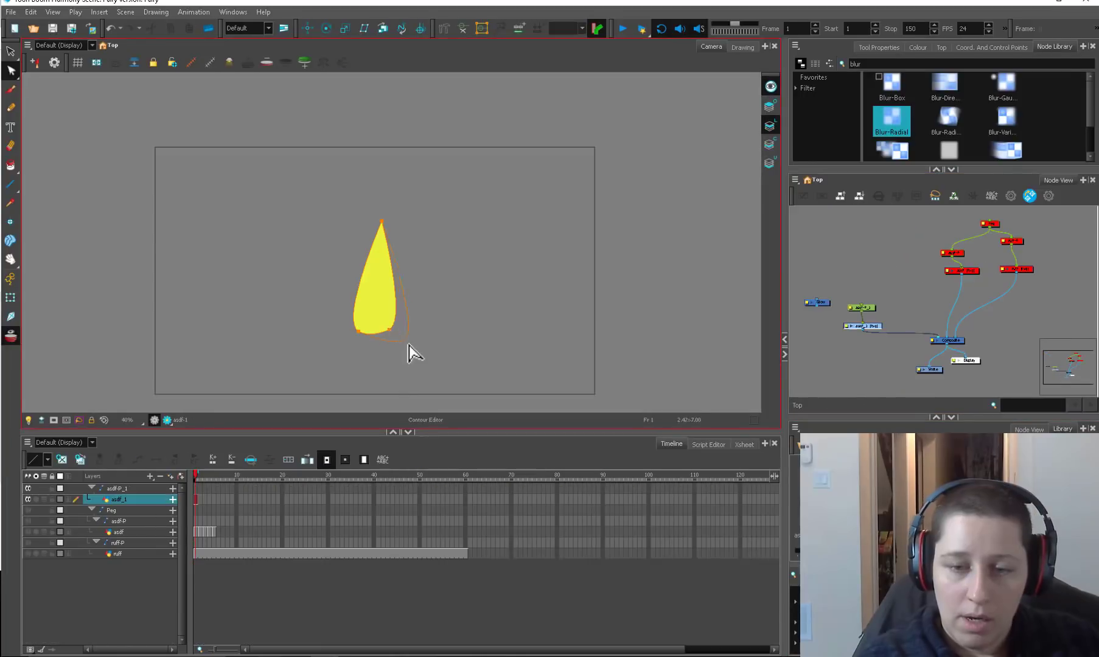
- Reshape the yellow flame's base with the Contour Editor, and extend the asdf_1 drawing's exposure to frame 12
drag(359, 348, 430, 325)
click(243, 494)
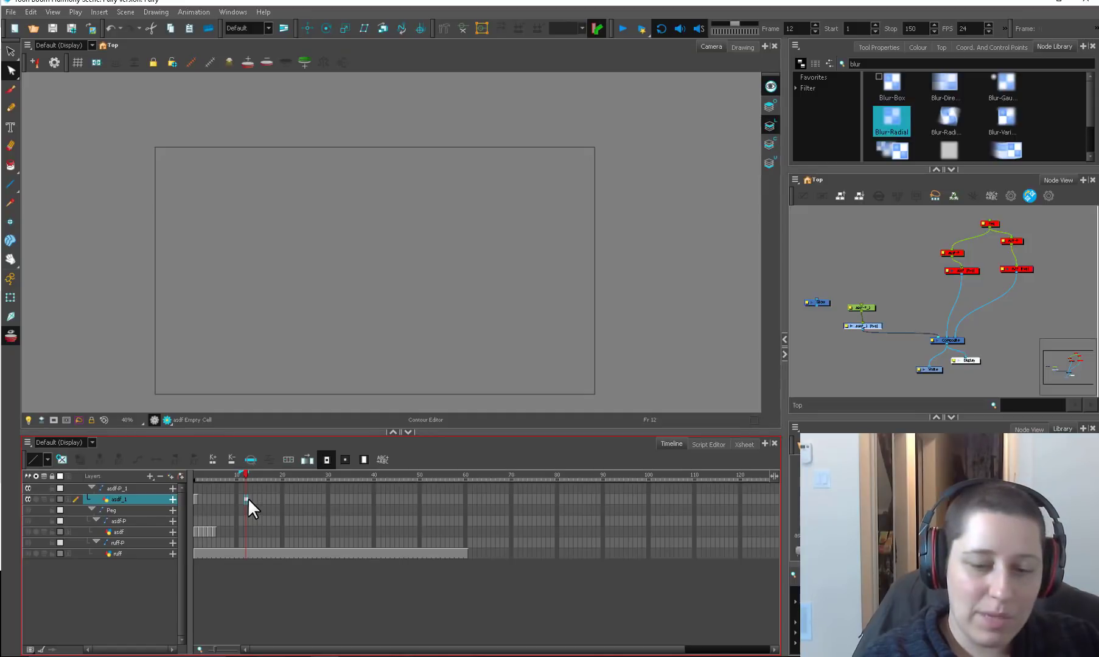
click(246, 499)
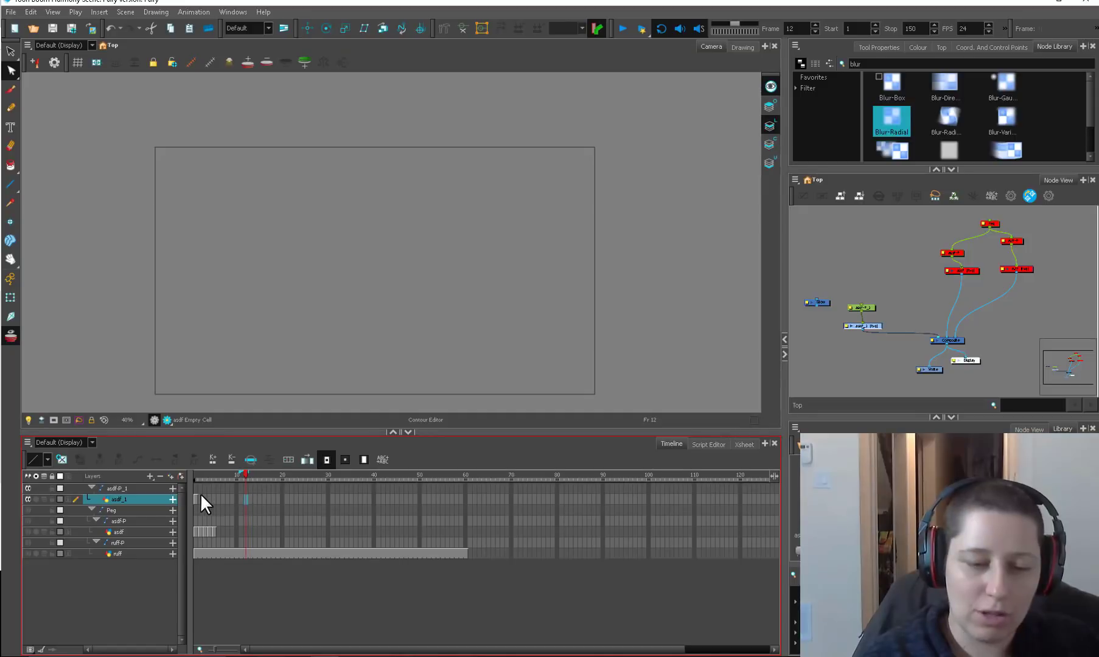
key(alt+s)
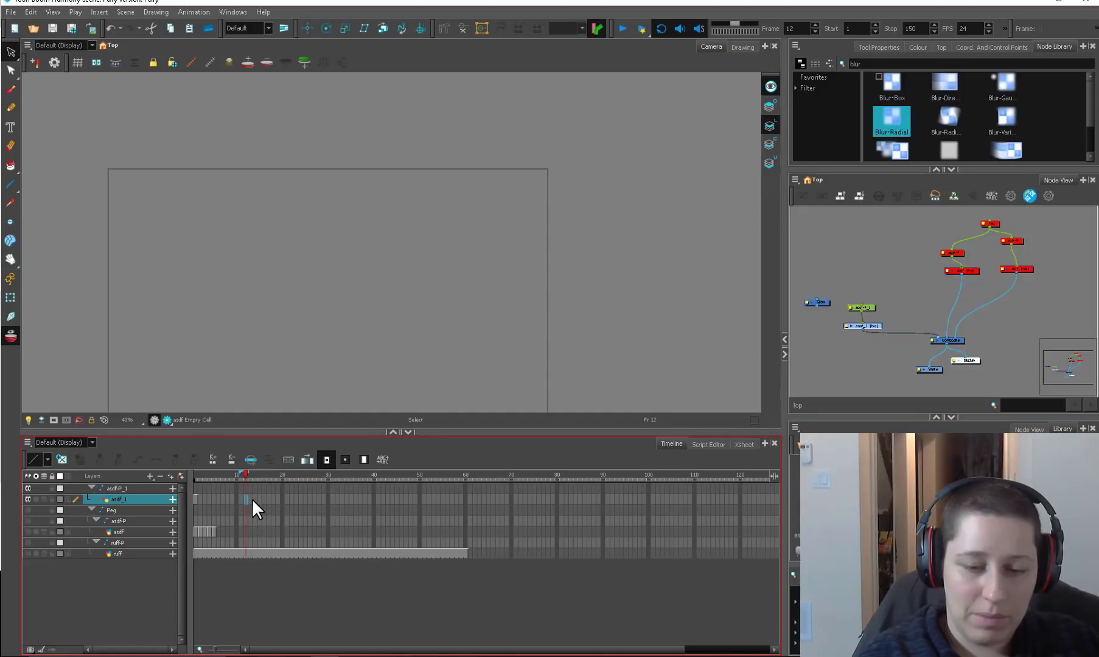
key(F5)
- Duplicate the flame drawing at frame 4, shorten it slightly and lean its tip to the left with the Contour Editor
click(209, 499)
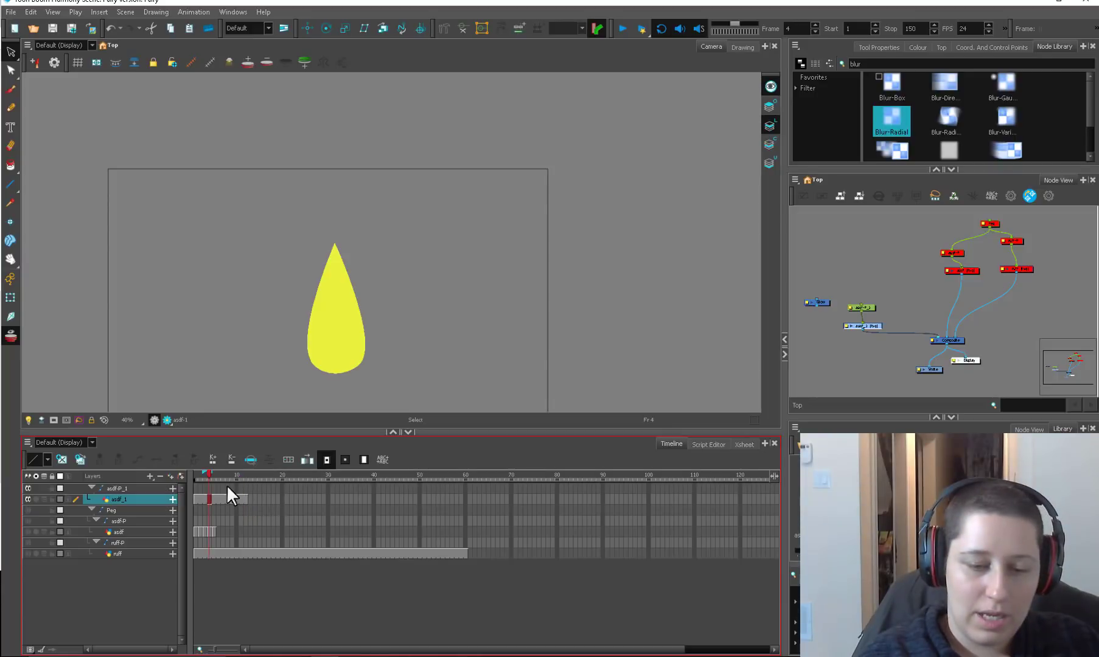
click(334, 286)
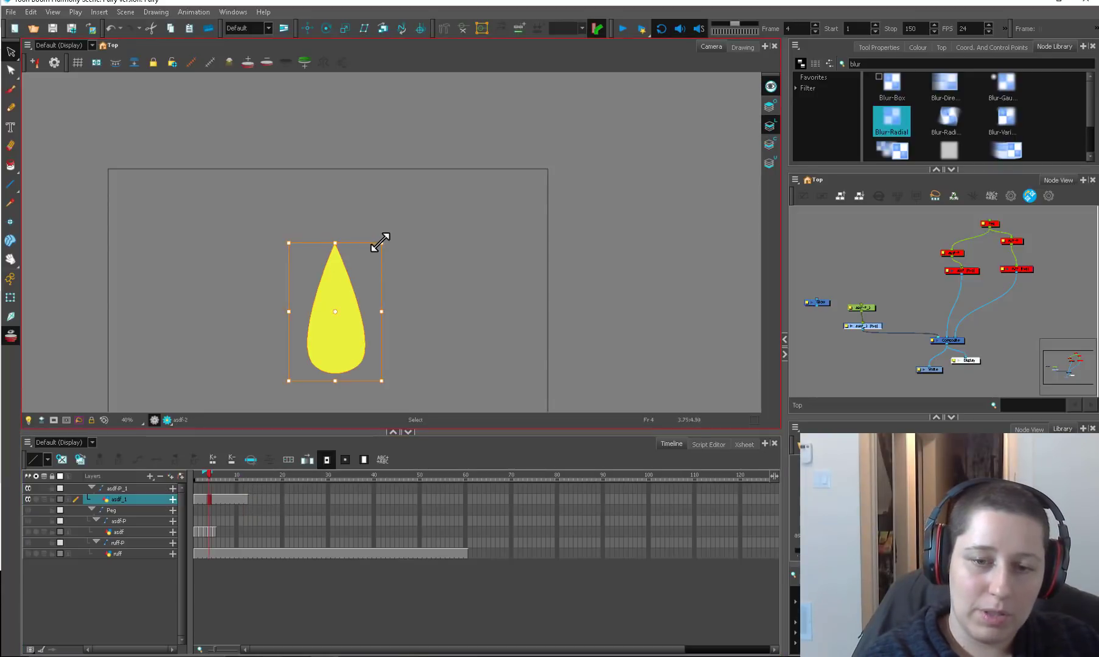
drag(382, 242, 351, 248)
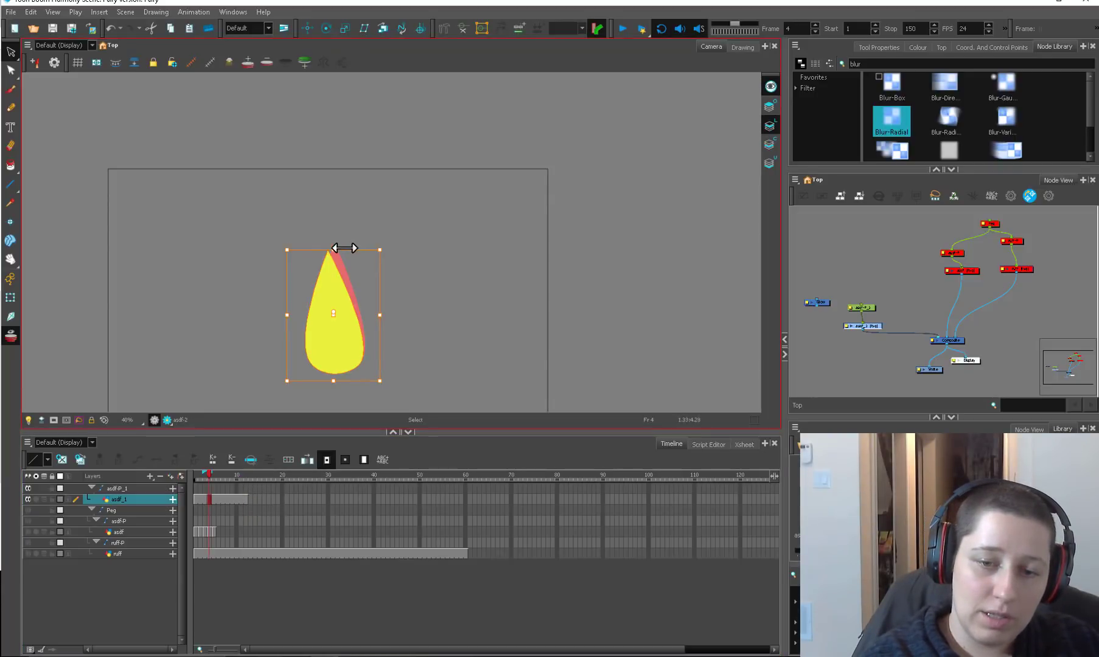
key(alt+q)
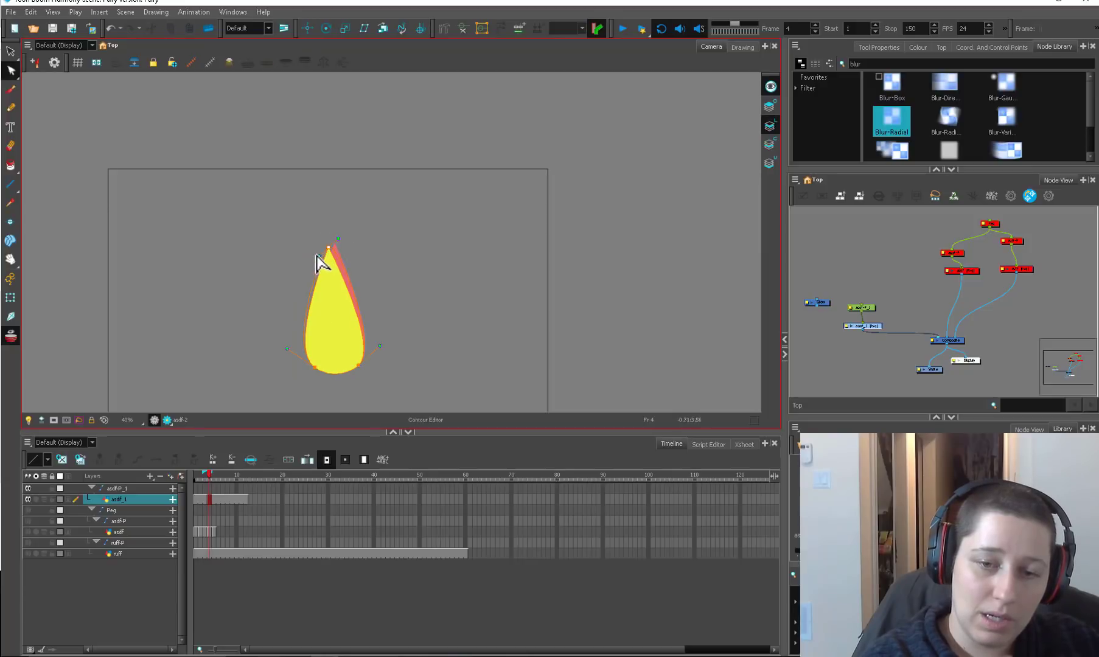
click(339, 249)
mouse_move(339, 240)
mouse_down()
mouse_move(331, 260)
mouse_move(330, 244)
mouse_up()
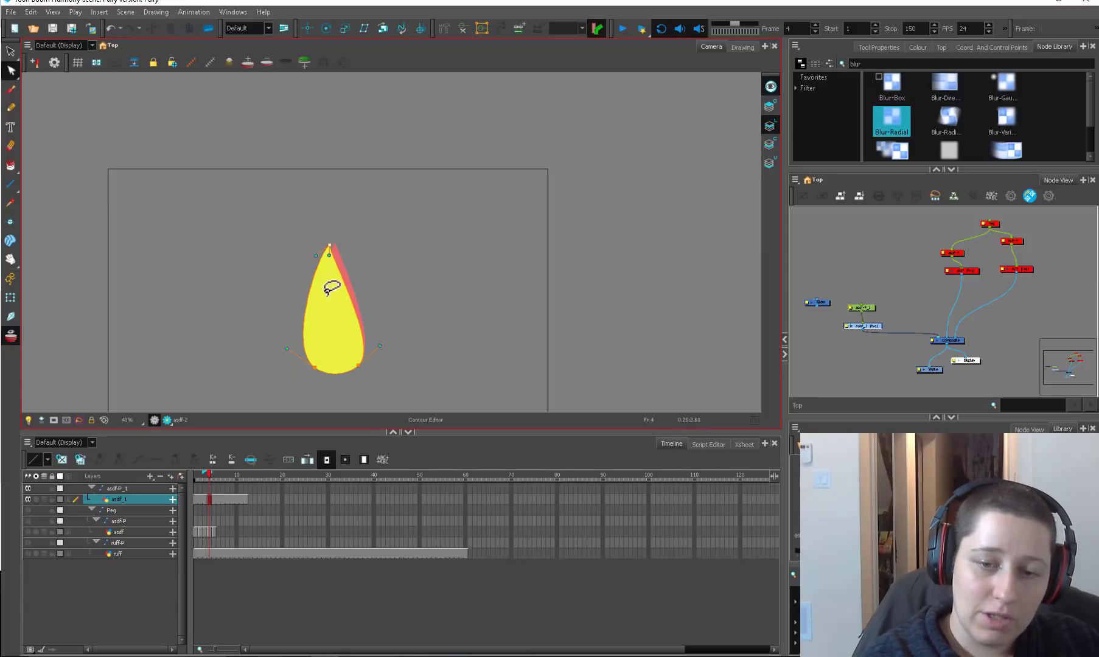
- Expose the left-leaning drawing on frames 4 and 5 with the upright flame resuming at frame 6, and scrub between the poses
click(213, 496)
click(194, 496)
click(216, 497)
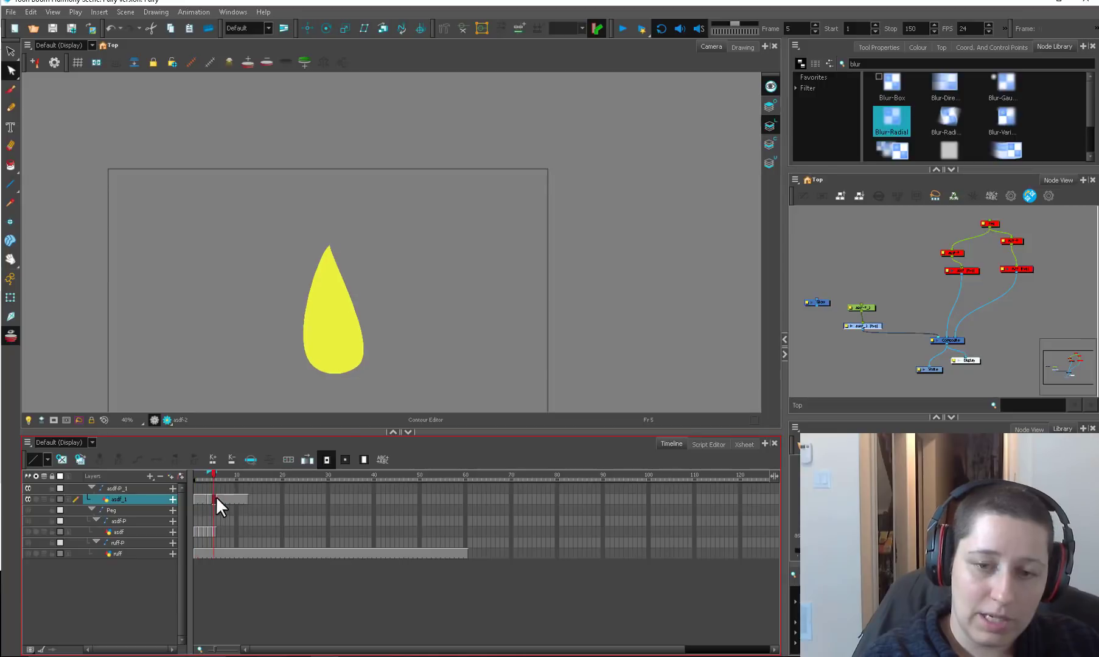
click(218, 478)
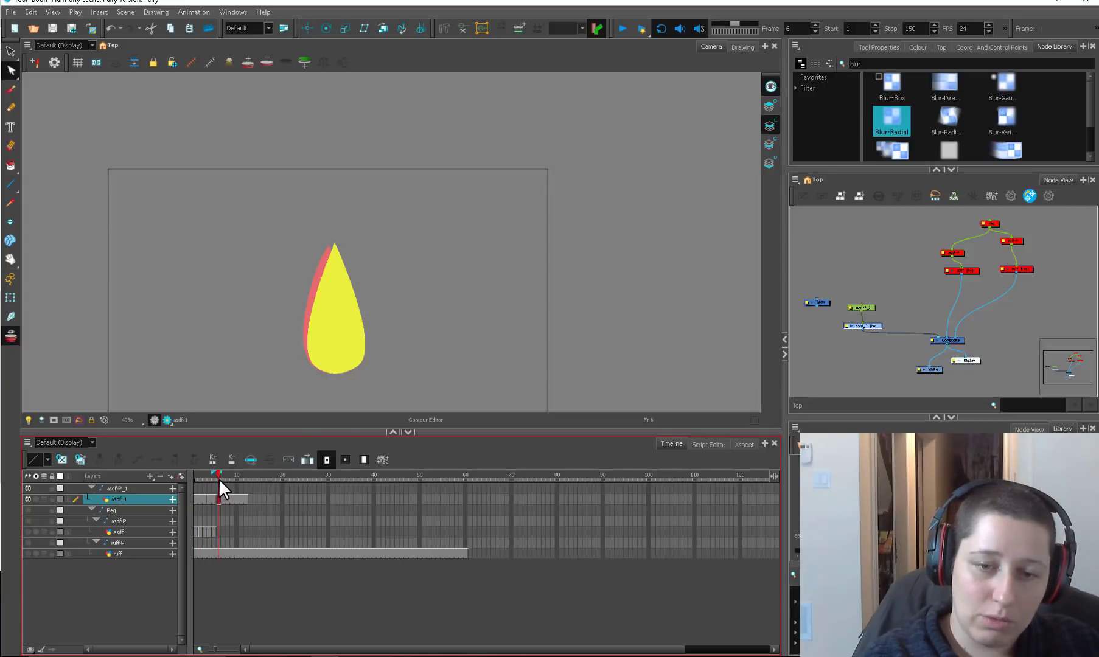
drag(219, 478, 209, 475)
- Duplicate the flame drawing at frame 9, bulge its right side with the Contour Editor, and scrub through frames 1 to 12
click(231, 499)
key(bracketright)
key(bracketright)
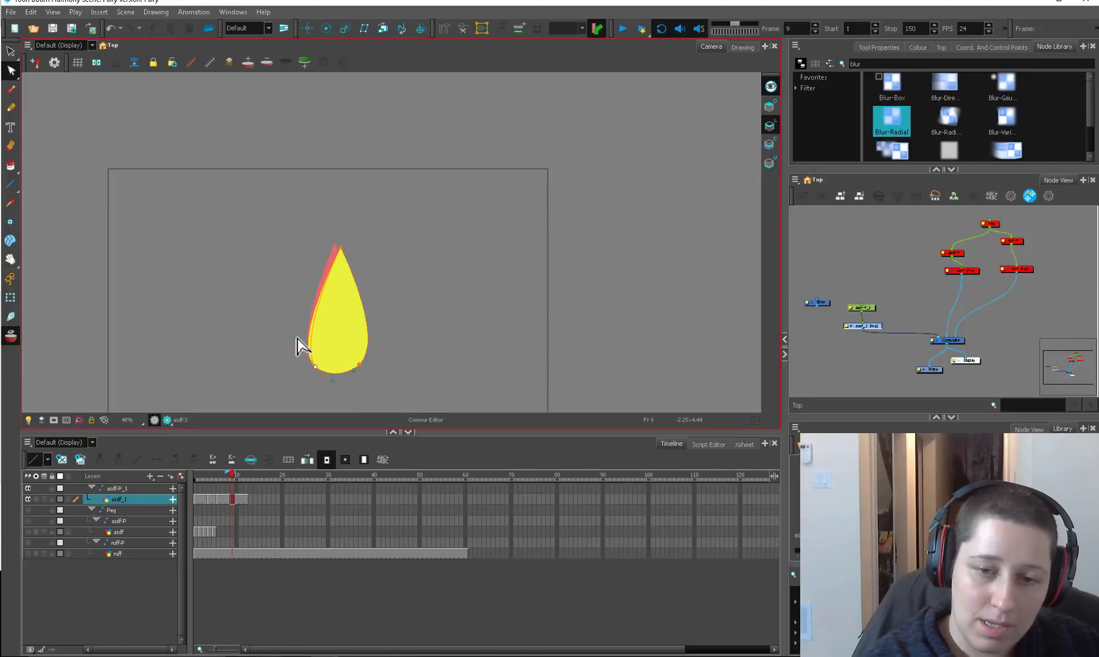
drag(308, 330, 312, 326)
mouse_move(338, 247)
mouse_down()
mouse_move(349, 239)
mouse_move(356, 258)
mouse_move(335, 266)
mouse_move(337, 245)
mouse_move(360, 256)
mouse_up()
drag(334, 266, 329, 266)
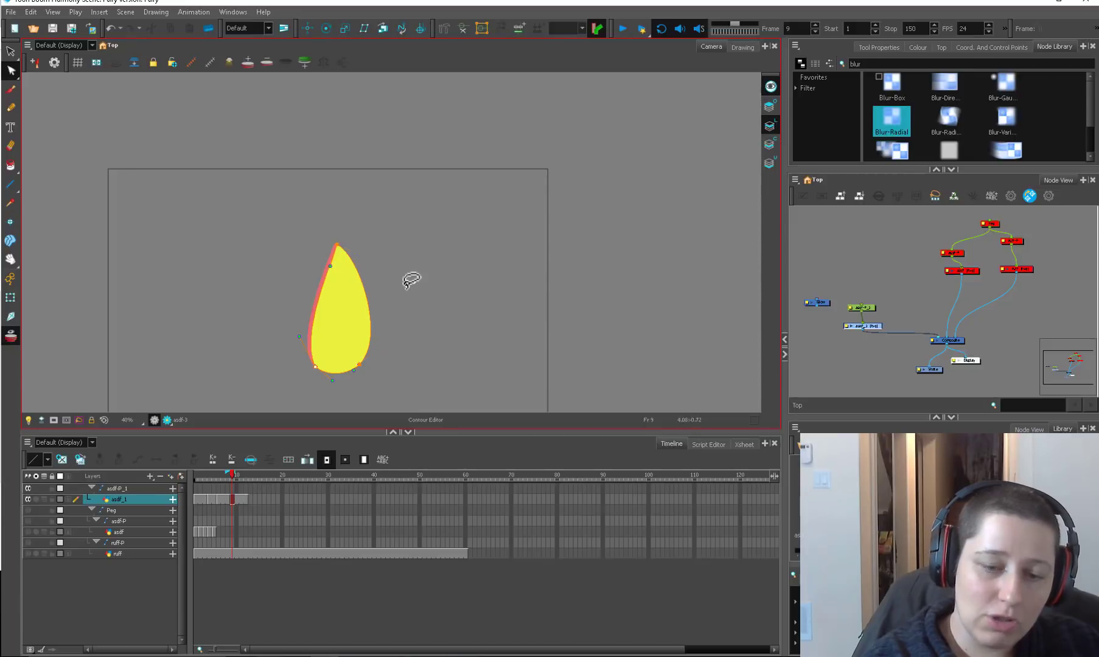
click(315, 366)
drag(197, 476, 250, 474)
click(244, 499)
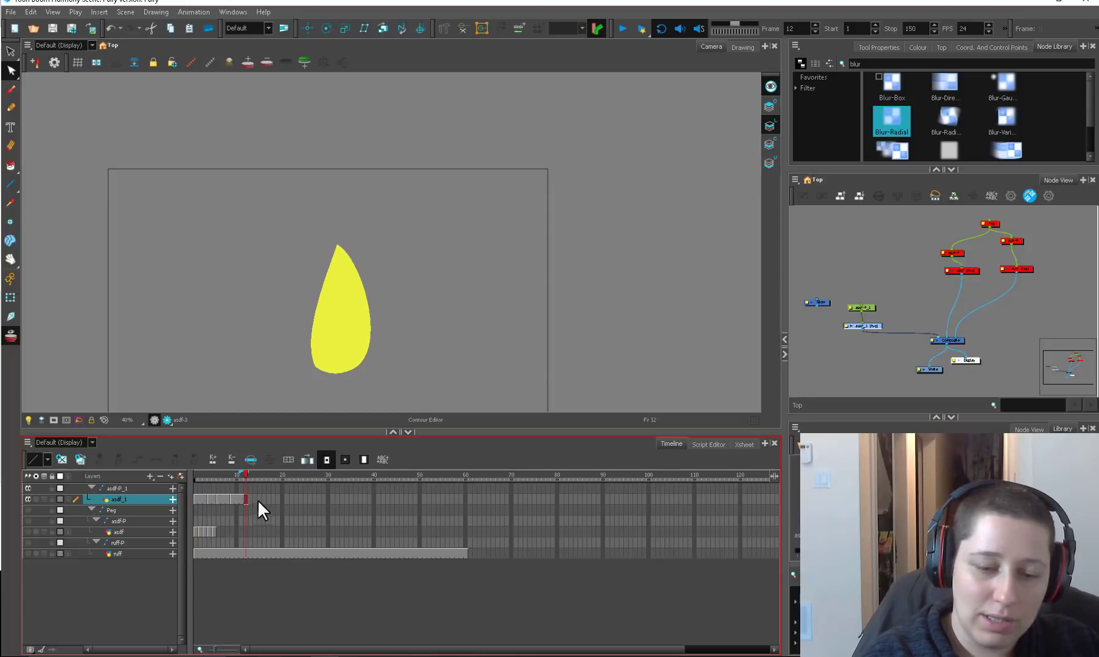
- Create morphing between the flame key drawings on the asdf_1 layer and scrub through the in-between frames
click(207, 498)
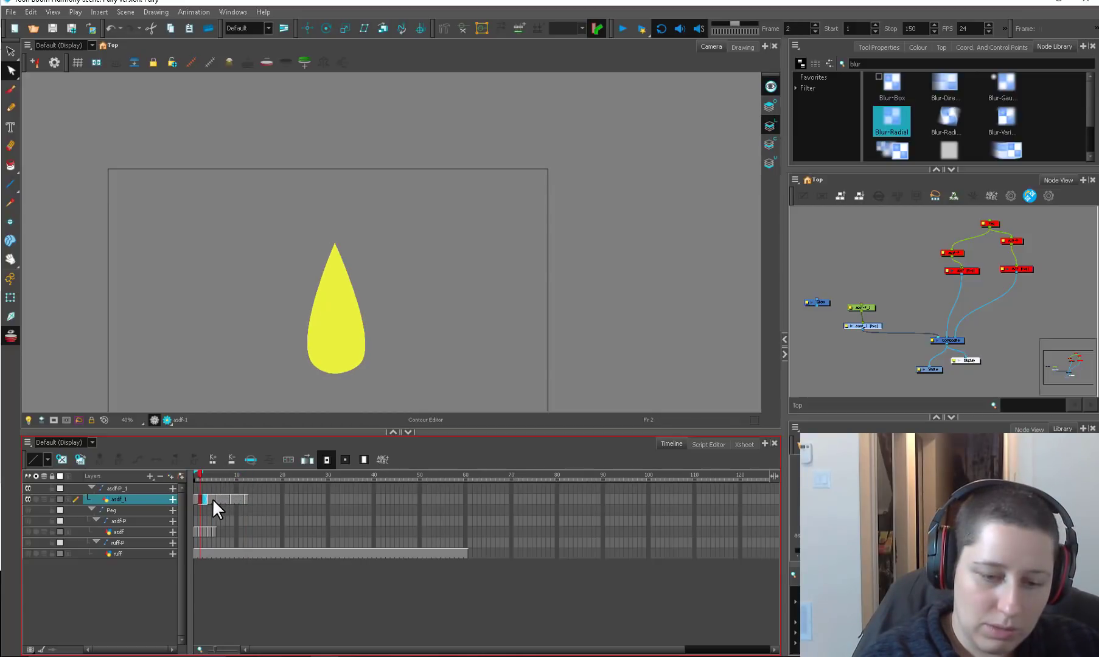
click(212, 499)
click(223, 499)
click(230, 497)
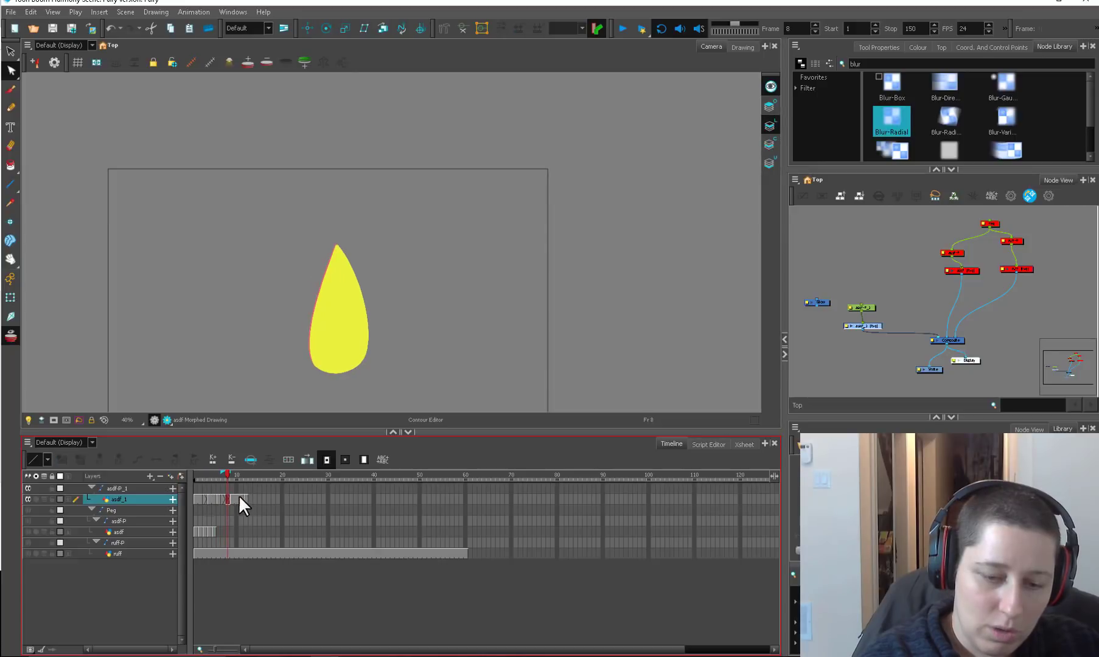
click(238, 497)
click(202, 498)
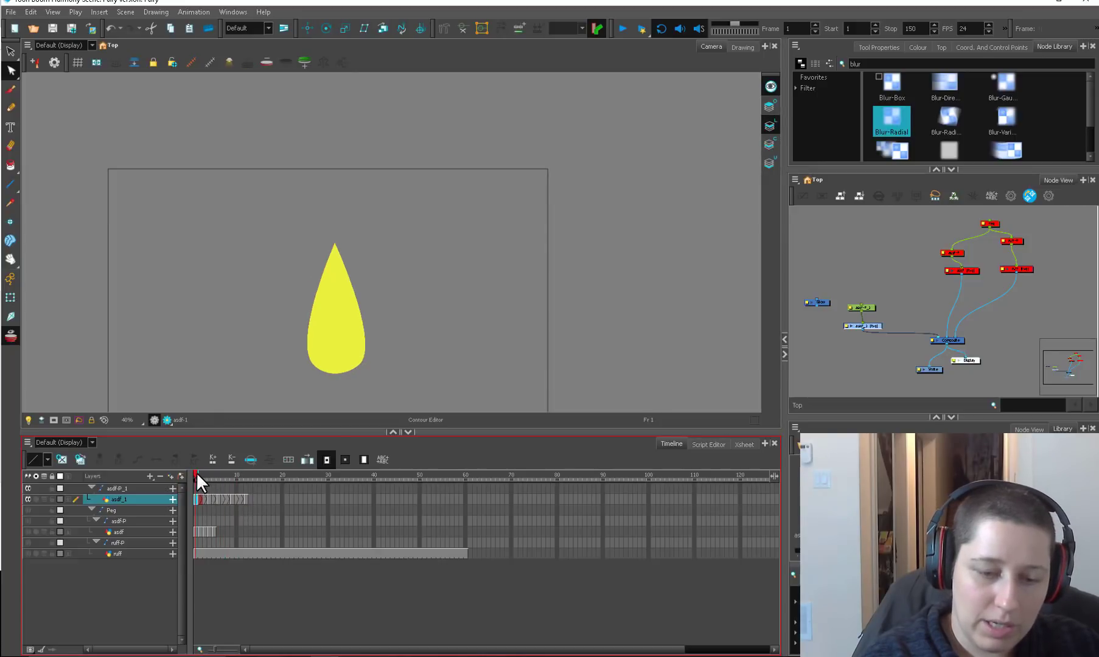
mouse_move(197, 475)
mouse_down()
mouse_move(243, 475)
mouse_move(199, 474)
mouse_up()
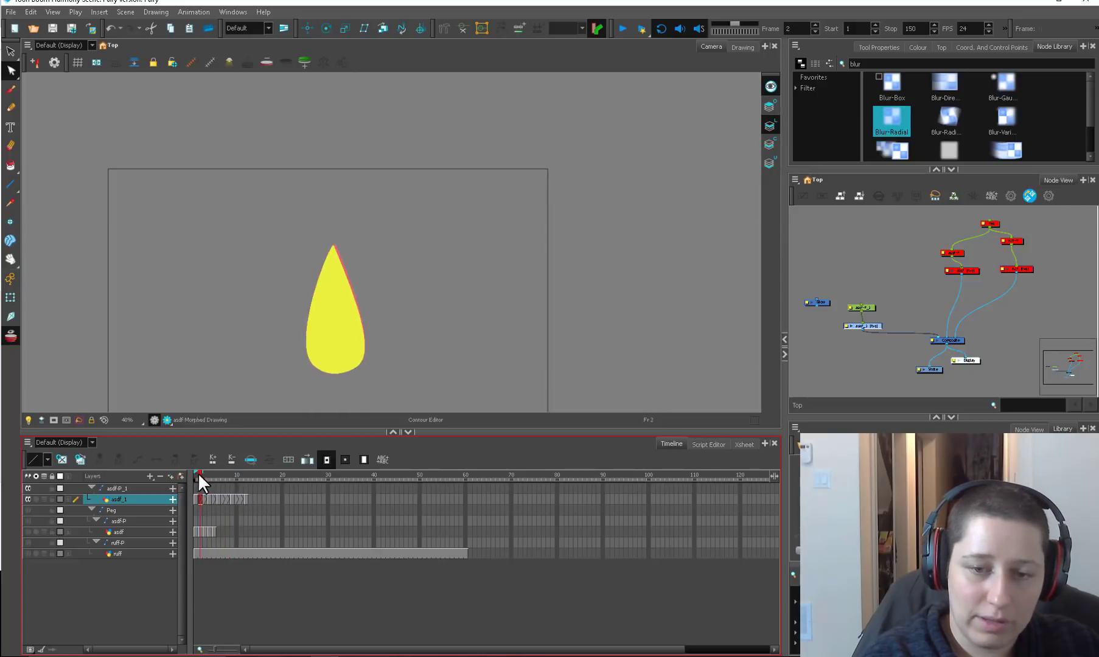
click(210, 499)
drag(334, 247, 326, 247)
drag(207, 478, 241, 477)
- Extend the asdf_1 flame sequence by one frame to frame 13
click(244, 499)
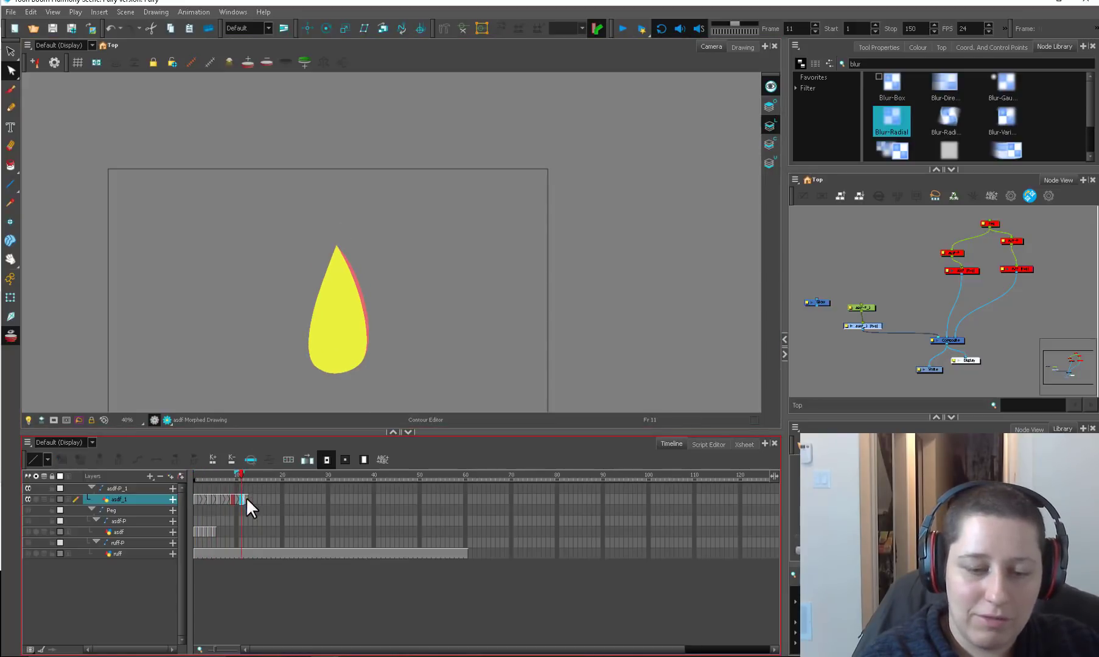
click(247, 497)
key(plus)
click(235, 497)
- Convert the flame's morphing to drawings with the base name "a" and scrub through the converted frames
right_click(203, 498)
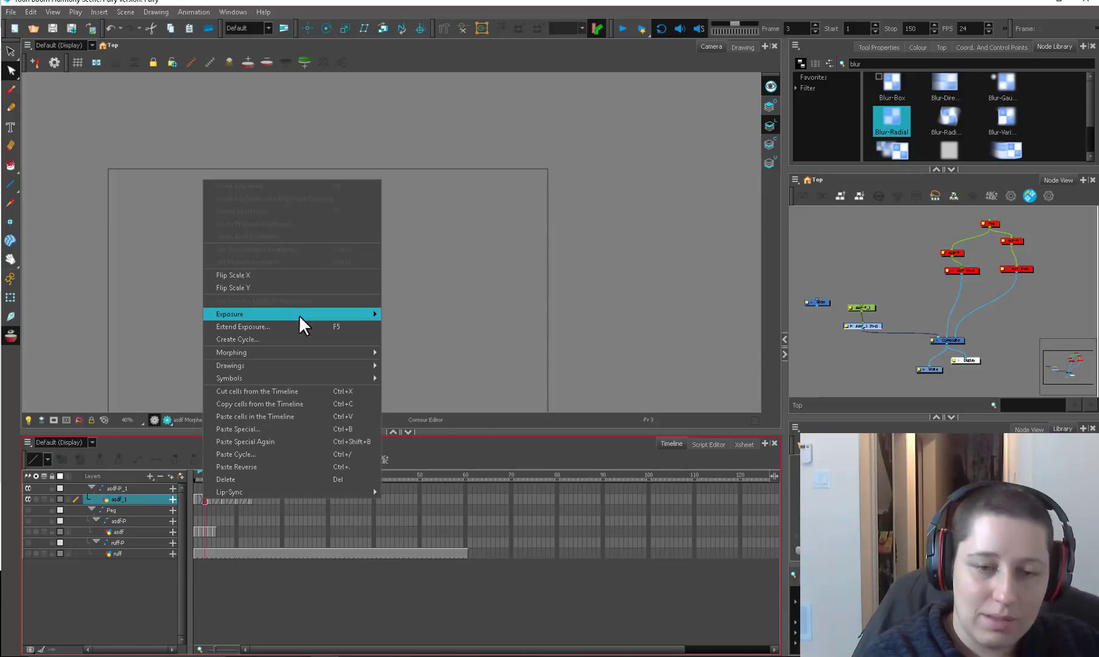
mouse_move(377, 352)
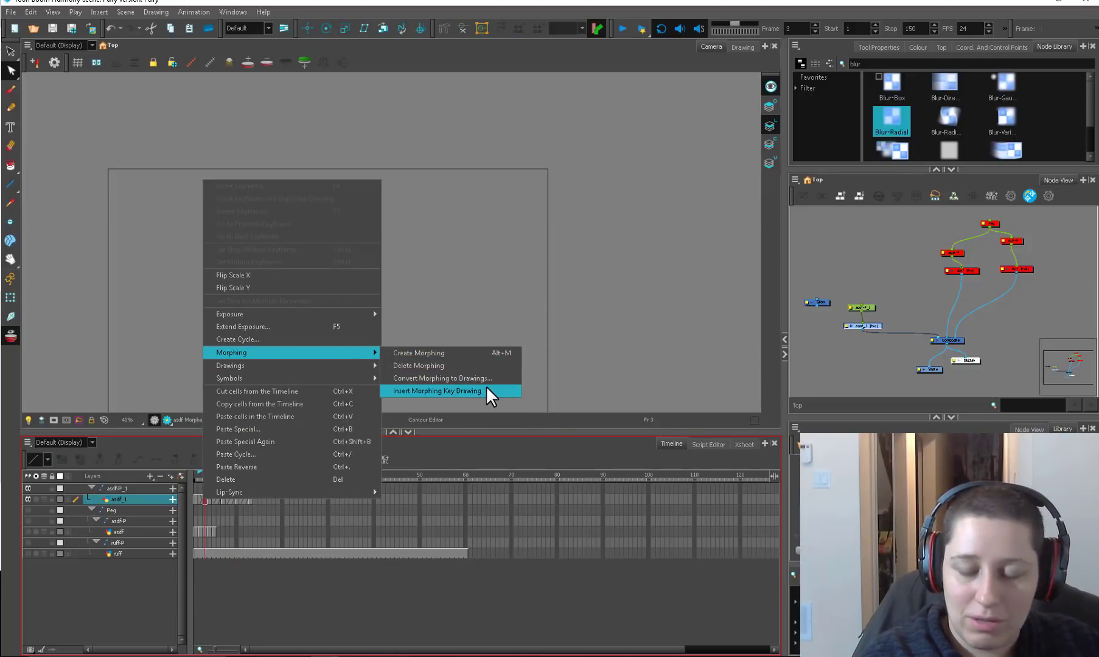
click(487, 386)
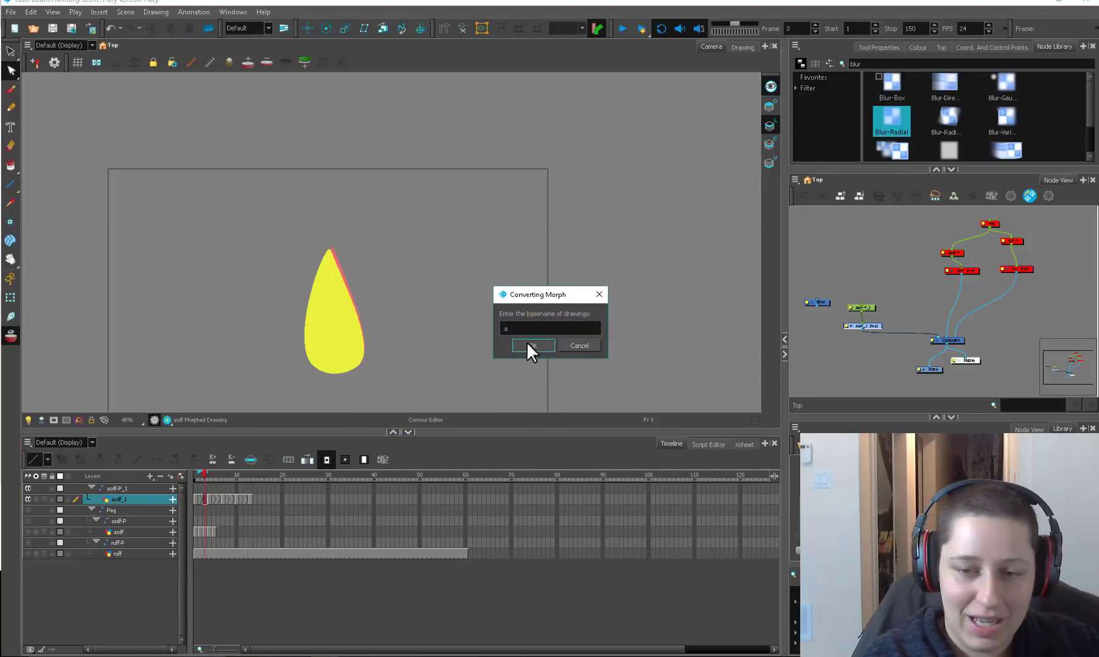
click(527, 344)
click(218, 499)
right_click(217, 499)
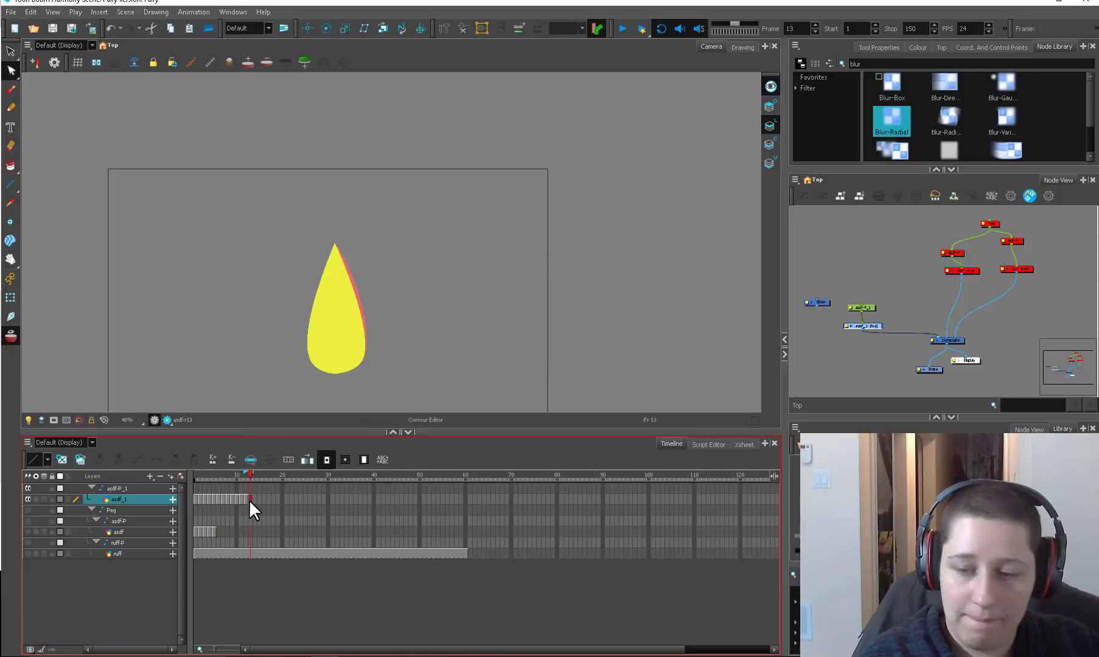
drag(196, 475, 251, 476)
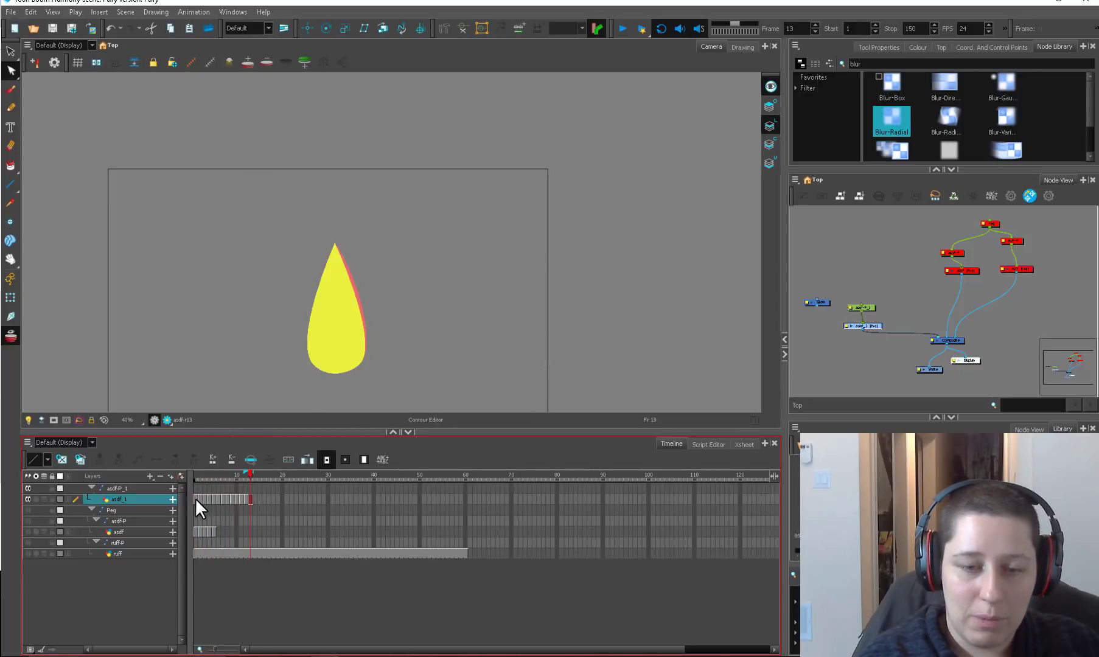
- Copy the 12-frame flame cycle, paste it repeatedly from frame 13 until asdf_1 is filled to frame 72, and play it back
click(195, 499)
click(250, 499)
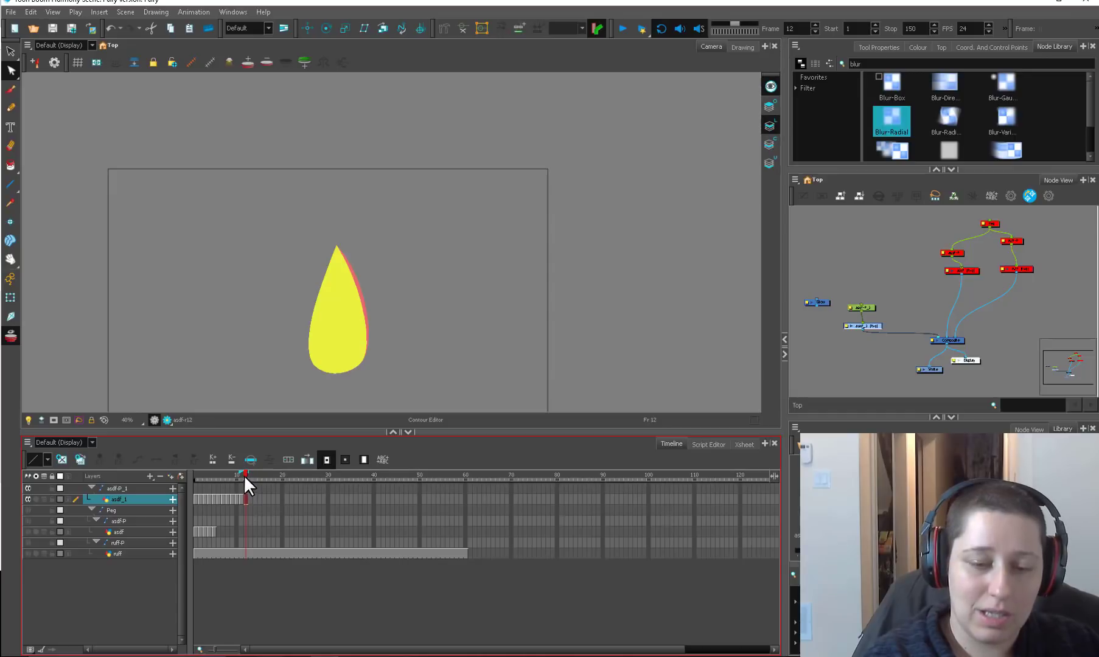
mouse_move(243, 475)
mouse_down()
mouse_move(190, 472)
mouse_move(244, 465)
mouse_up()
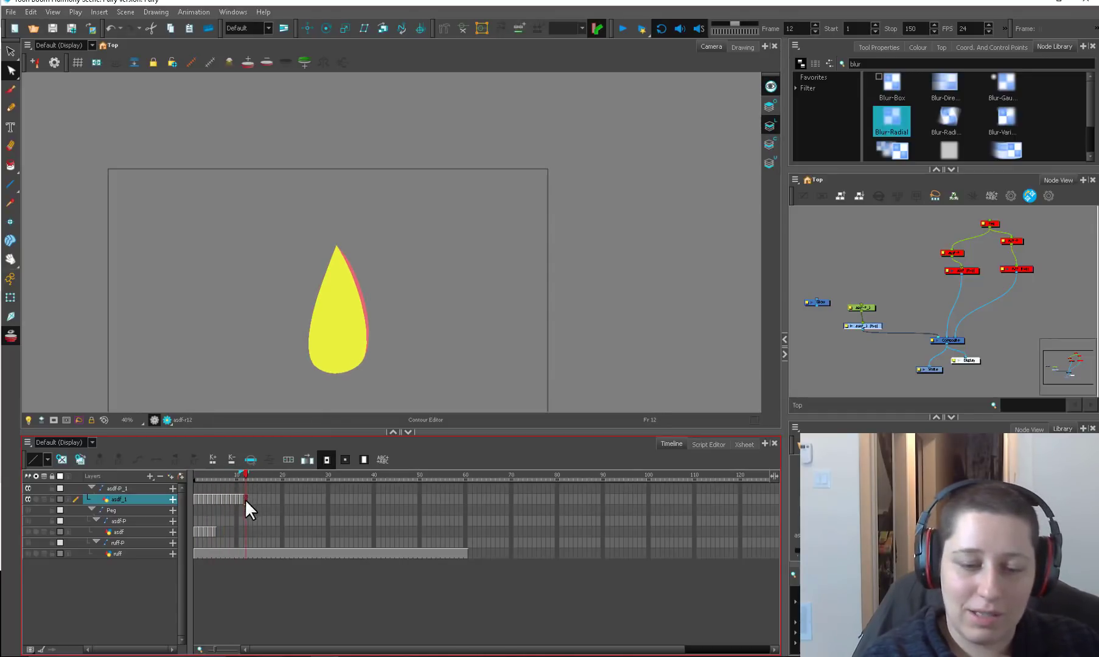
click(248, 499)
key(ctrl+v)
click(304, 499)
key(ctrl+v)
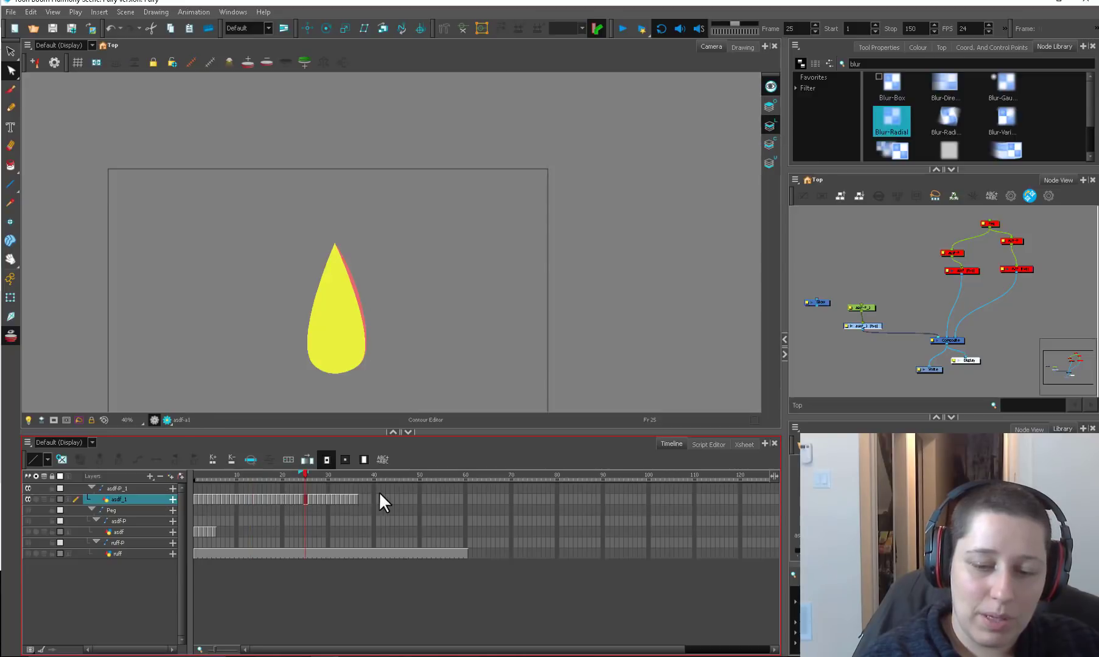
click(362, 498)
mouse_move(371, 494)
mouse_down()
mouse_move(542, 503)
mouse_move(502, 472)
mouse_move(198, 505)
mouse_up()
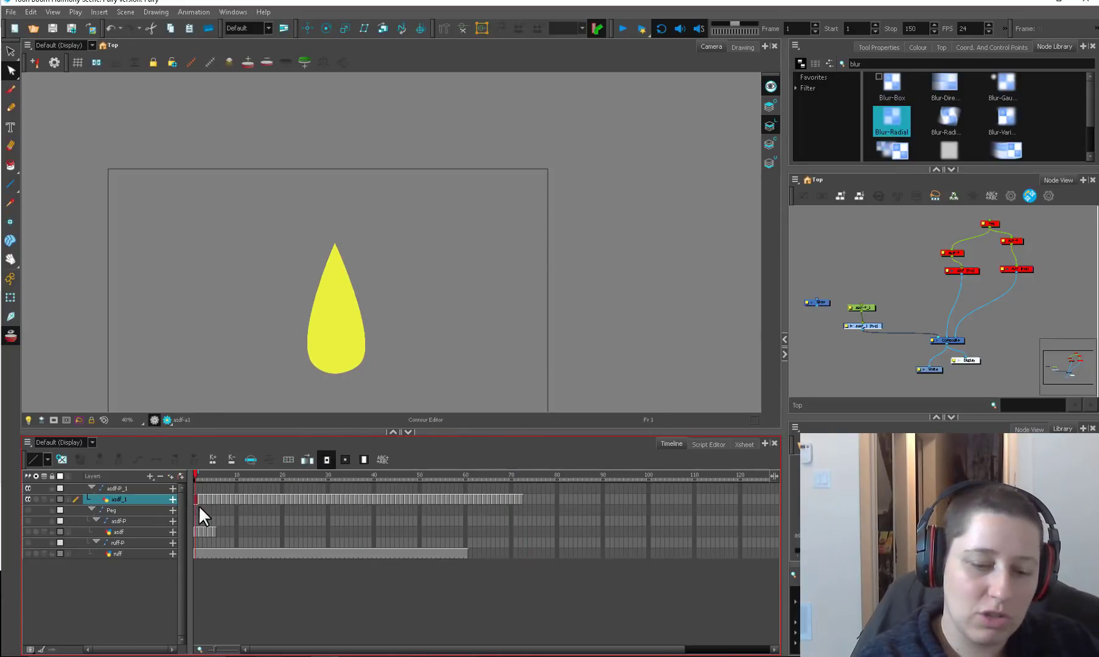
click(622, 28)
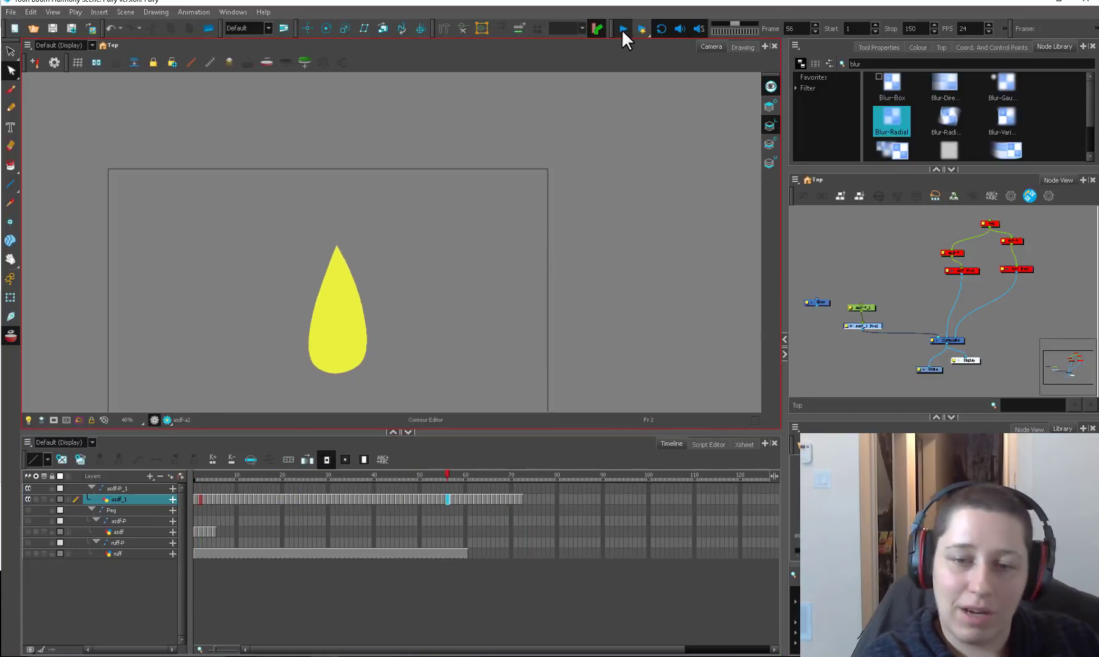
- Erase a small notch in the flame's right edge from frame 1 onward, moving it higher on each frame up to the tip
click(196, 476)
key(o)
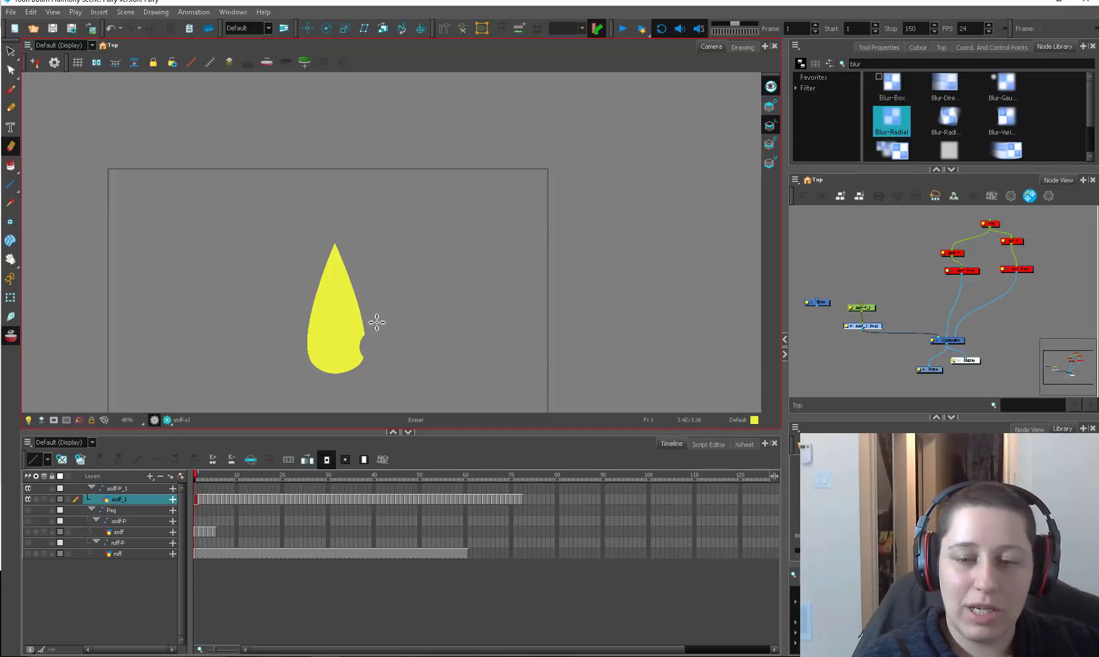
key(period)
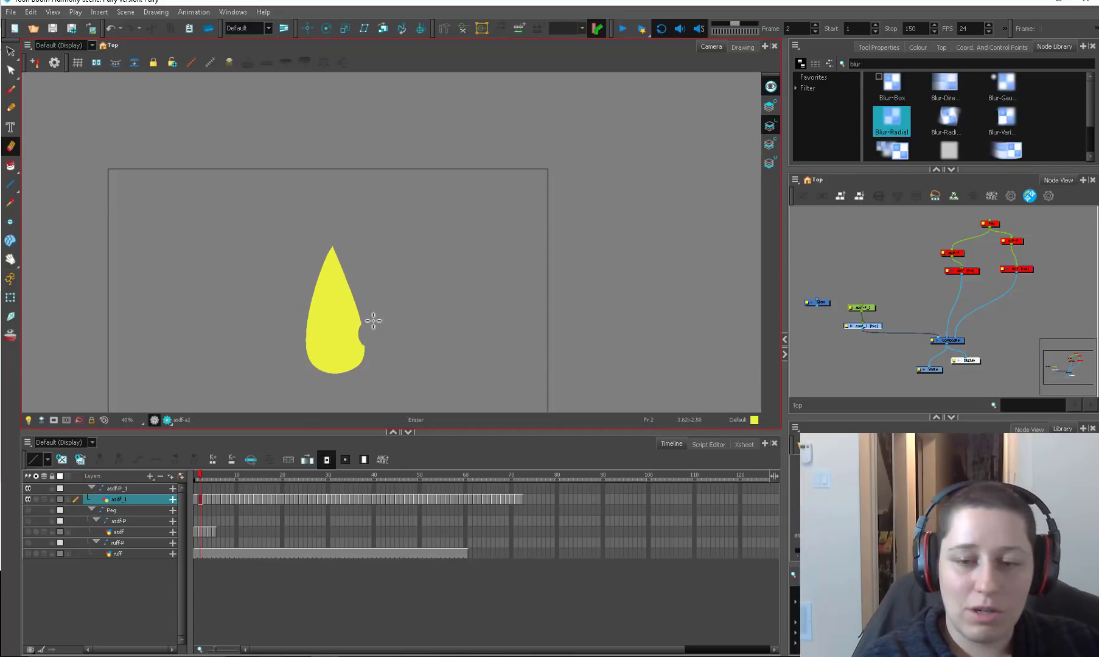
key(period)
key(period)
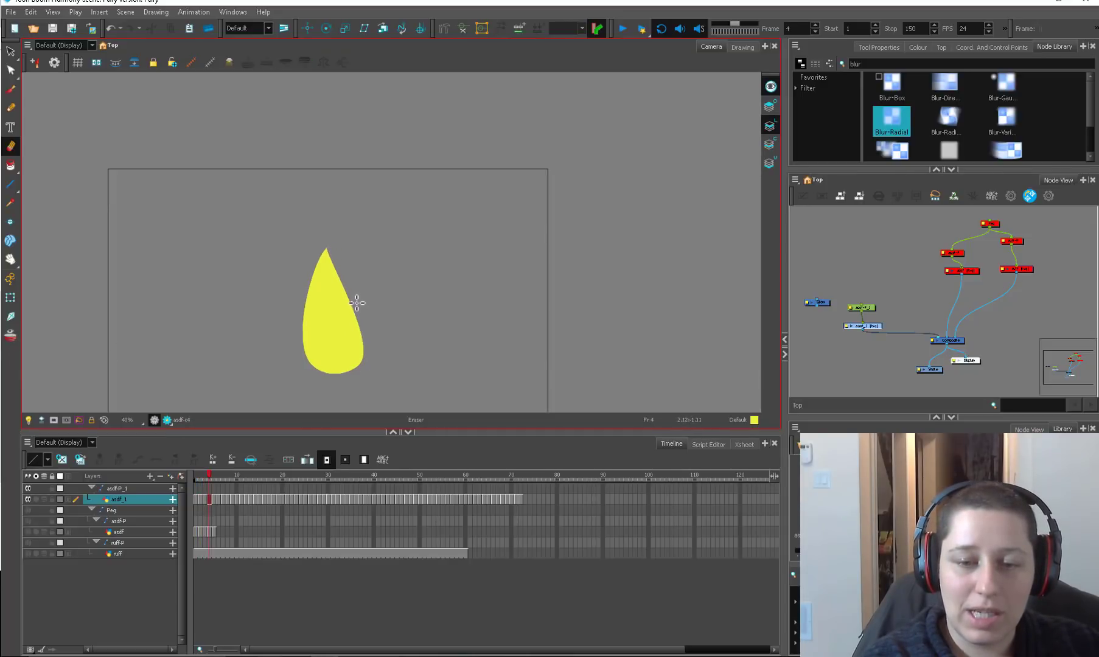
drag(350, 307, 367, 294)
key(period)
key(period)
key(comma)
key(comma)
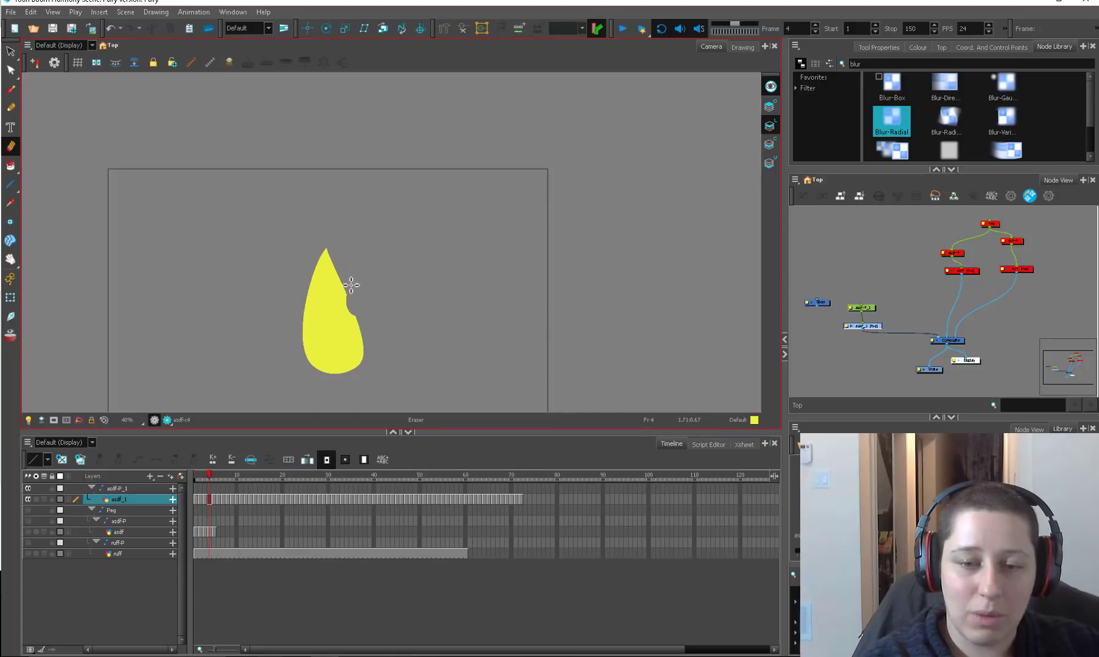
key(period)
key(period)
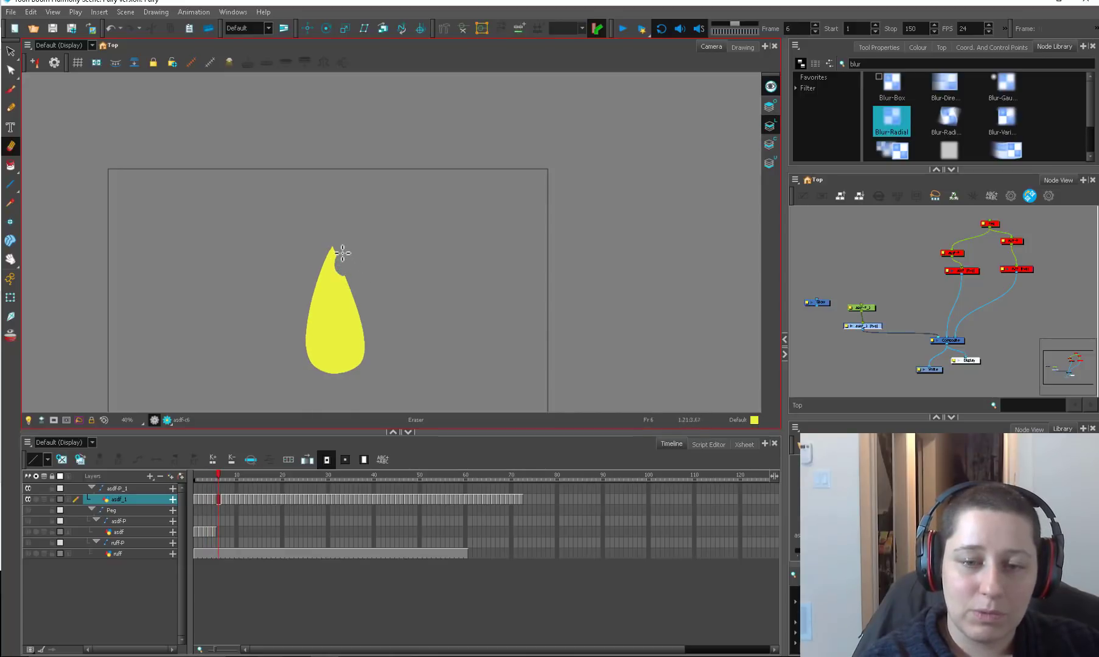
key(period)
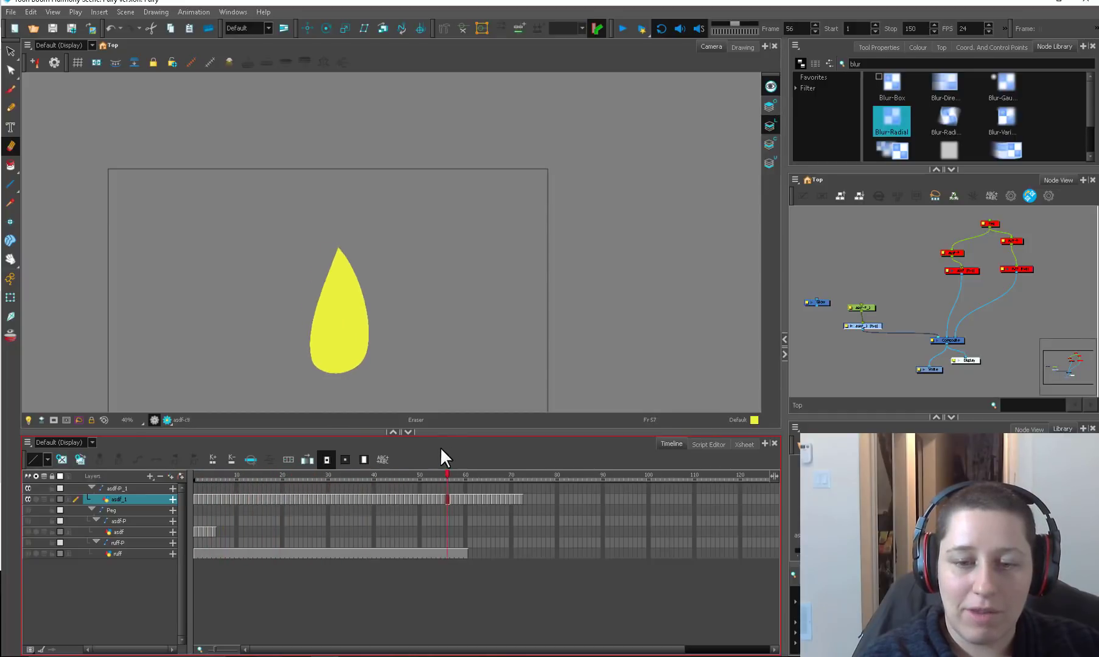
drag(441, 449, 193, 449)
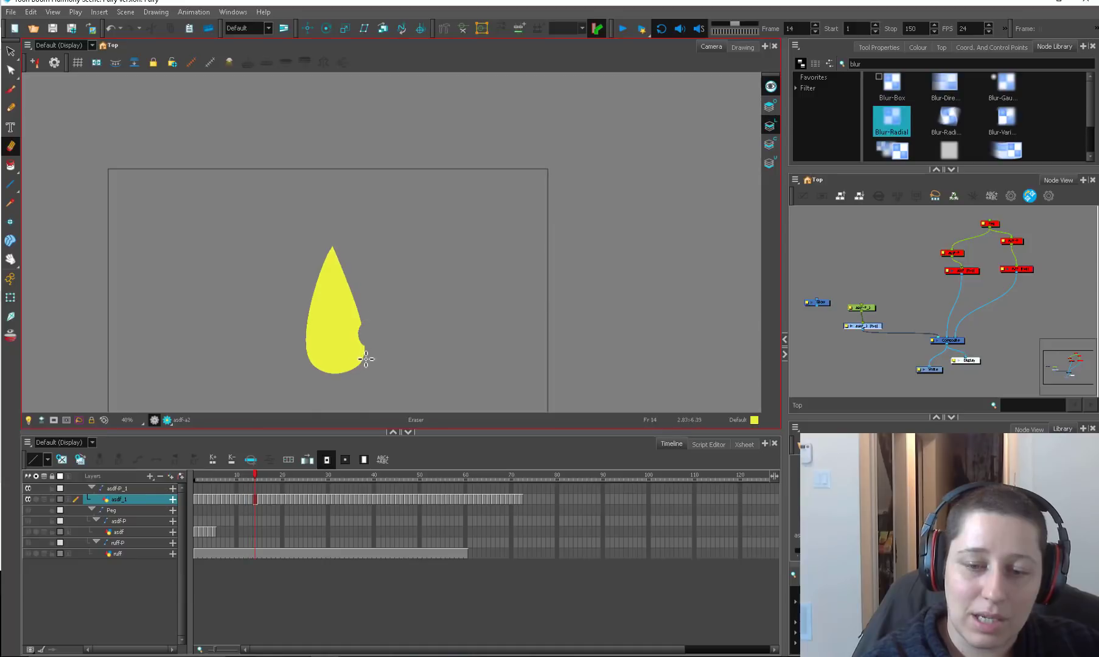
- Step through the second flame cycle from frame 14, erasing further upward-moving notches along the flame's edges
key(period)
key(period)
key(period)
key(period)
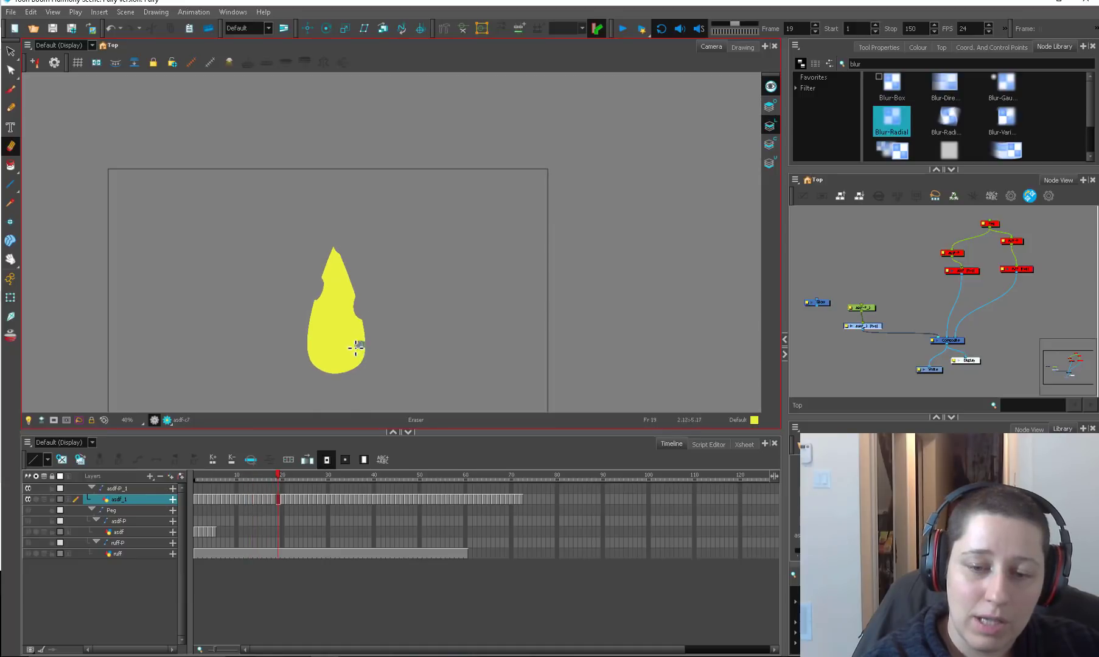
click(357, 340)
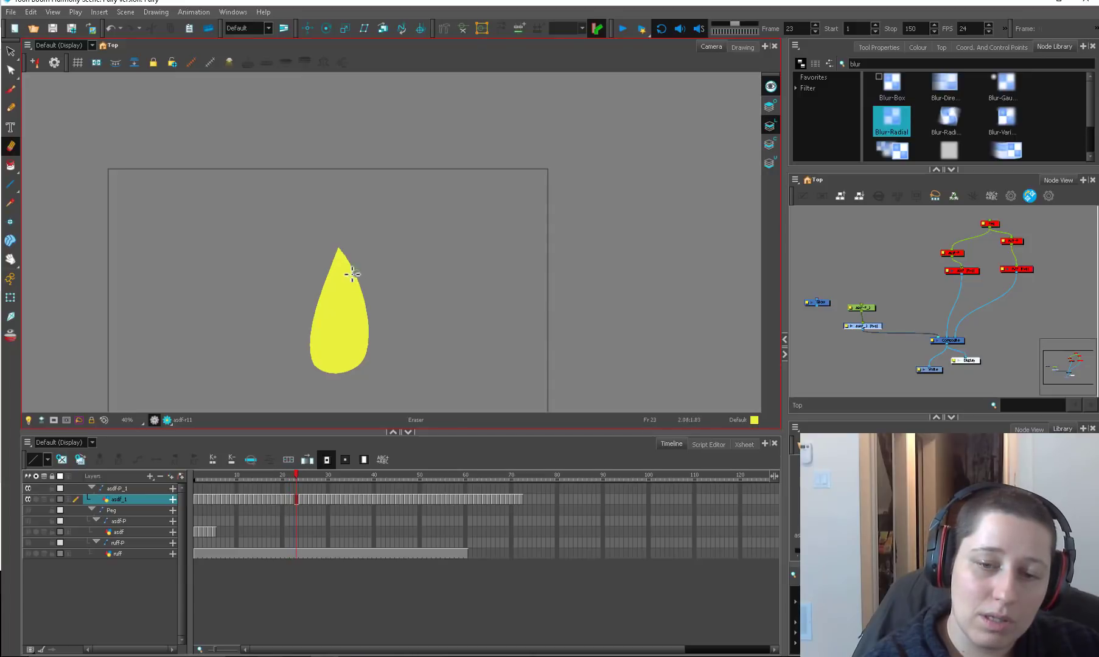
key(period)
key(period)
key(period)
key(period)
key(period)
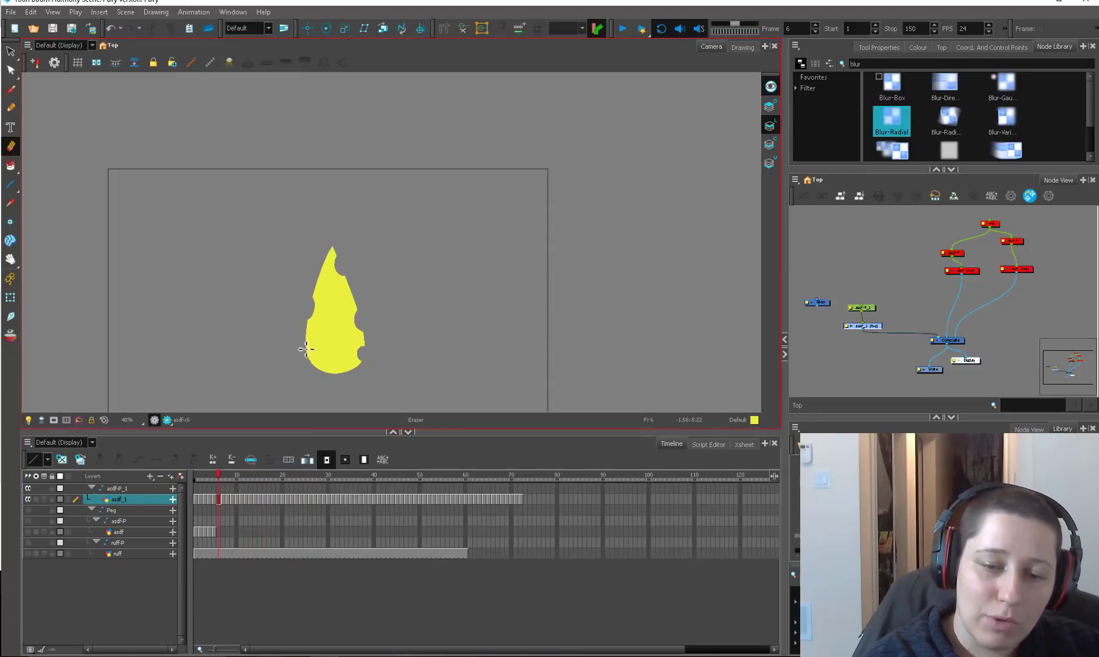
- Continue erasing rising notches along the flame's left edge frame by frame from frame 5, and play the animation
key(comma)
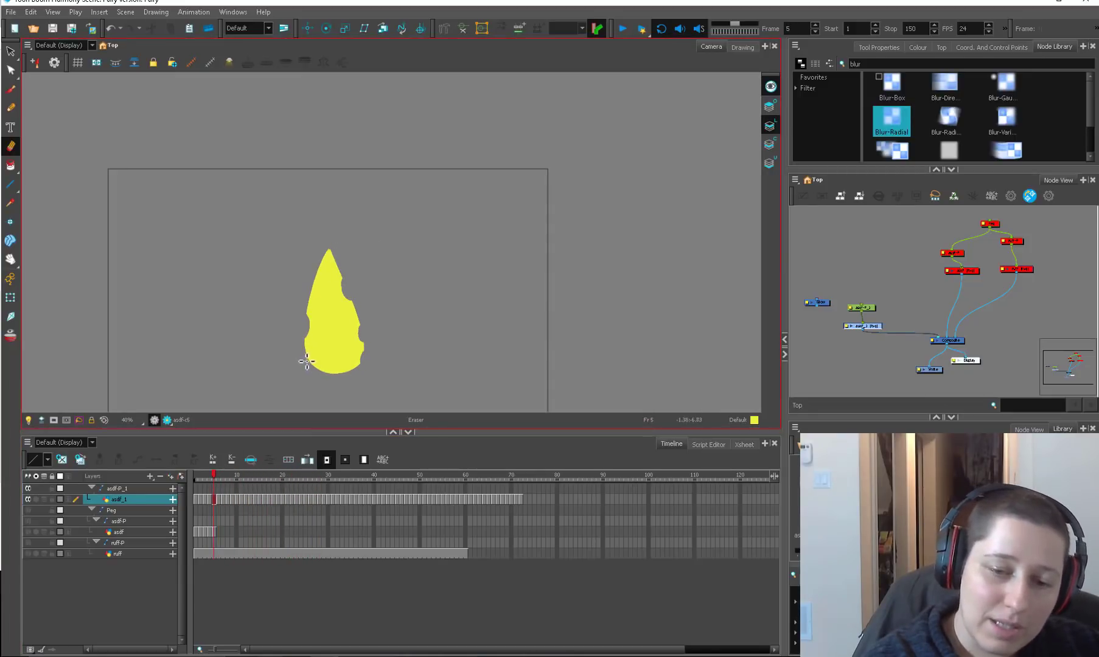
key(period)
key(period)
key(period)
key(period)
key(period)
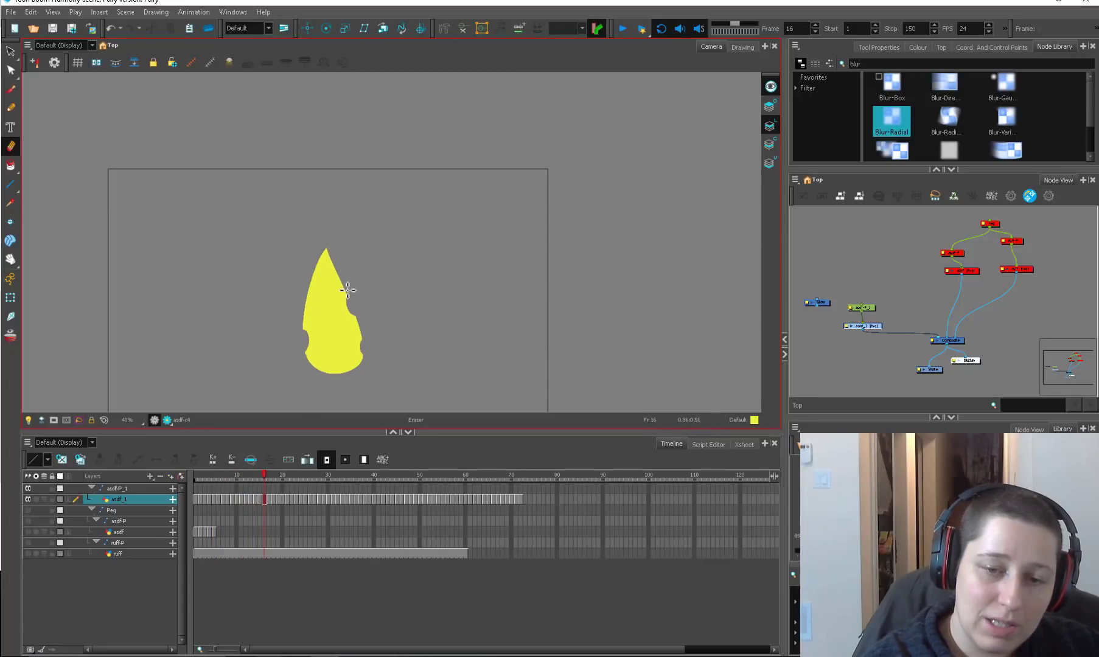
key(period)
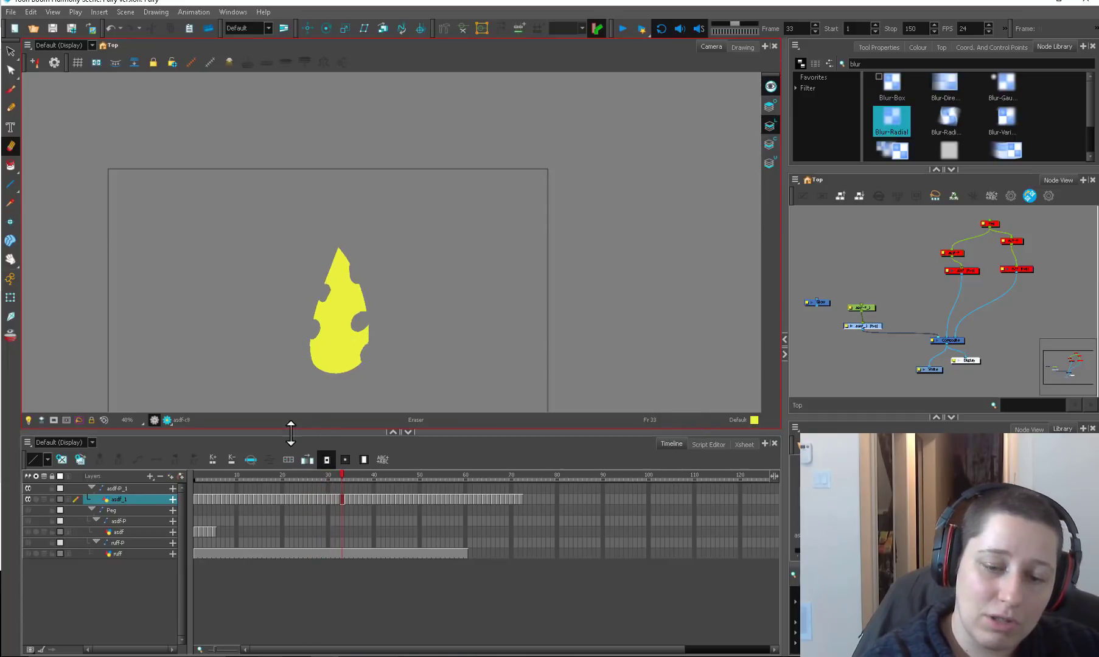
click(231, 478)
click(622, 28)
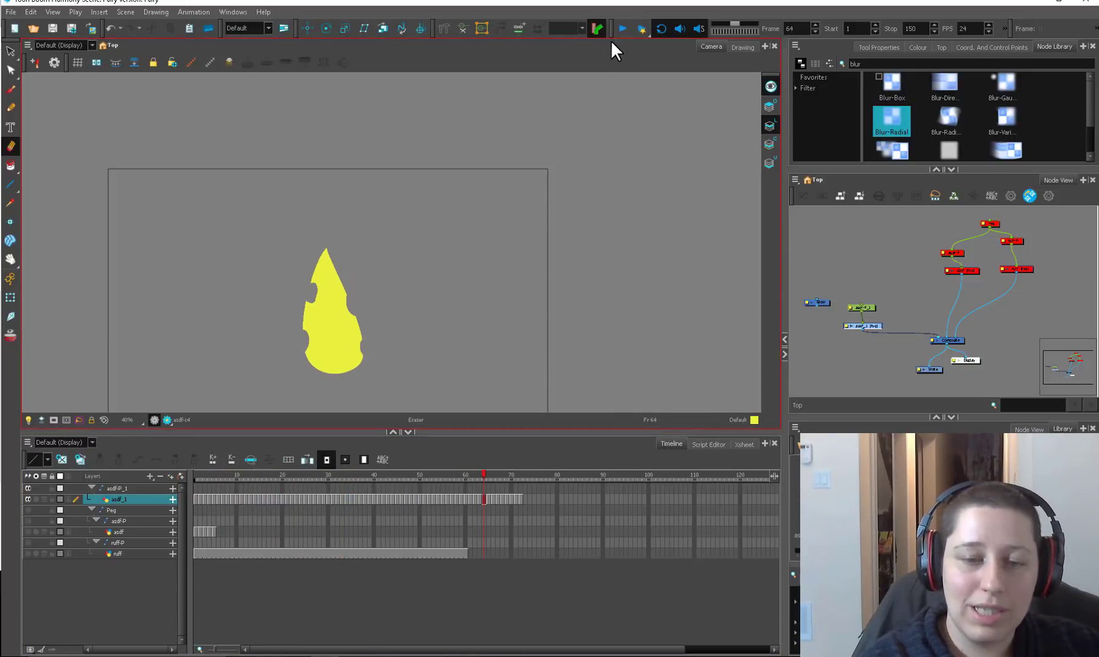
- Return to frame 1, switch to the Brush tool, and scrub through the opening frames of the notched flame
drag(207, 476, 184, 477)
key(alt+b)
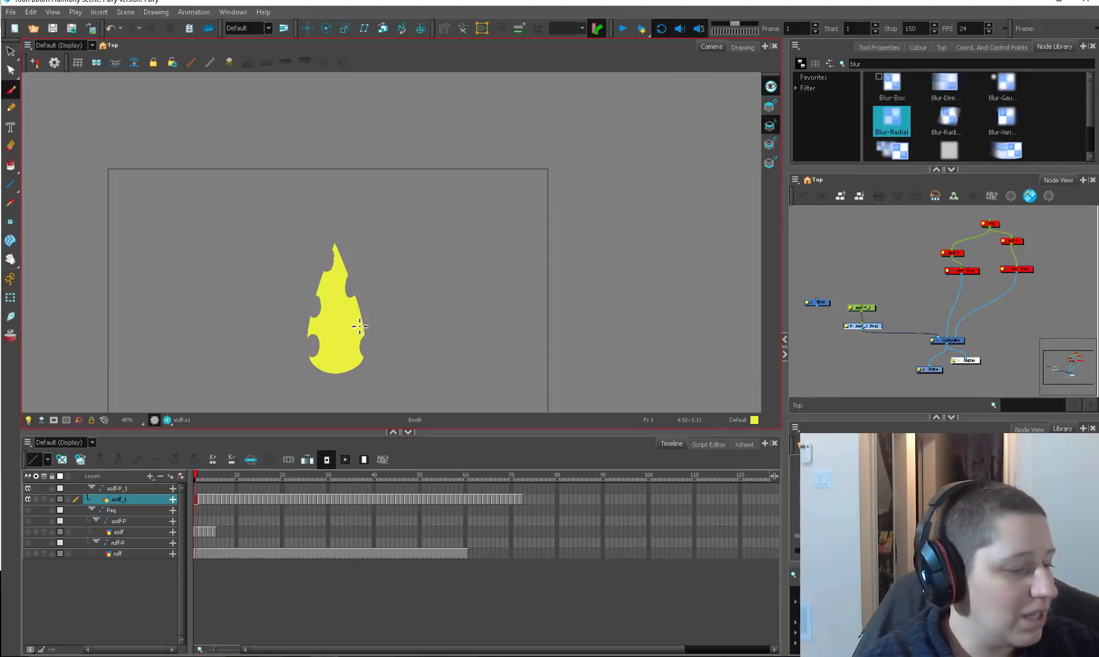
key(o)
drag(392, 339, 376, 325)
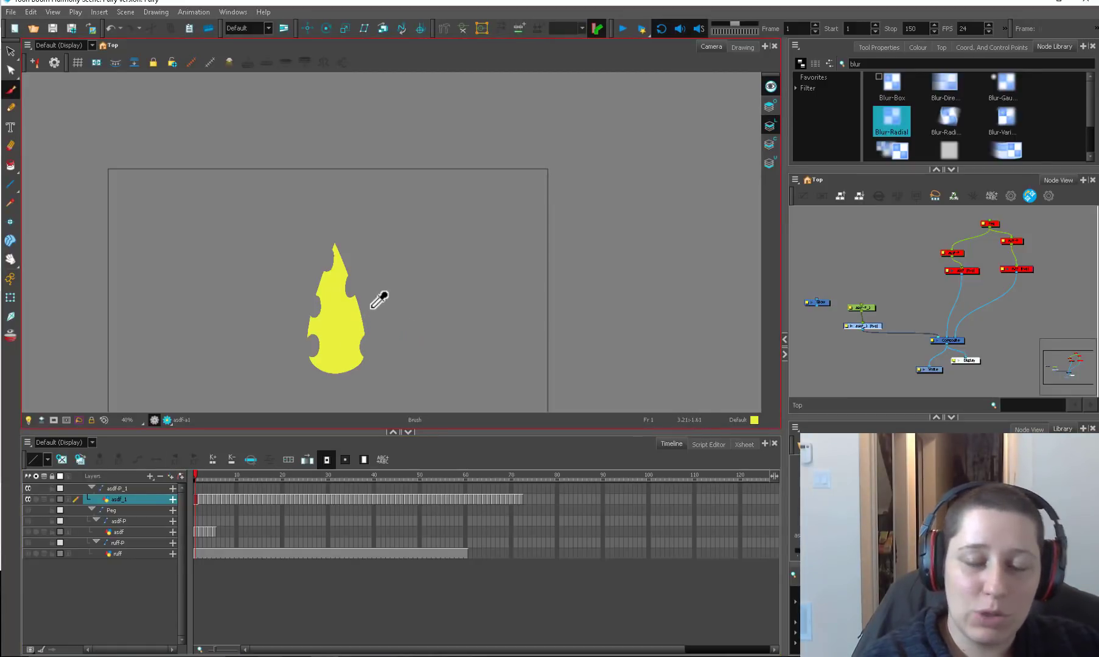
click(222, 477)
mouse_move(221, 474)
mouse_down()
mouse_move(390, 457)
mouse_move(200, 458)
mouse_move(173, 468)
mouse_up()
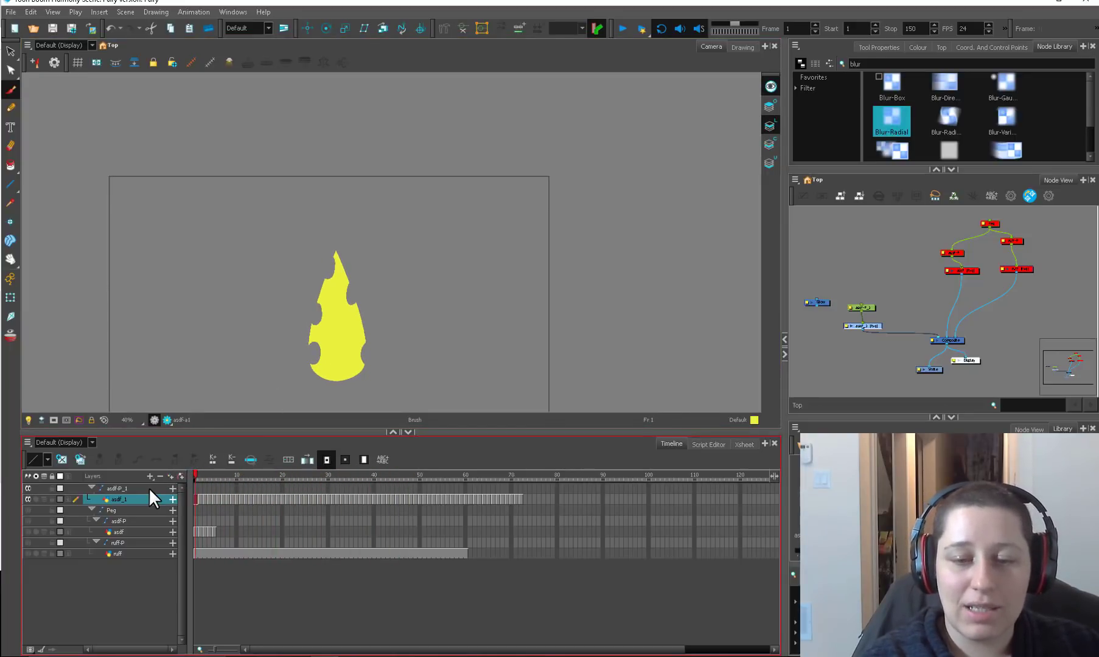
- Turn on onion skin from frame 2 and brush a yellow lick that climbs the flame's right edge frame by frame
key(period)
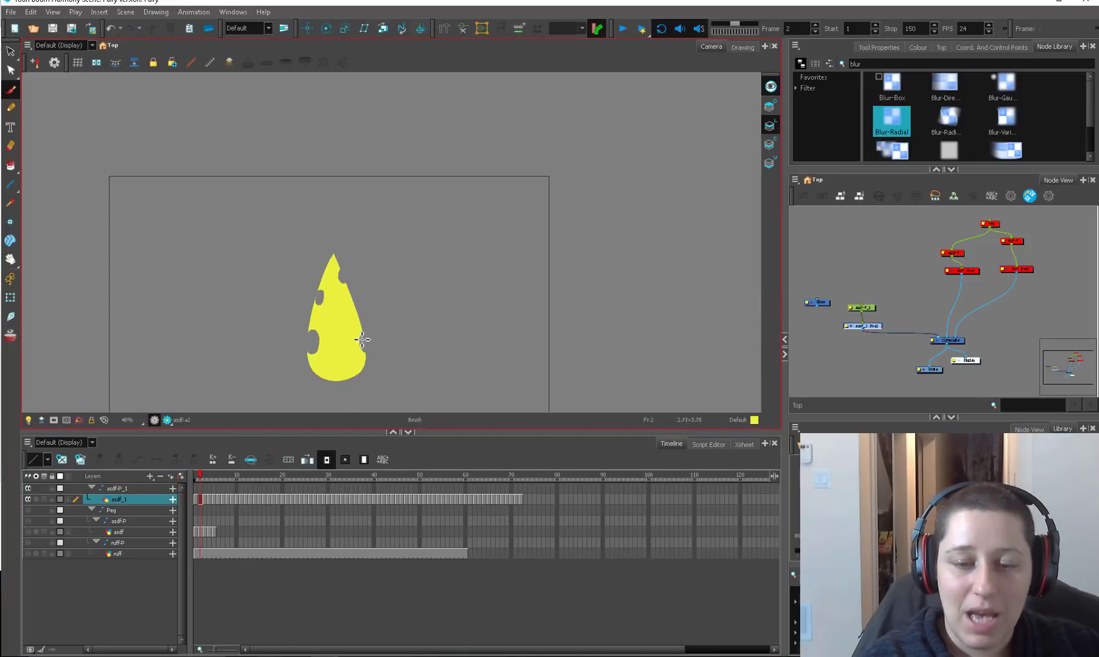
click(11, 336)
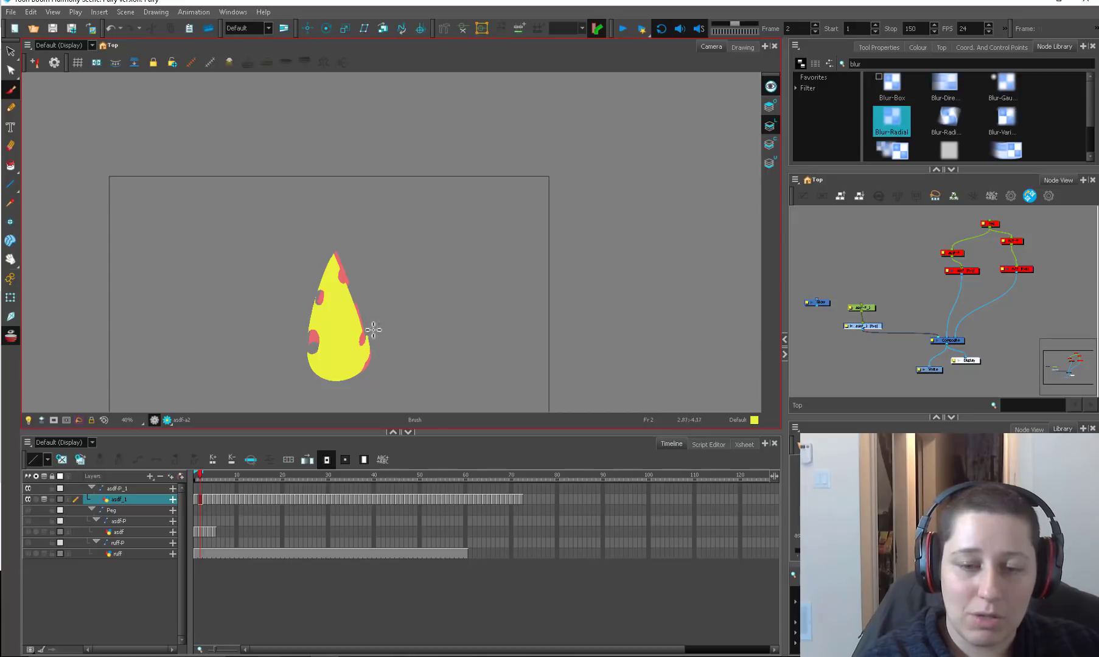
key(period)
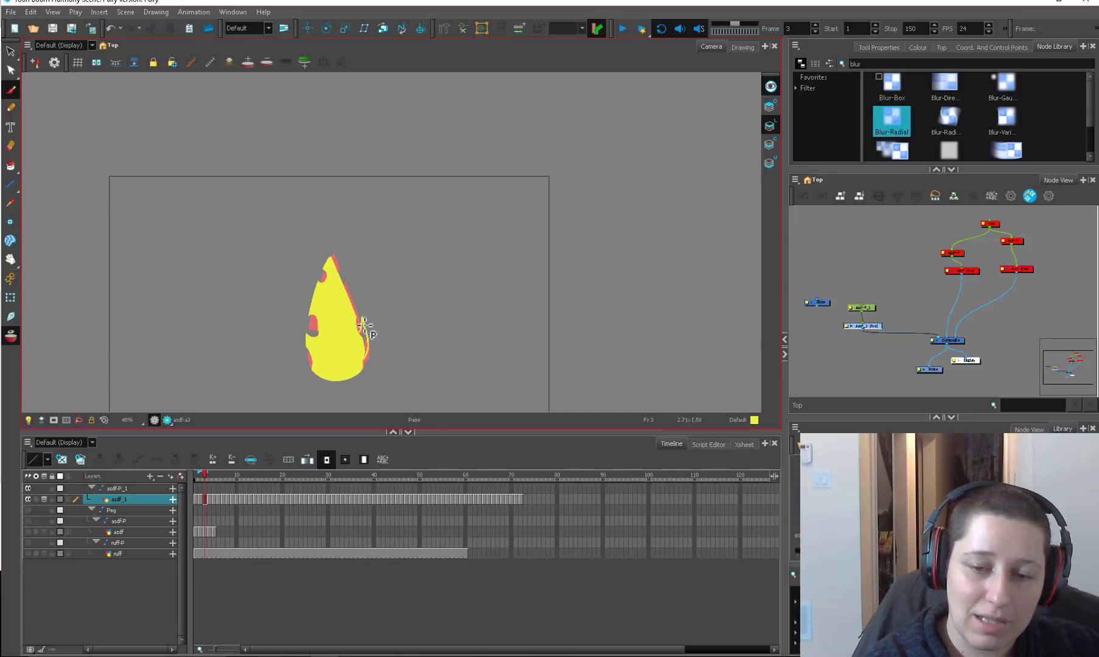
key(period)
key(period)
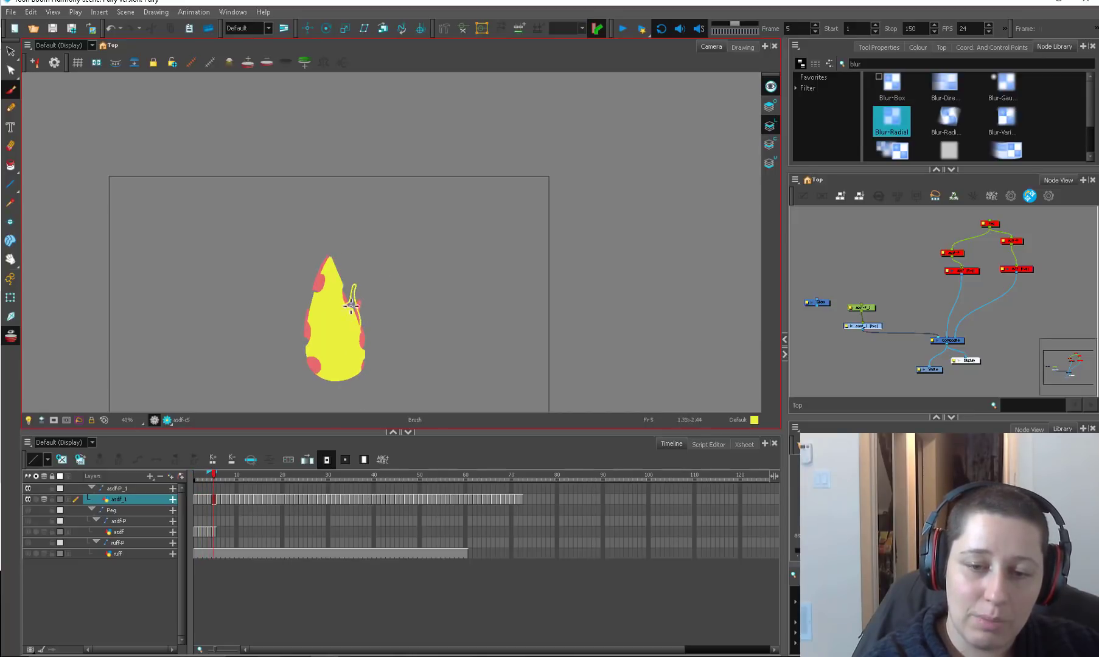
key(period)
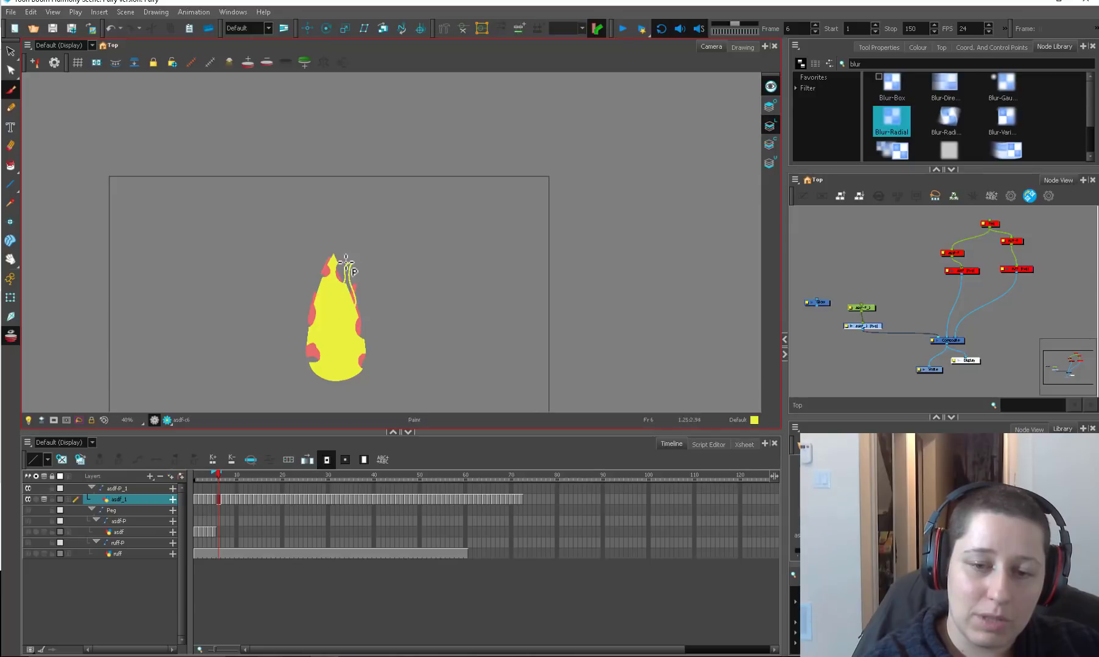
- Carry the right-hand lick past the flame's tip and paint it as a detached, shrinking wisp through frame 12
key(period)
key(period)
mouse_move(336, 256)
mouse_down()
mouse_move(333, 247)
mouse_move(345, 262)
mouse_up()
key(period)
key(alt+b)
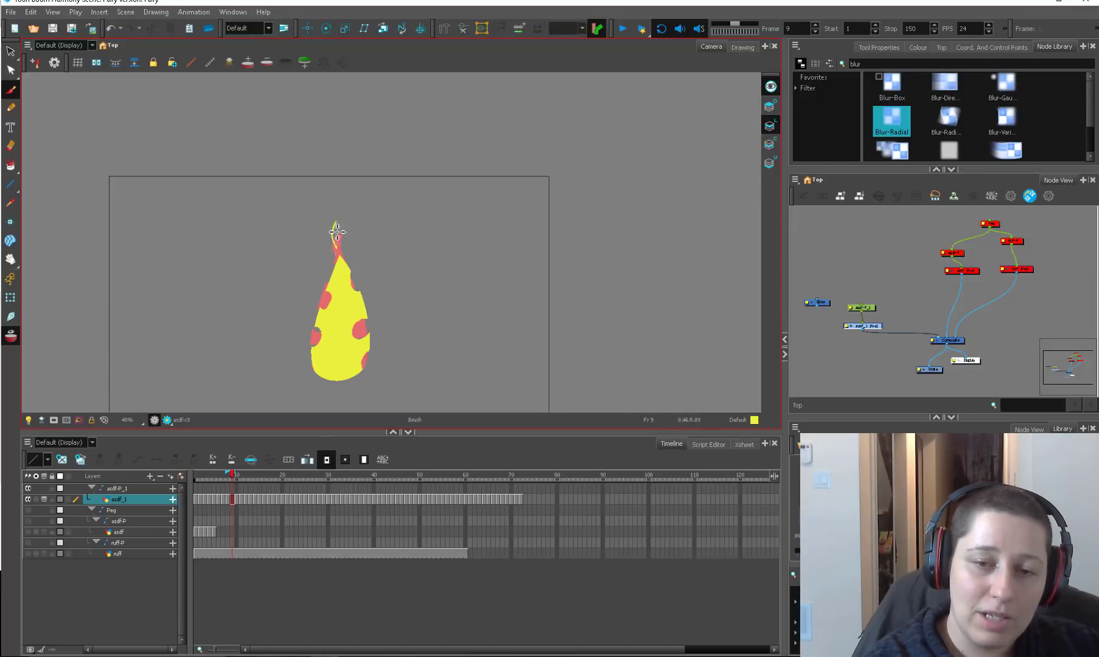
key(period)
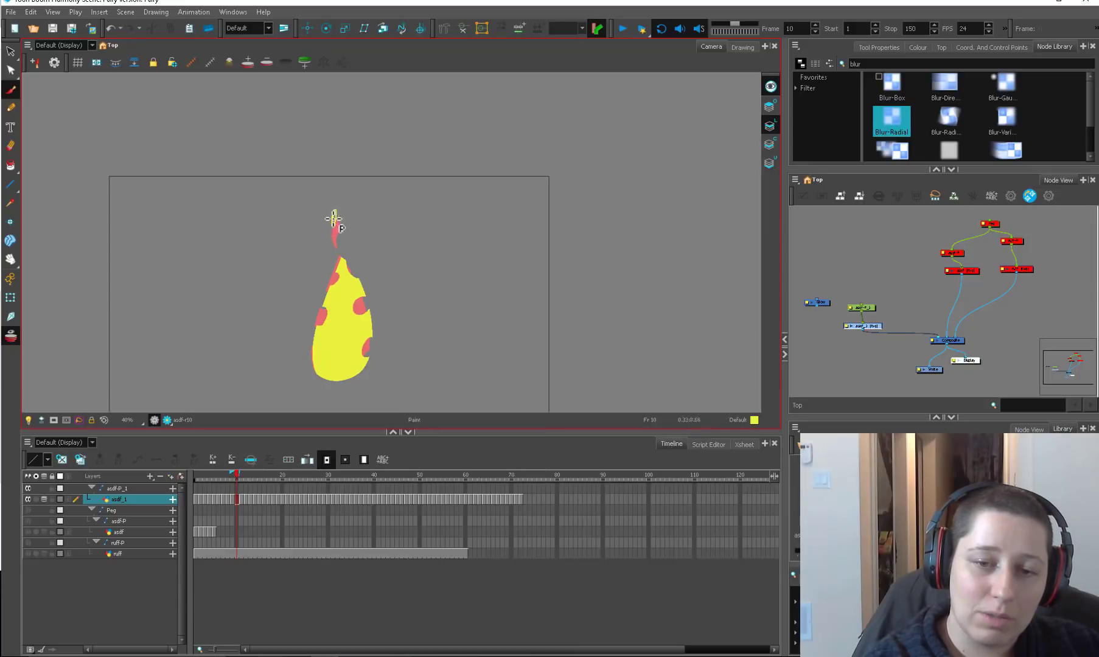
key(period)
key(period)
key(period)
key(comma)
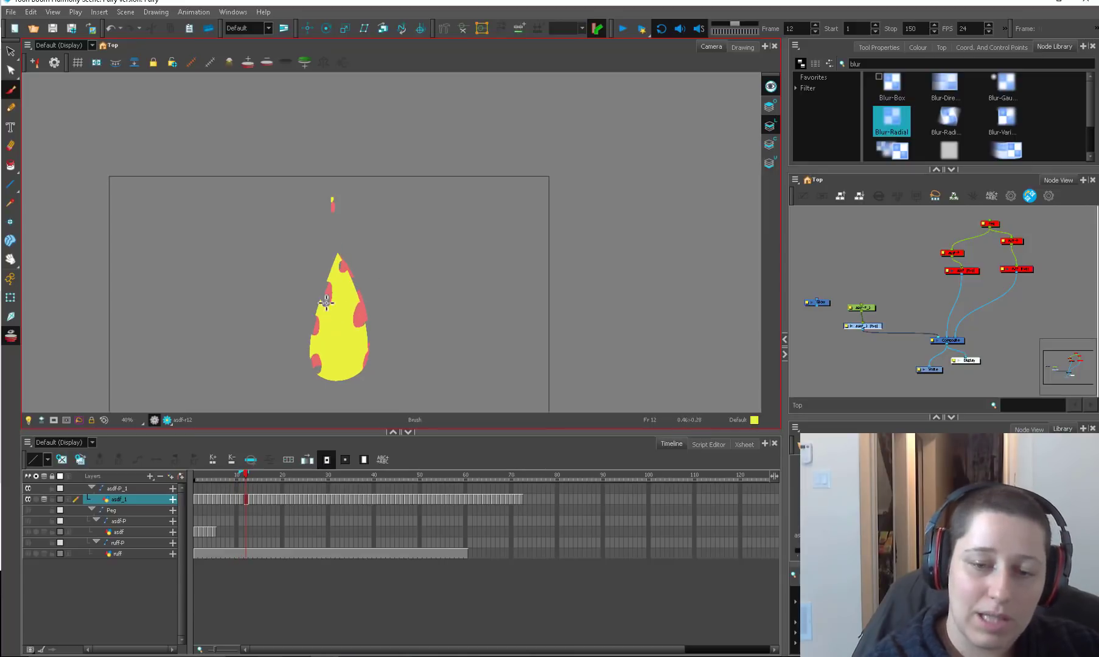
- Compare the neighbouring frames and brush the start of a second lick bulging from the flame's left edge on frame 12
key(period)
key(comma)
key(comma)
key(comma)
key(period)
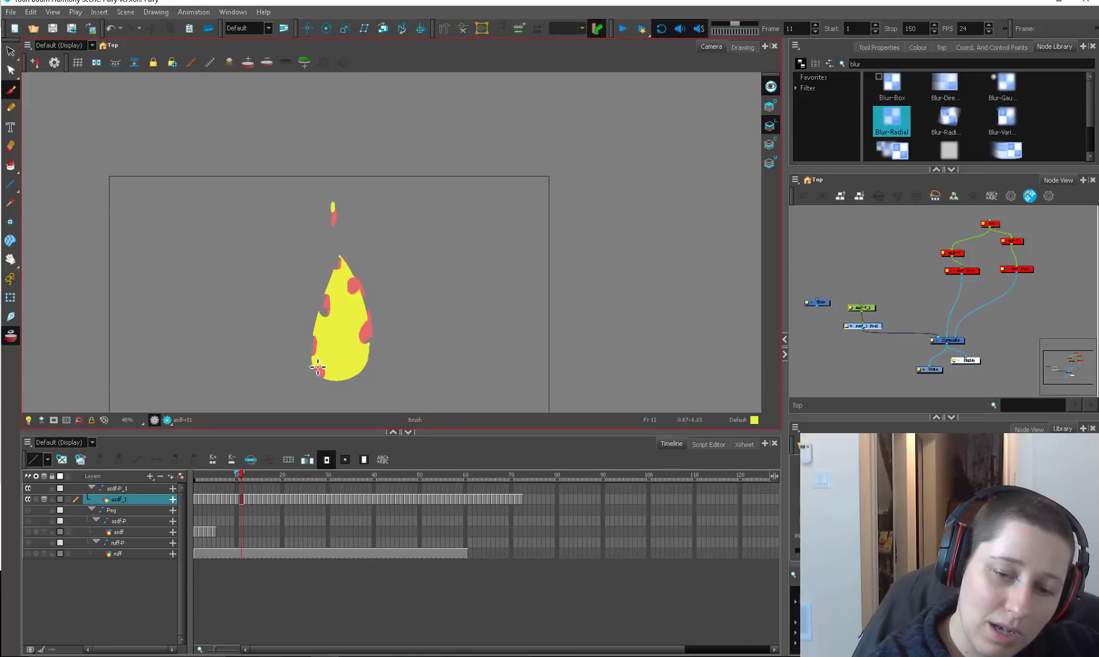
key(comma)
key(period)
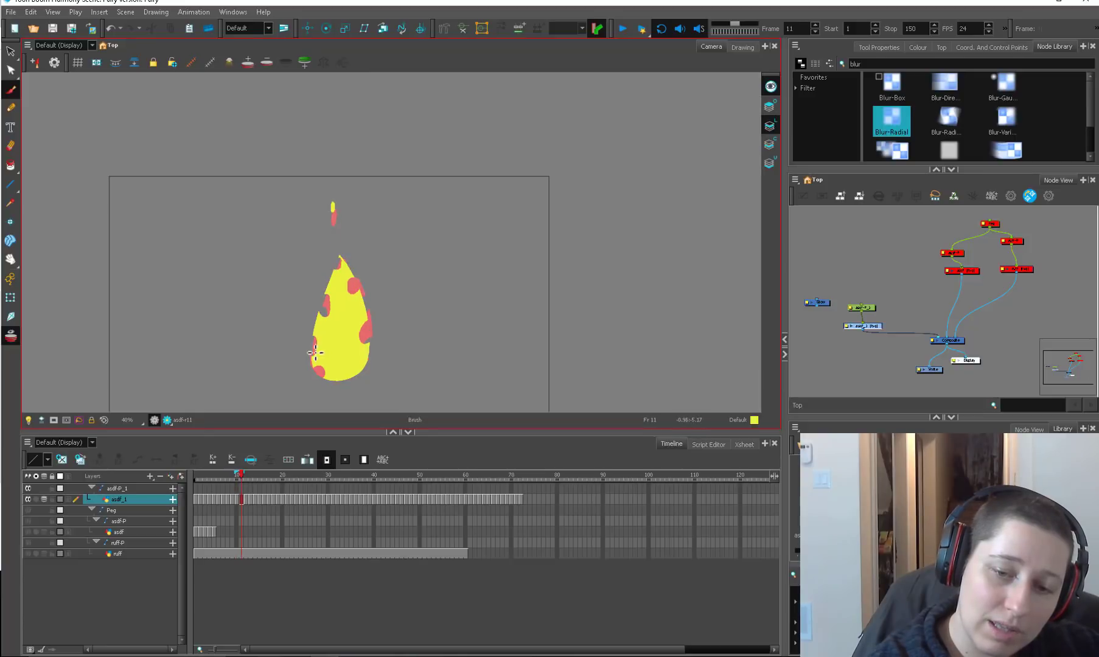
key(period)
drag(306, 354, 309, 325)
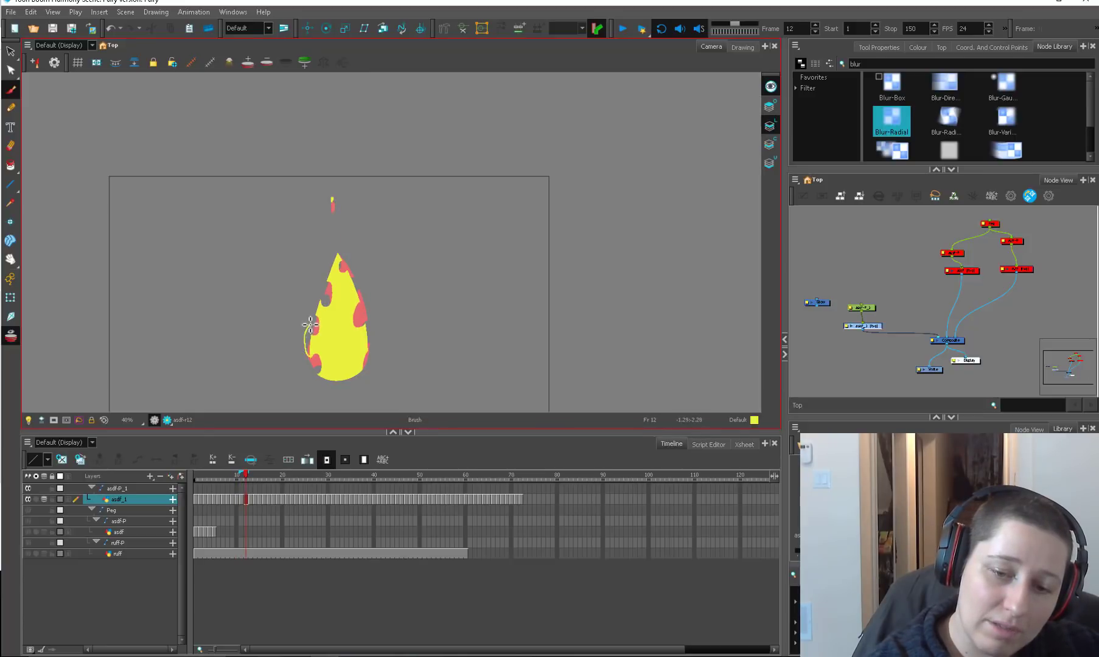
- Paint the left-edge lick progressively higher on frames 13 to 15, filling the shape and cleaning up its edge
key(period)
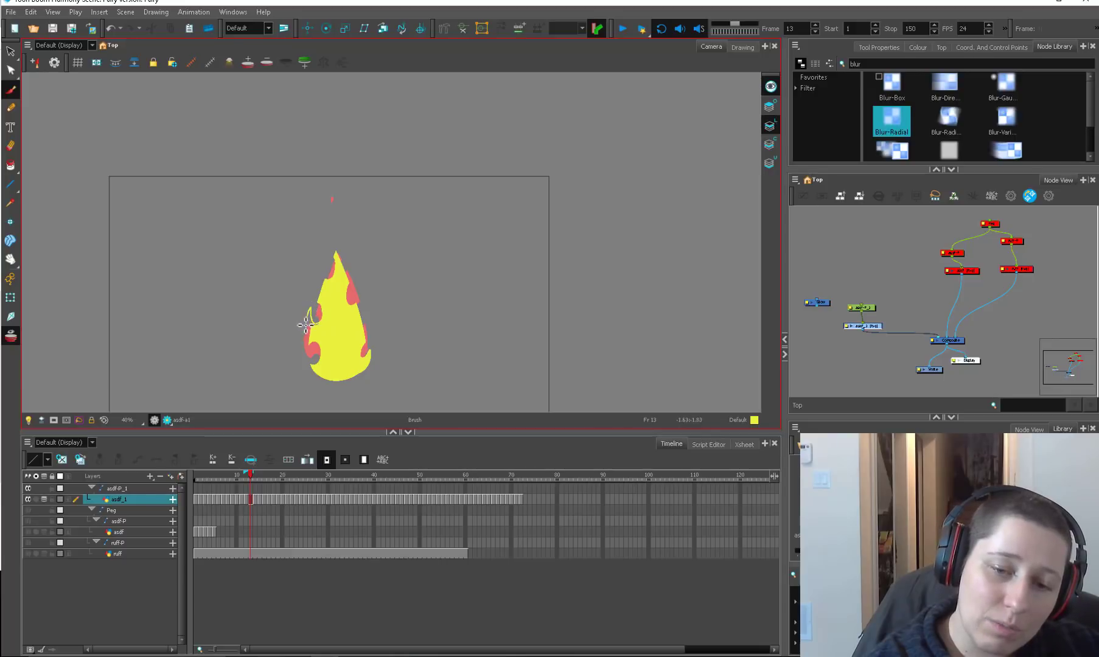
key(alt+i)
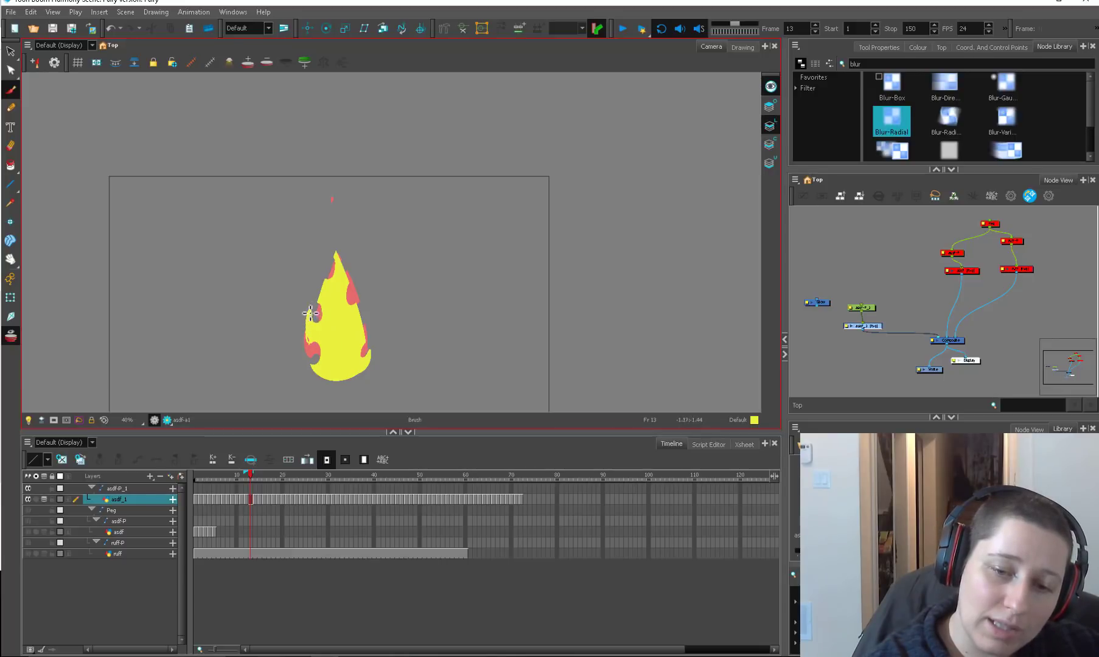
key(period)
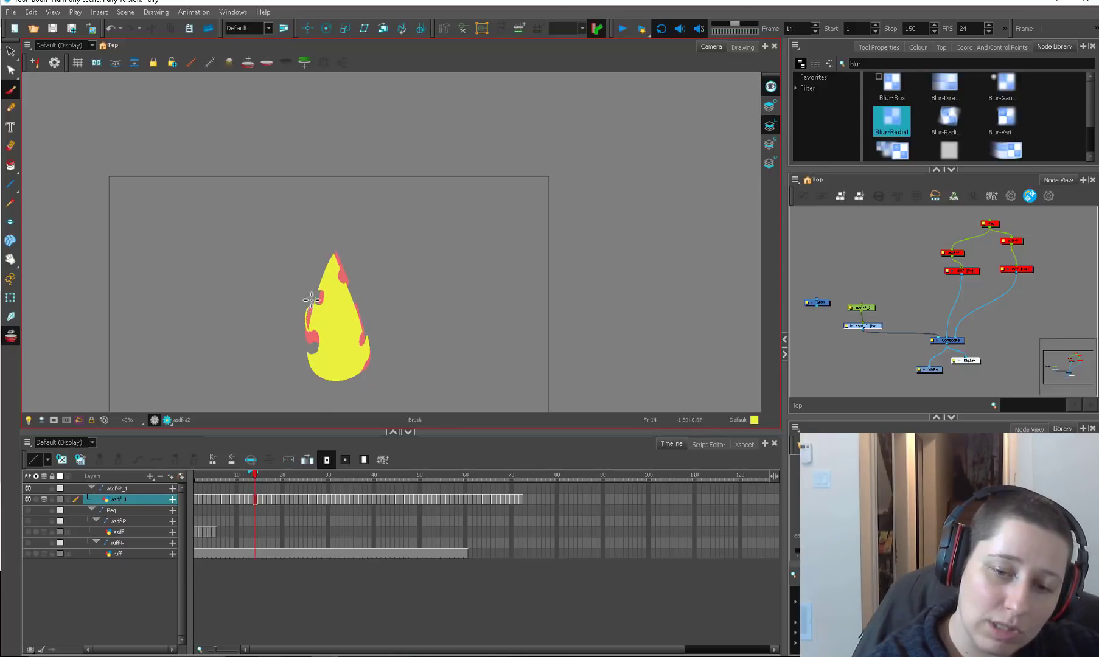
key(alt+e)
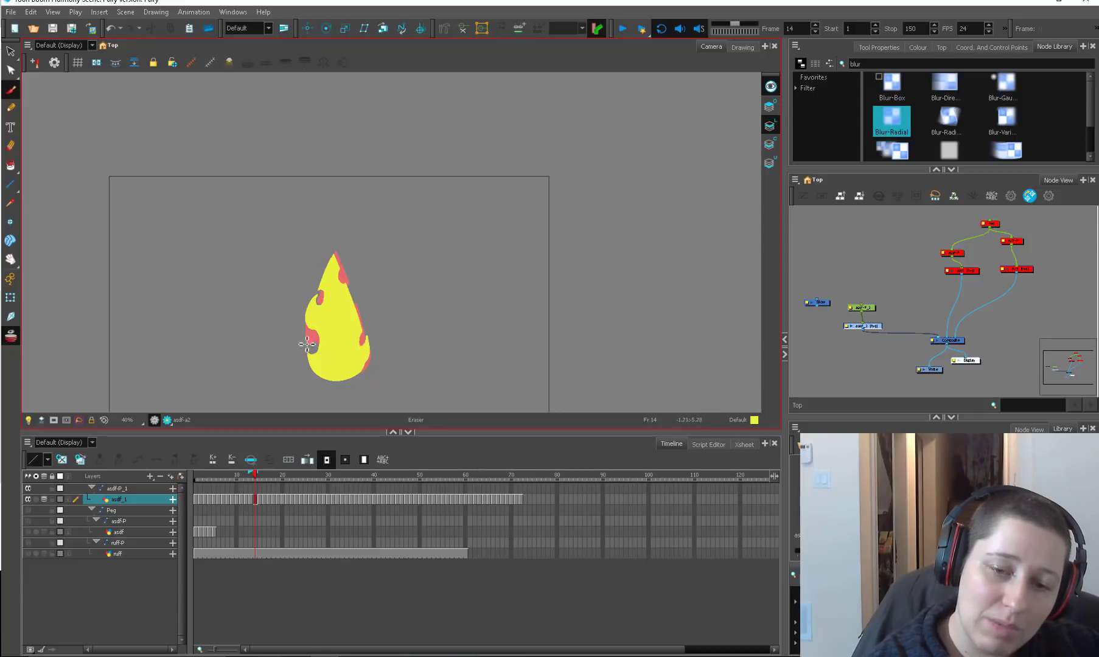
key(alt+b)
key(period)
drag(321, 315, 320, 278)
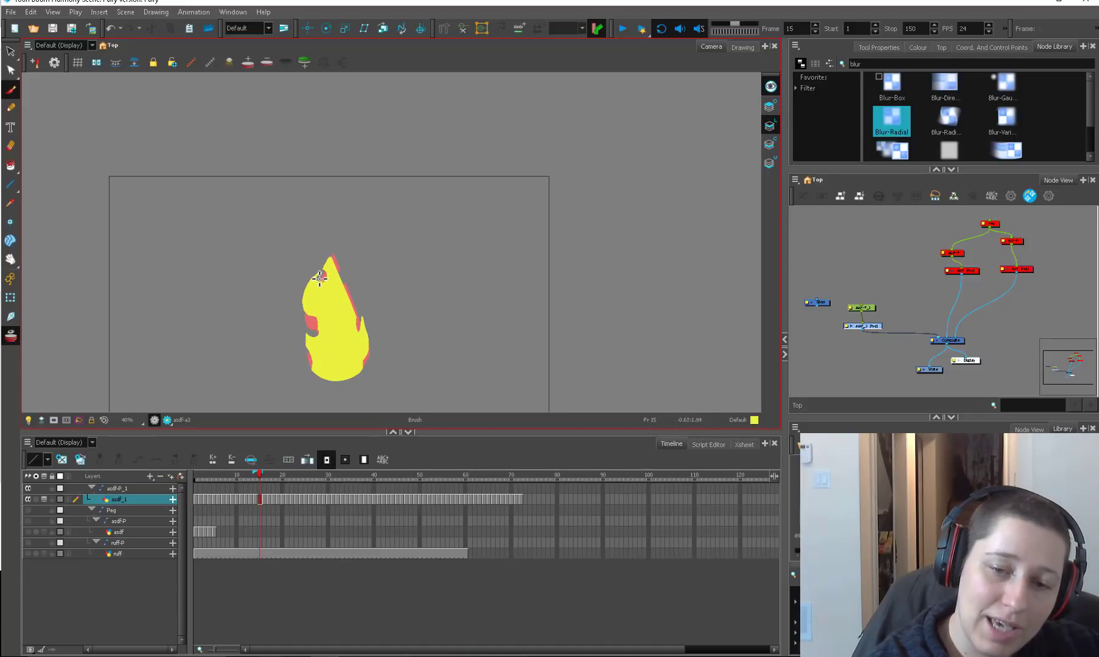
key(alt+b)
- On frames 16 and 17, extend the left lick over the flame's tip as a filled, curling point
key(comma)
key(period)
key(period)
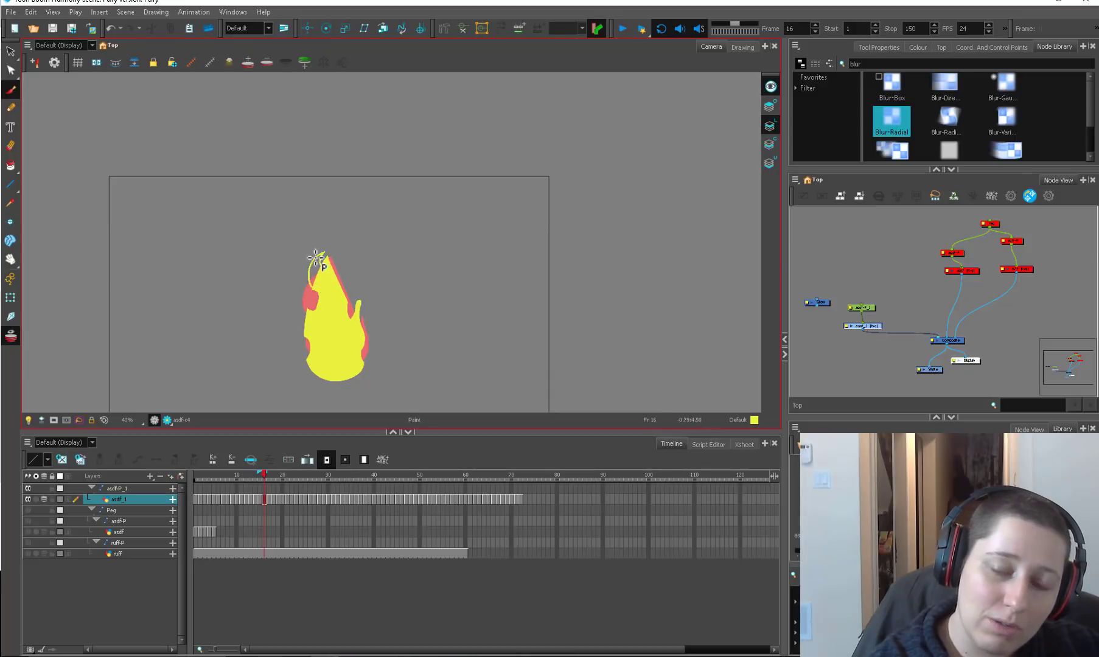
key(period)
drag(324, 249, 329, 257)
key(alt+i)
click(324, 263)
key(alt+b)
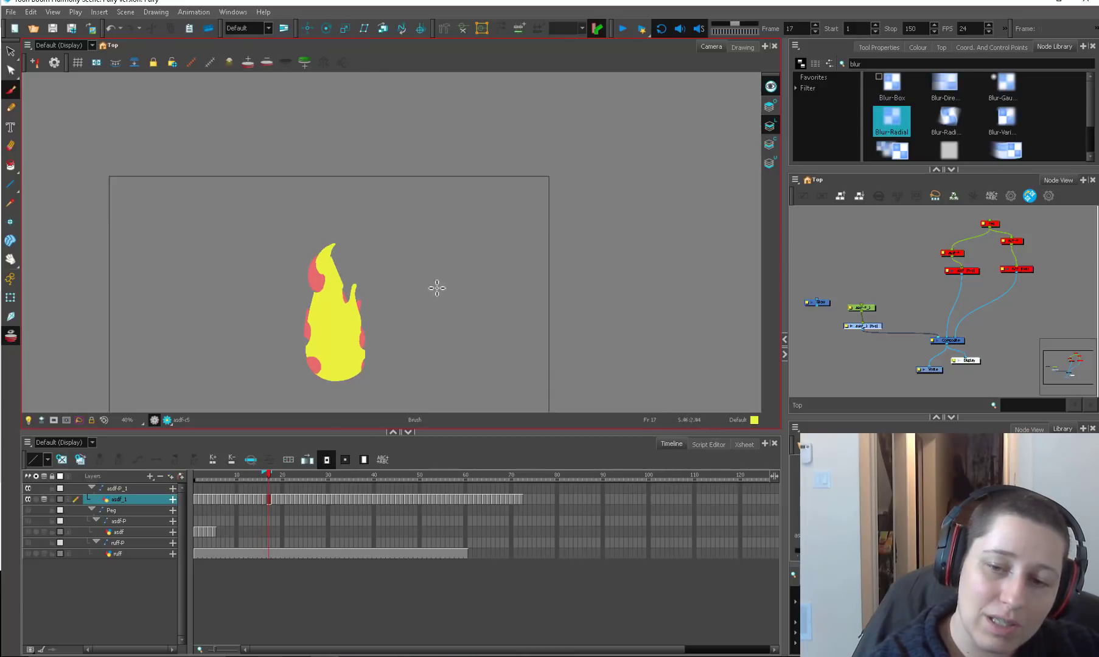
- Sketch outline examples of differently shaped flames beside the animated flame on frame 17, and remove them
mouse_move(458, 332)
mouse_down()
mouse_move(478, 246)
mouse_move(494, 261)
mouse_move(459, 324)
mouse_up()
mouse_move(540, 321)
mouse_down()
mouse_move(549, 274)
mouse_move(559, 275)
mouse_move(553, 320)
mouse_move(576, 282)
mouse_move(557, 321)
mouse_up()
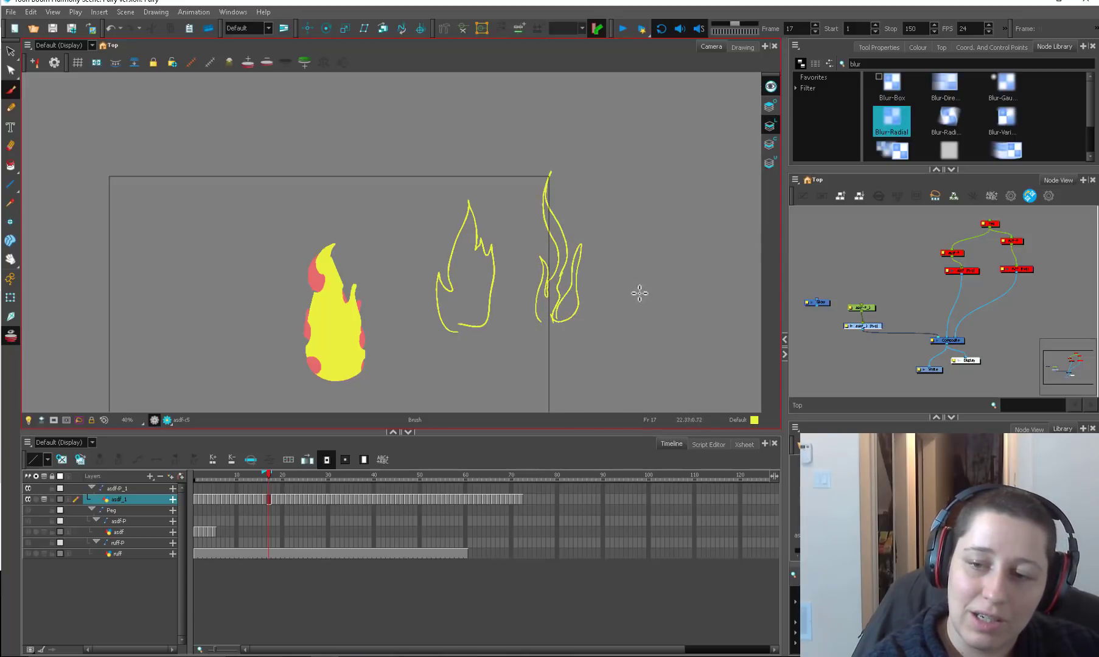
mouse_move(636, 310)
mouse_down()
mouse_move(613, 255)
mouse_move(639, 238)
mouse_move(644, 214)
mouse_move(636, 309)
mouse_move(660, 273)
mouse_up()
mouse_move(688, 203)
mouse_down()
mouse_move(731, 255)
mouse_move(693, 207)
mouse_up()
key(Delete)
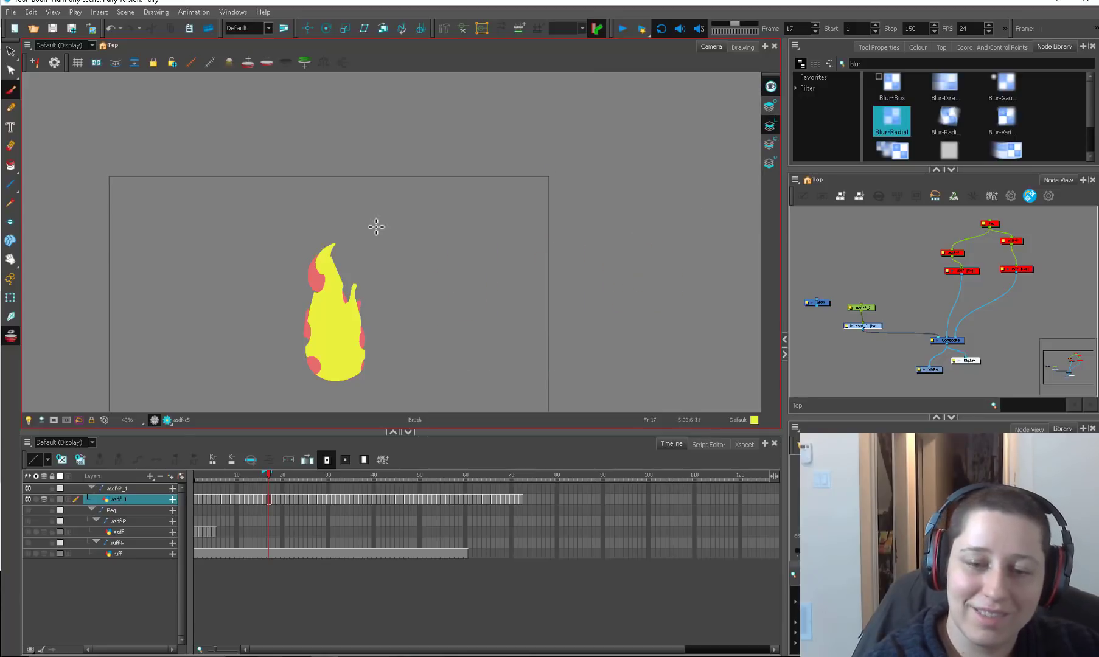
- From frame 18, stretch the curled tip upward and paint it as a wisp breaking away above the flame
key(.)
mouse_move(336, 233)
mouse_down()
mouse_move(328, 247)
mouse_move(331, 227)
mouse_up()
key(.)
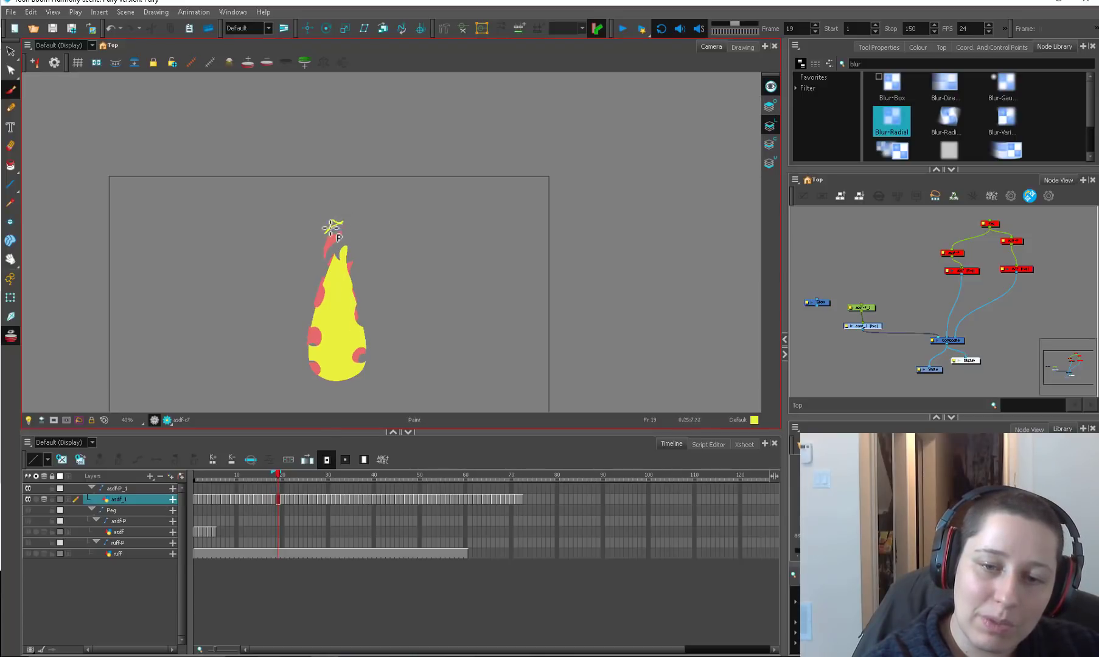
key(.)
key(.)
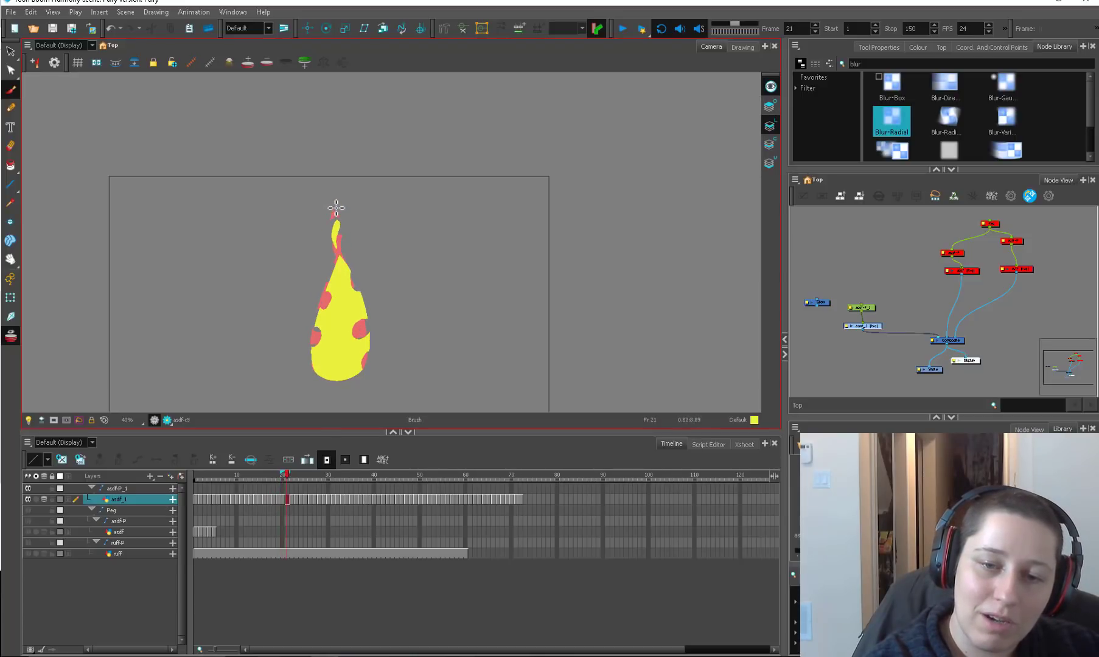
key(.)
key(.)
key(.)
- Brush and fill another lick low on the flame's left edge, raising it on each frame from 25 to 28
key(.)
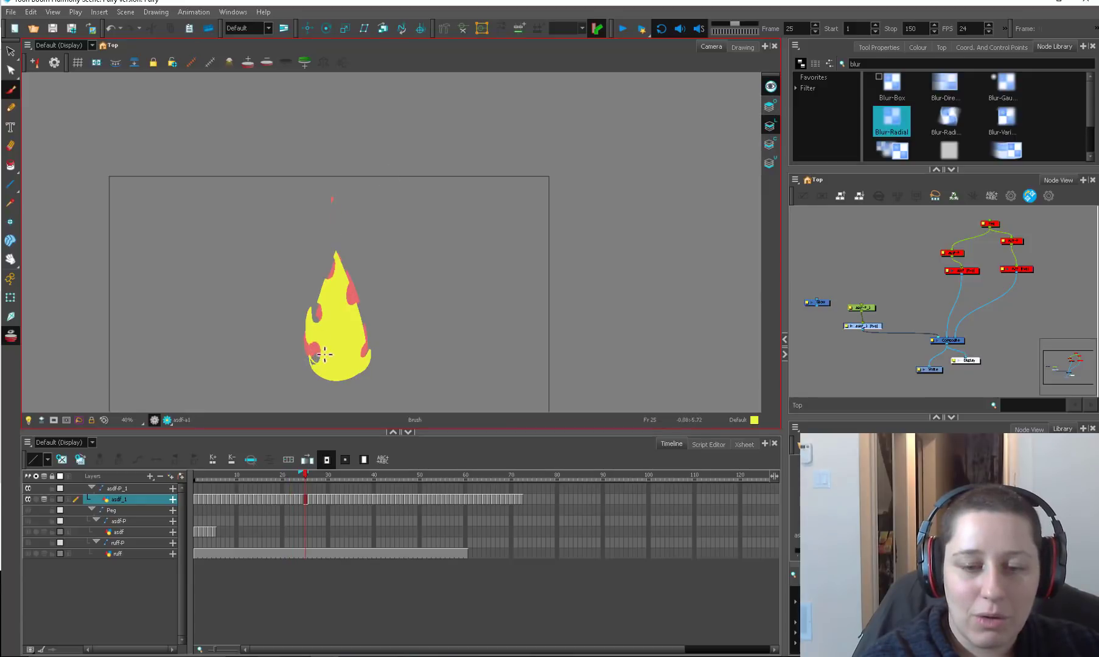
key(.)
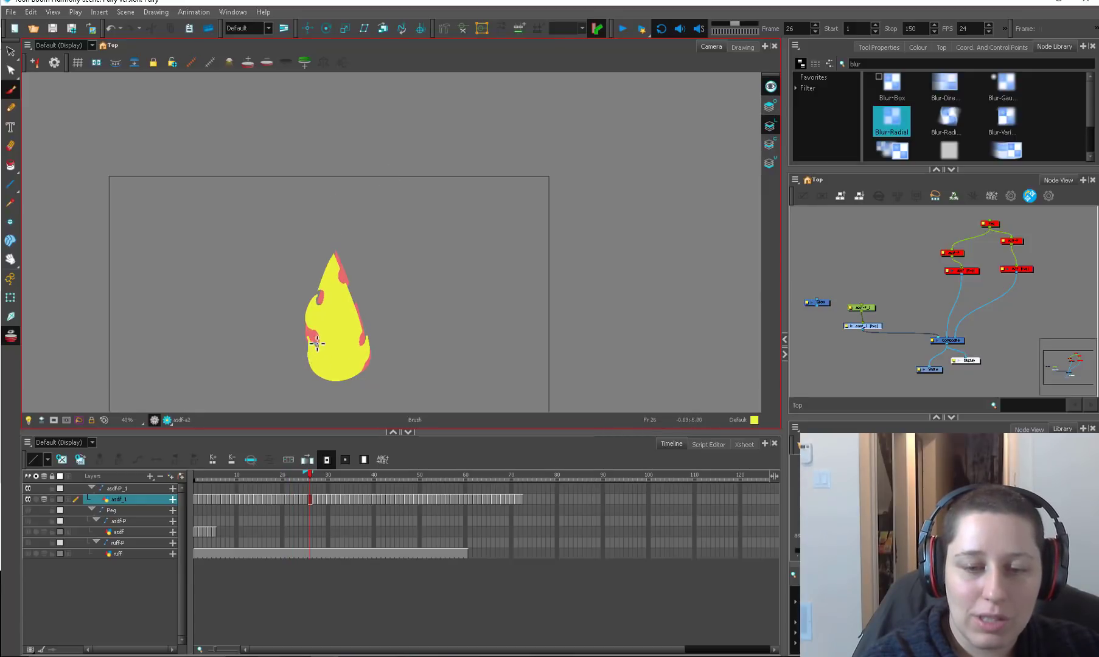
key(.)
key(.)
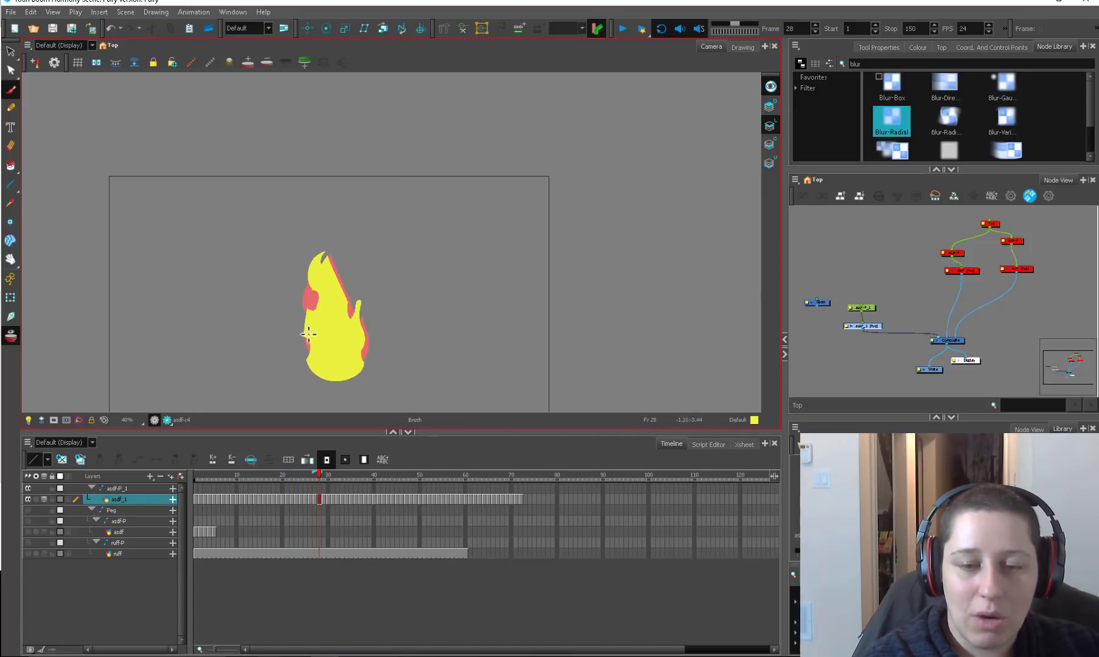
key(alt+i)
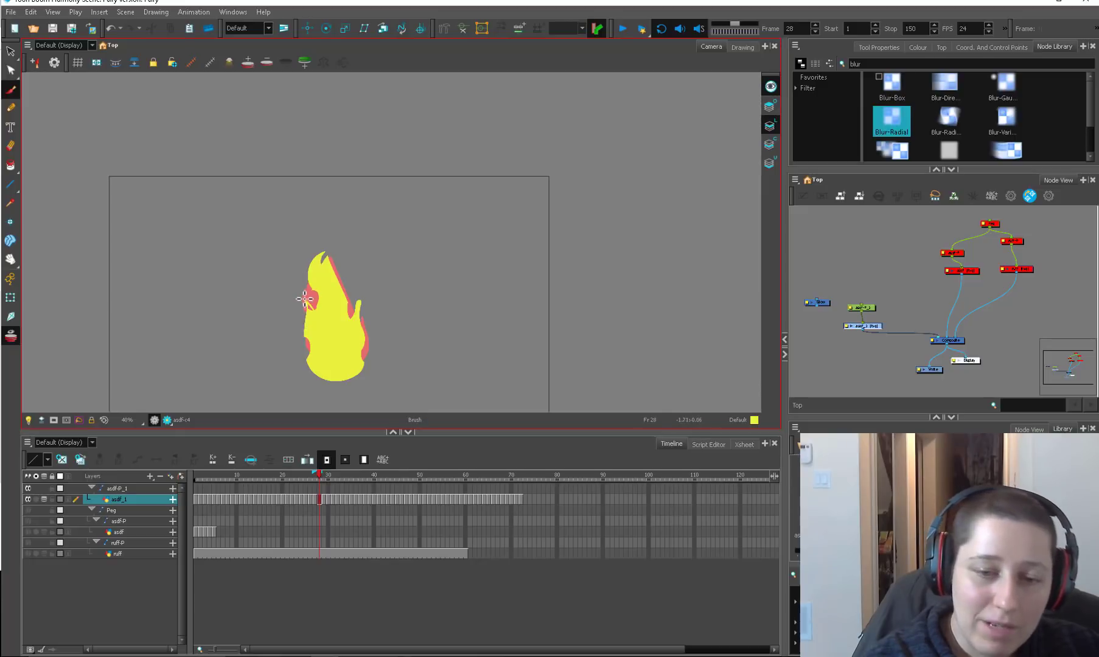
key(.)
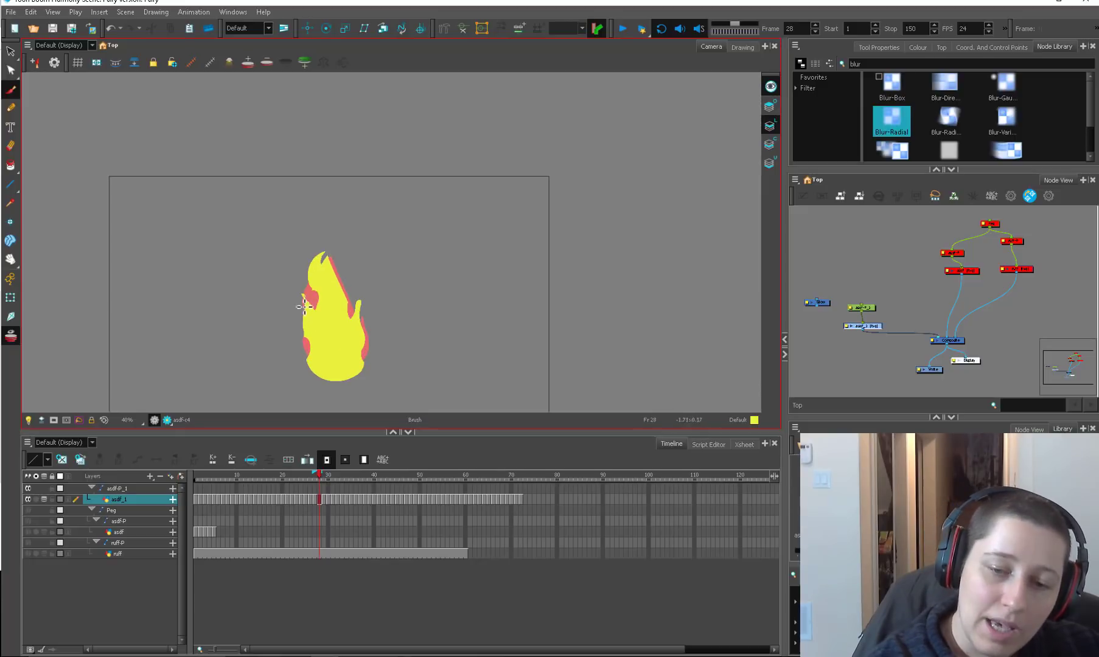
- Draw the left lick as a taller pointed tongue on frames 29 and 30, flipping between frames to check the motion
key(period)
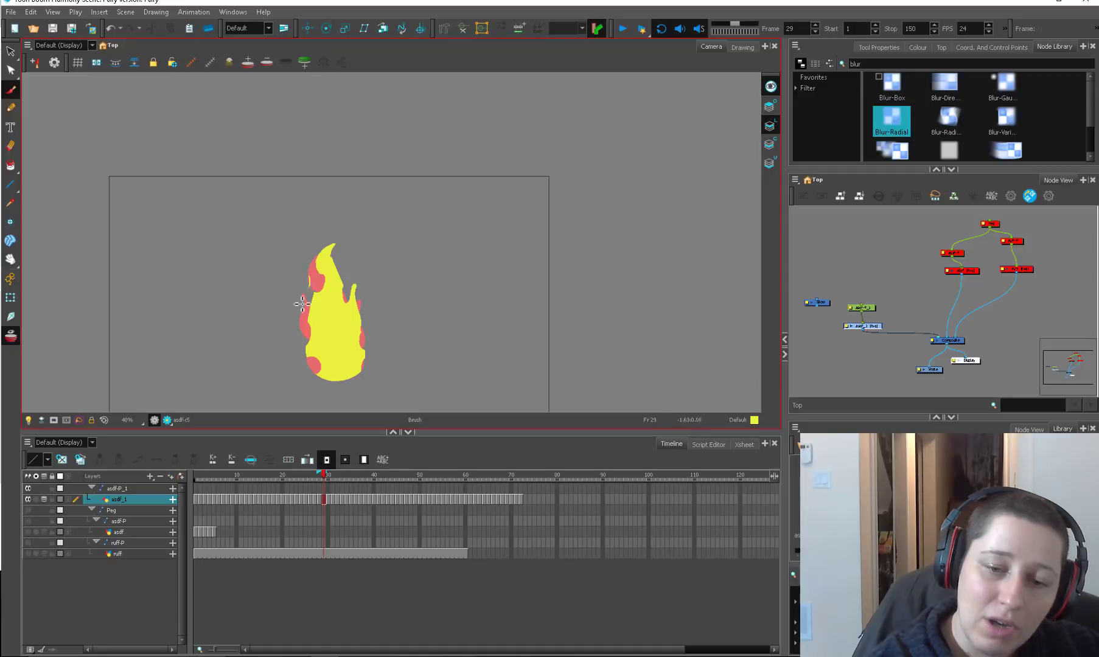
key(period)
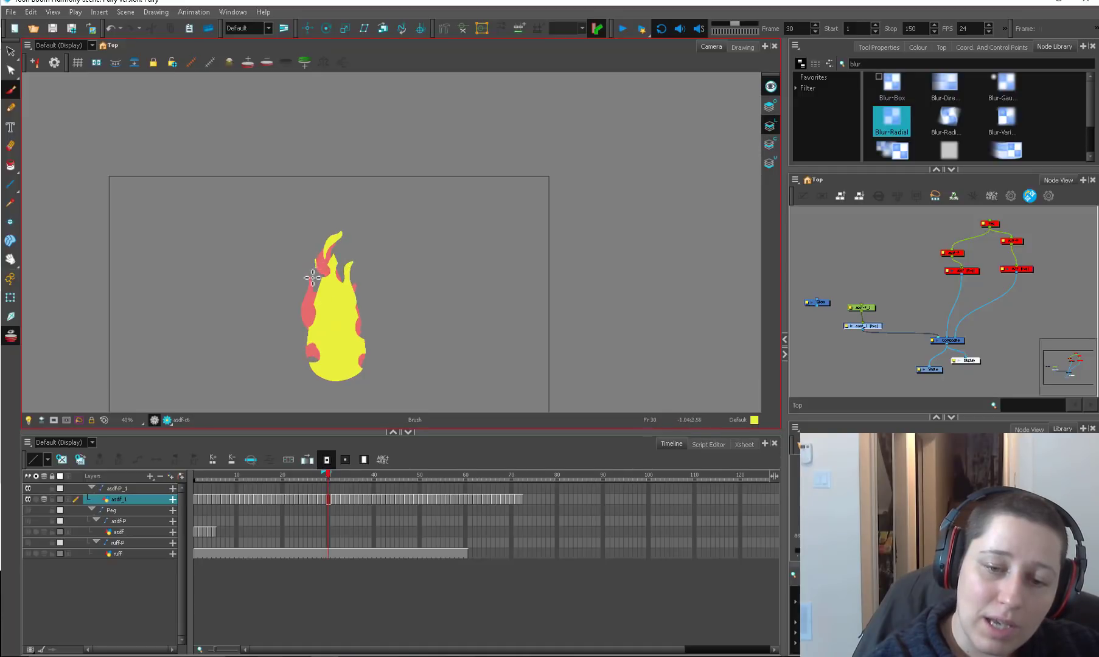
drag(316, 260, 321, 280)
key(period)
key(comma)
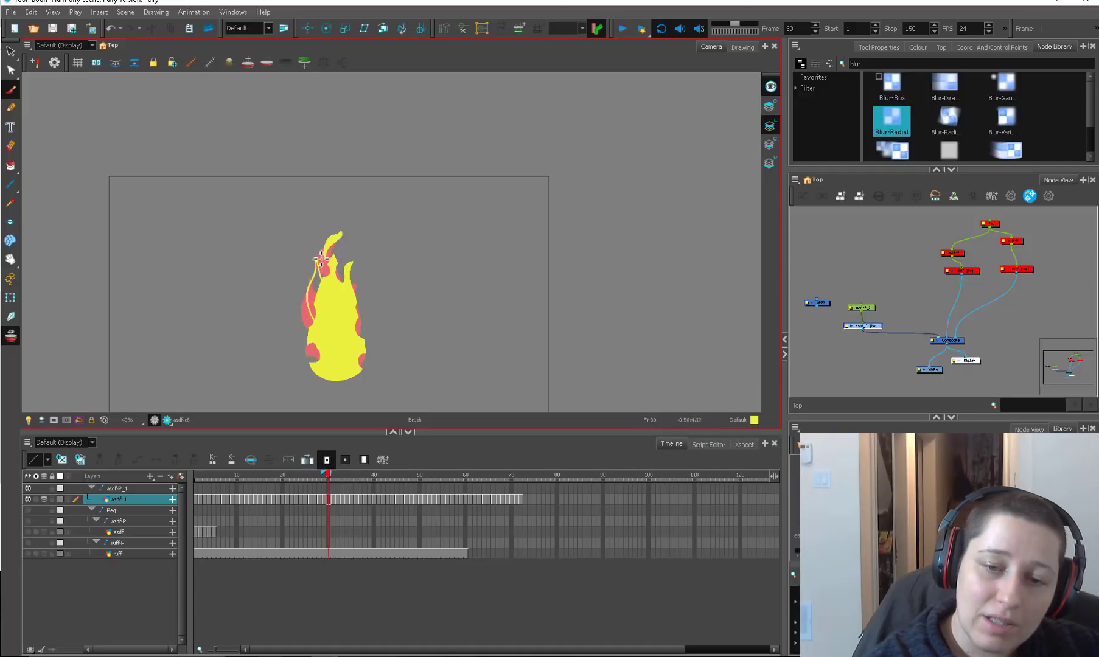
key(period)
key(comma)
- Continue the rising left lick from frame 31, tapering it away around the flame's tip through frame 36
key(period)
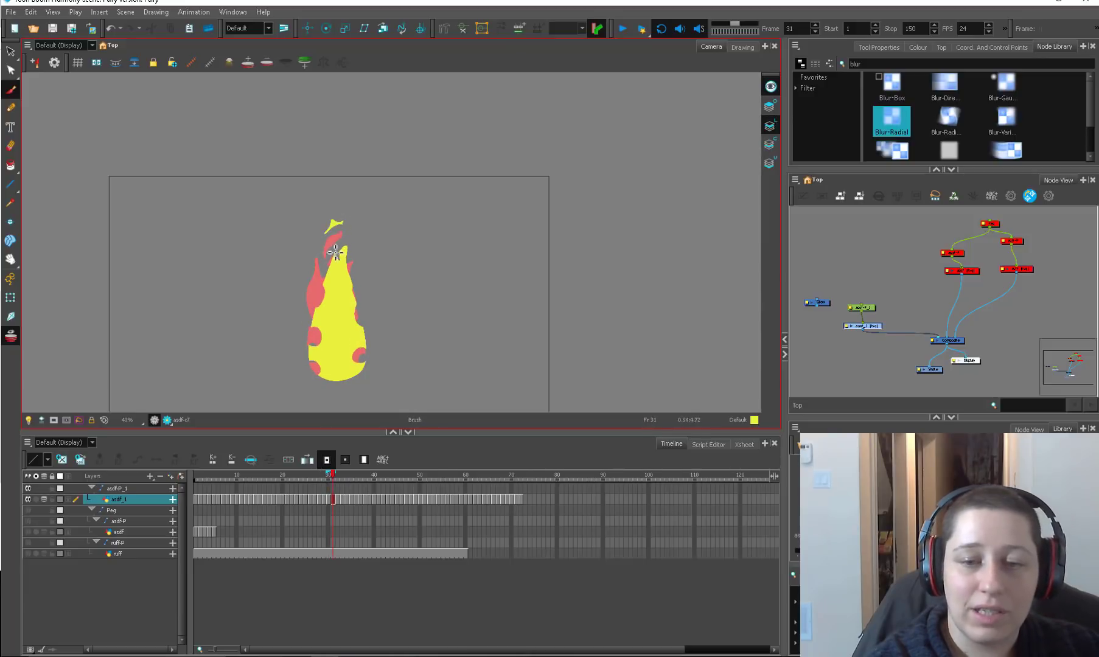
key(period)
key(period)
key(period)
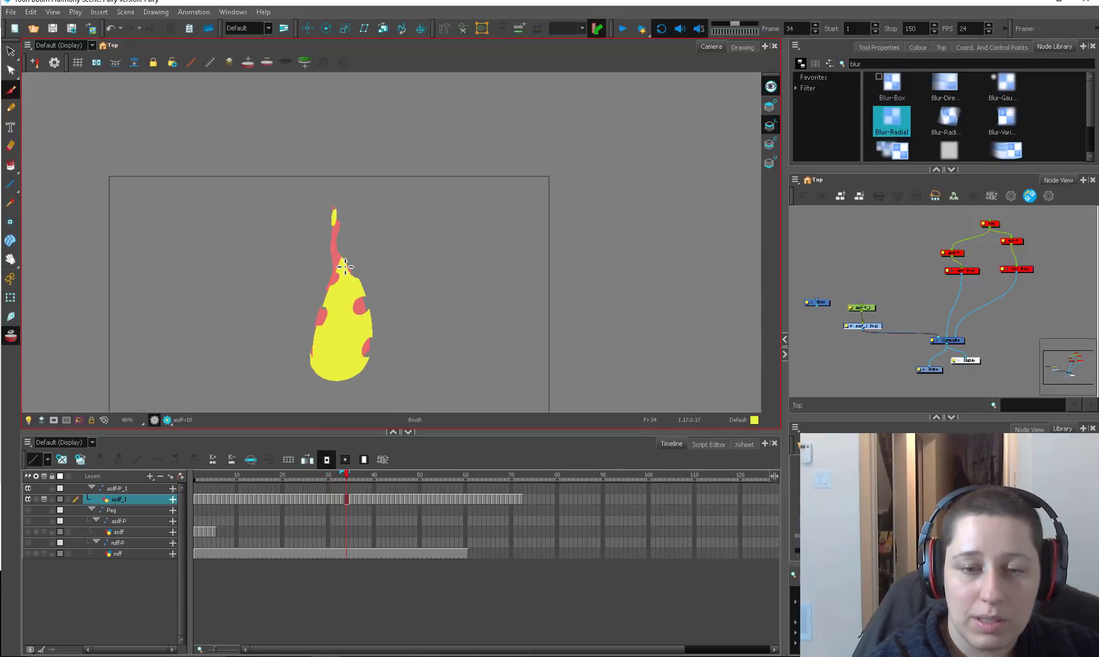
key(period)
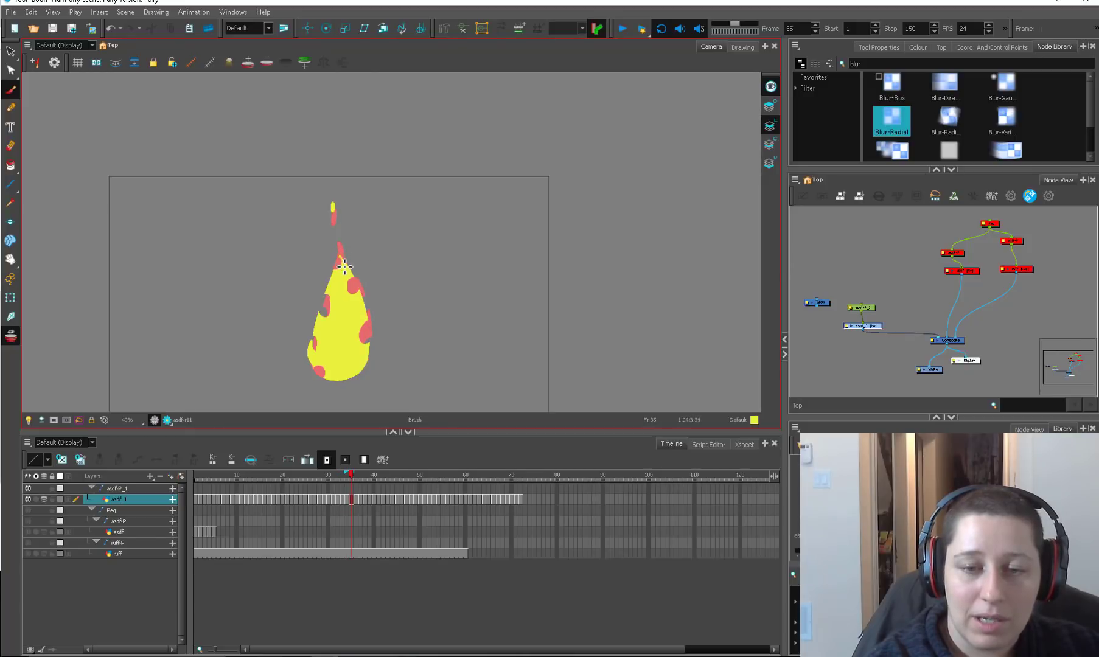
key(period)
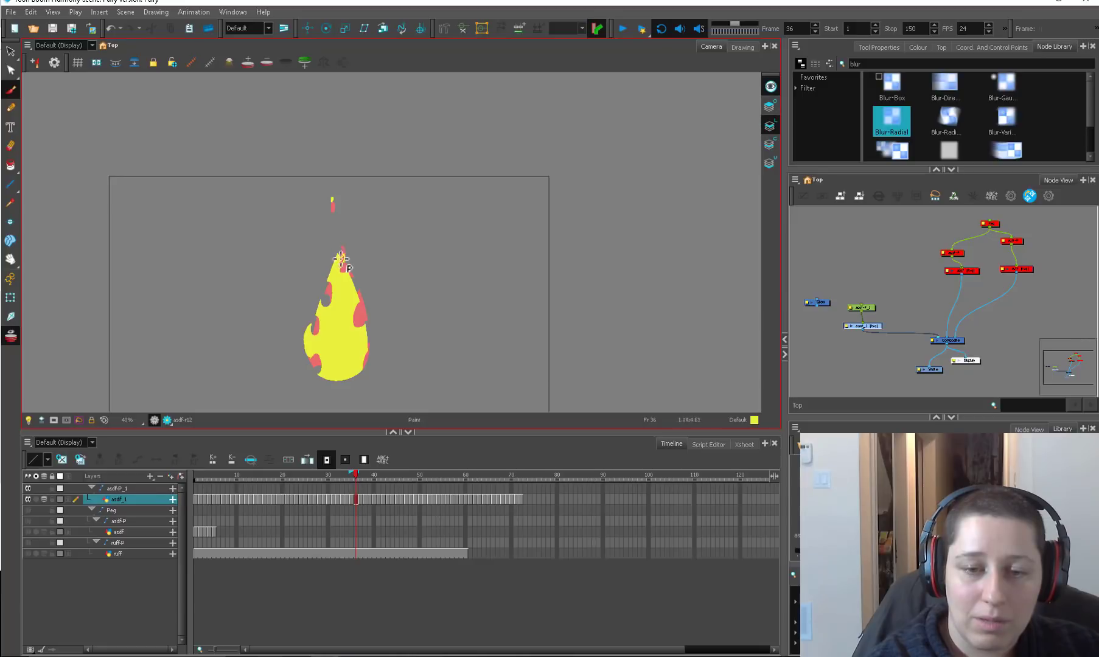
- Step back through the frames, return to an early frame, and play the animation to review the flame's licks
key(comma)
key(comma)
key(comma)
click(218, 476)
key(period)
key(period)
key(period)
key(period)
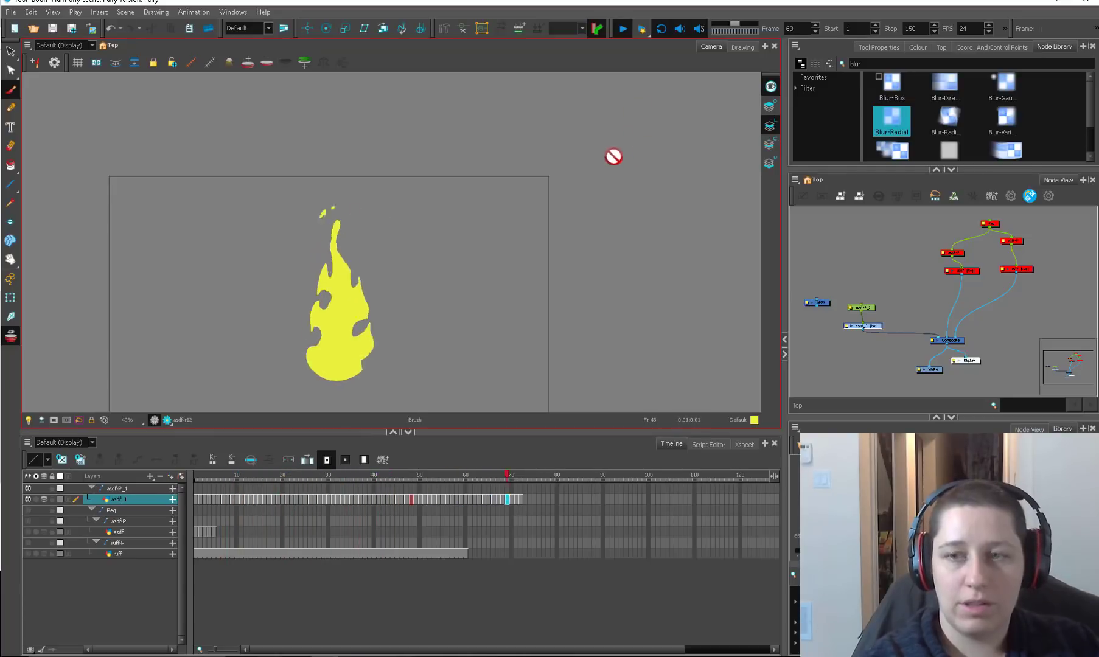
- Shorten the scene to 73 frames, and remove the repeated flame drawings after frame 12 from the asdf_1 layer
click(623, 28)
click(213, 475)
drag(672, 650, 761, 650)
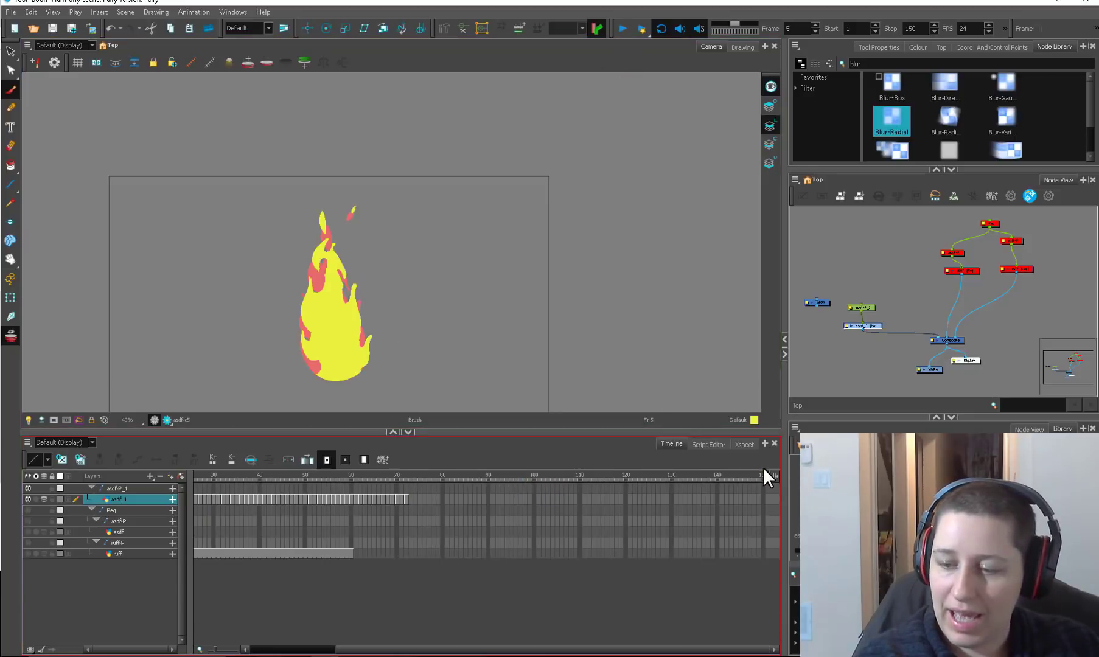
drag(763, 469, 414, 490)
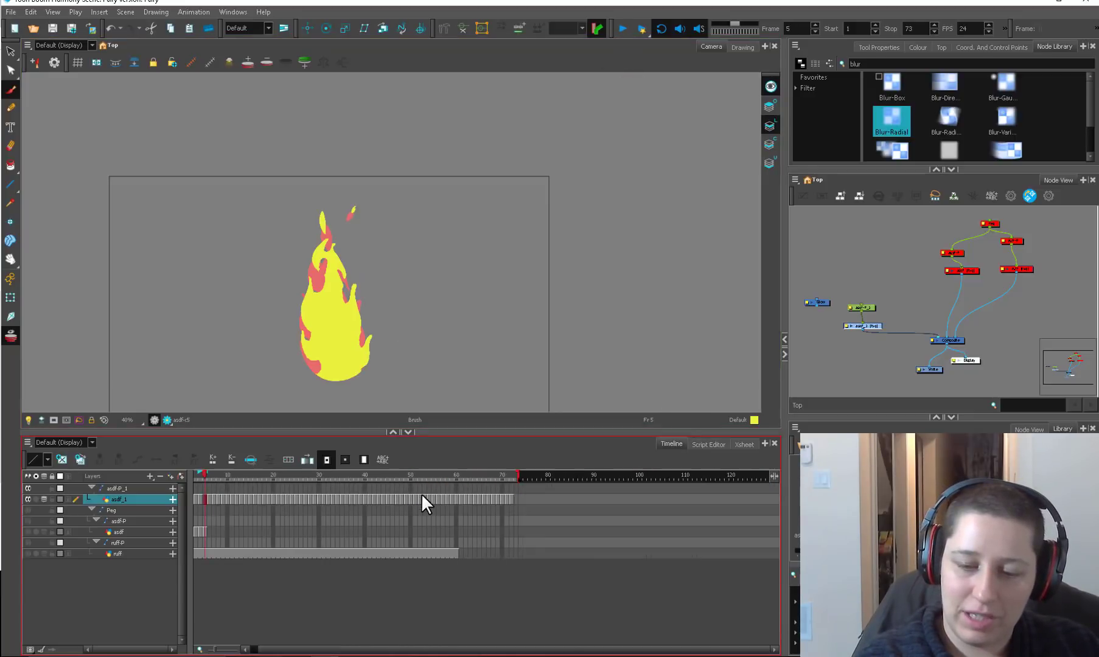
drag(530, 650, 412, 649)
click(249, 478)
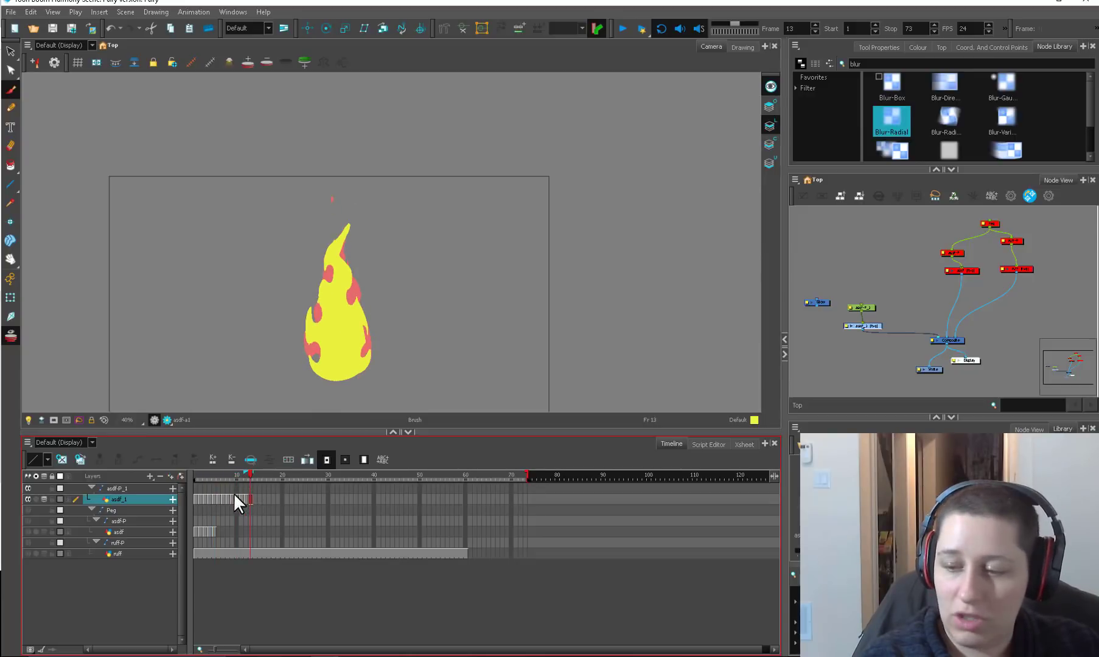
drag(223, 478, 193, 494)
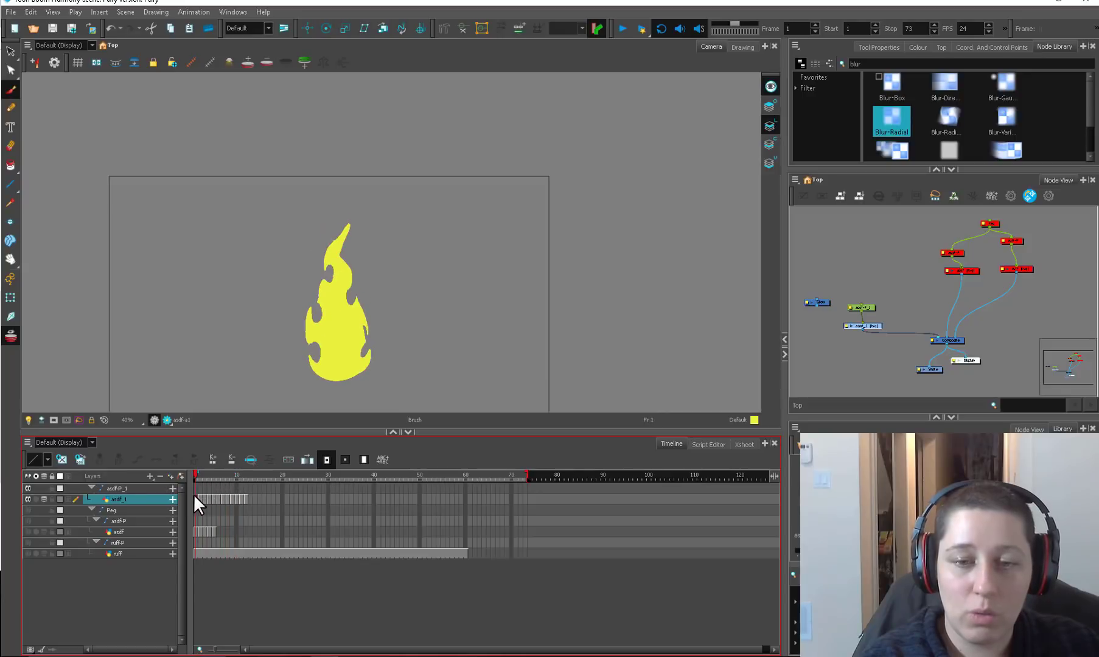
- Shorten the scene to 12 frames and play back the single flame cycle
click(866, 322)
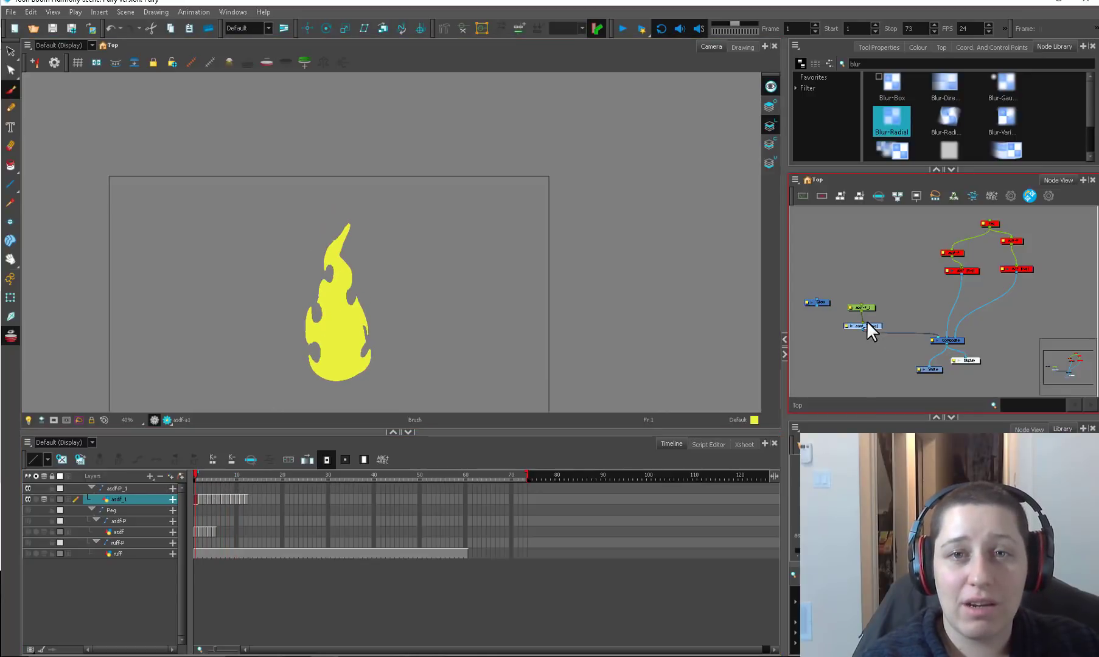
mouse_move(527, 476)
mouse_down()
mouse_move(267, 512)
mouse_move(250, 509)
mouse_move(245, 473)
mouse_move(177, 526)
mouse_up()
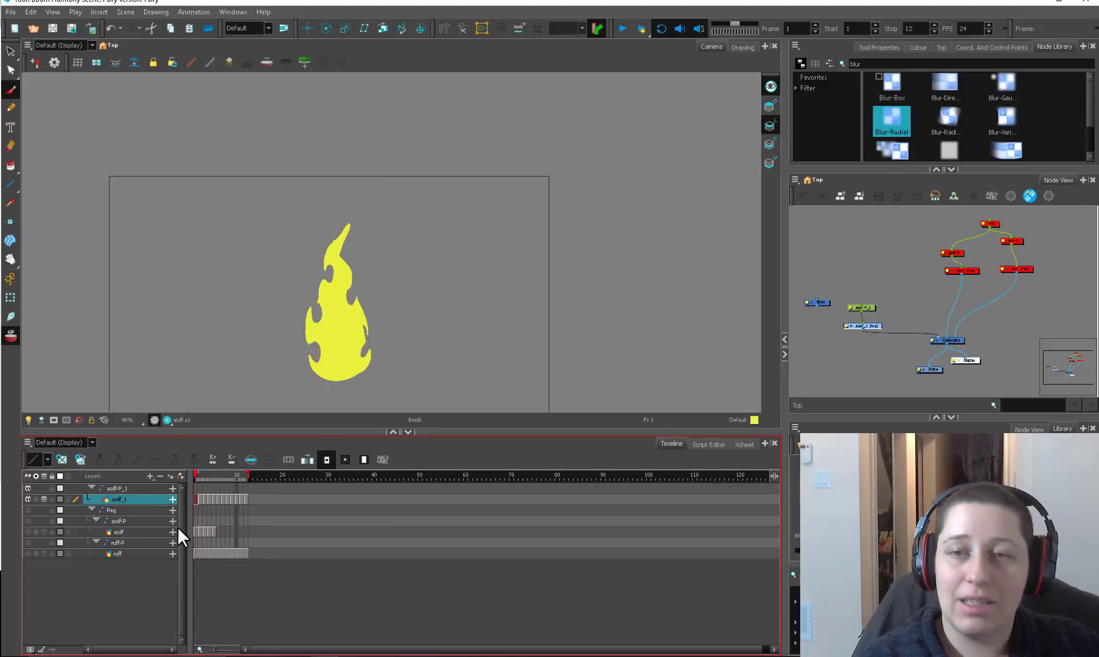
click(623, 28)
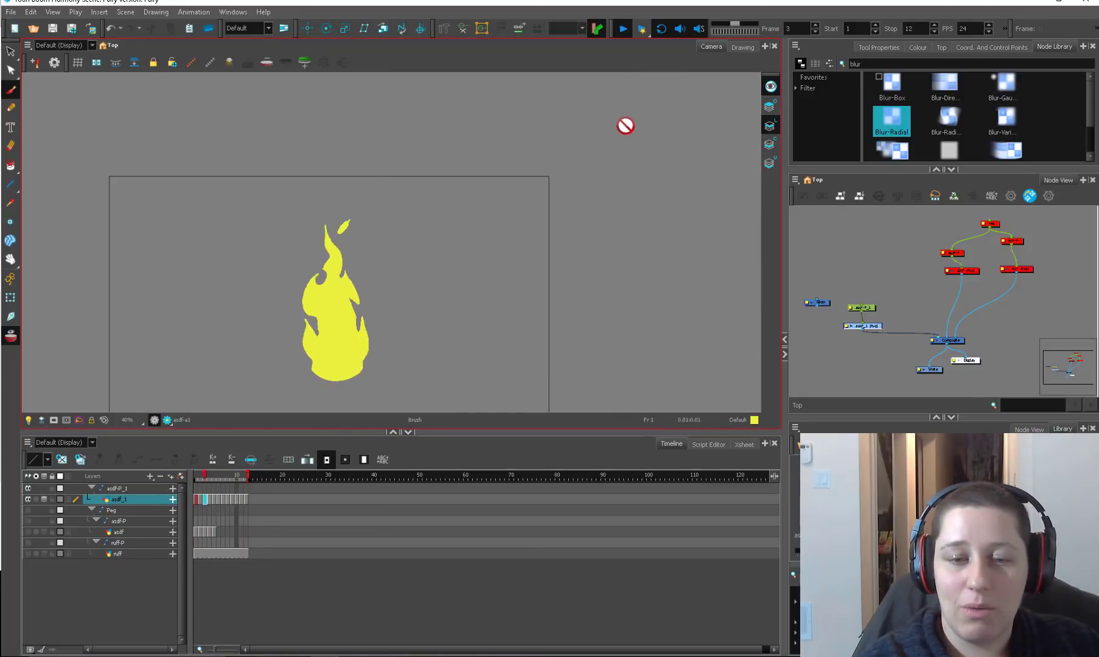
click(247, 472)
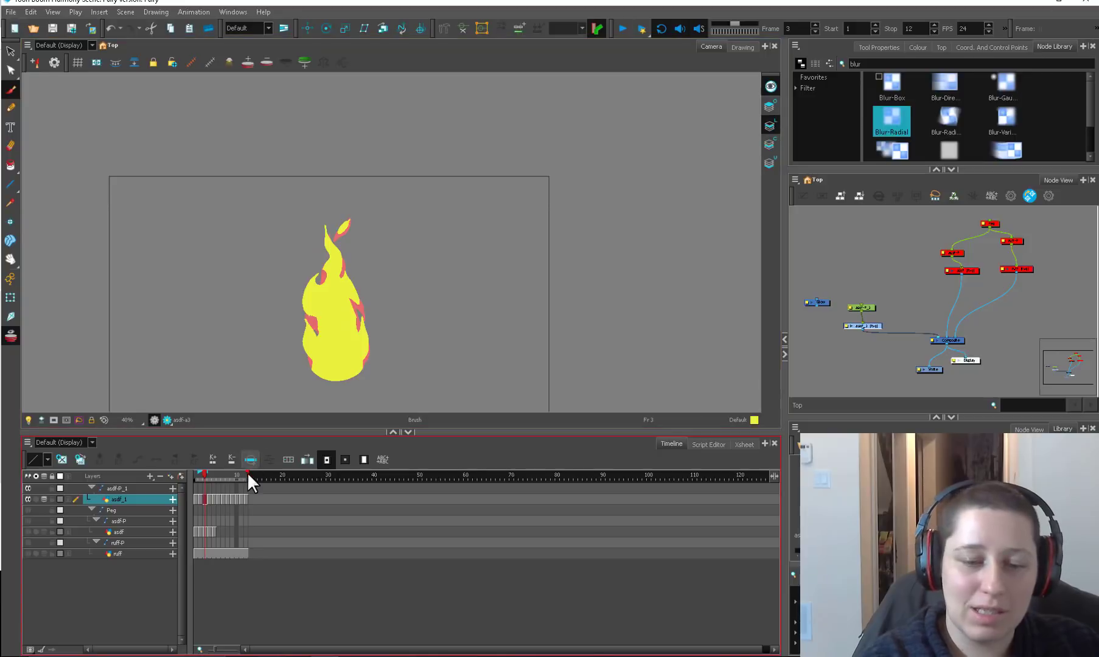
- Mark the heights of the flame's notches with horizontal brush strokes on frame 3, and remove the marks again
drag(309, 269, 388, 267)
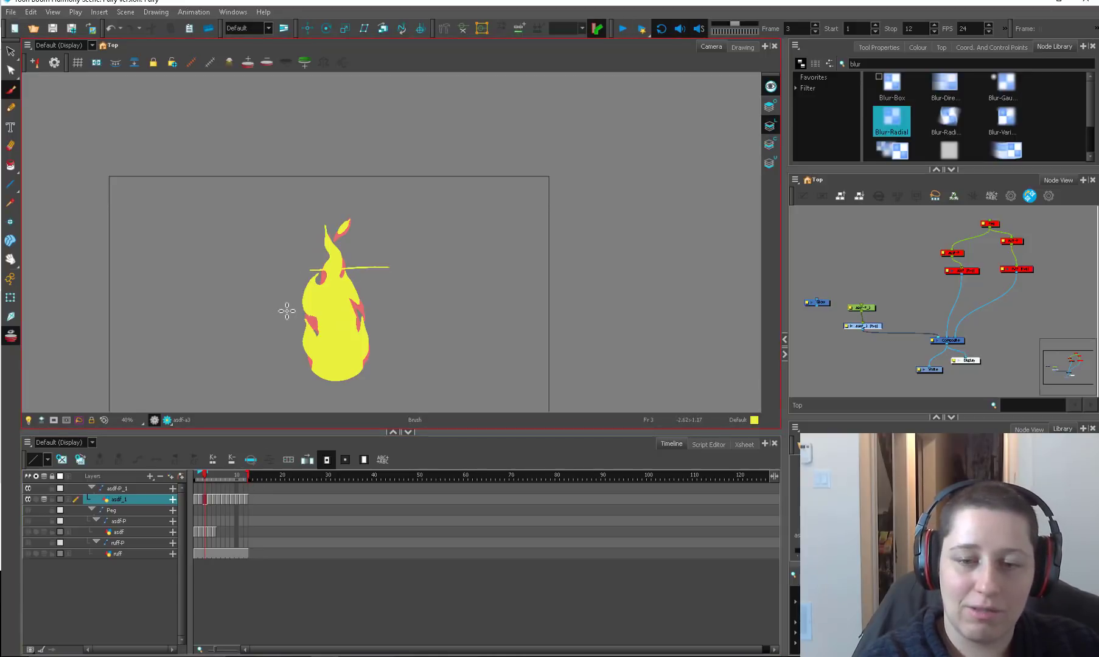
mouse_move(286, 311)
mouse_down()
mouse_move(396, 305)
mouse_move(383, 317)
mouse_move(404, 315)
mouse_up()
drag(291, 360, 403, 354)
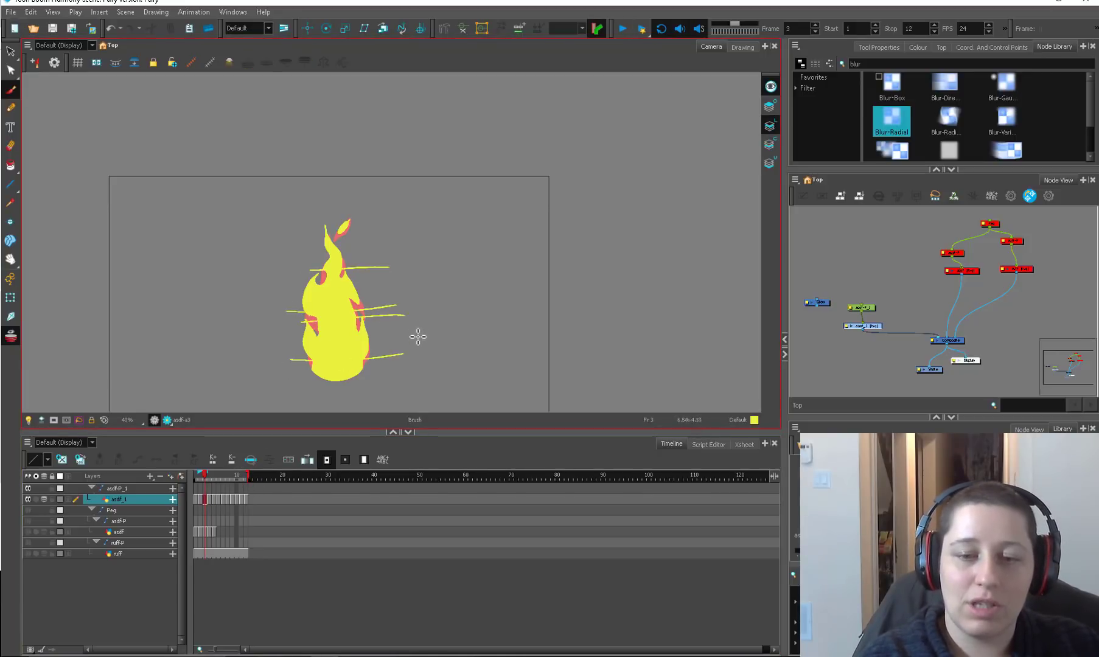
key(ctrl+a)
key(Delete)
- Extend the scene to 52 frames and set the exposure of the 12 flame drawings to 2
click(252, 472)
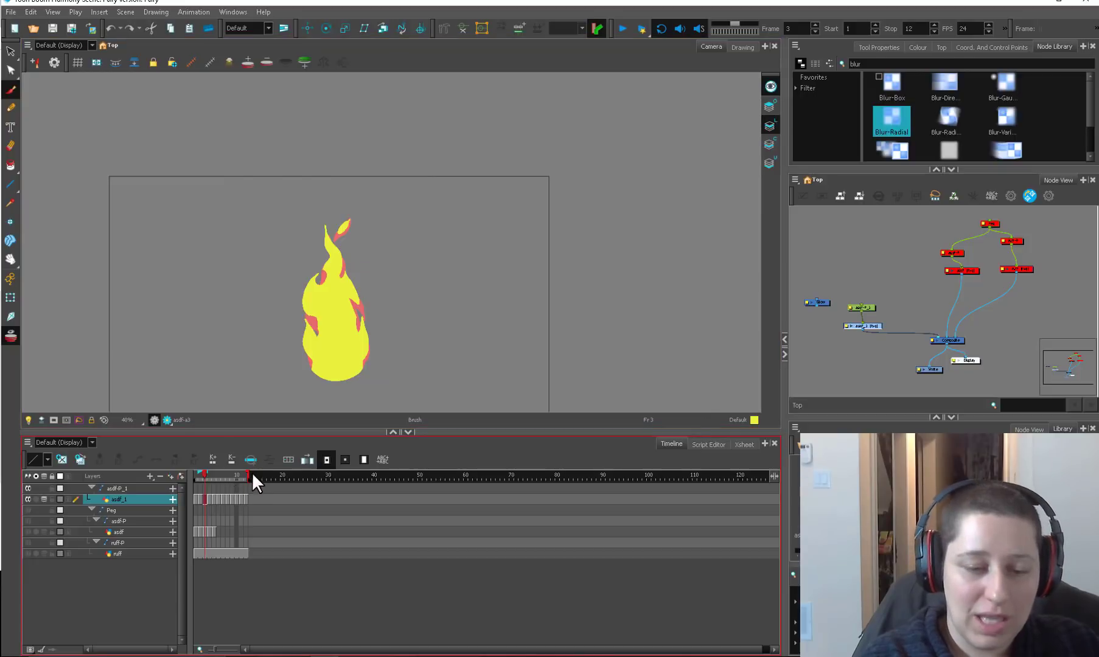
drag(251, 472, 430, 475)
click(195, 498)
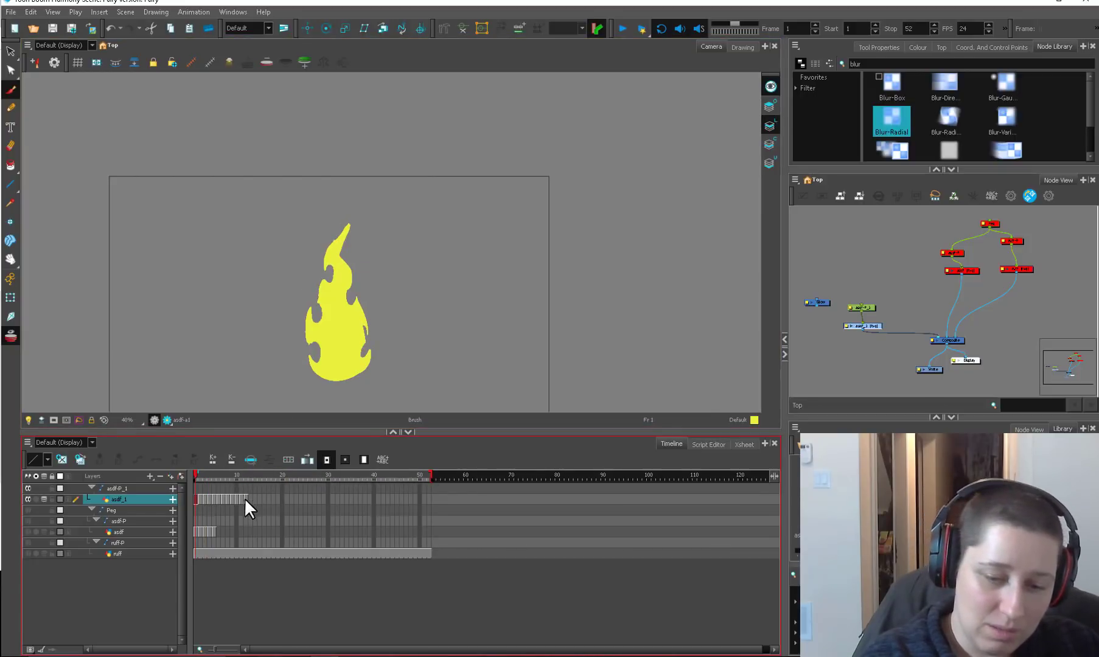
shift+click(245, 499)
right_click(245, 499)
mouse_move(381, 314)
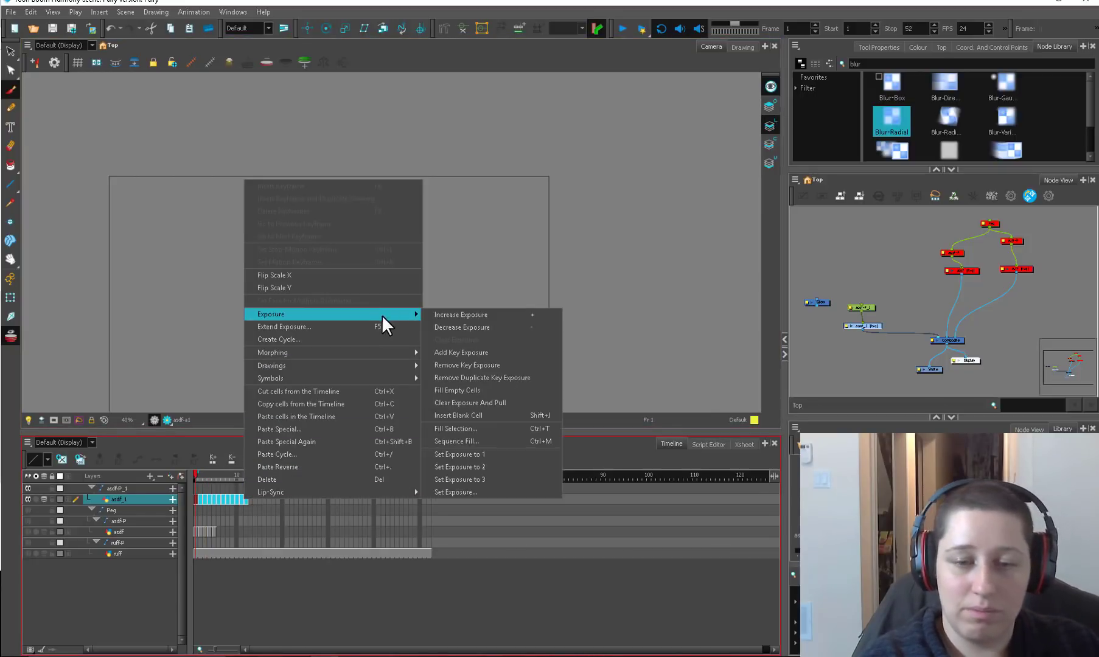
click(524, 464)
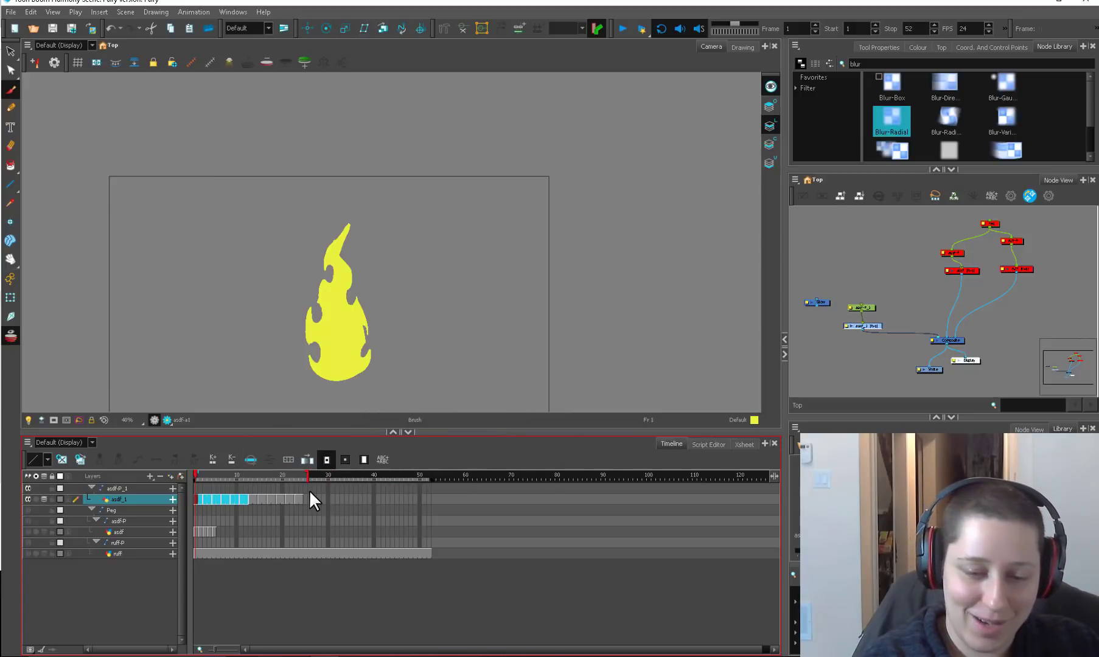
- Trim the scene to 24 frames and play back the slowed flame cycle
drag(309, 490, 304, 486)
click(621, 32)
scroll(586, 255, down, 1)
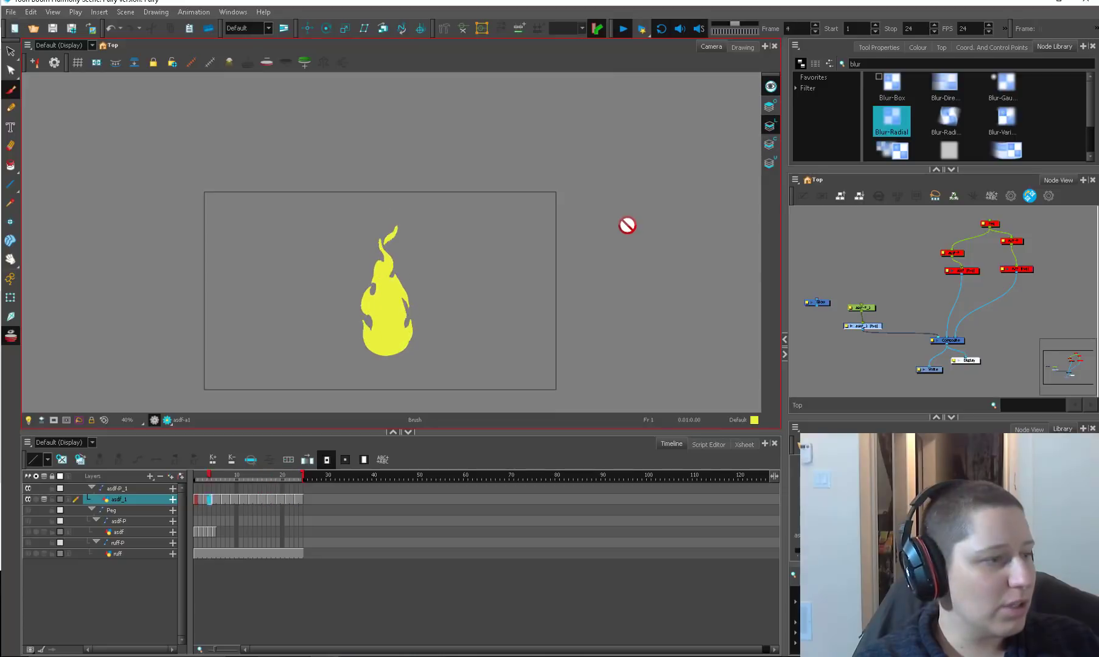
click(622, 29)
- Insert the Glow node between the flame drawing and the Composite, and show the flame in render preview
click(876, 314)
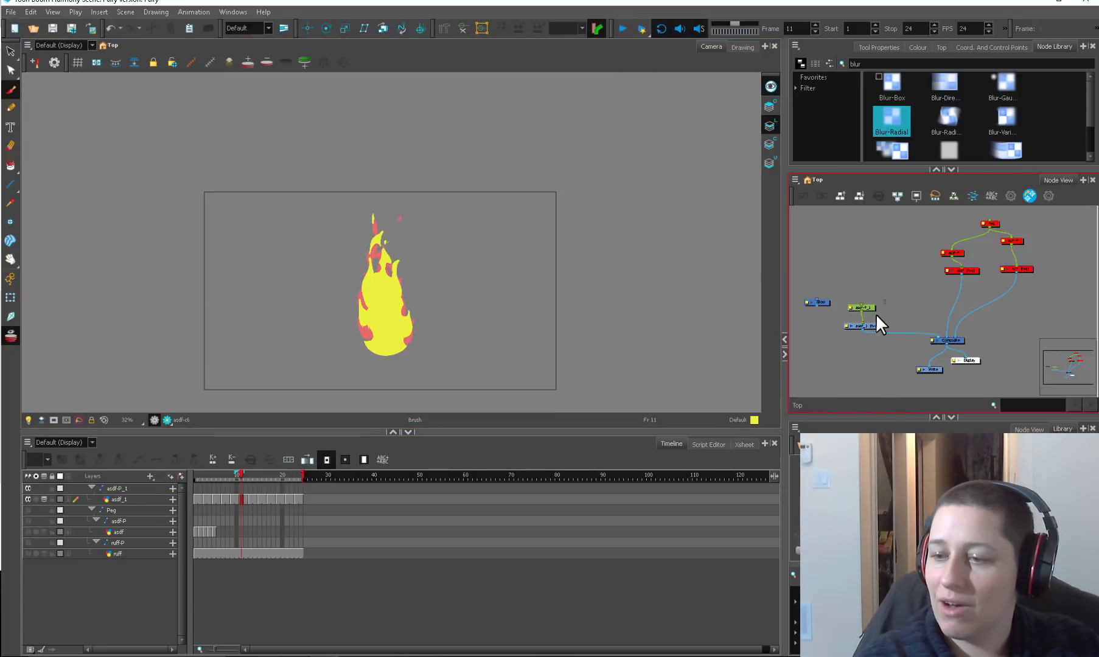
mouse_move(876, 313)
mouse_down()
mouse_move(873, 277)
mouse_move(883, 297)
mouse_up()
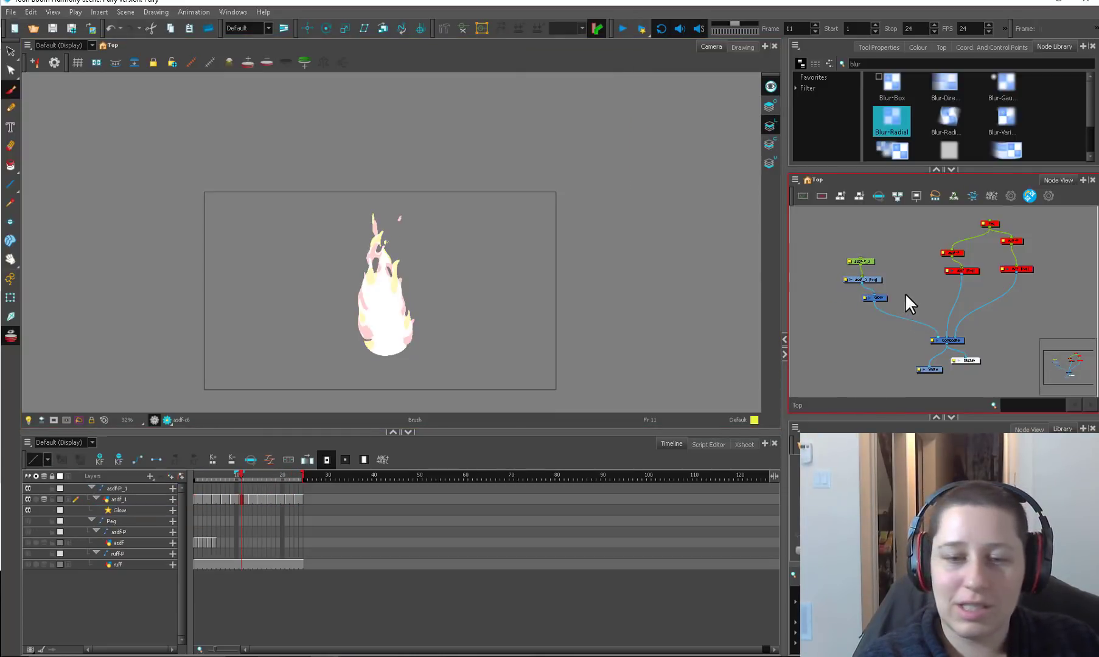
click(167, 420)
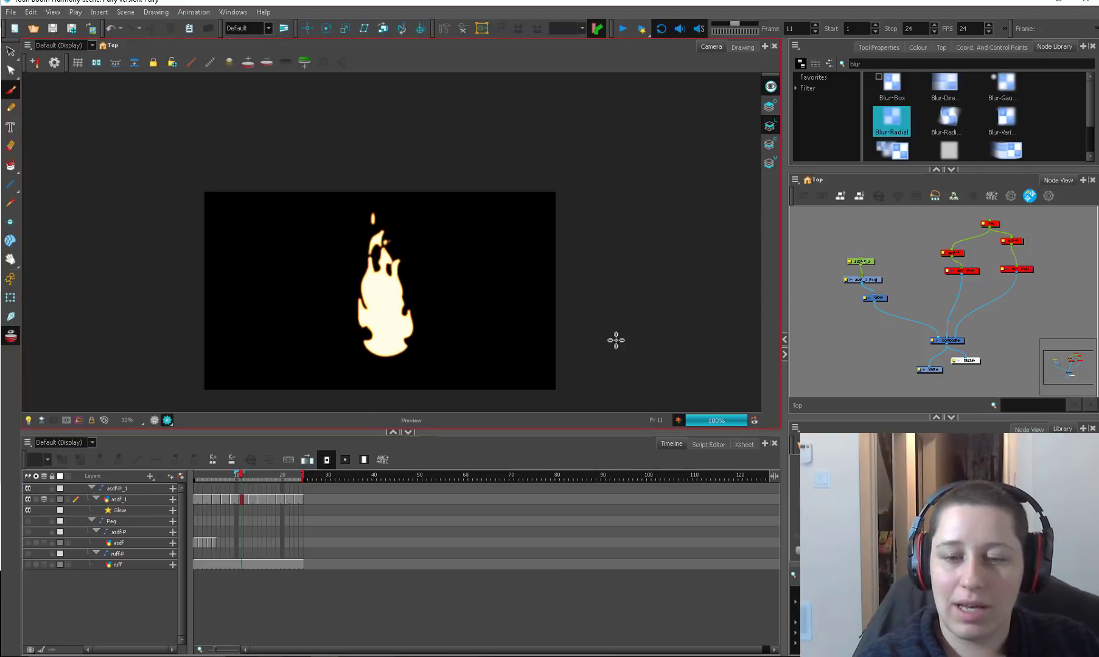
click(887, 305)
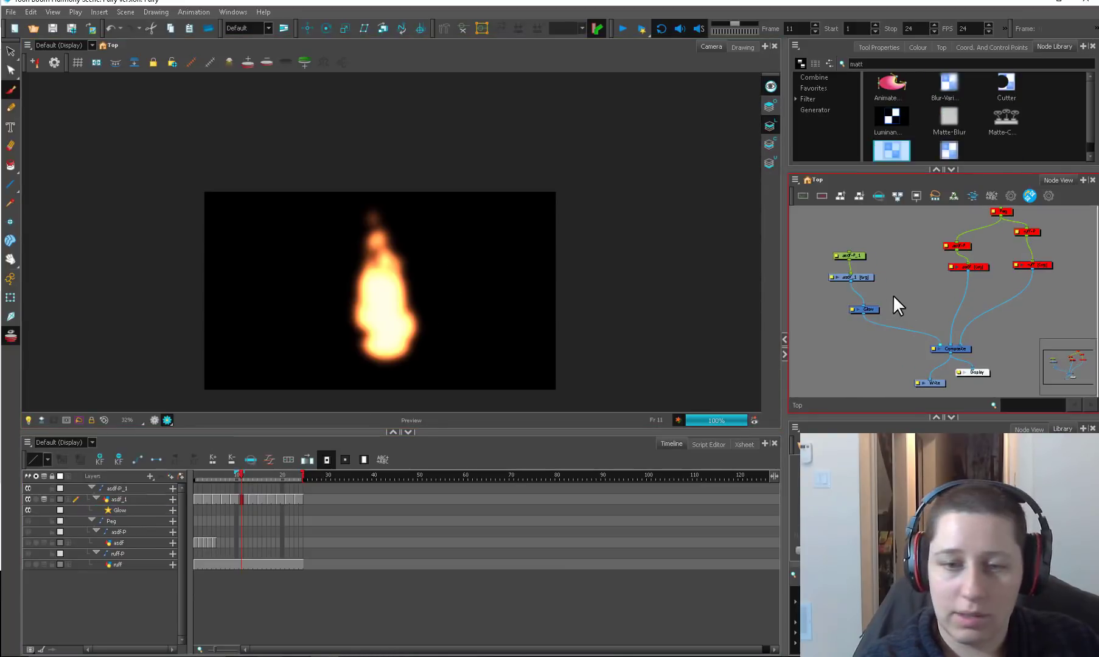
- Move to frame 19 and inspect the Glow node's radius, colour and intensity settings
click(256, 474)
drag(258, 476, 279, 474)
double_click(852, 309)
click(605, 238)
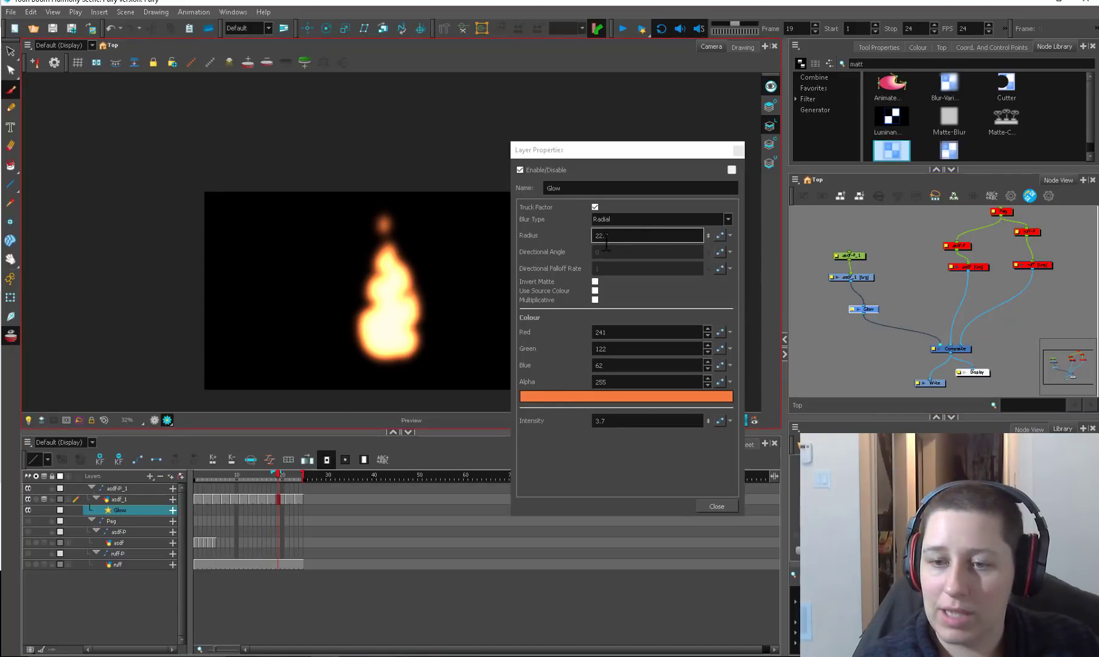
click(609, 423)
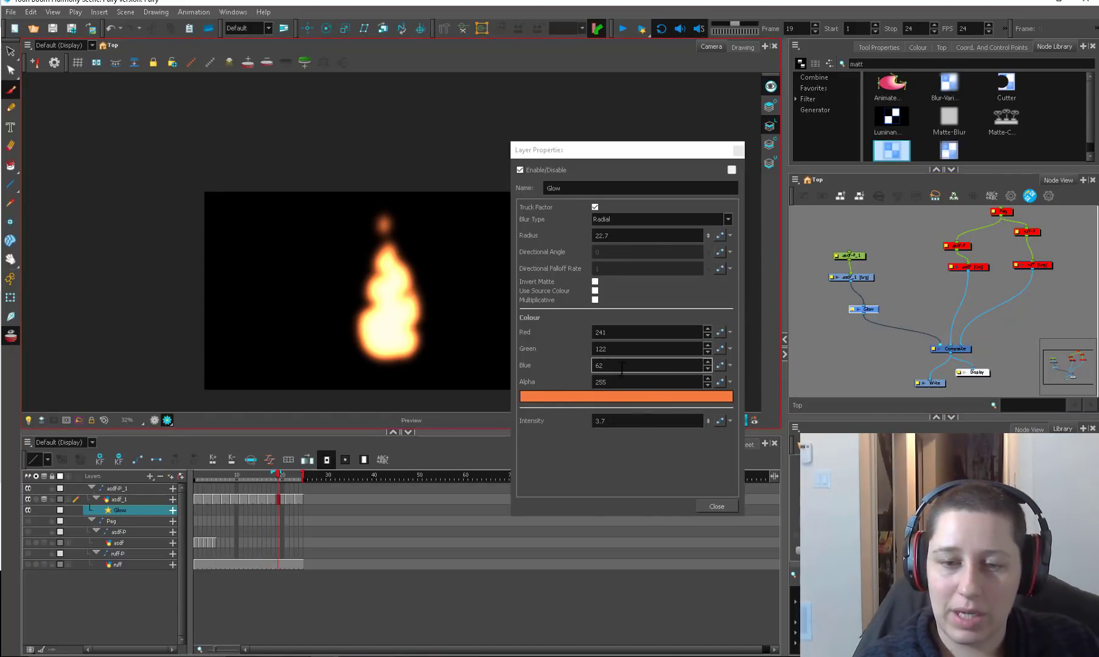
click(720, 508)
- Leave the render preview and examine the flame's licks and notches up close on frames 9, 13, 20 and 12
mouse_move(225, 473)
mouse_down()
mouse_move(205, 476)
mouse_move(232, 474)
mouse_up()
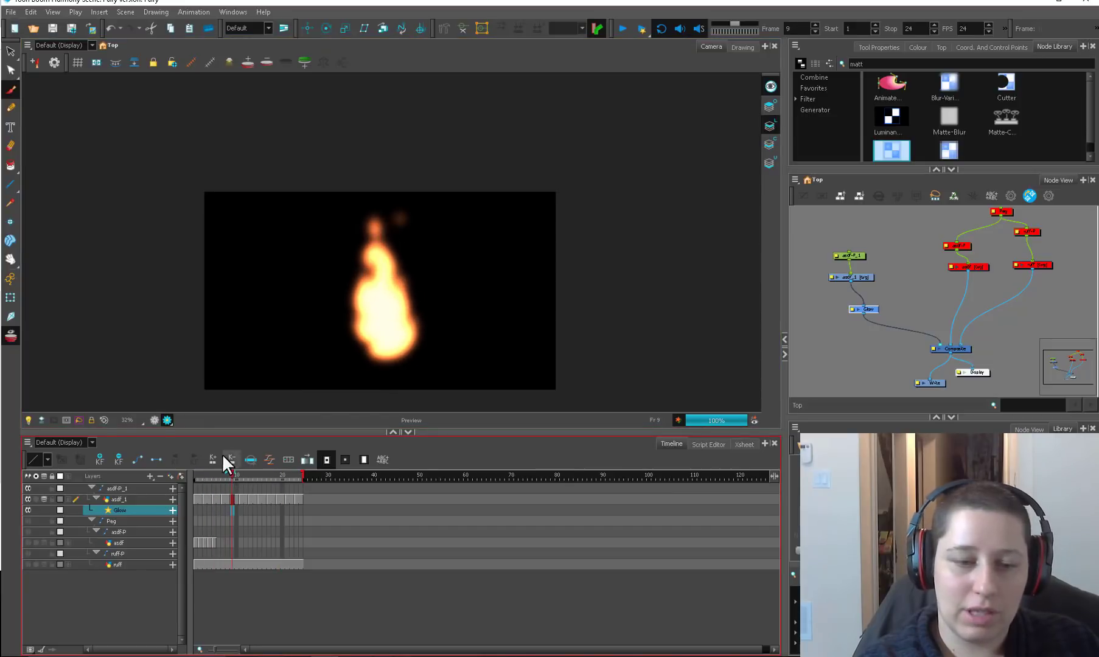
click(157, 424)
scroll(400, 309, up, 1)
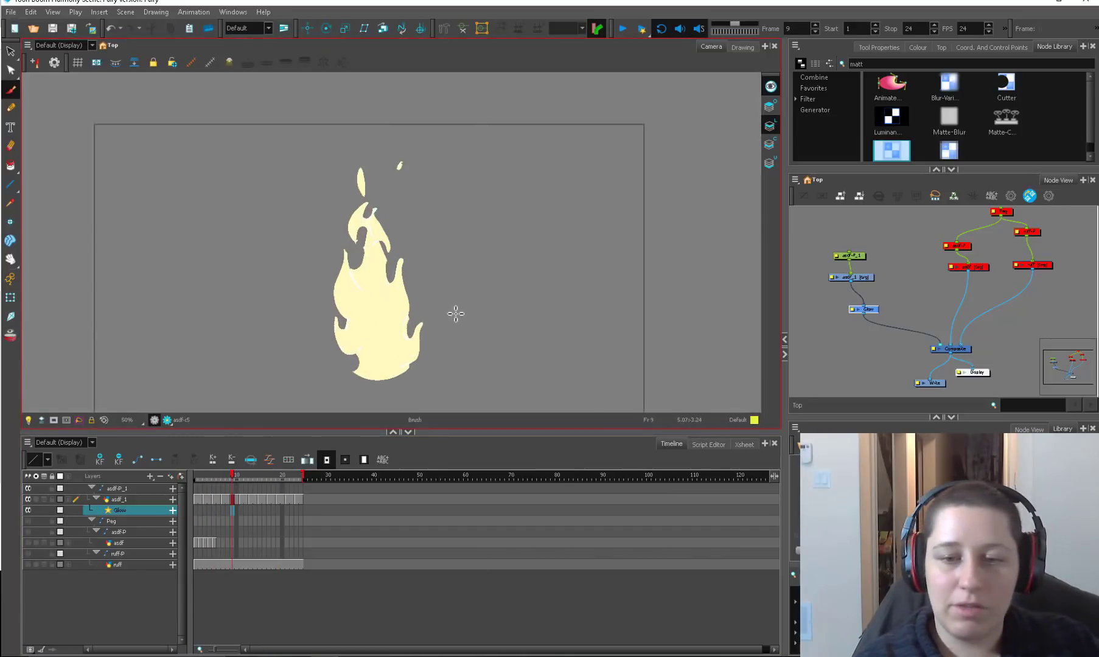
scroll(444, 299, up, 4)
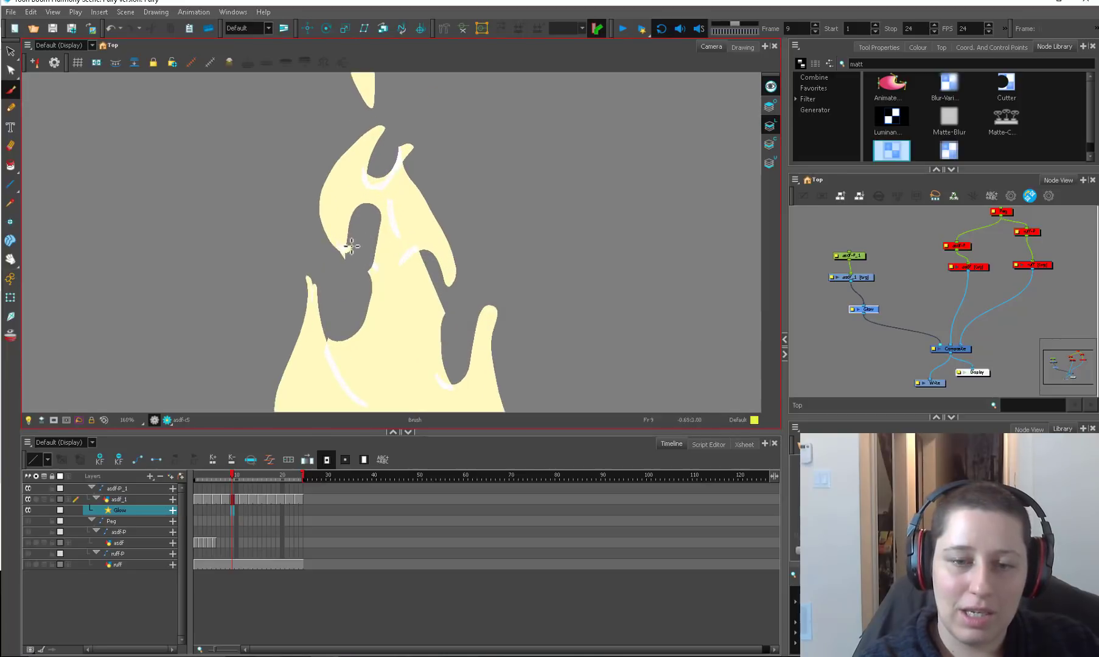
mouse_move(330, 343)
mouse_down()
mouse_move(350, 306)
mouse_move(338, 302)
mouse_up()
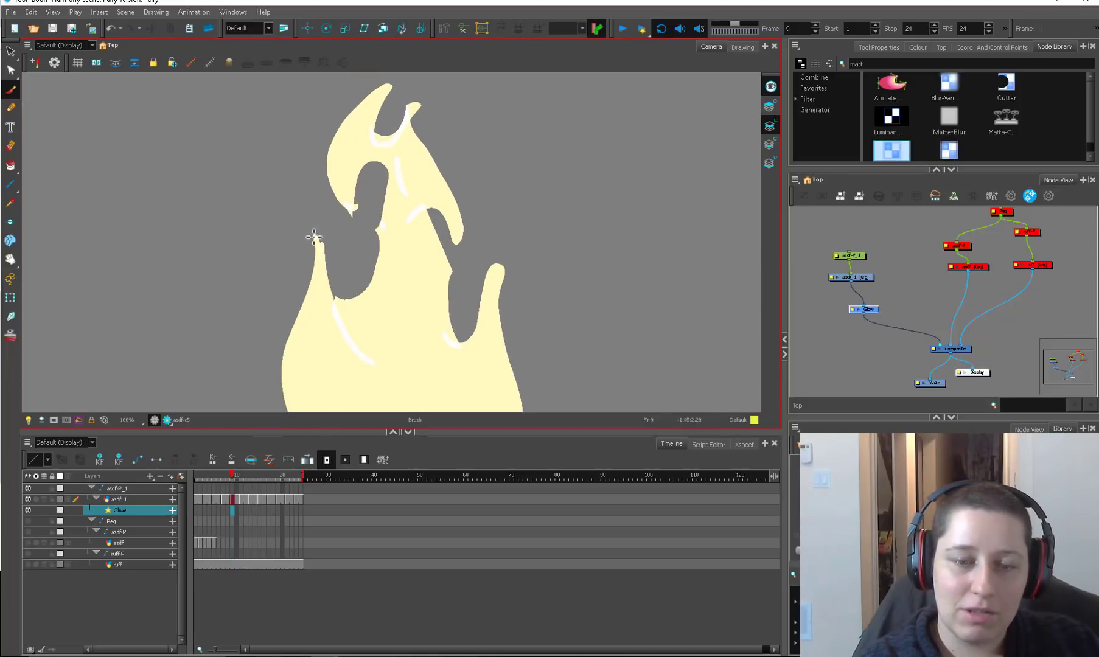
scroll(403, 277, down, 2)
drag(505, 326, 514, 242)
click(250, 476)
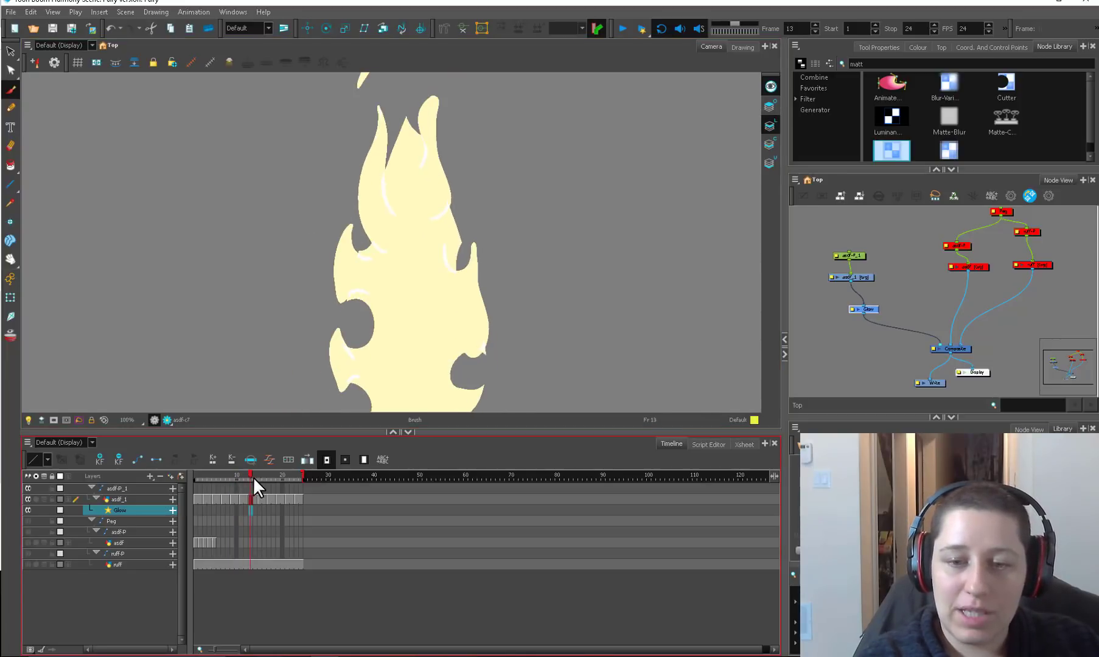
mouse_move(254, 477)
mouse_down()
mouse_move(288, 483)
mouse_move(283, 476)
mouse_up()
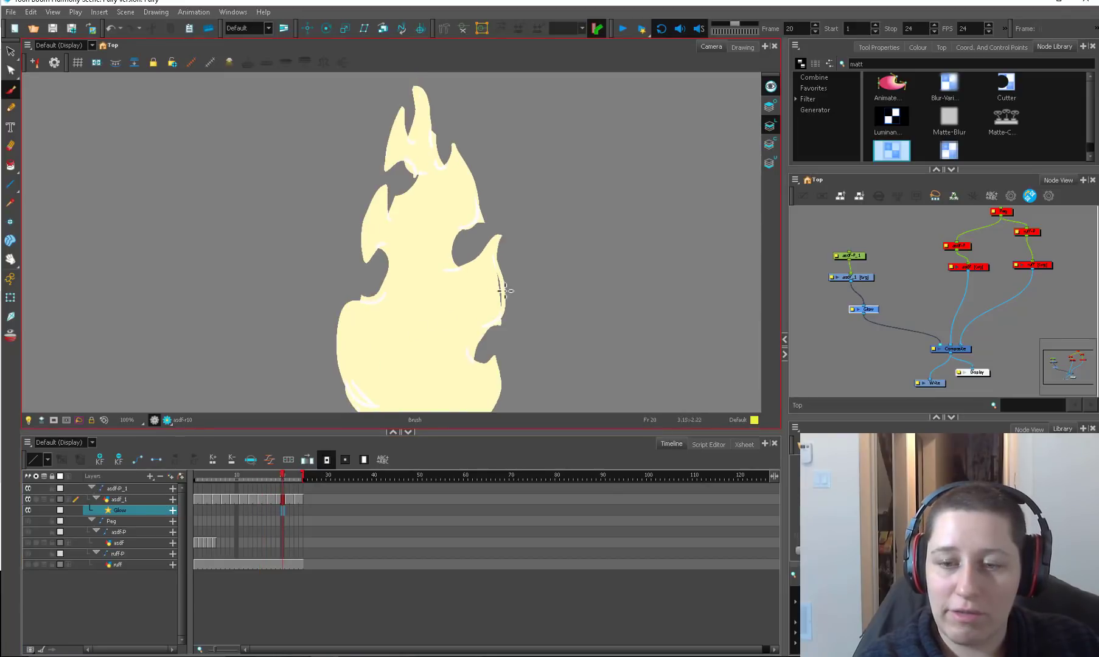
scroll(509, 292, down, 2)
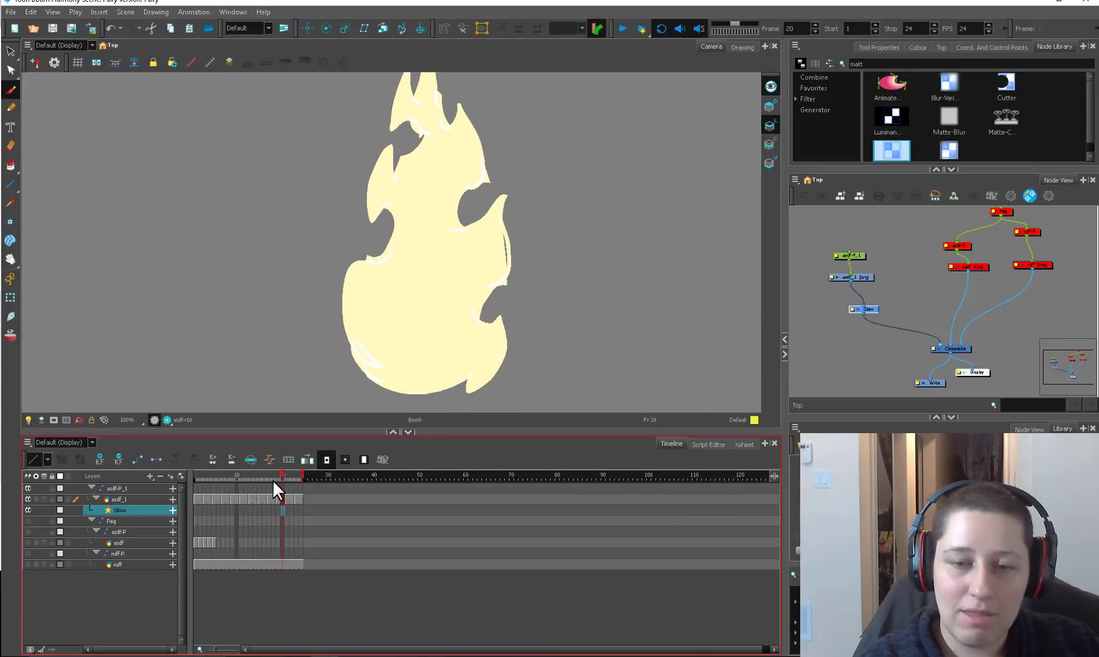
drag(265, 480, 246, 477)
- Return to frame 1 with the Eraser and set its minimum size to 0 %
key(alt+/)
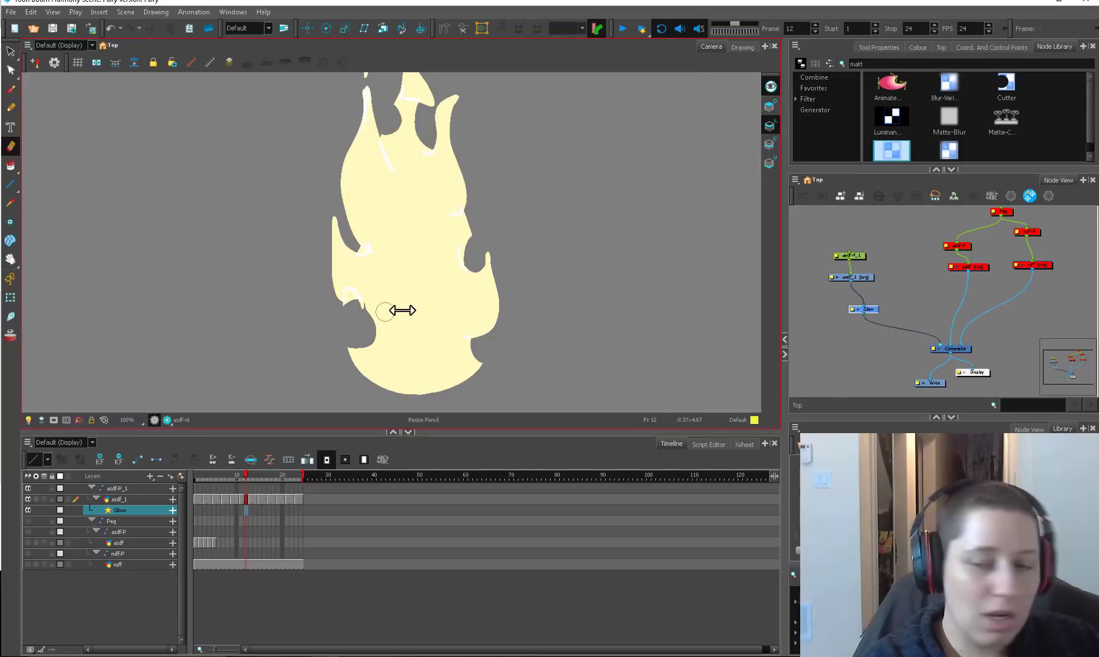
key(comma)
key(comma)
key(comma)
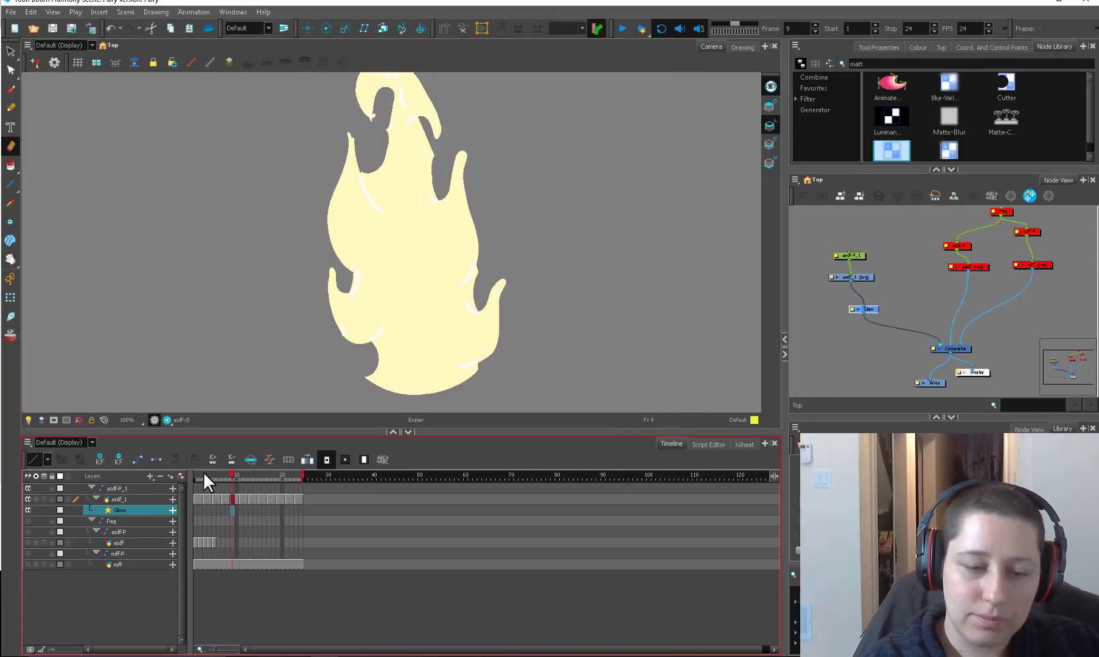
click(196, 476)
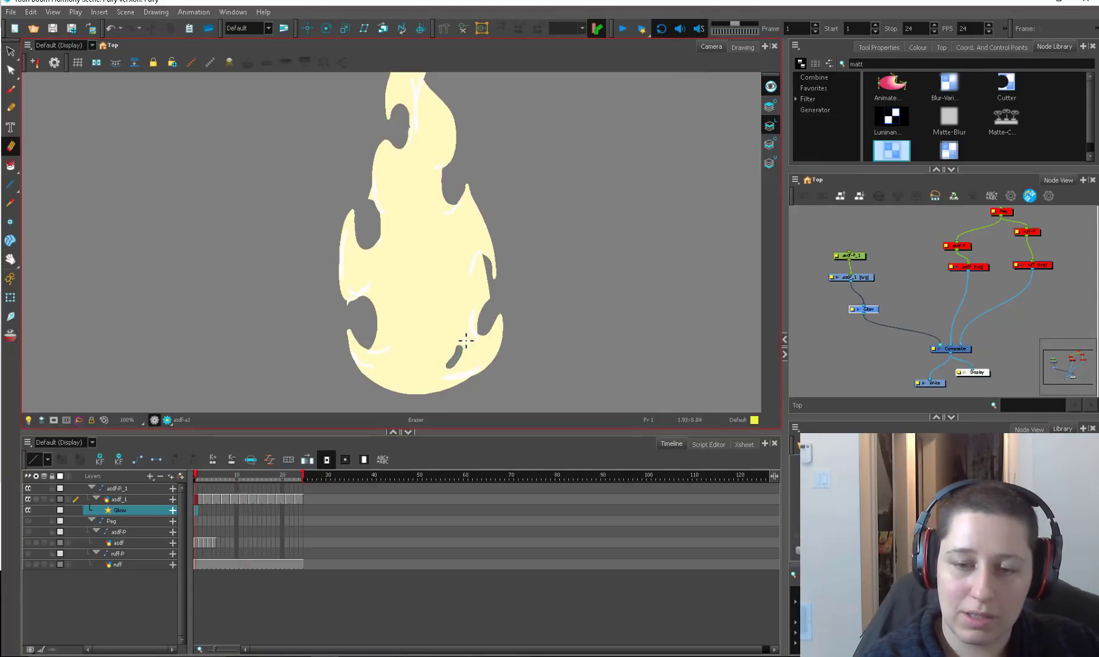
click(879, 47)
click(1013, 98)
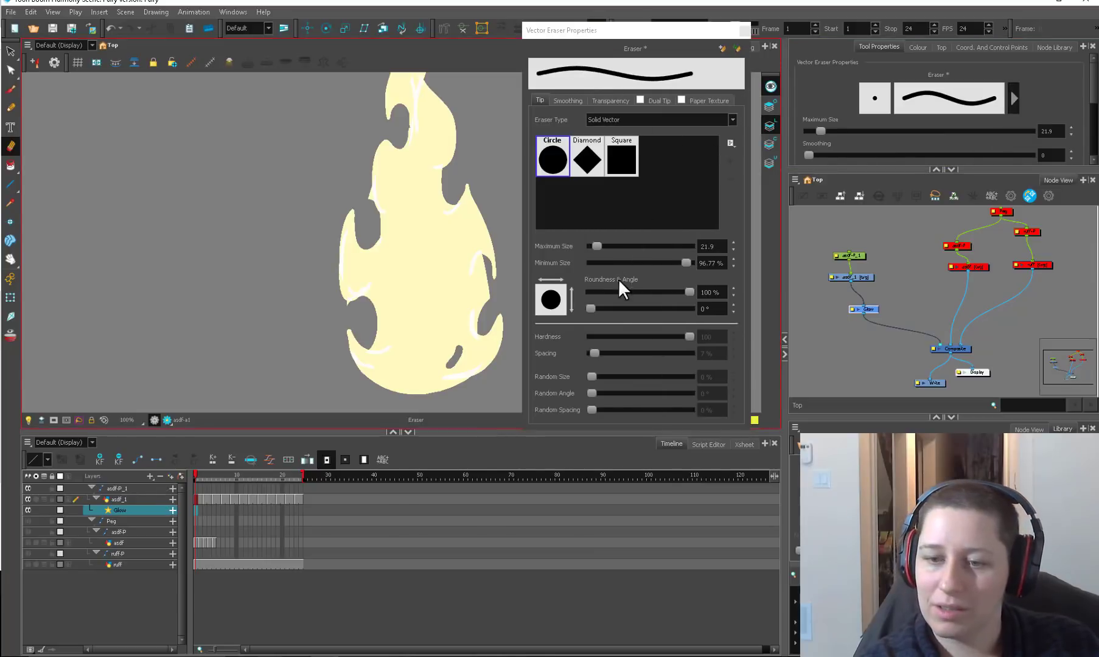
drag(688, 263, 572, 273)
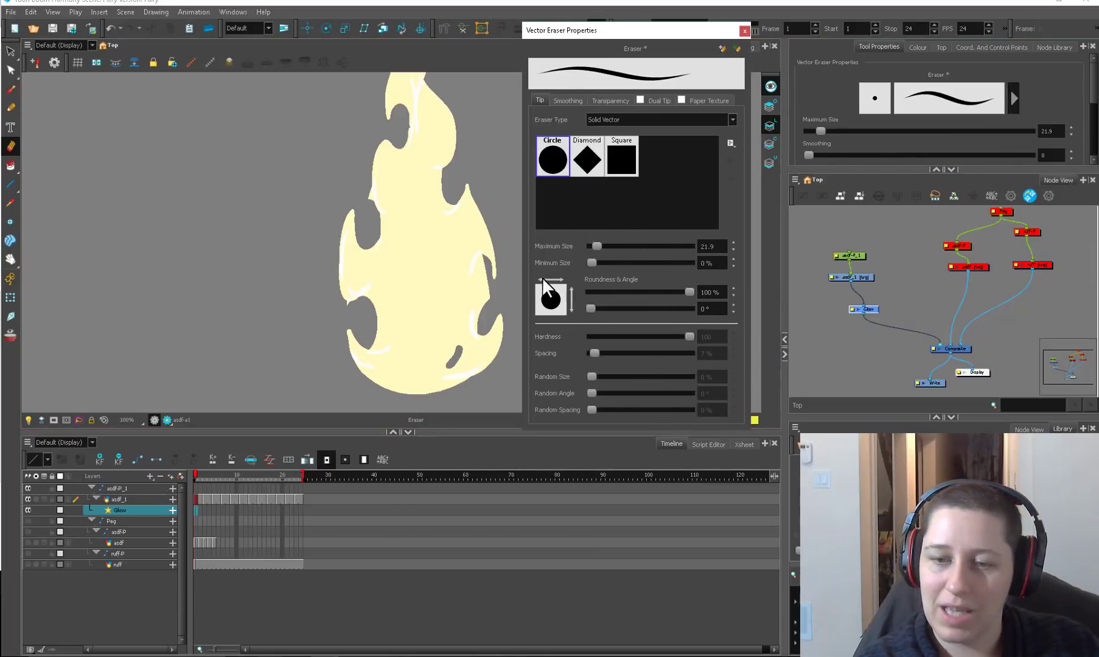
click(744, 31)
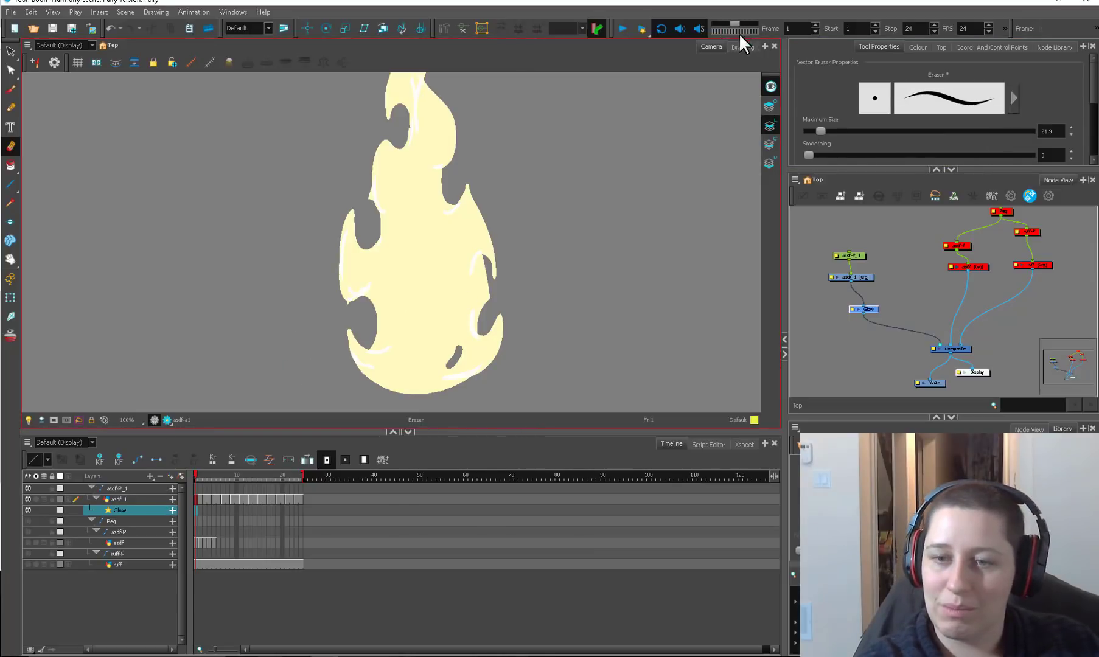
- Undo the last eraser mark near the flame's base and erase a thin tapered notch there on frame 1
key(alt+q)
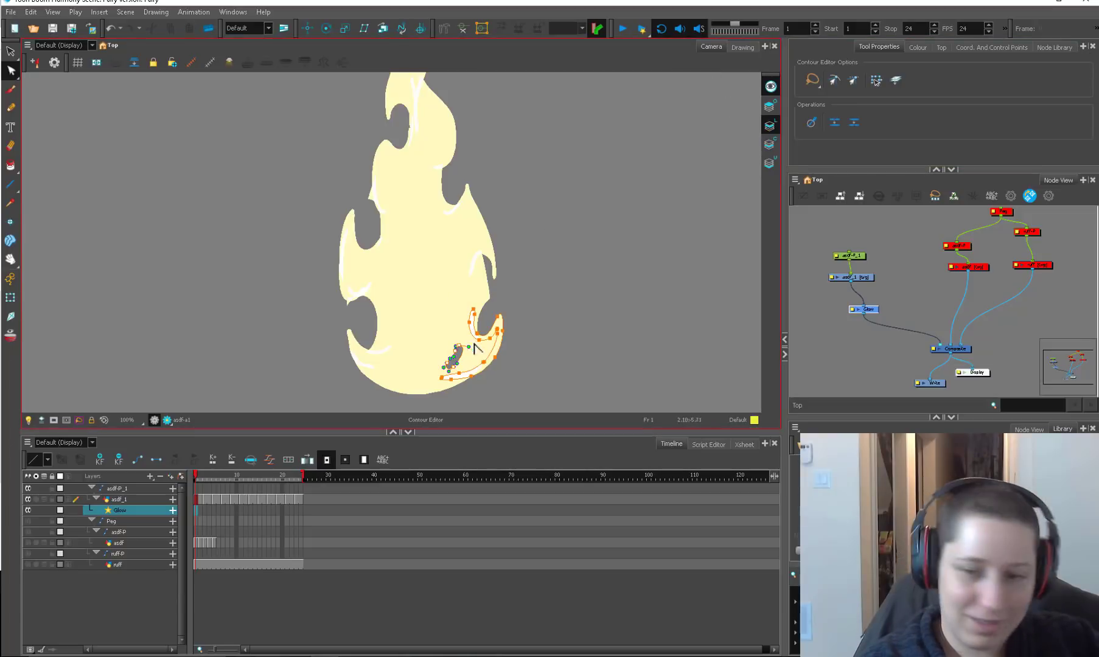
key(ctrl+z)
key(alt+e)
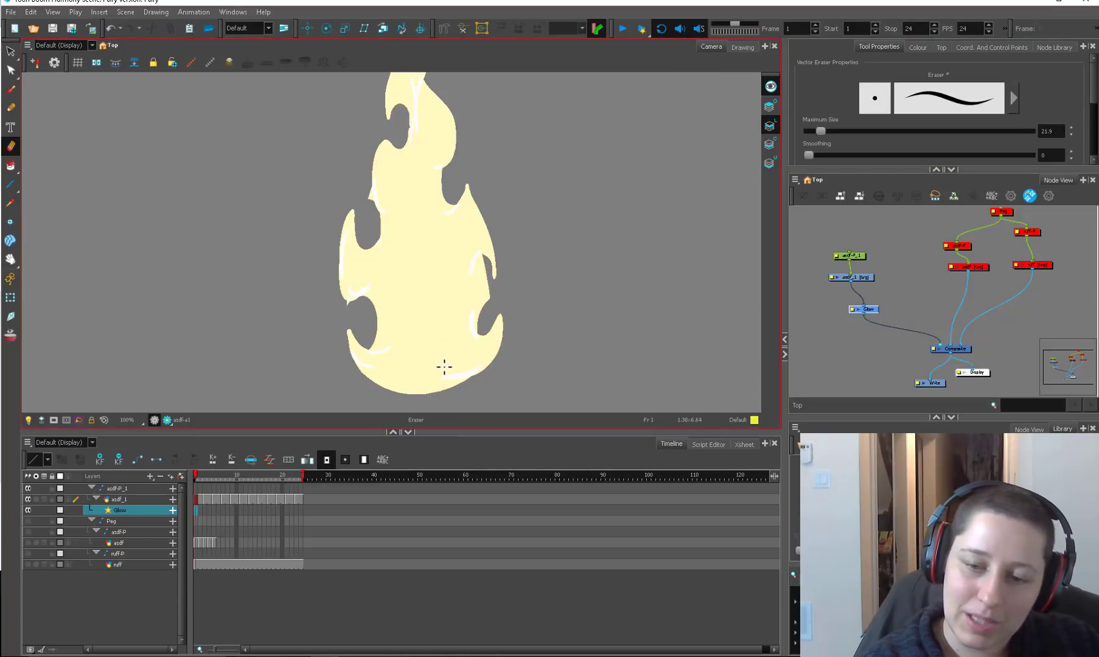
drag(457, 334, 450, 358)
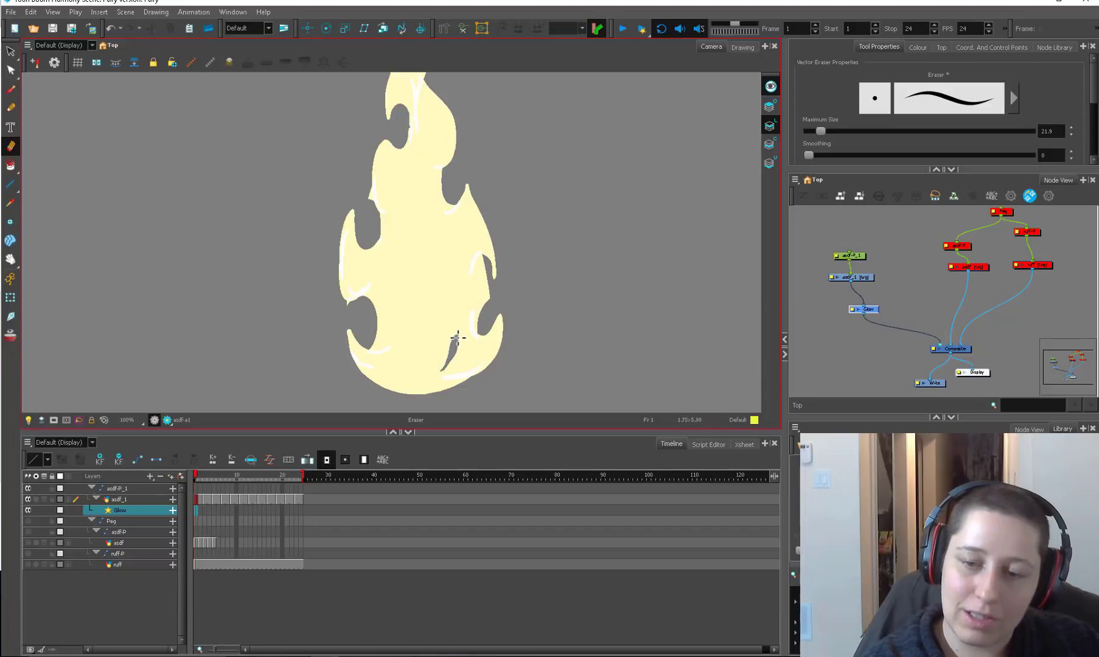
- Erase a larger rounded hole around the thin notch in render preview, then compare the glow with the plain drawing
click(154, 420)
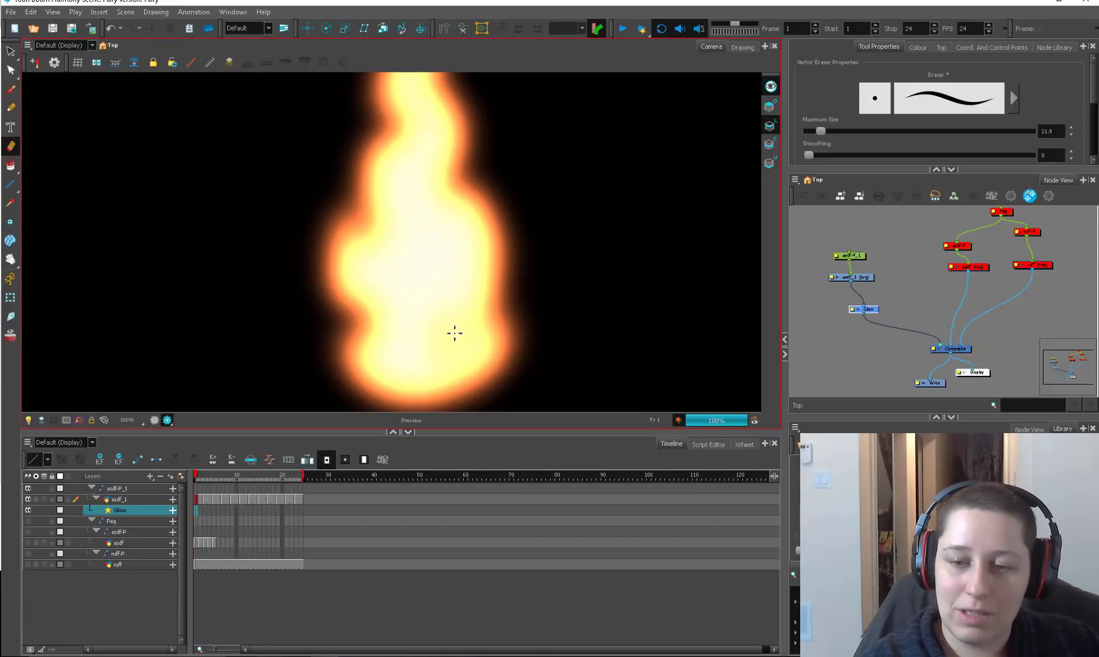
mouse_move(453, 325)
mouse_down()
mouse_move(495, 304)
mouse_move(442, 347)
mouse_up()
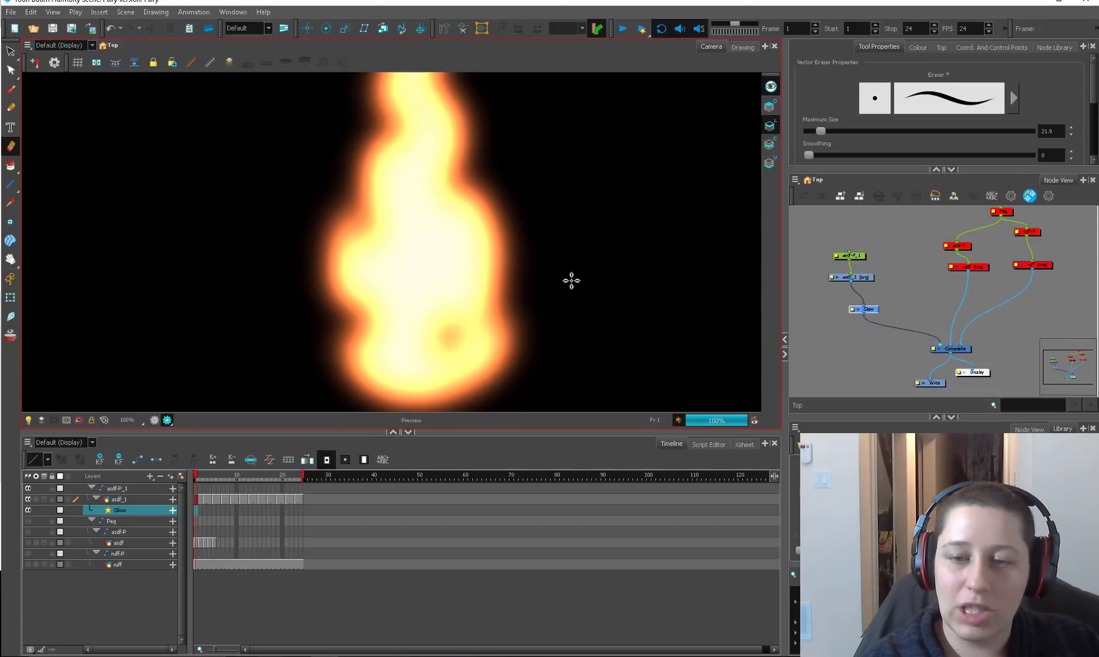
click(165, 420)
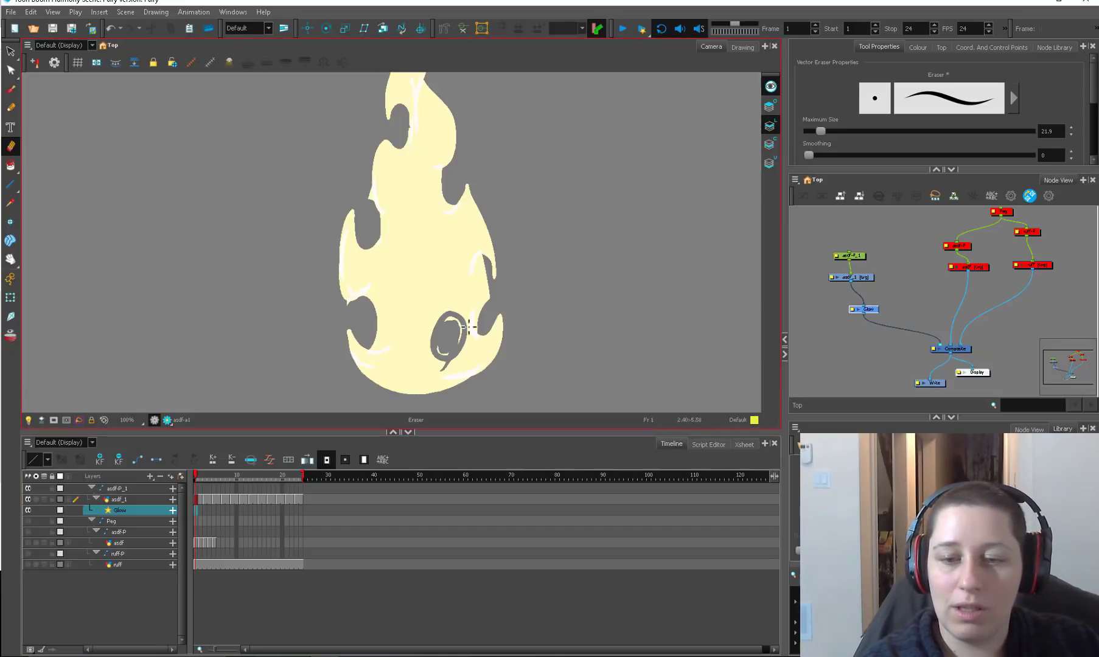
click(167, 420)
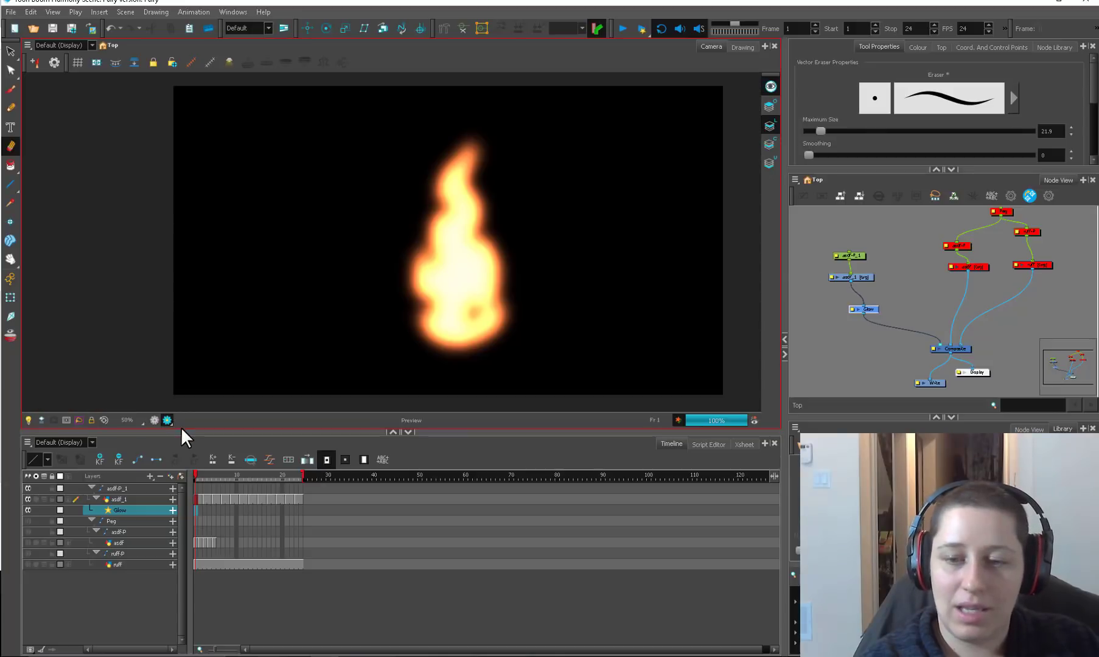
click(165, 420)
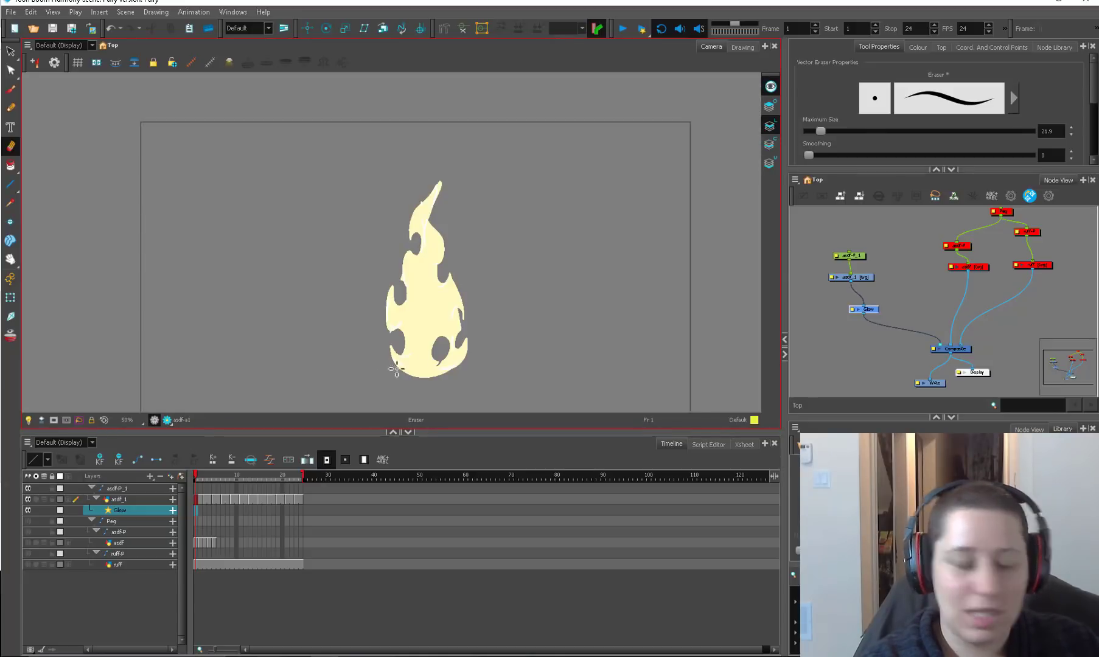
- Set the Eraser's maximum size to 126 and step through the flame drawings from frame 1 to frame 9
drag(463, 312, 436, 326)
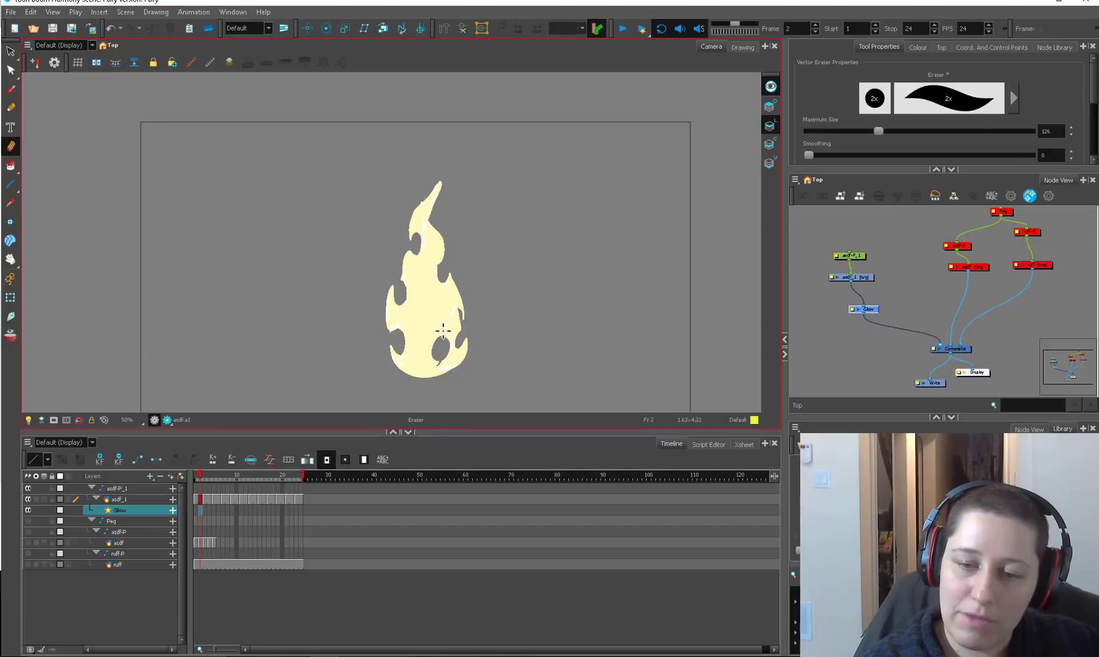
key(period)
key(period)
key(period)
key(period)
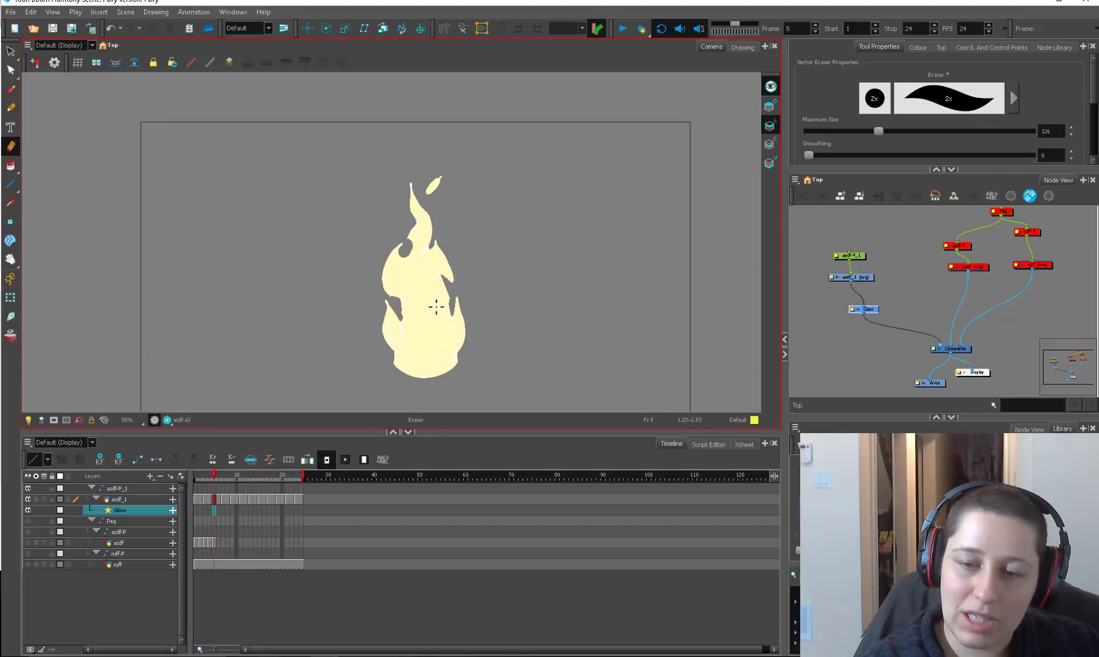
key(period)
key(period)
key(period)
key(period)
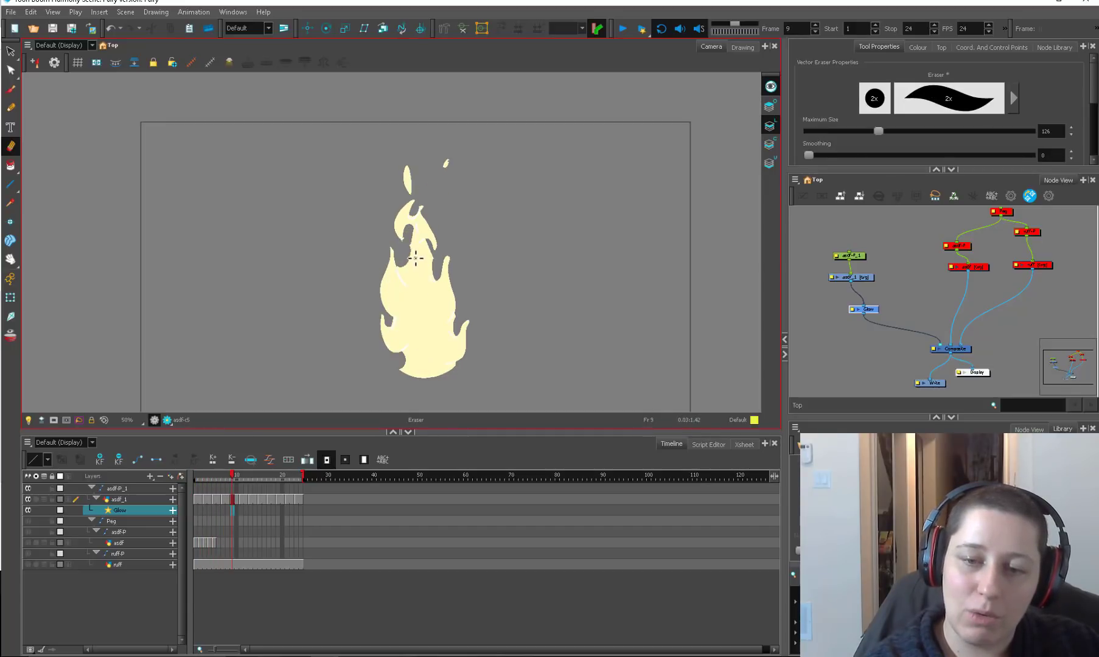
- Check frame 9 and frame 1 of the flame in render preview, then leave the preview and clear the node selection
click(167, 420)
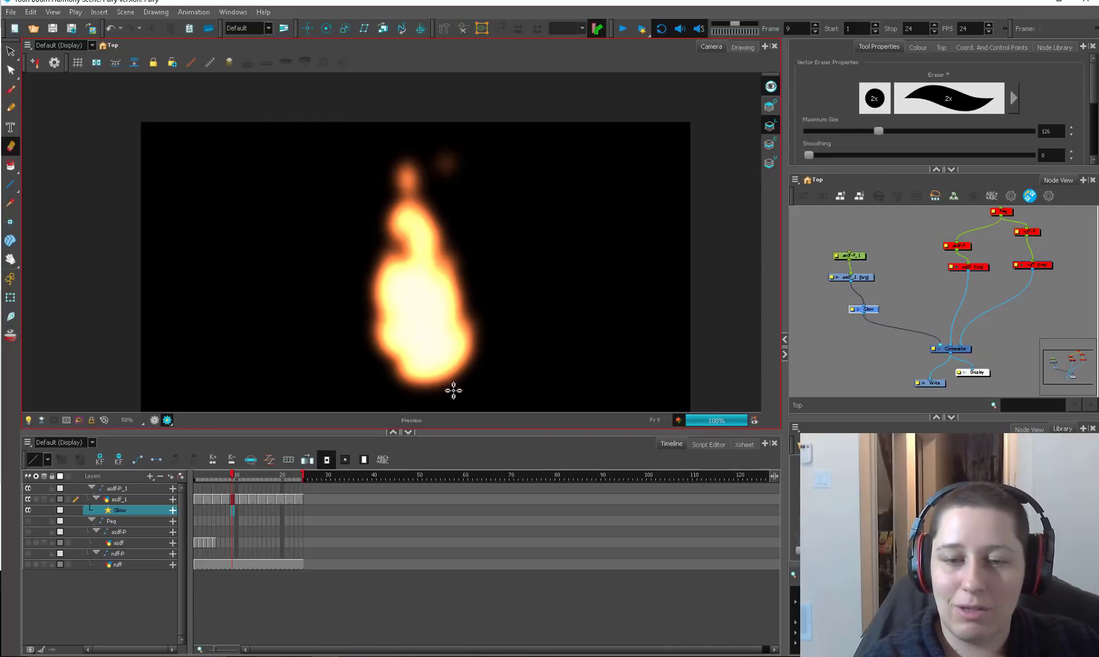
key(Return)
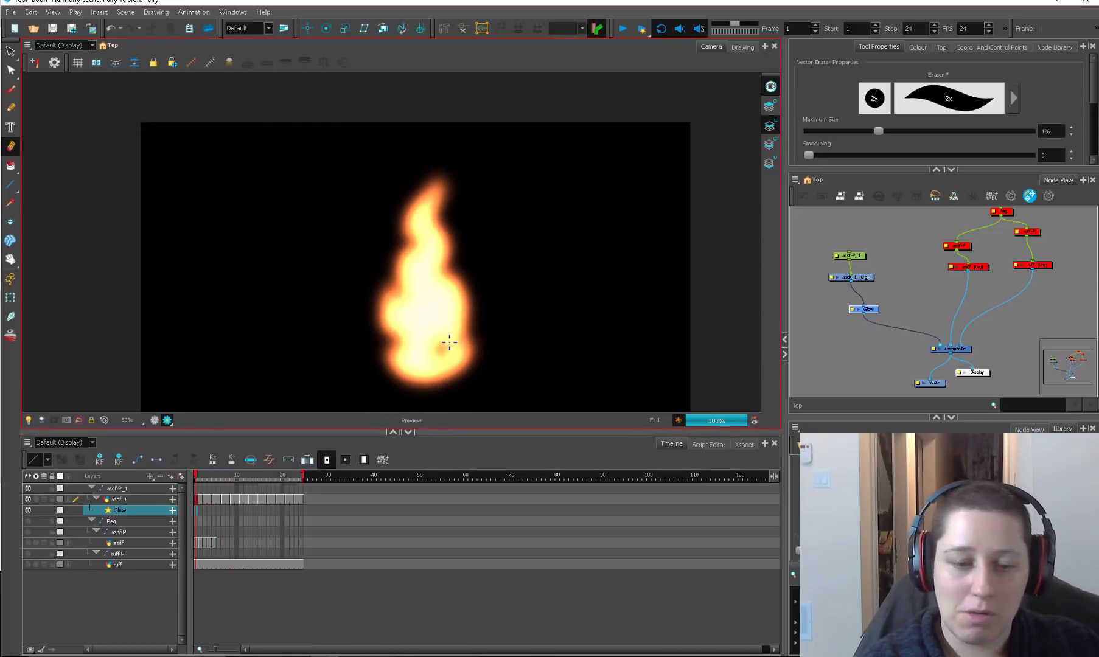
click(154, 420)
click(809, 285)
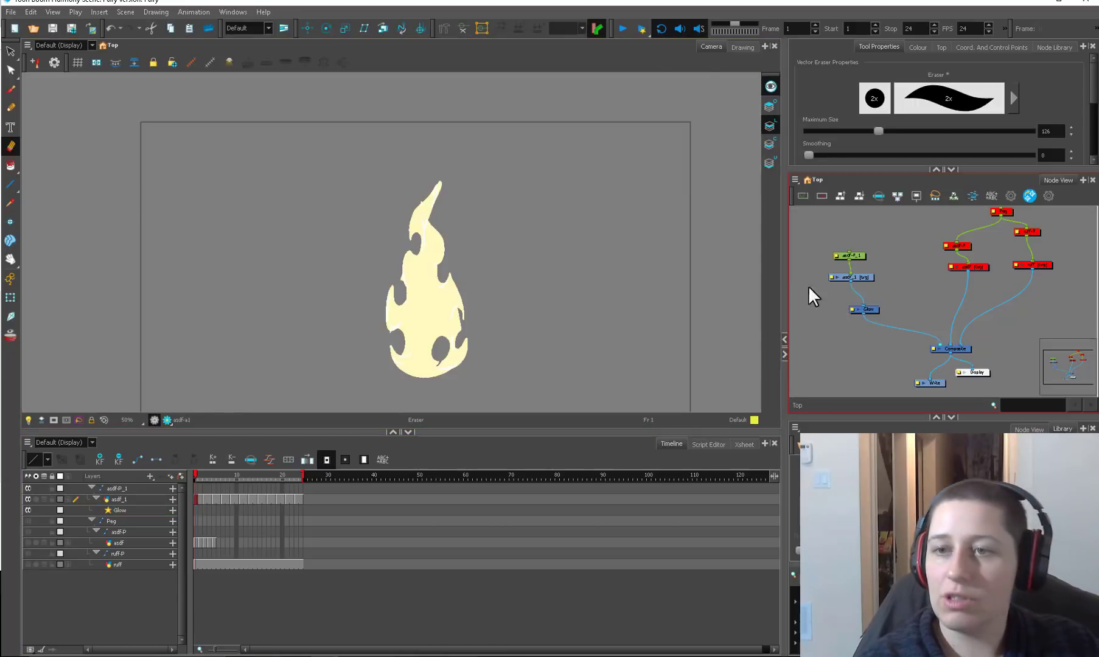
- Render and play the glowing flame over frames 1 to 24, then stop and close the playback
click(642, 27)
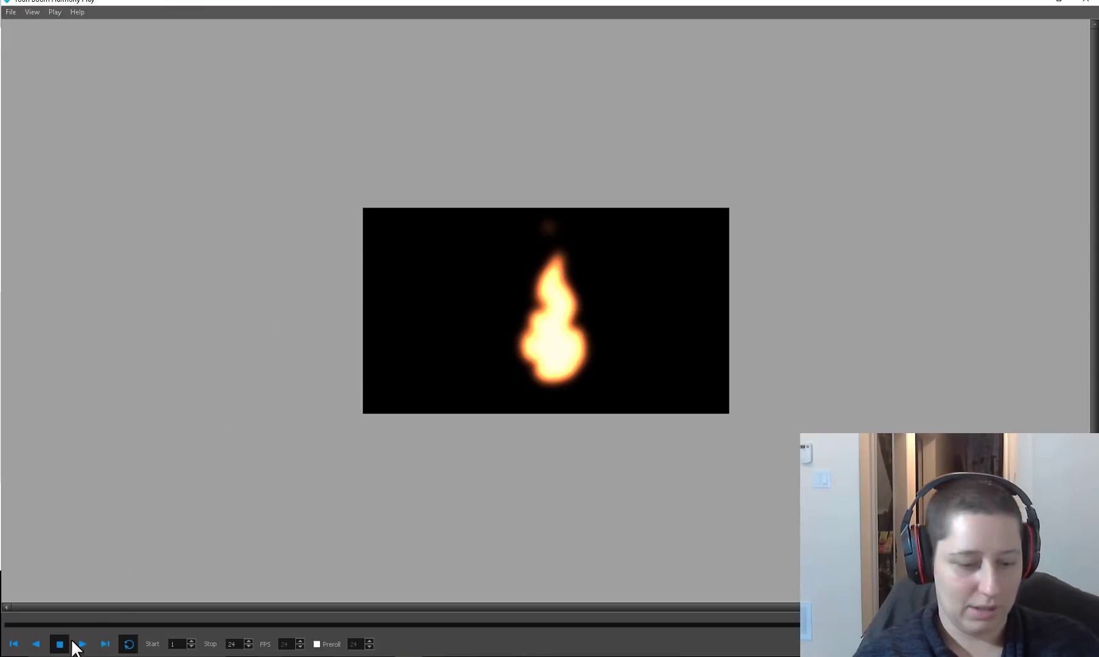
click(74, 642)
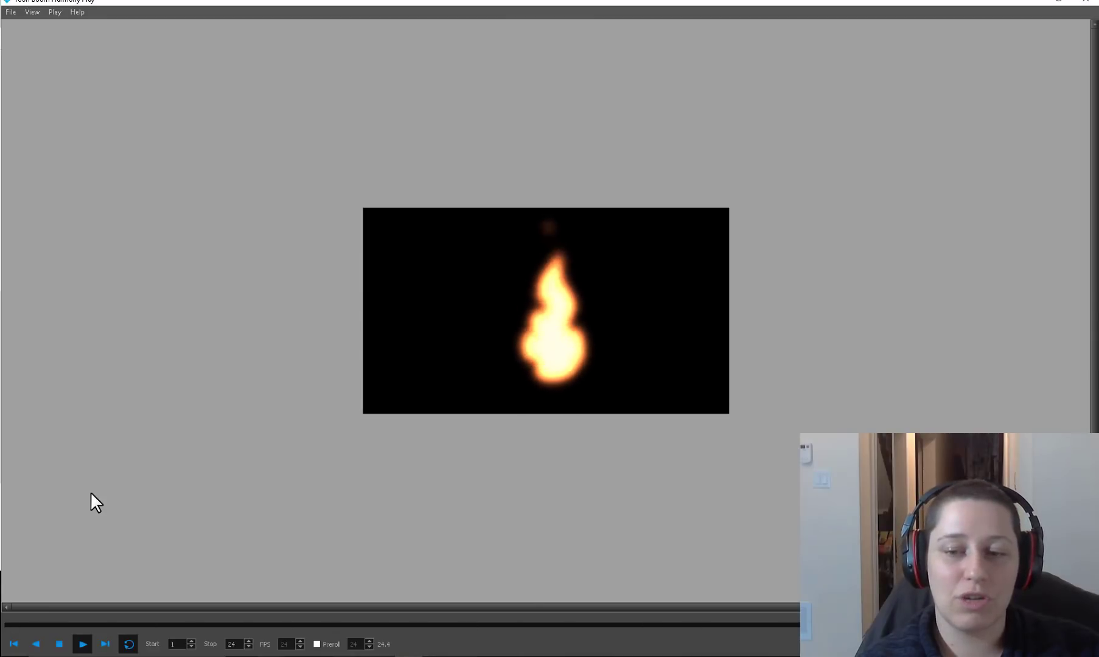
click(59, 643)
click(1085, 2)
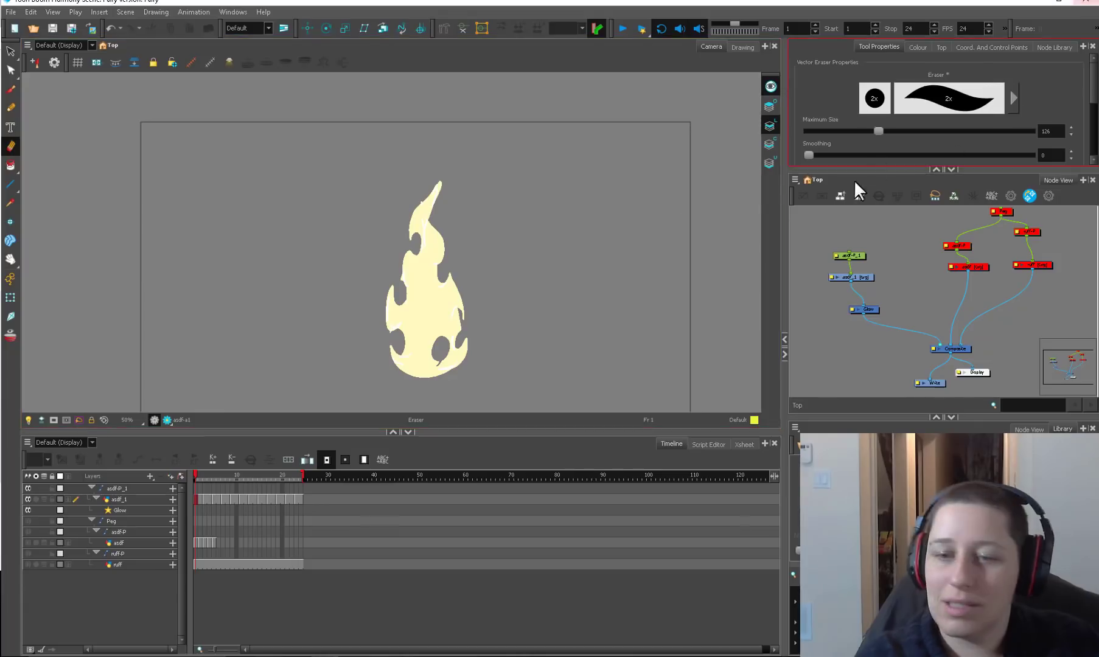
- Scale the flame's peg down to a small flame, move it up and left in the camera frame, and check its glow
click(10, 297)
click(426, 292)
drag(468, 181, 432, 246)
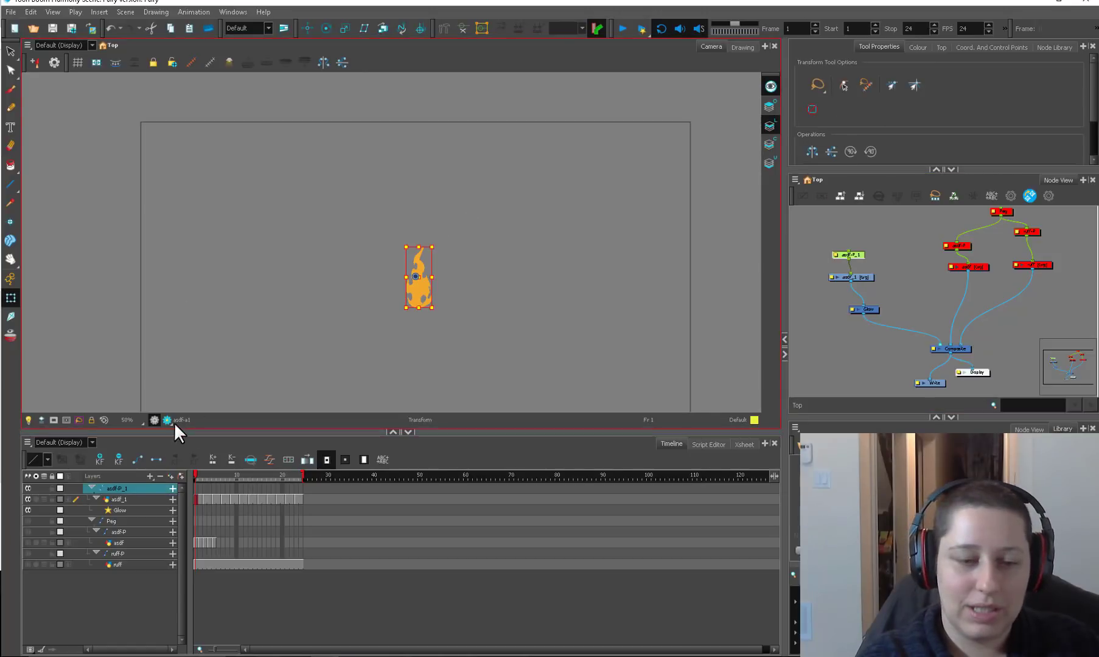
drag(415, 295, 332, 251)
click(169, 422)
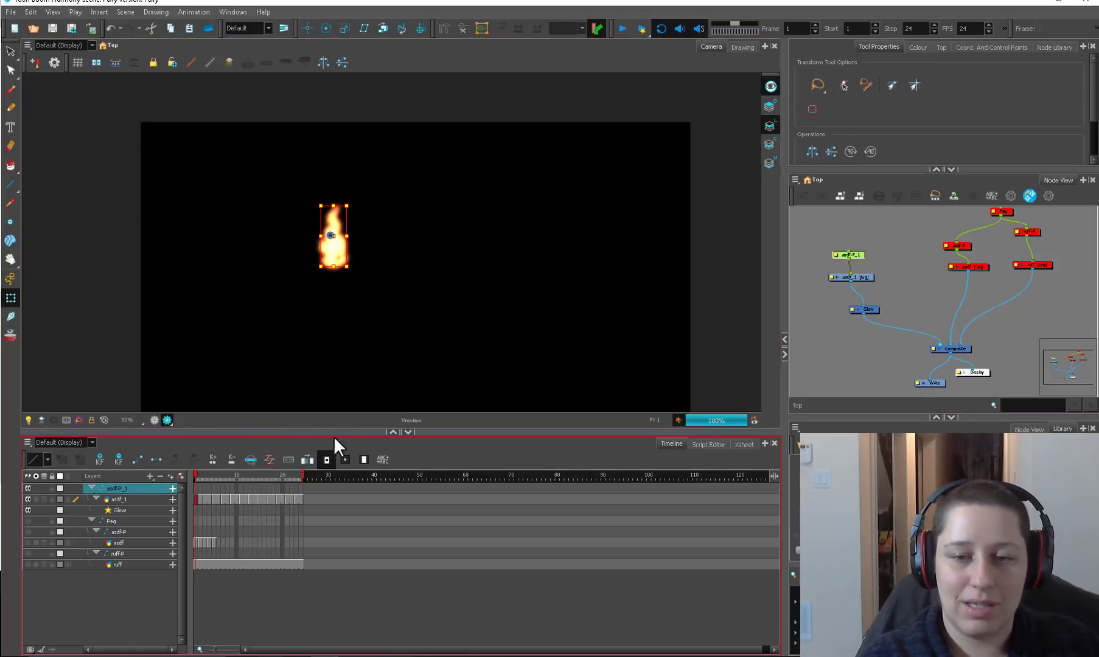
click(166, 419)
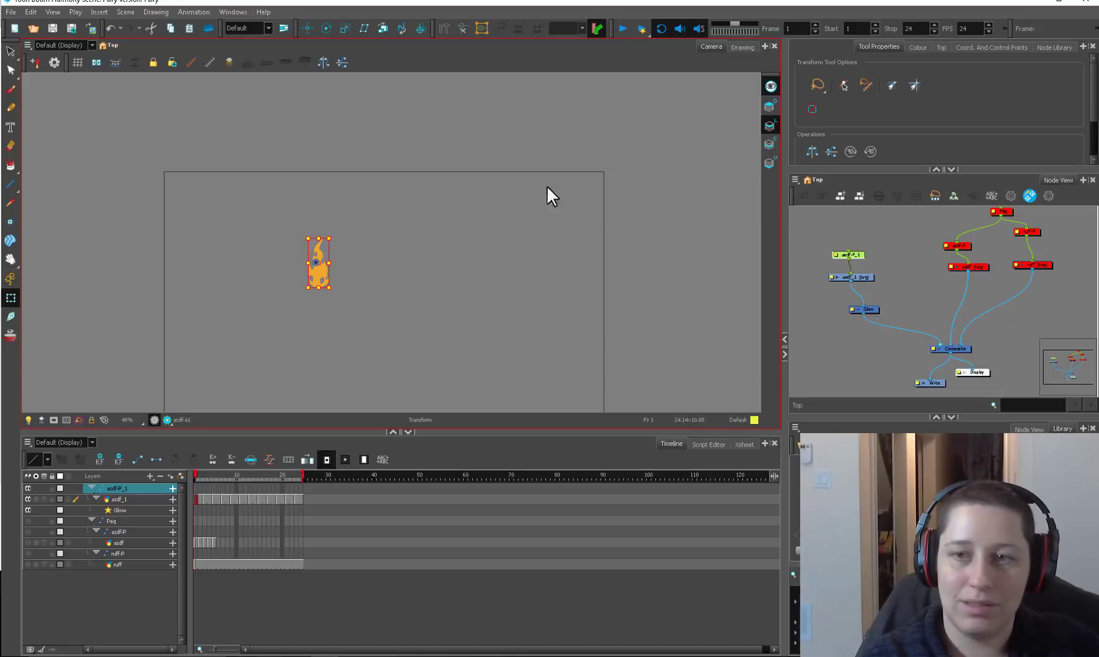
- Render and play the reduced flame animation, then close the playback and clear the selection
click(641, 29)
key(Return)
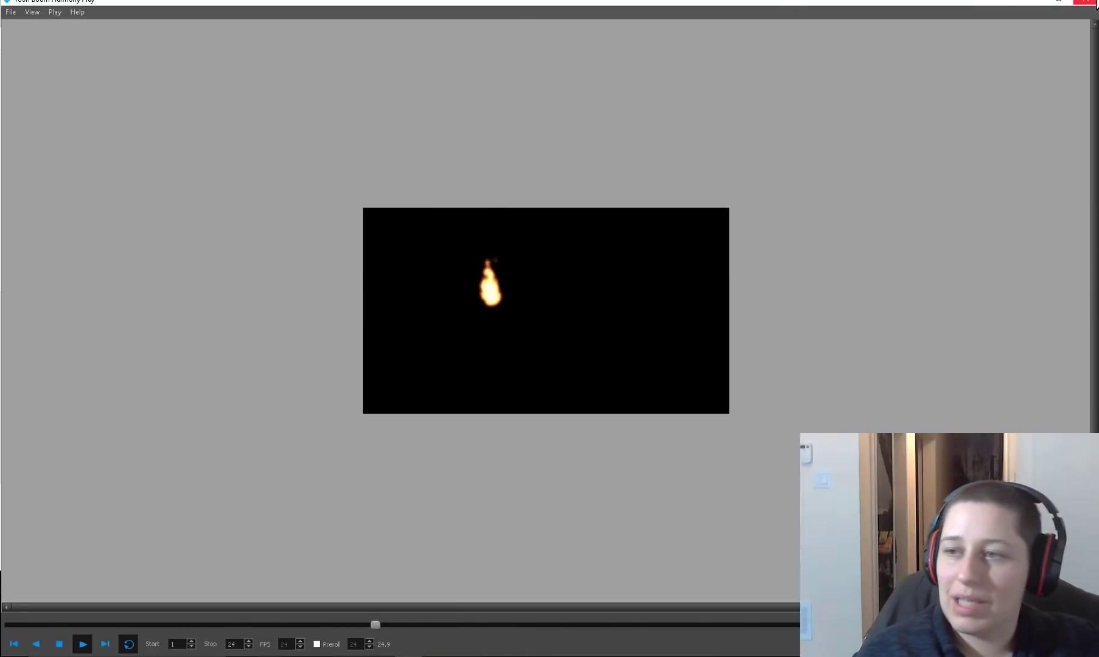
click(1085, 2)
click(843, 230)
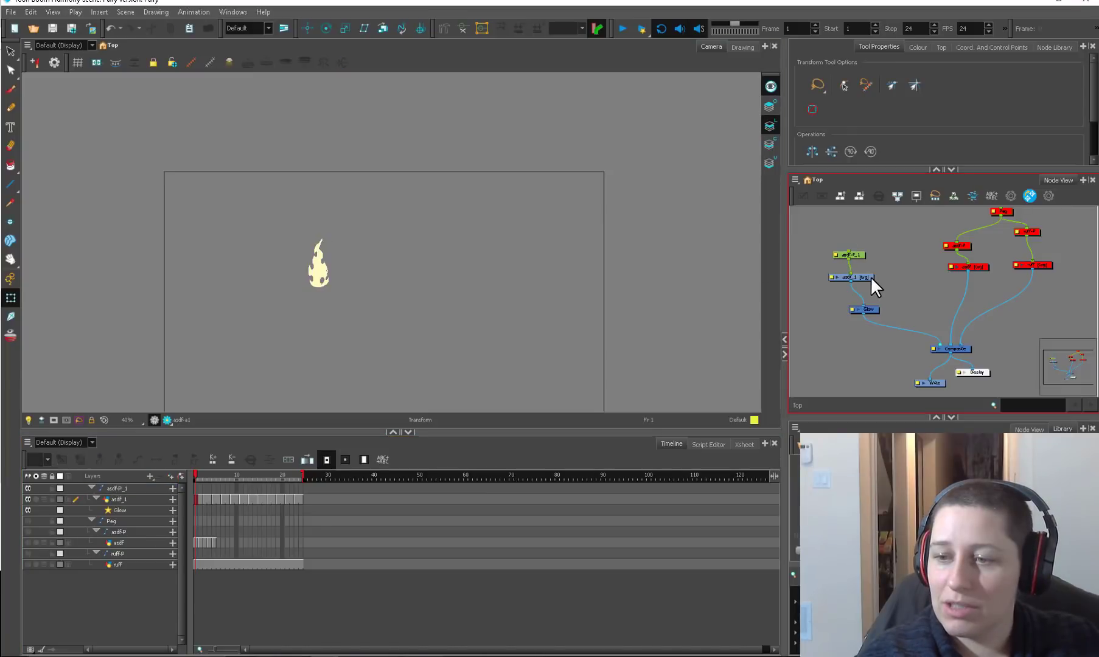
- Disable the flame's peg, drawing and Glow nodes together
click(869, 275)
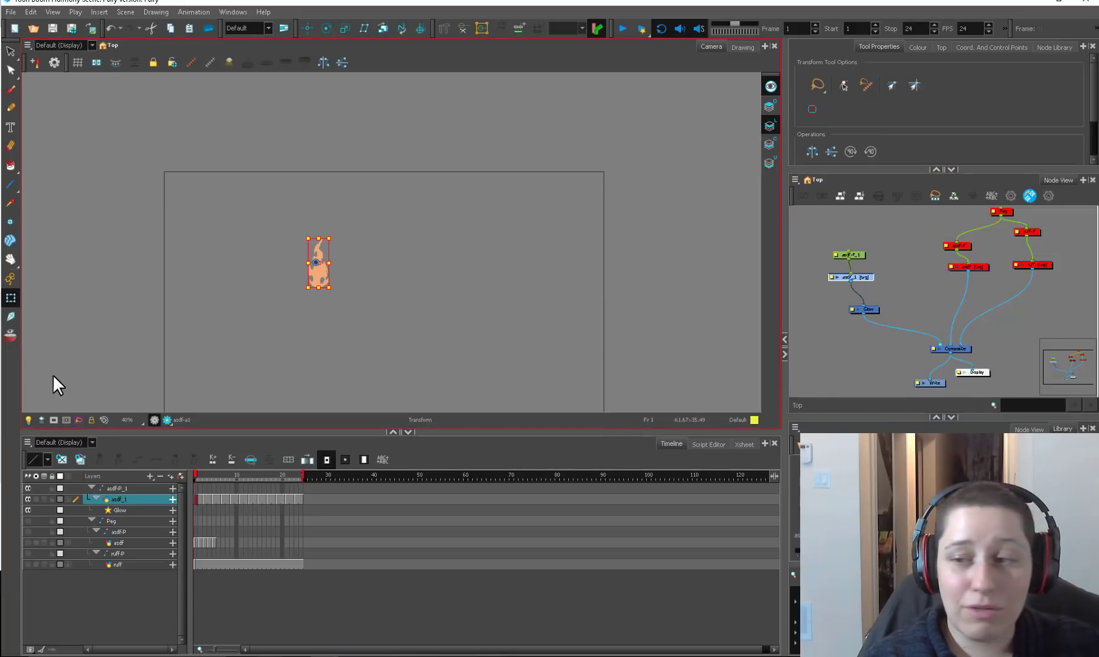
drag(882, 246, 861, 312)
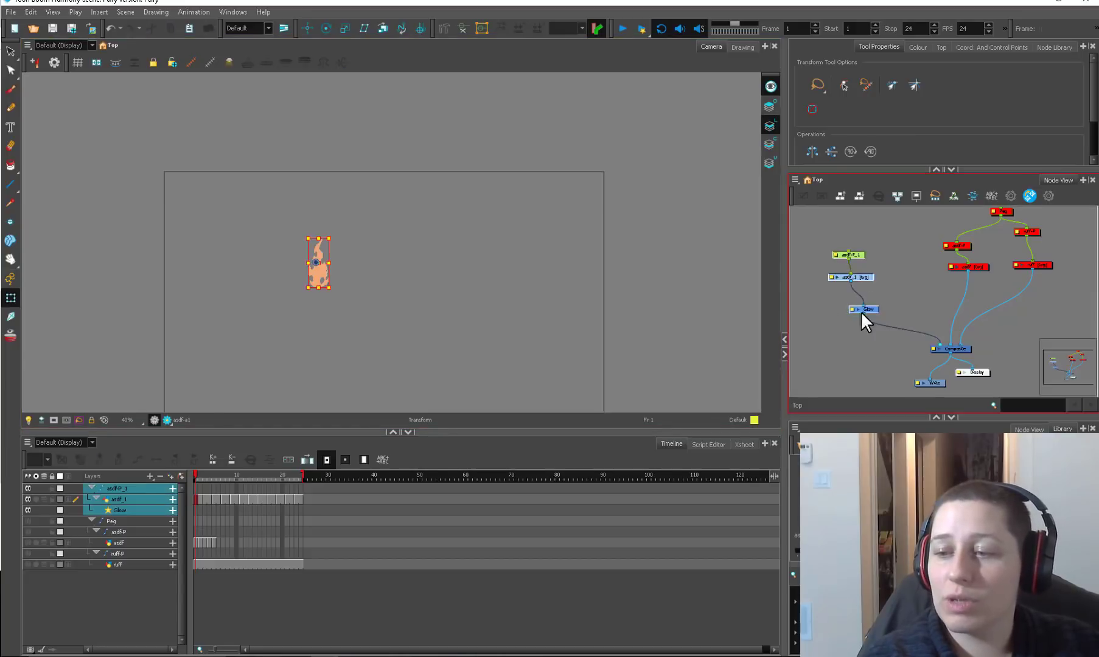
key(d)
- Enable the main Peg and the asdf and ruff peg and drawing nodes to show the character head with its hair sketch
click(927, 294)
drag(977, 300, 874, 355)
mouse_move(960, 261)
mouse_down()
mouse_move(859, 340)
mouse_move(863, 328)
mouse_up()
key(a)
click(956, 329)
click(882, 317)
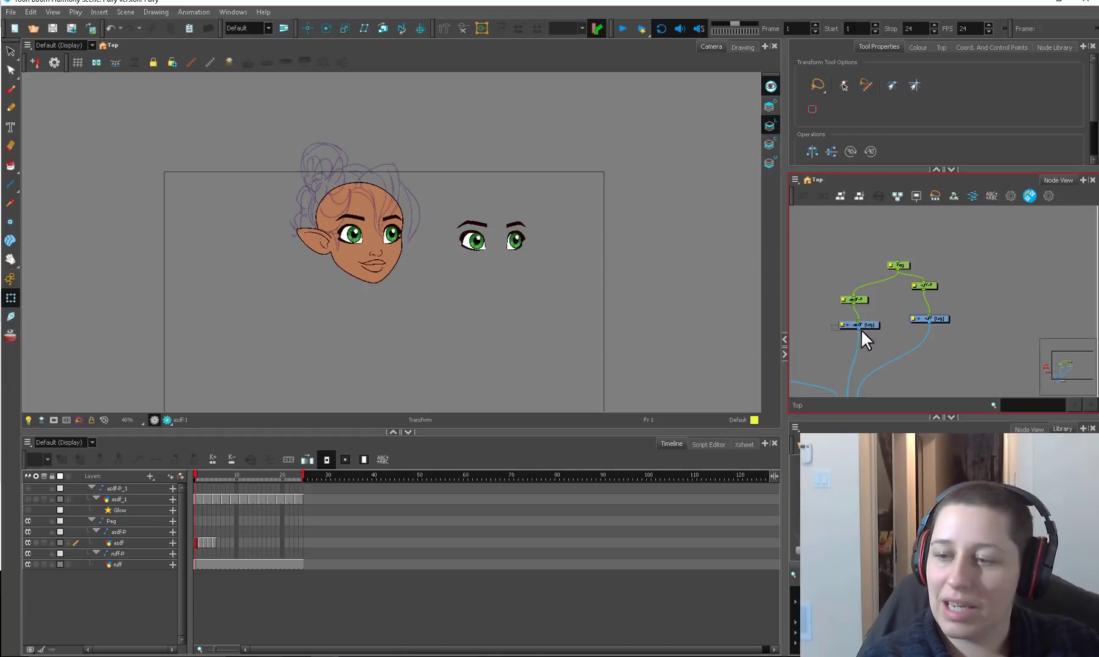
- Examine the character head up close and select its rough hair drawing on frame 1 with the Select tool
scroll(359, 326, up, 2)
drag(390, 261, 409, 371)
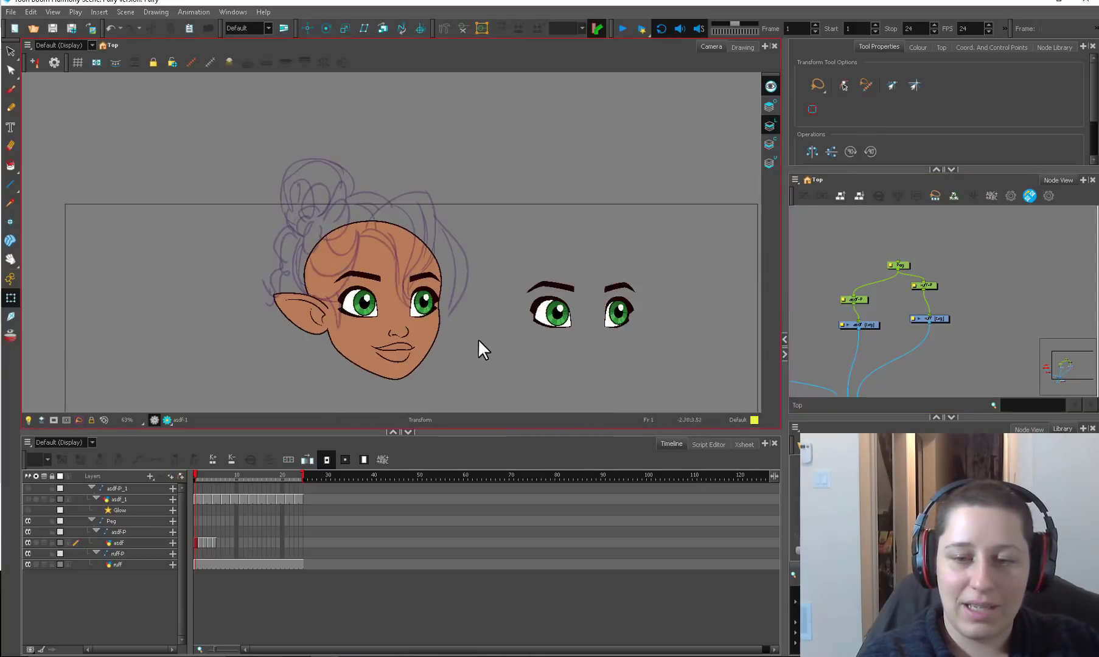
drag(481, 341, 467, 345)
key(alt+s)
mouse_move(359, 263)
mouse_down()
mouse_move(421, 319)
mouse_move(430, 263)
mouse_up()
drag(428, 380, 432, 369)
click(456, 369)
scroll(483, 395, down, 1)
- Scrub through frames 1 to 5 to compare the rough hairstyle sketches, then return to frame 1 and deselect the drawing
click(200, 475)
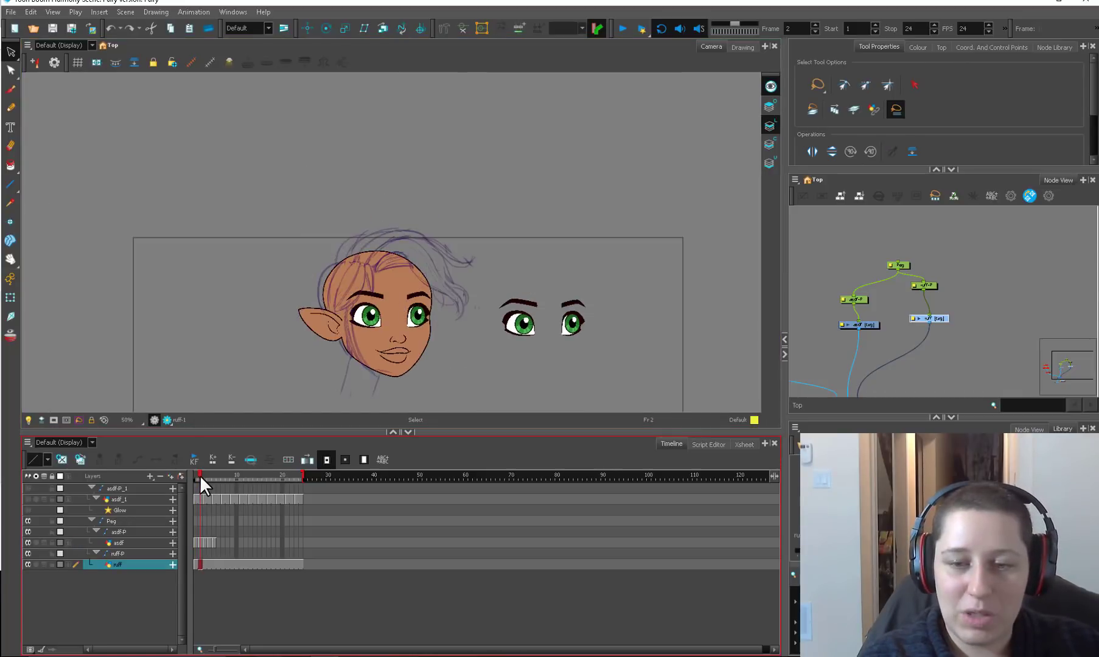
click(204, 476)
drag(204, 479, 196, 477)
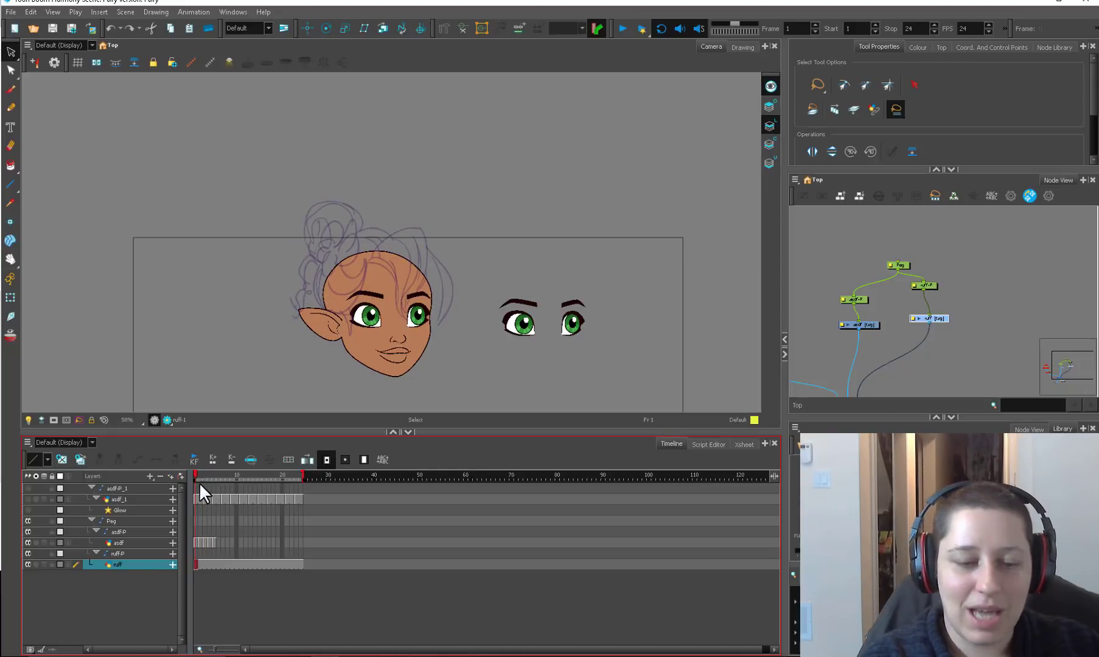
drag(196, 477, 207, 475)
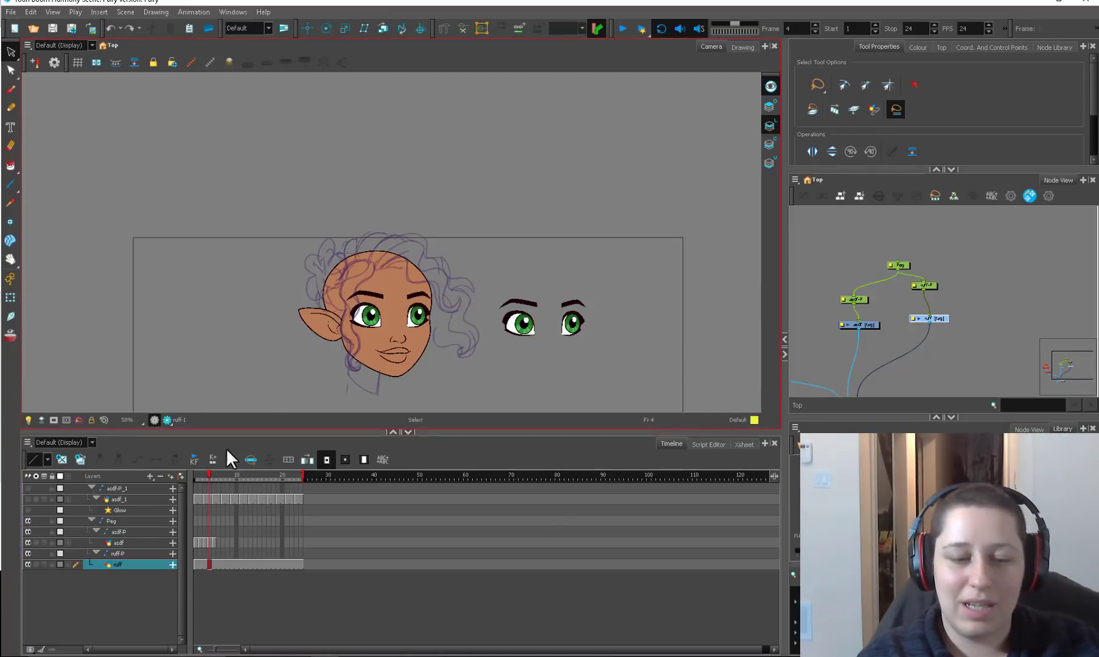
click(214, 474)
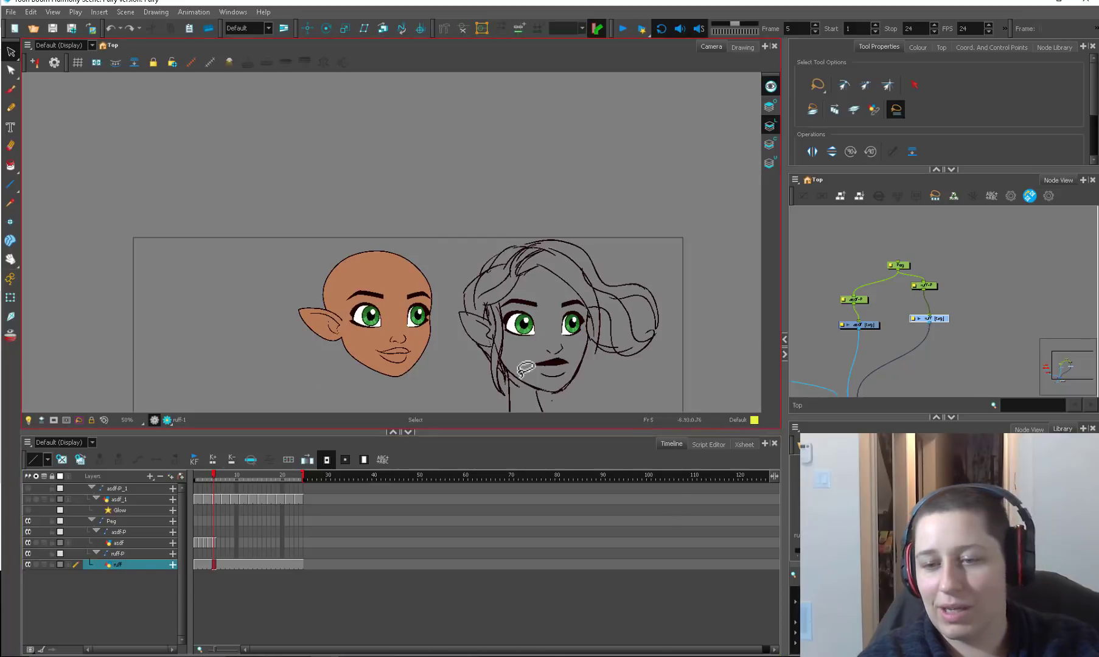
drag(212, 474, 184, 487)
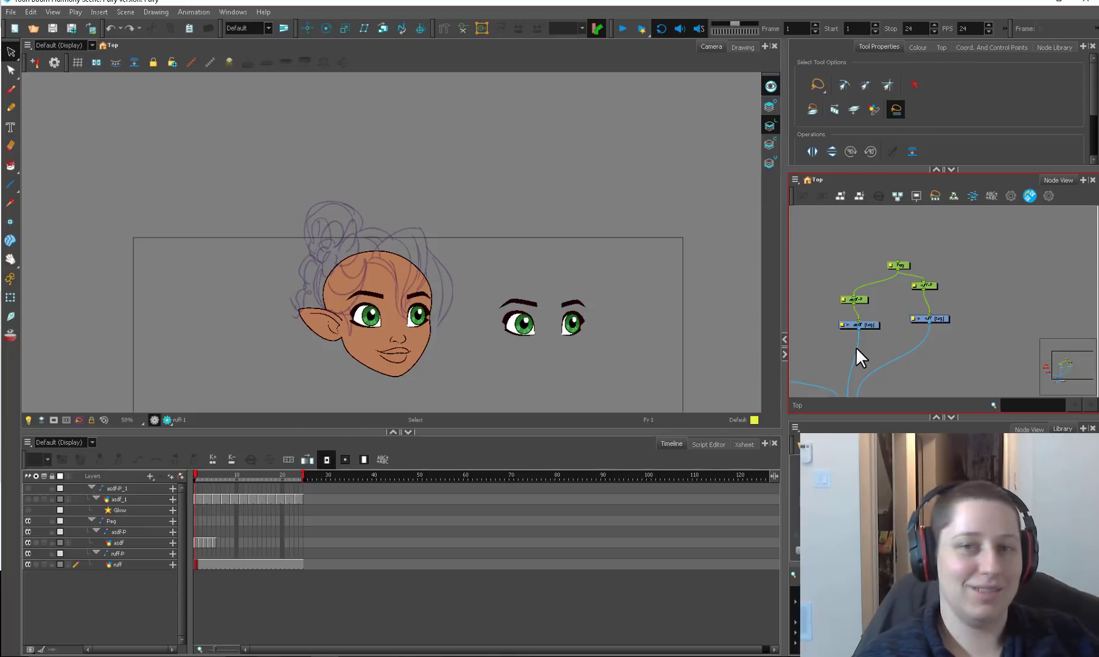
click(736, 449)
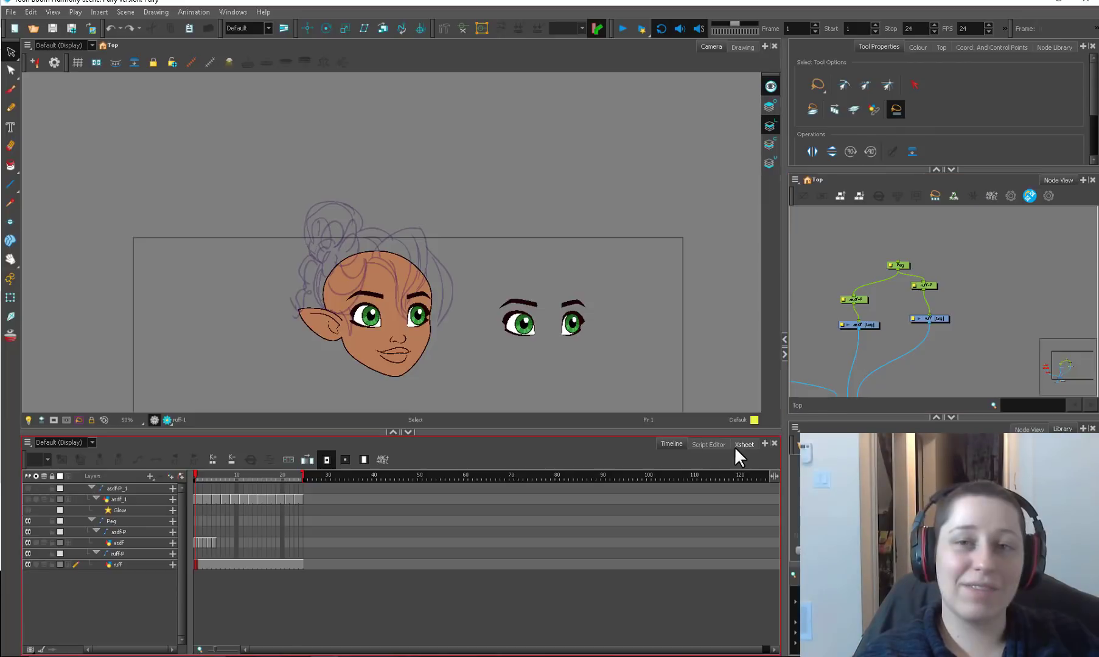